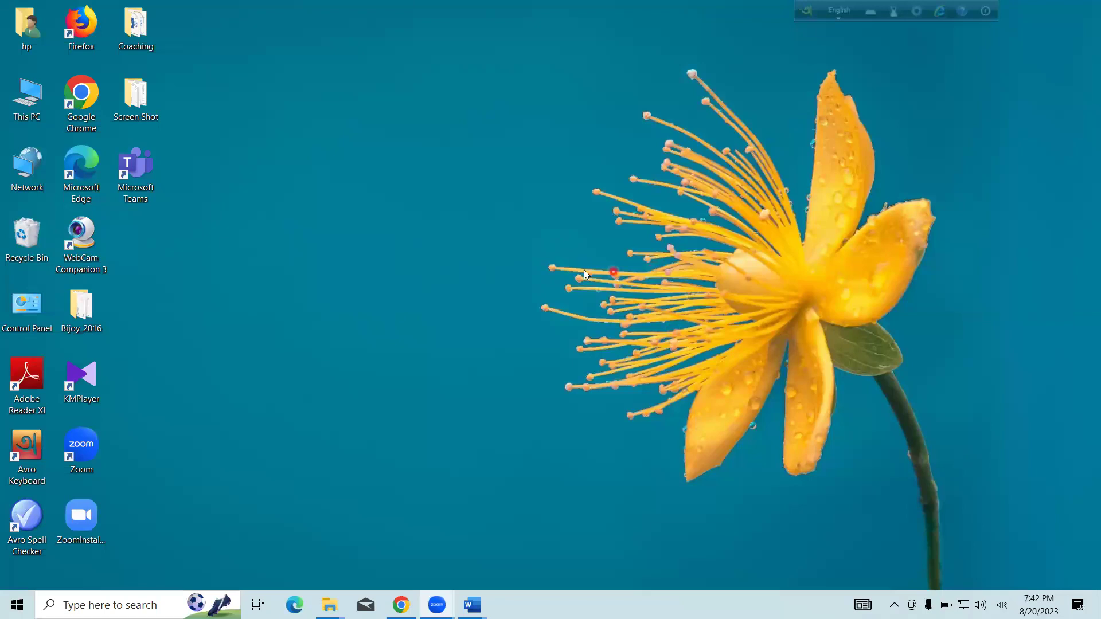
Open the Solution document and centre the work sheet's column headings from Trial Balance to Balance Sheet.
left_click(473, 602)
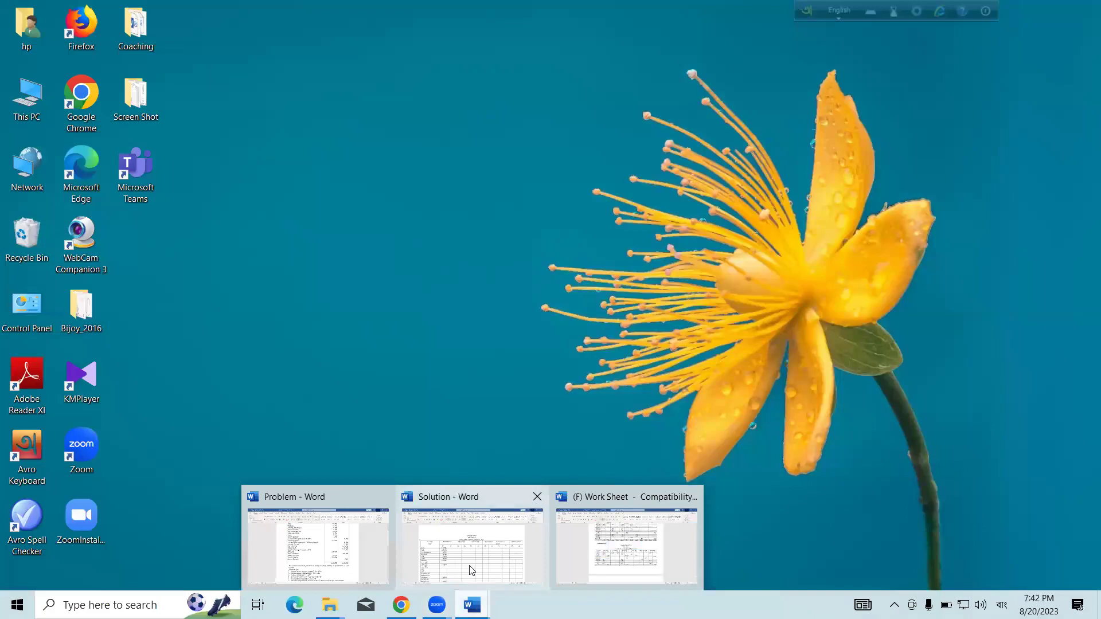
left_click(472, 545)
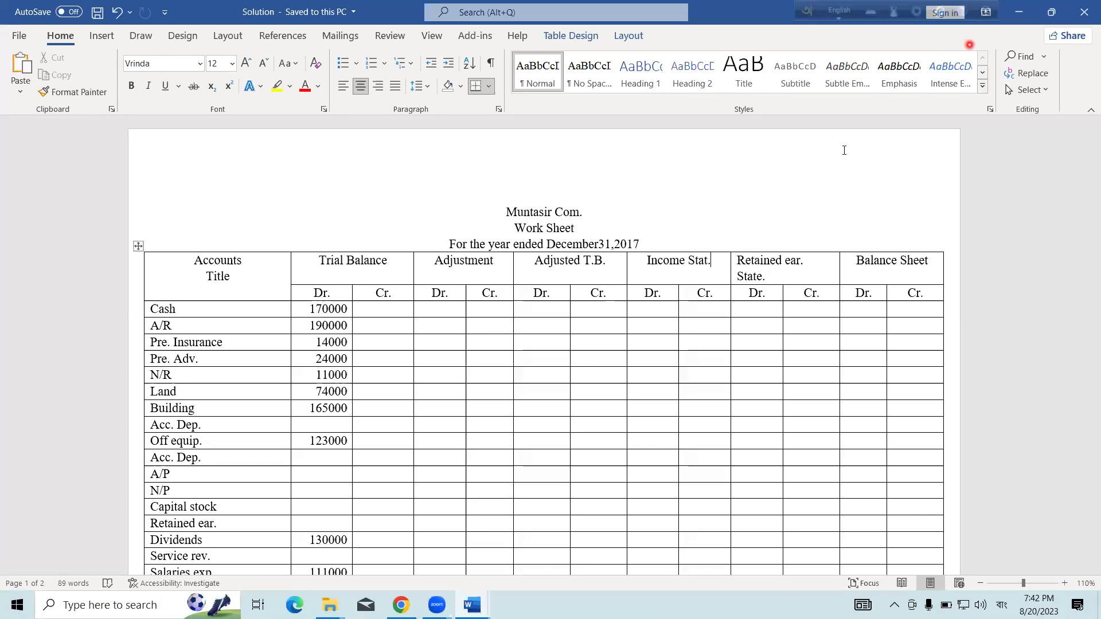
scroll(633, 181, "down", 2)
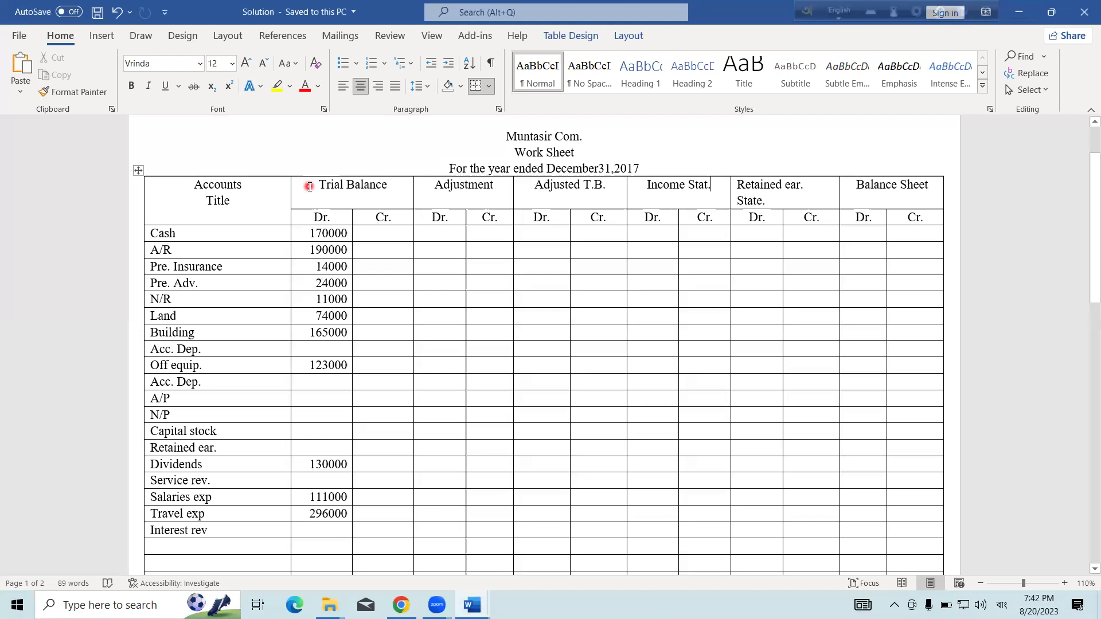
left_click_drag(324, 186, 684, 196)
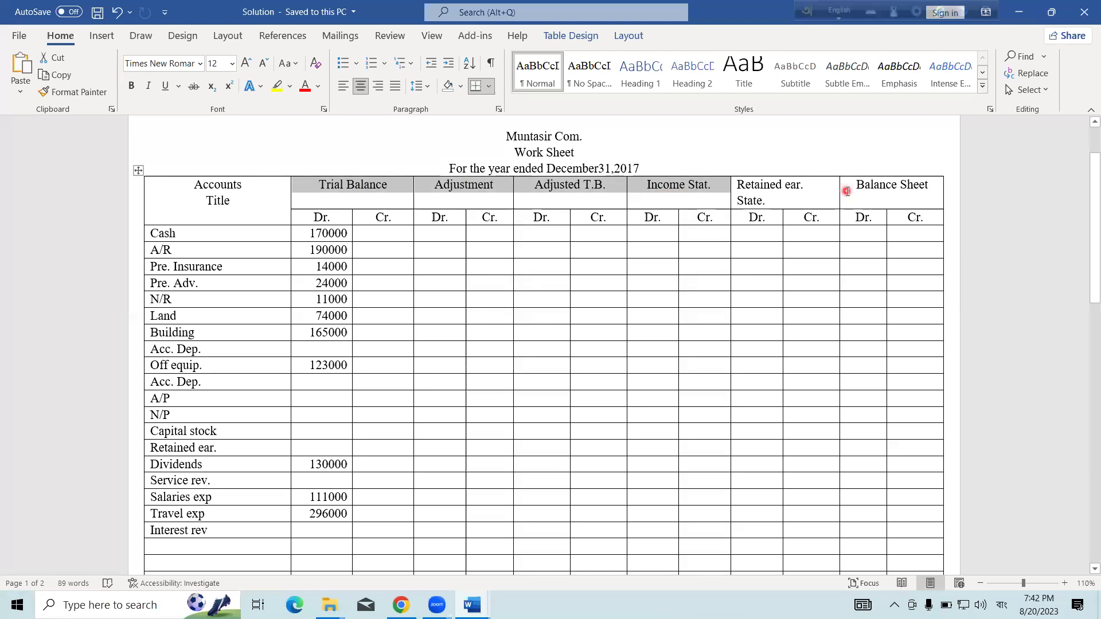
left_click_drag(889, 191, 921, 190)
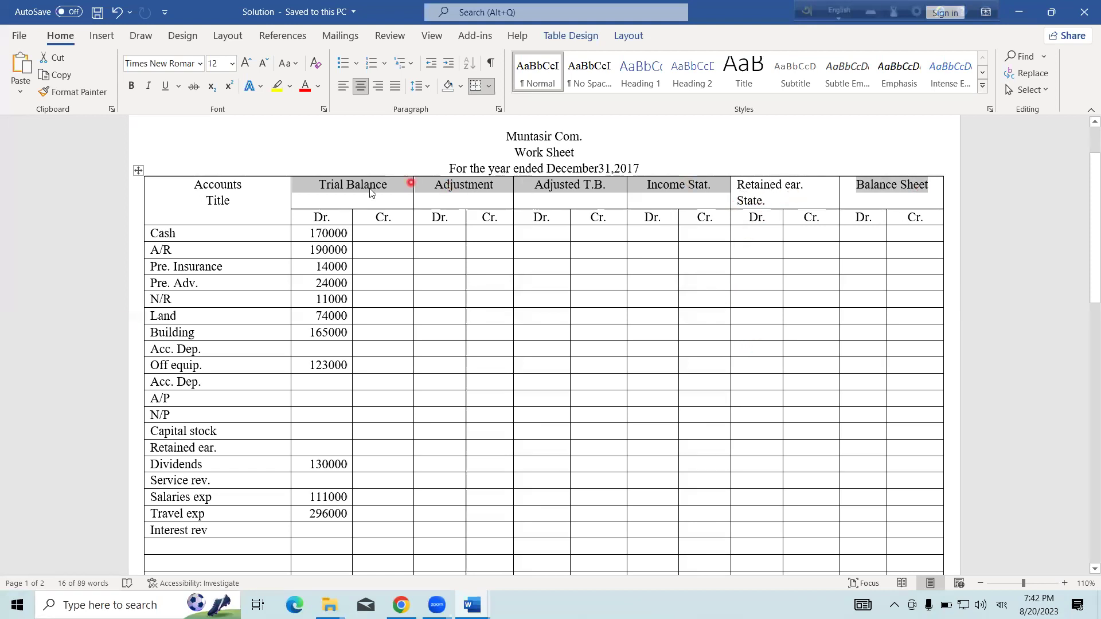
left_click(333, 190)
left_click(320, 185)
left_click_drag(410, 184, 884, 184)
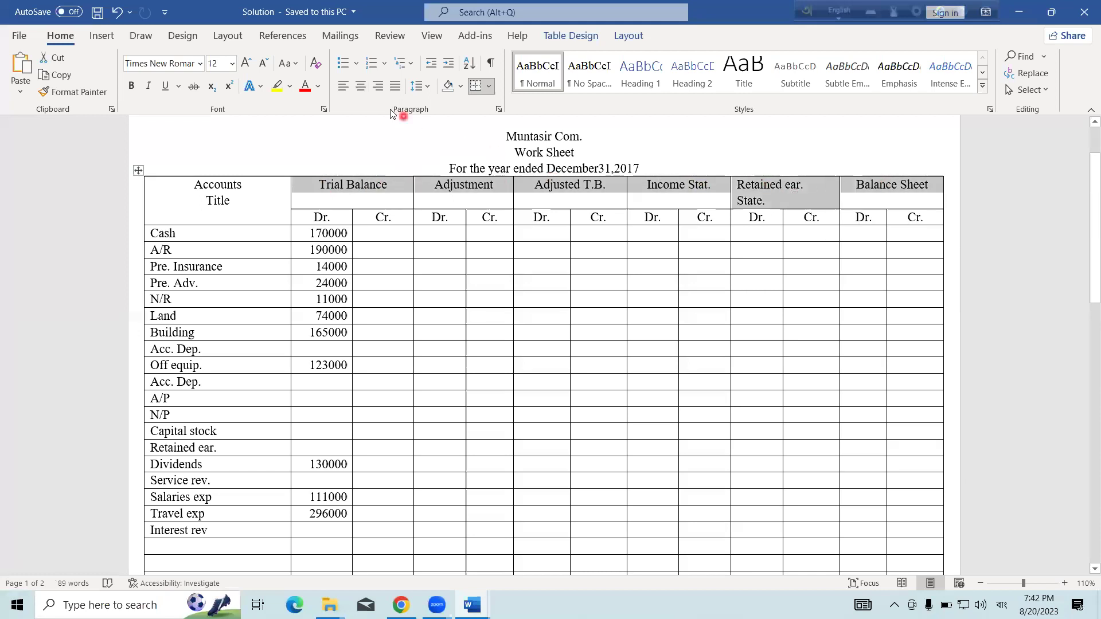
left_click(361, 87)
left_click(777, 204)
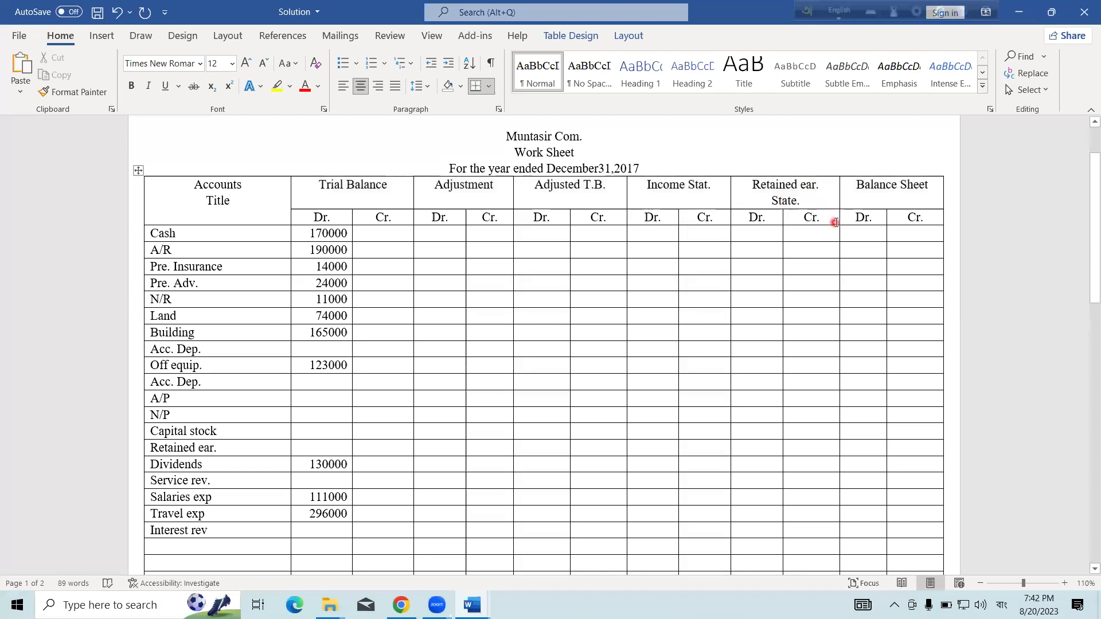
type("লগলু")
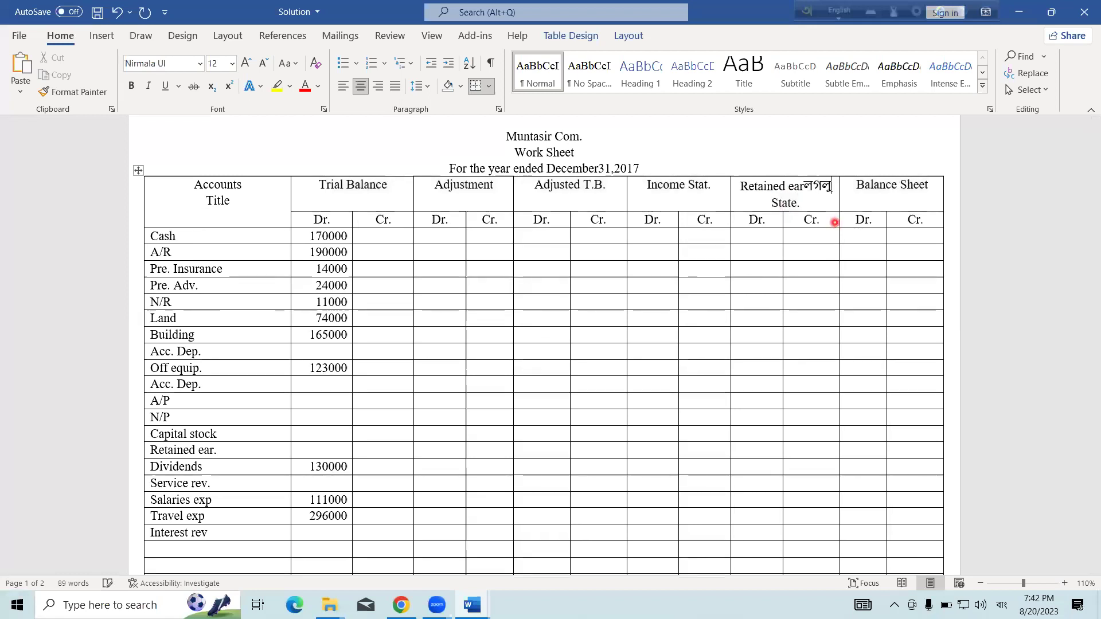
key("BackSpace")
key("BackSpace")
key("BackSpace")
key("BackSpace")
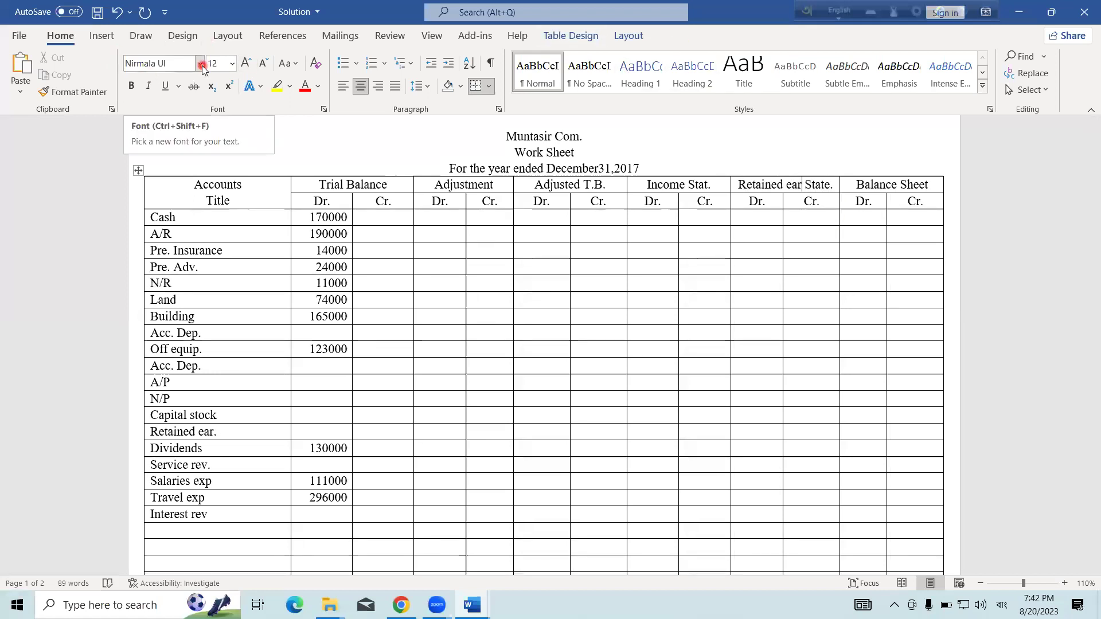
Set the font of the retained earnings column heading to Times New Roman.
left_click(735, 185)
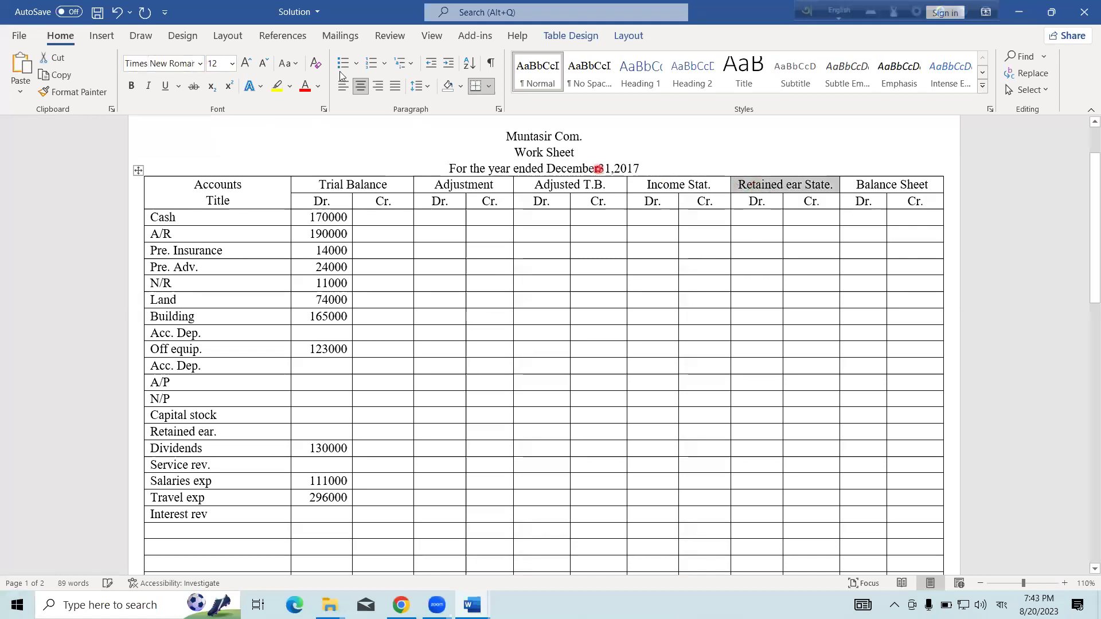
left_click(203, 68)
left_click(204, 167)
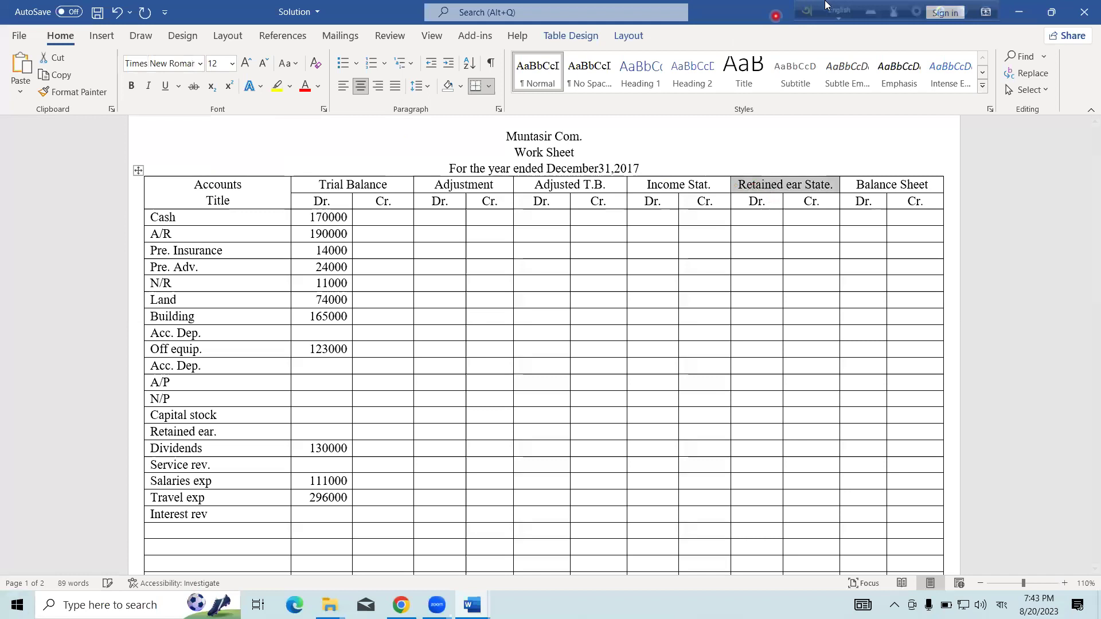
Switch the keyboard language to English and extend "ear" to "earning" in the retained earnings column heading.
left_click(806, 184)
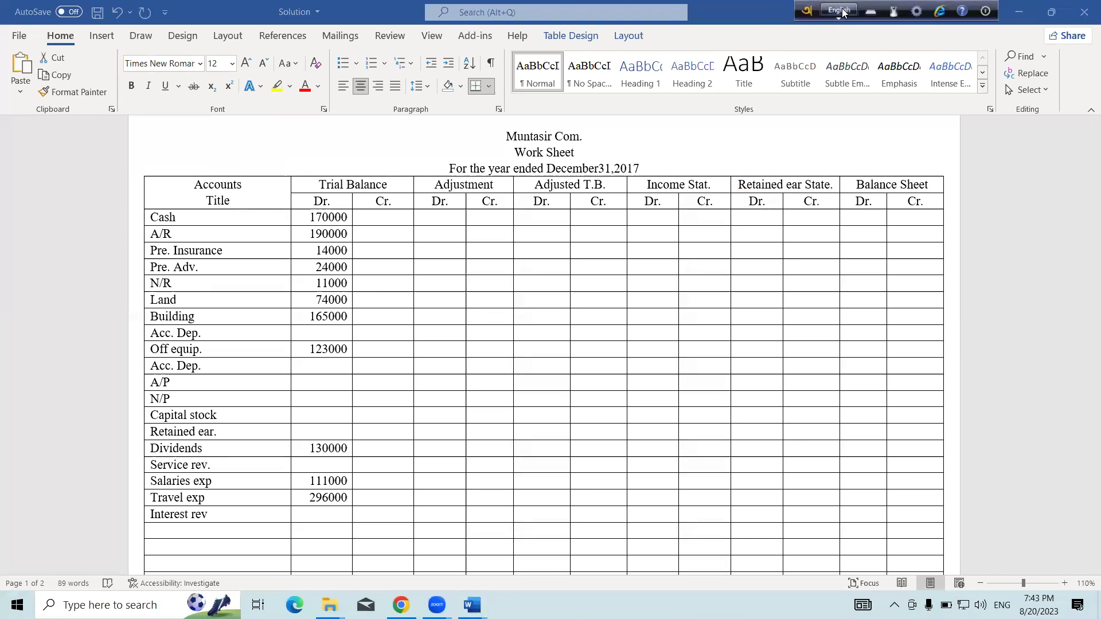
triple_click(805, 183)
left_click(806, 190)
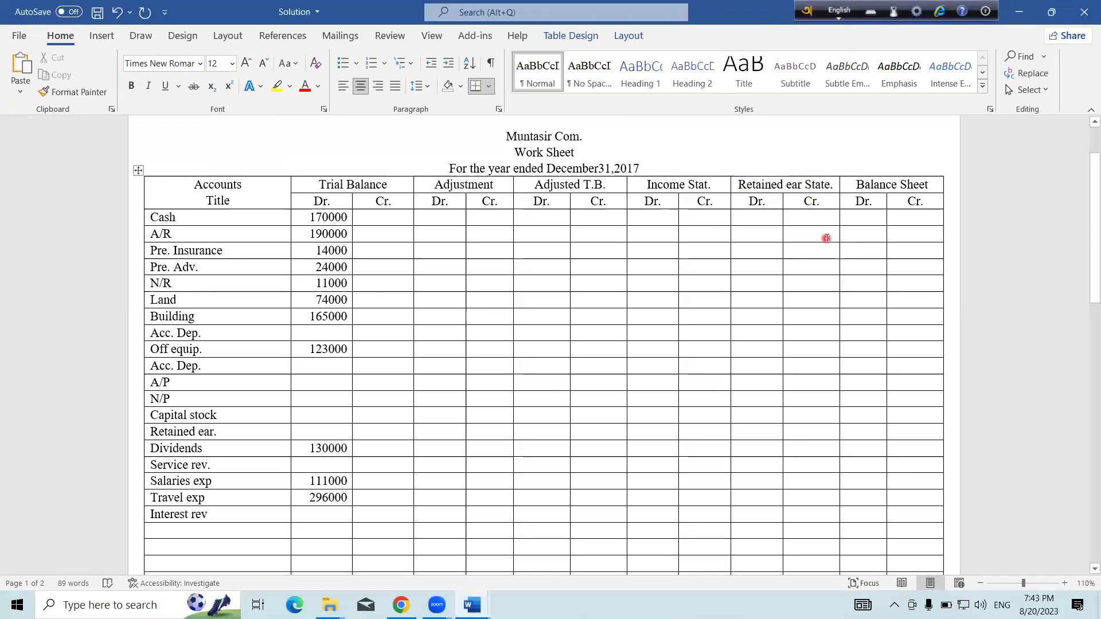
type("n")
type("ing")
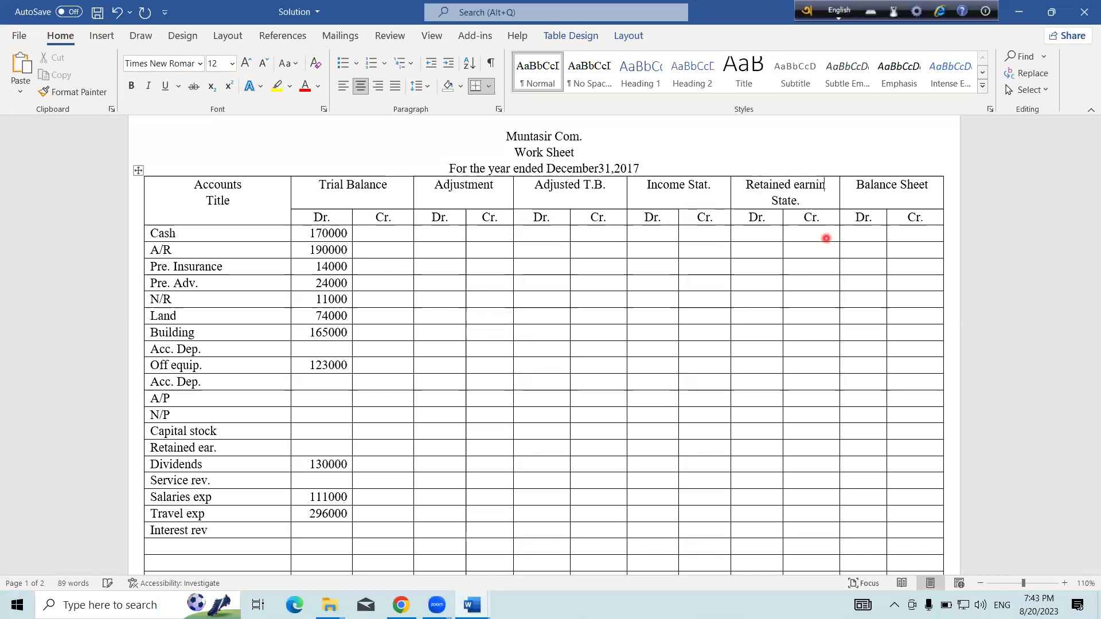
Expand "State." to "Statement" in the retained earnings column heading and correct "earning" to the suggested "earnings".
left_click(796, 205)
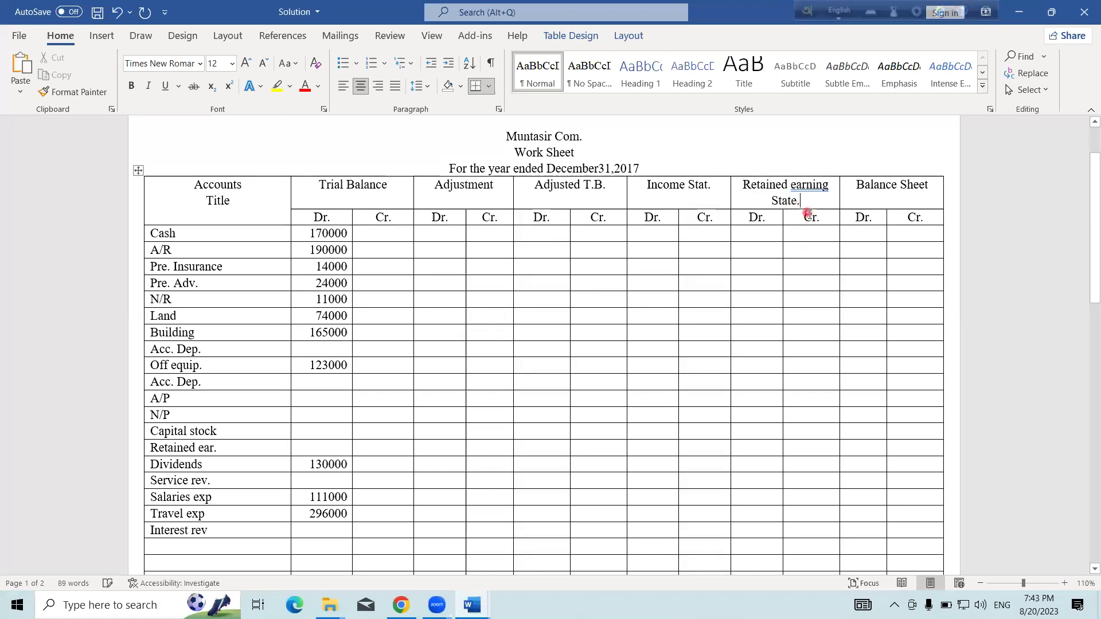
key("BackSpace")
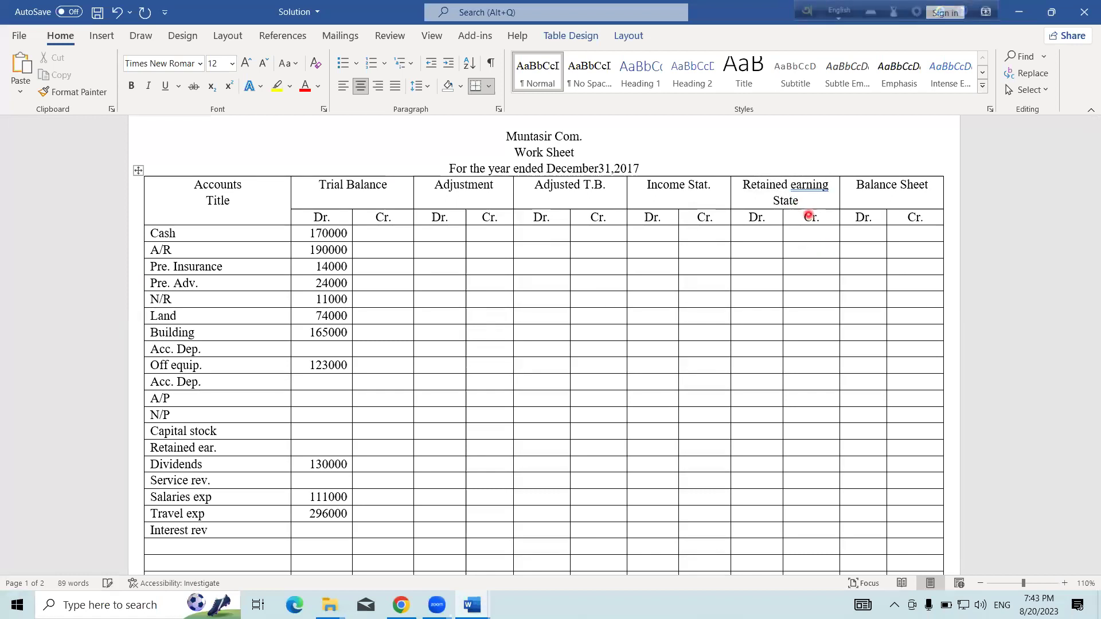
type("ment")
right_click(797, 192)
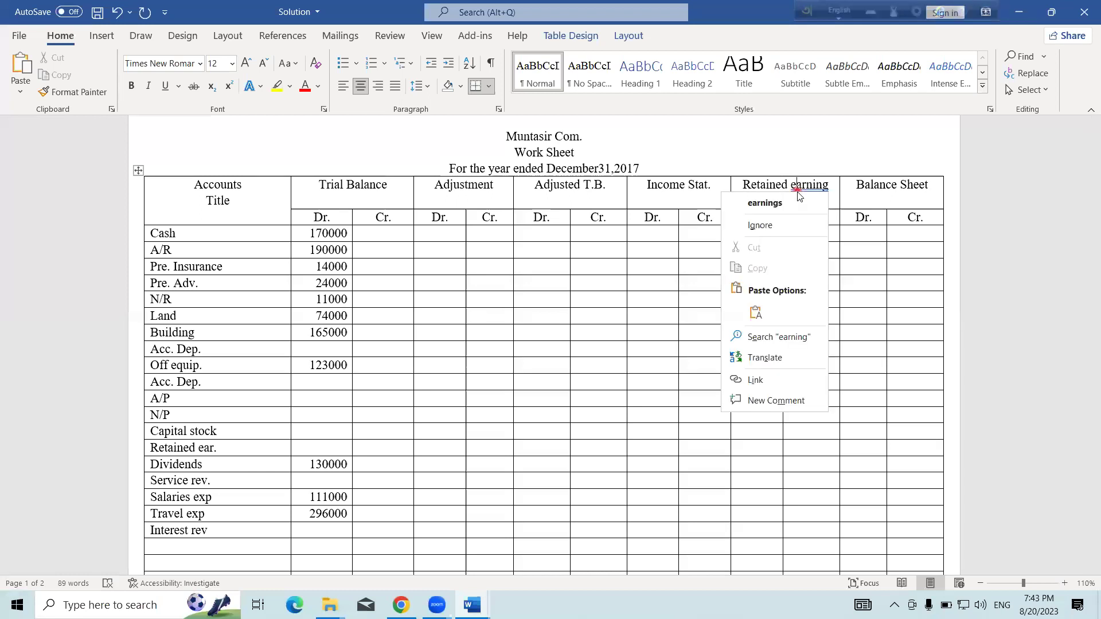
left_click(796, 198)
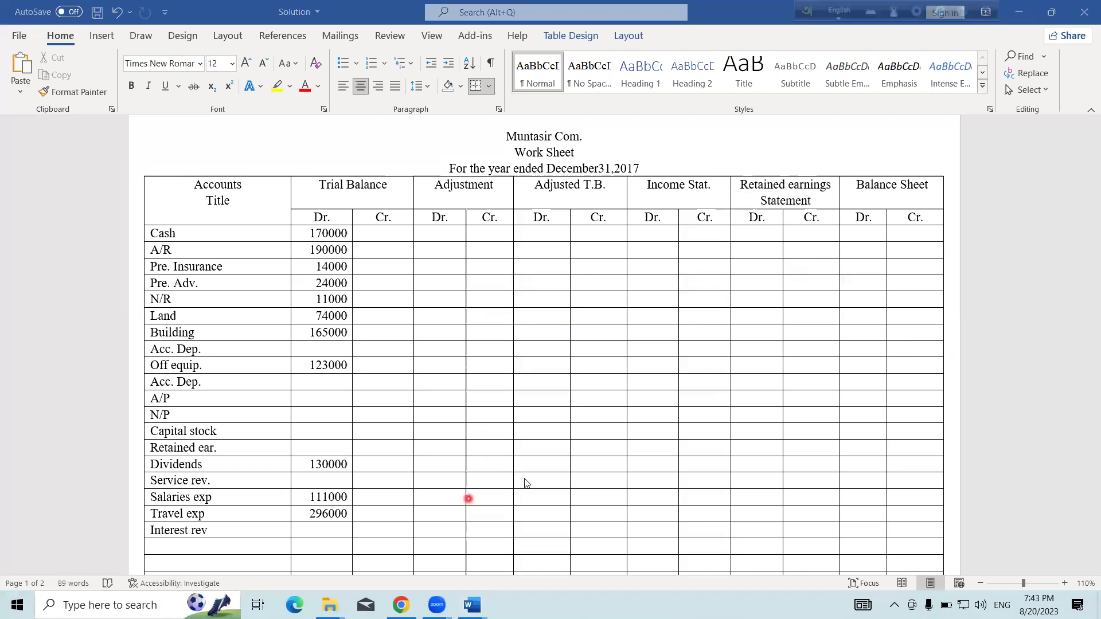
Switch to the Problem document and highlight Capital Stock in turquoise in the trial balance.
mouse_move(476, 601)
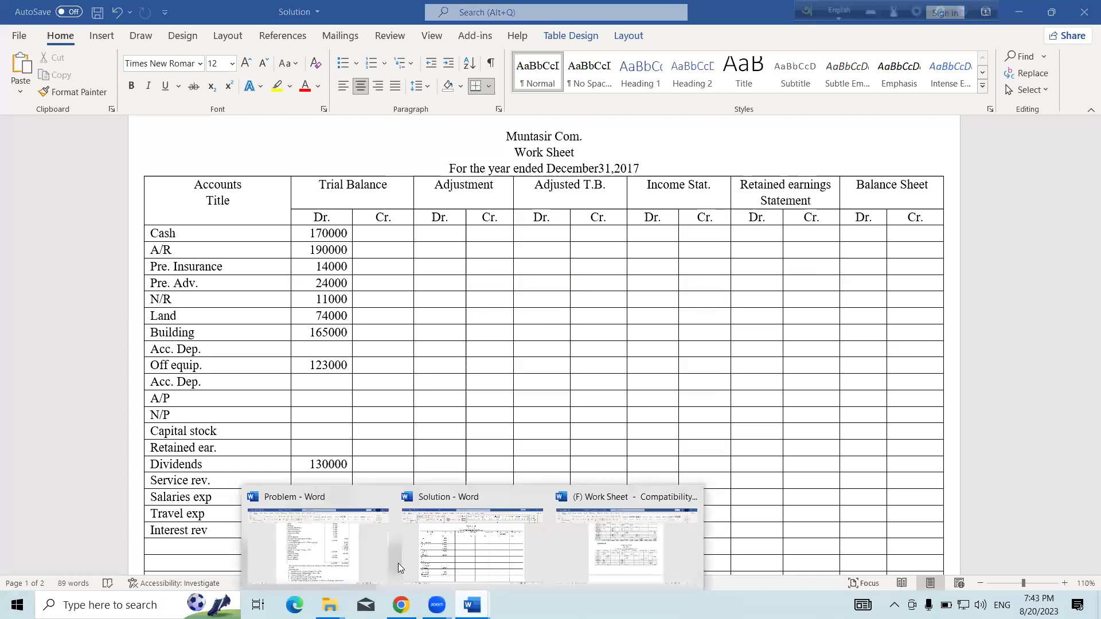
left_click(349, 553)
scroll(515, 342, "up", 3)
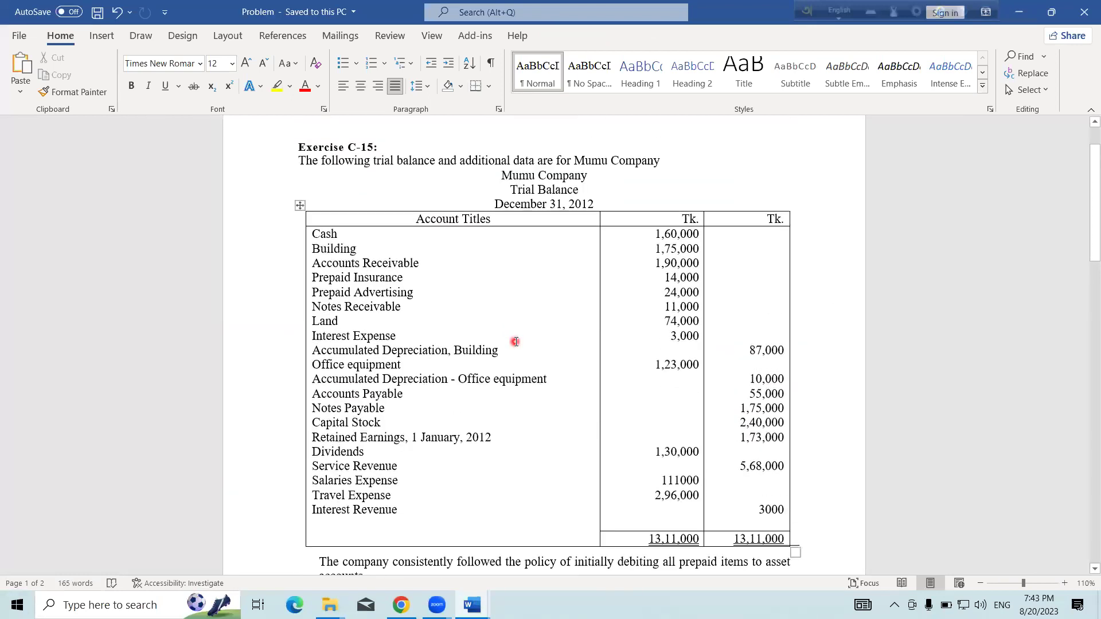
scroll(515, 342, "down", 1)
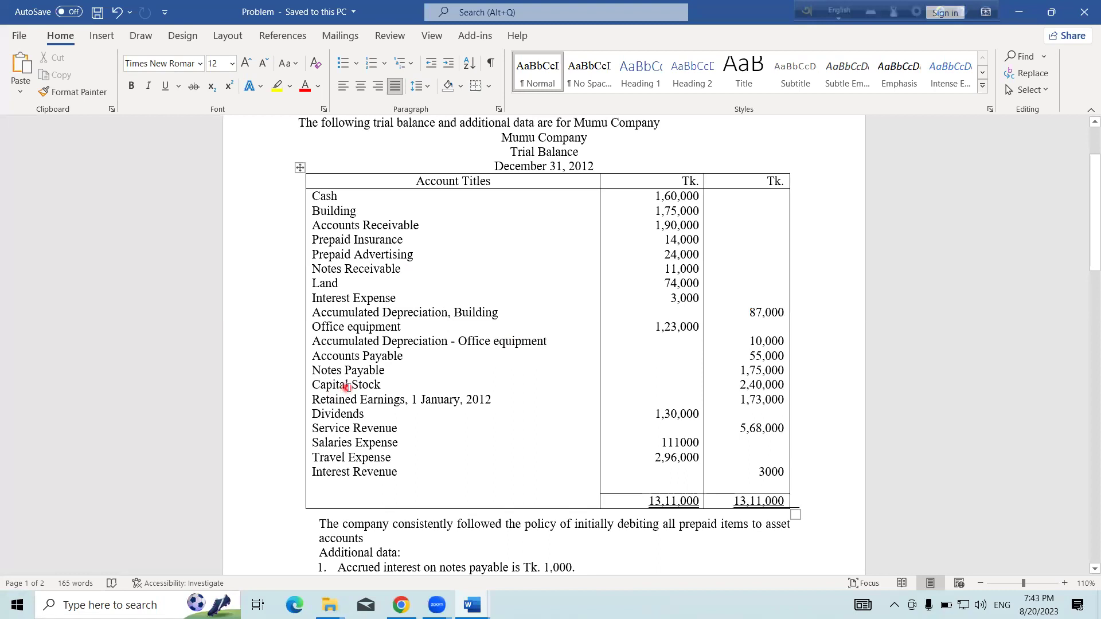
left_click_drag(350, 386, 386, 388)
left_click(314, 389)
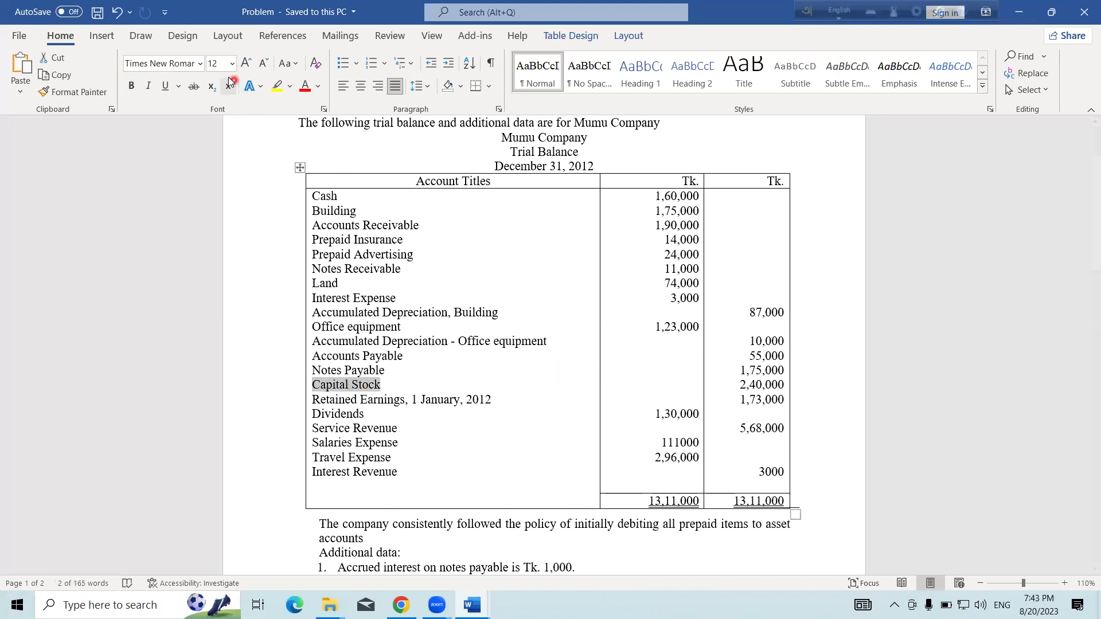
left_click(289, 86)
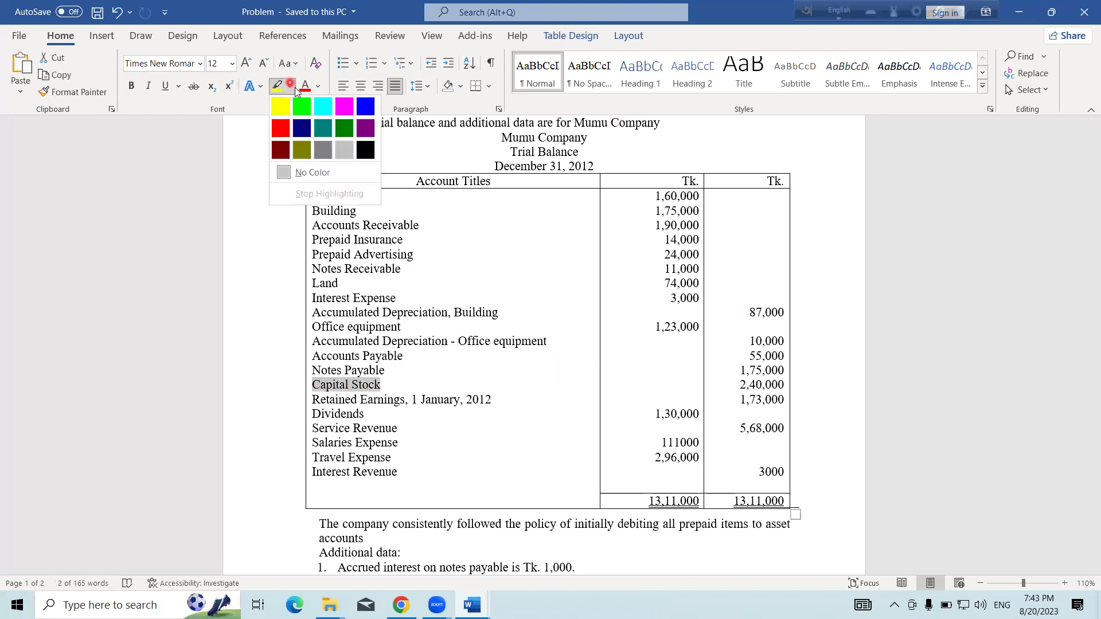
left_click(316, 108)
left_click(424, 219)
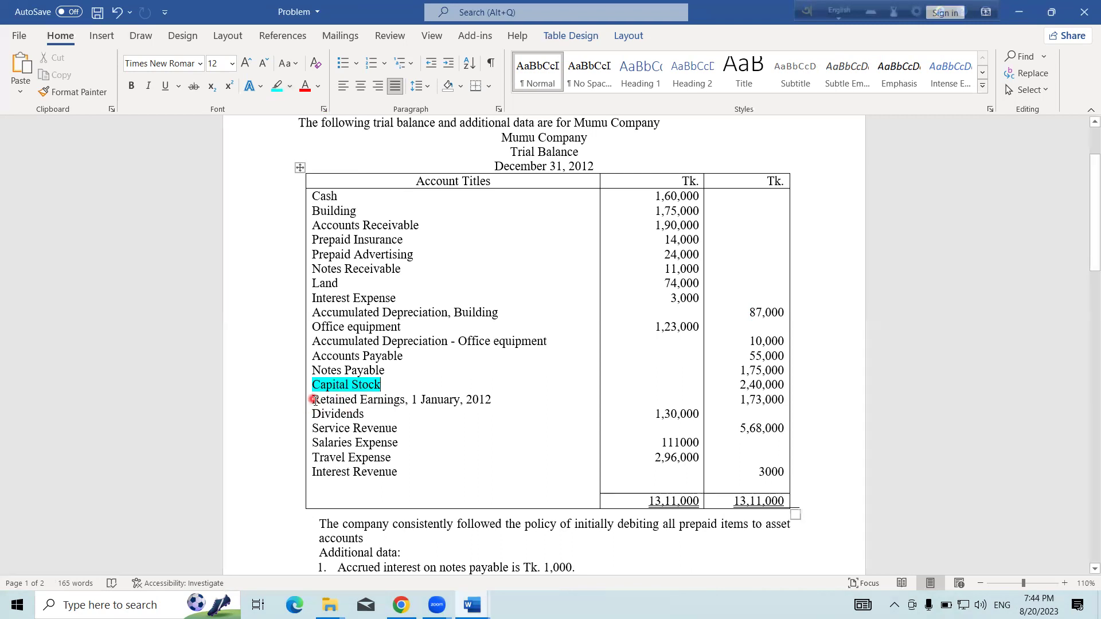
Highlight the "Retained Earnings, 1 January, 2012" and "Dividends" account titles in turquoise.
left_click_drag(309, 400, 495, 396)
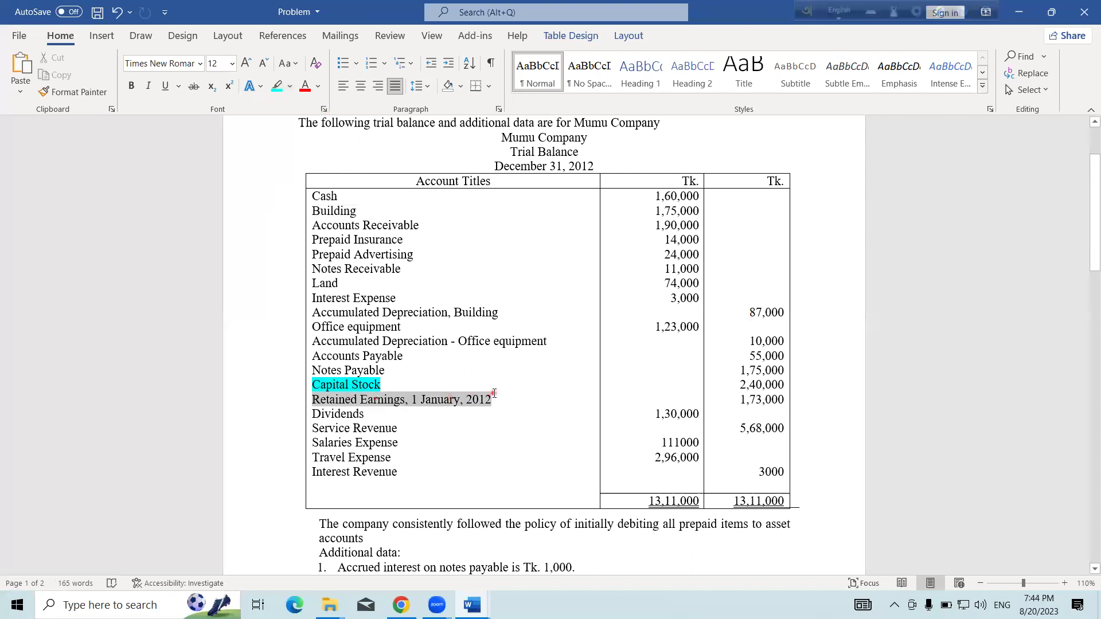
left_click_drag(338, 414, 368, 415)
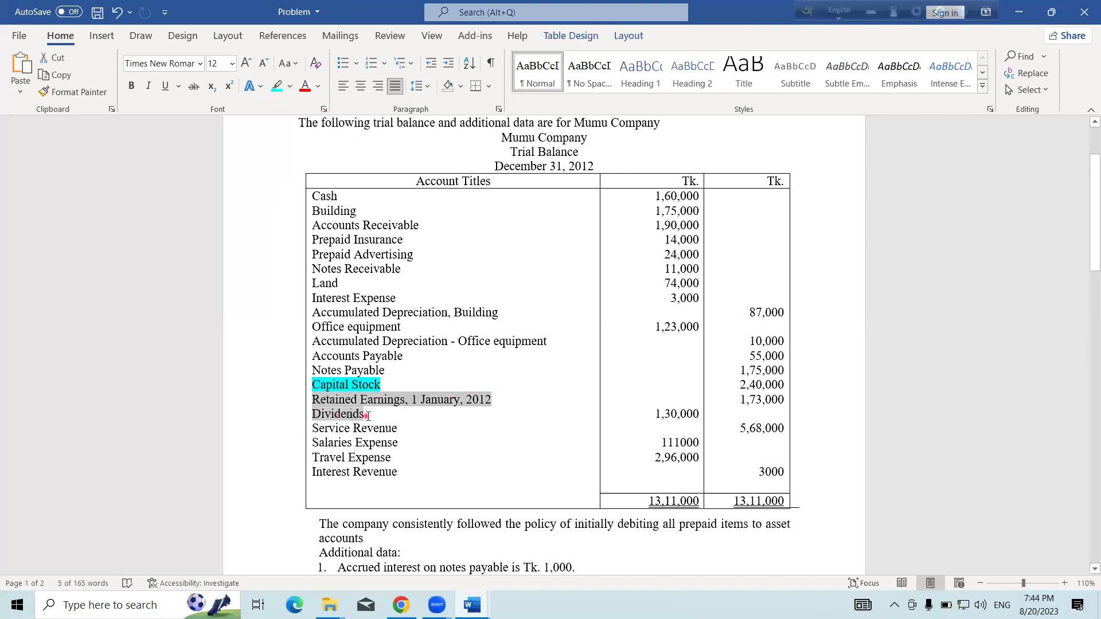
left_click(276, 86)
left_click(497, 384)
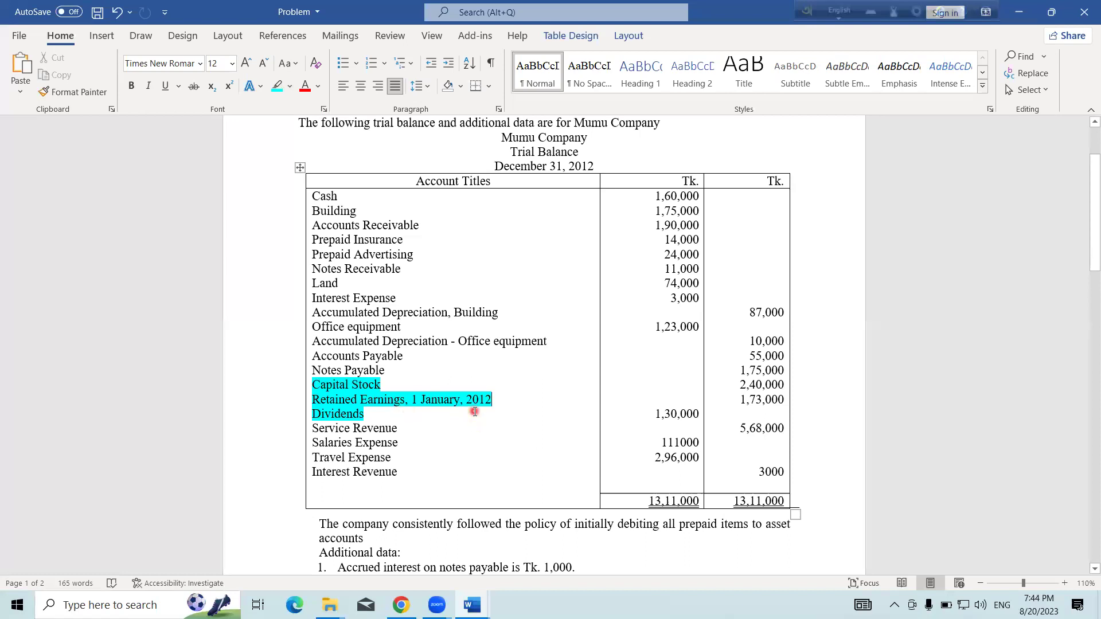
Highlight the instruction "Prepare 12 column work sheet." below the additional data in turquoise.
scroll(496, 396, "down", 4)
scroll(496, 396, "down", 2)
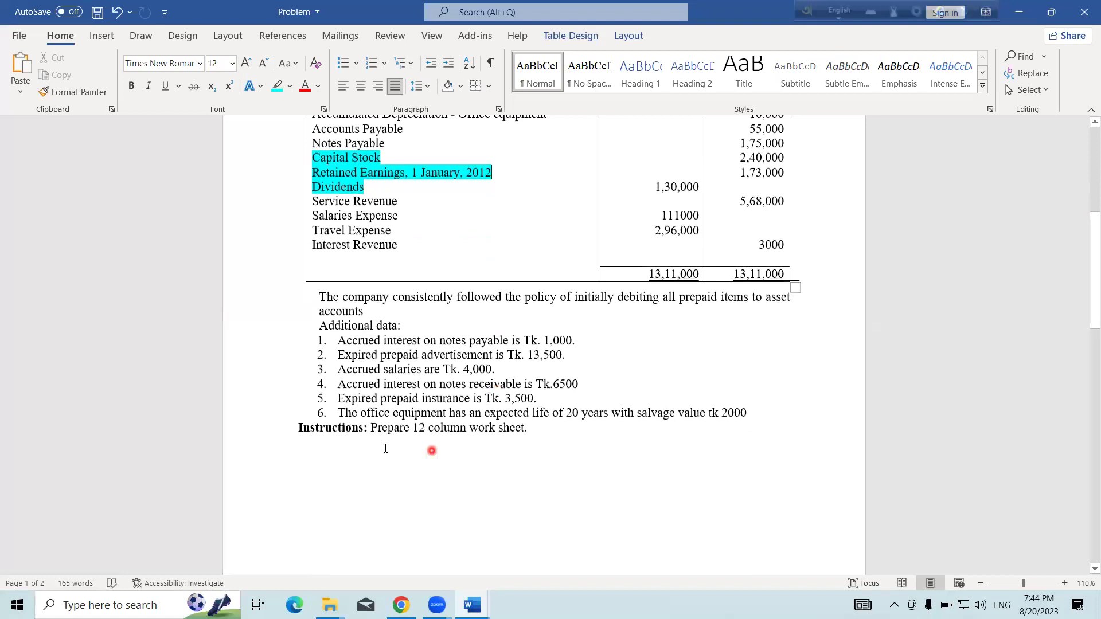
left_click_drag(365, 429, 530, 420)
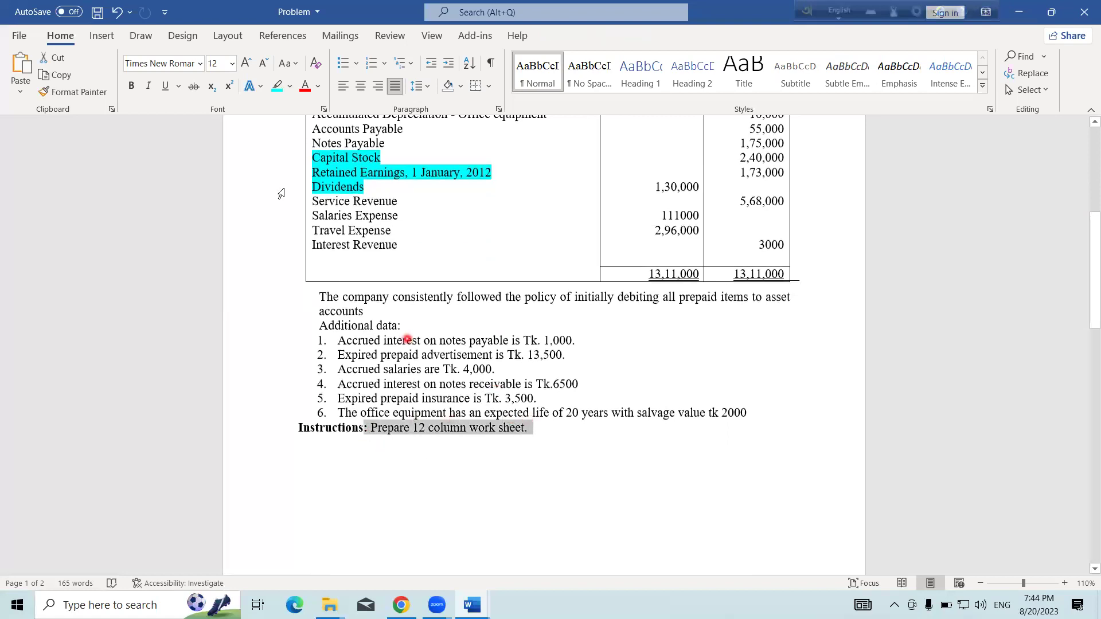
left_click(277, 86)
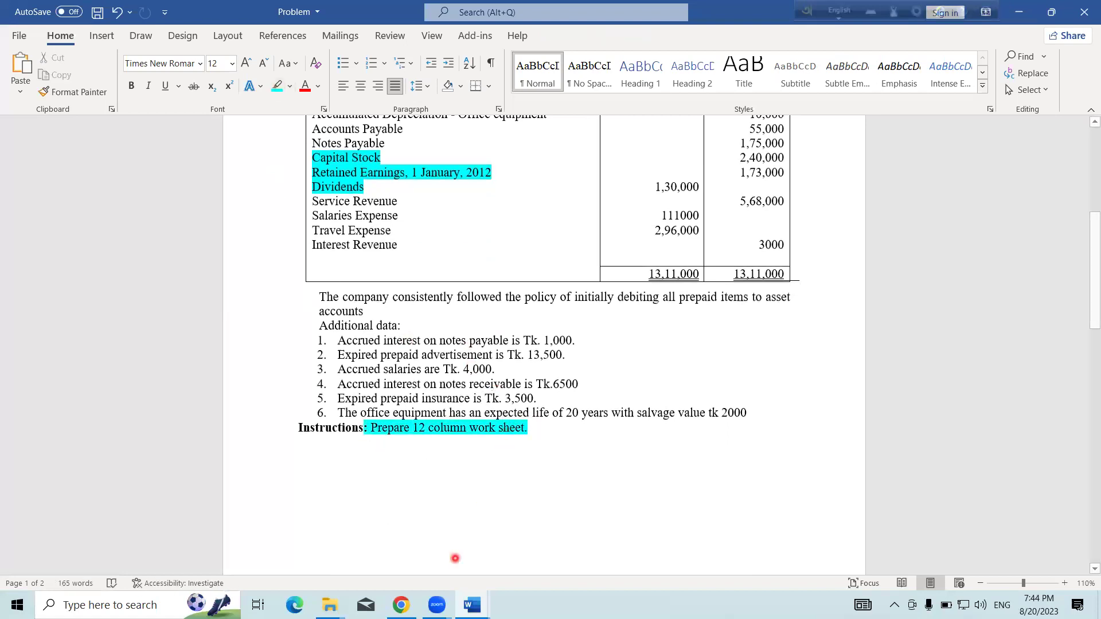
Switch back to the Solution document and highlight the "Retained earnings Statement" column heading in turquoise.
mouse_move(469, 607)
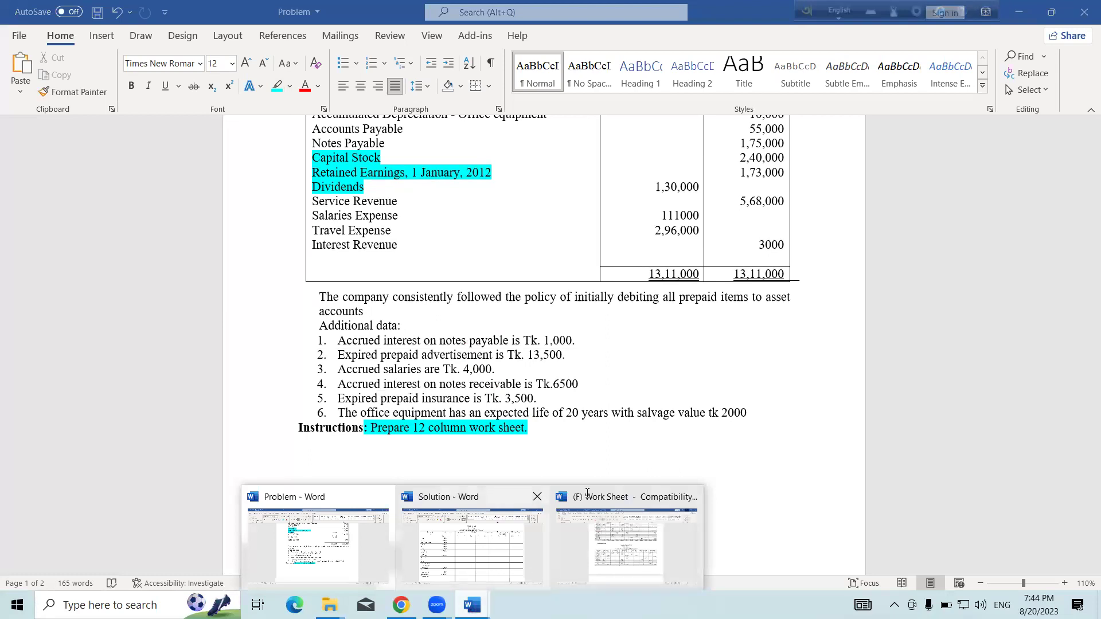
left_click(466, 569)
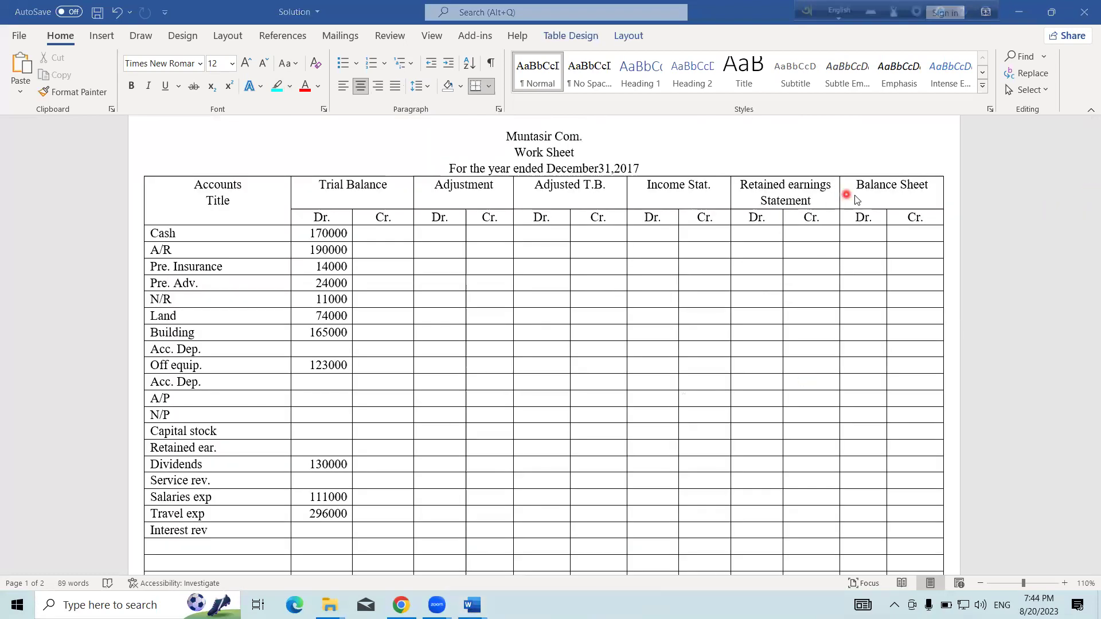
left_click(744, 184)
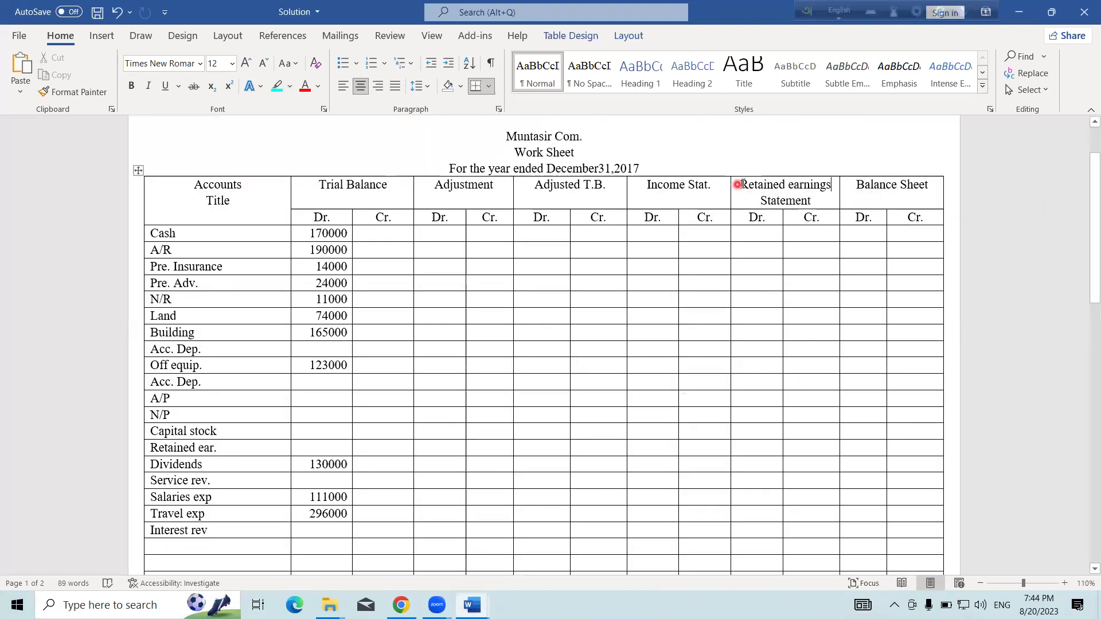
left_click_drag(743, 184, 827, 201)
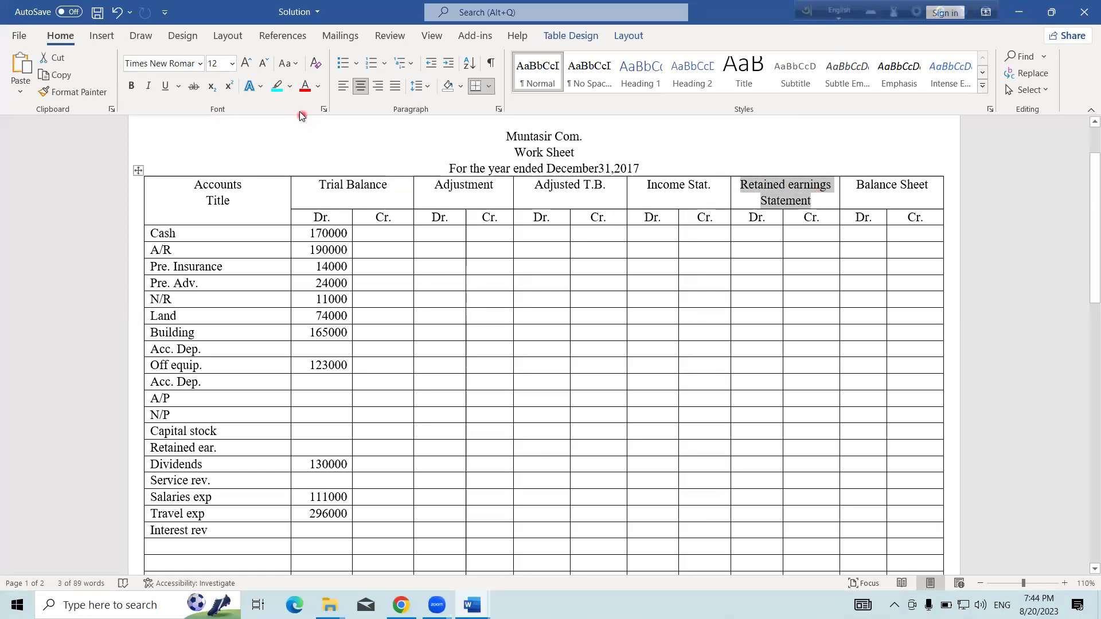
left_click(277, 86)
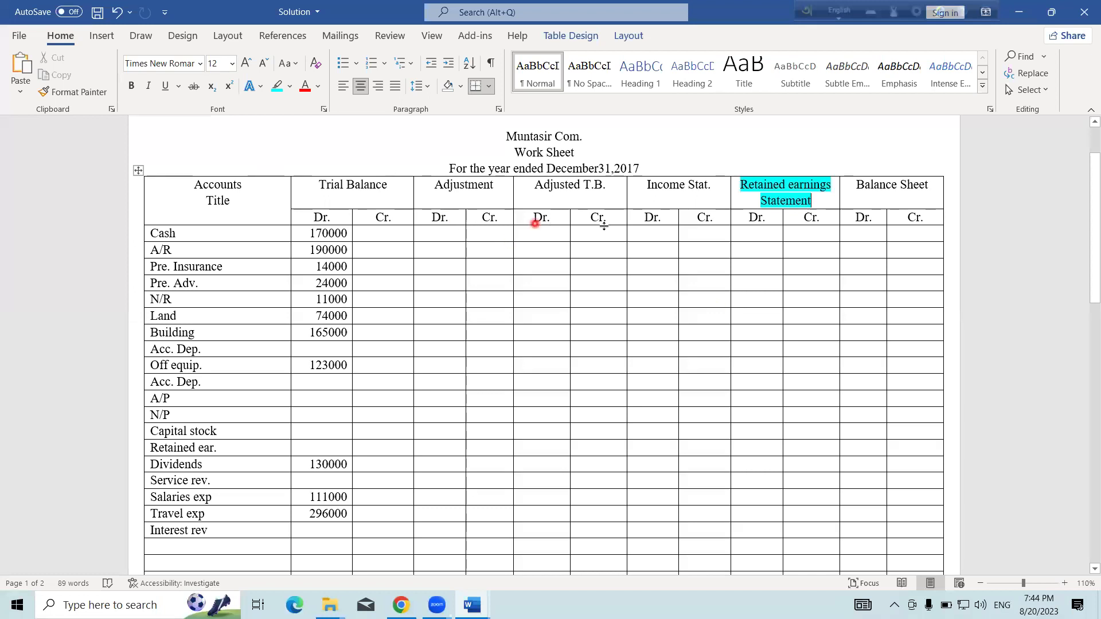
Examine the work sheet's Retained earnings Statement columns together with the Retained ear. and Dividends rows.
left_click(811, 212)
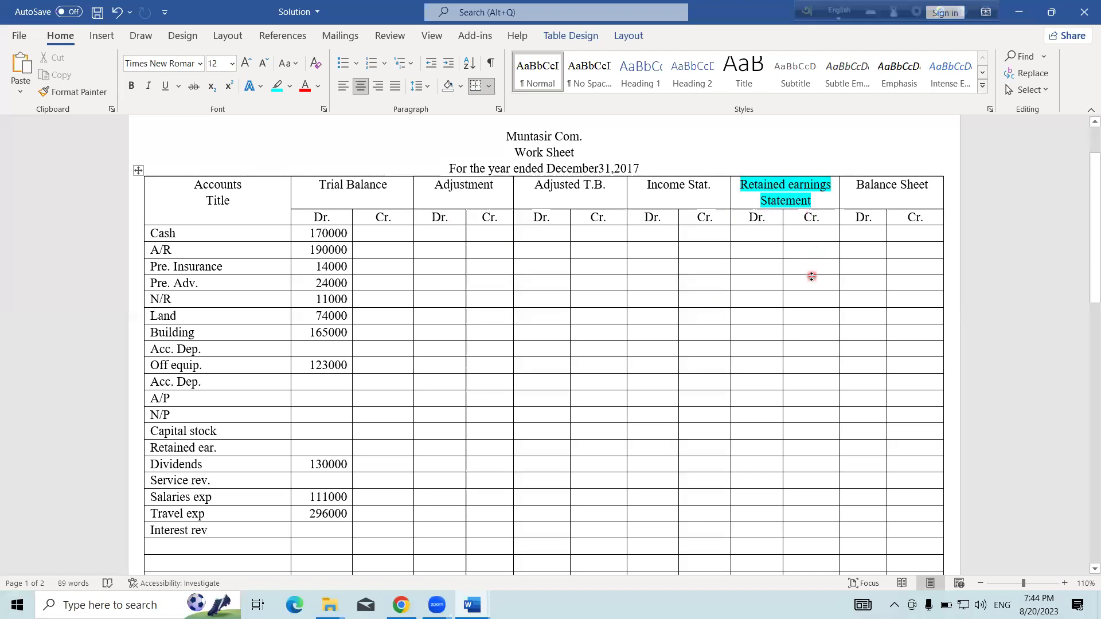
left_click(791, 304)
scroll(352, 400, "down", 1)
scroll(352, 399, "down", 4)
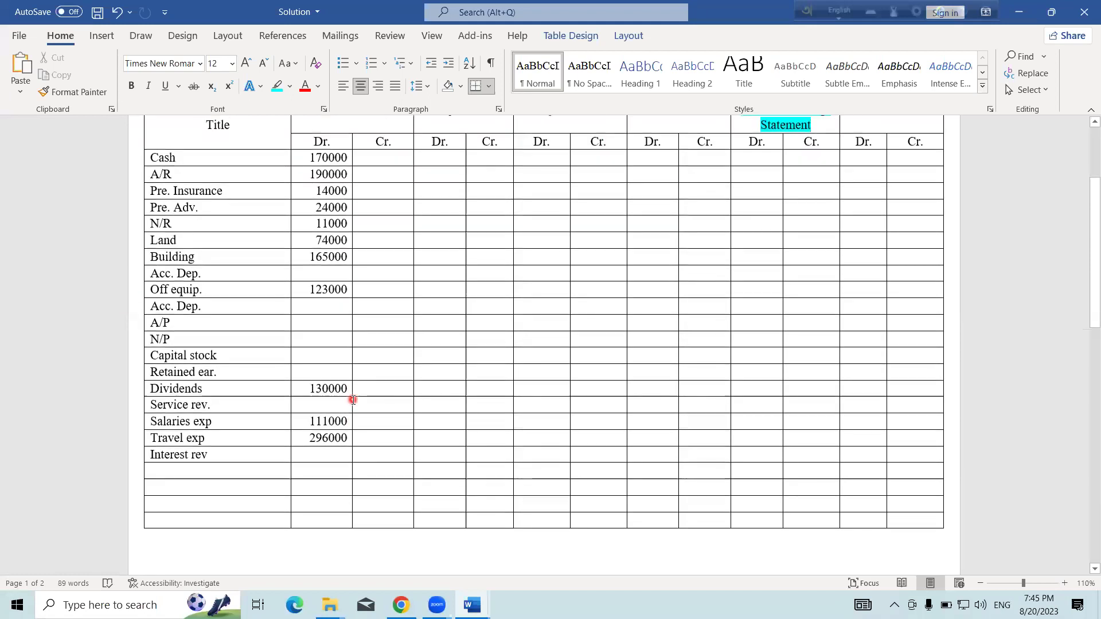
scroll(395, 344, "up", 2)
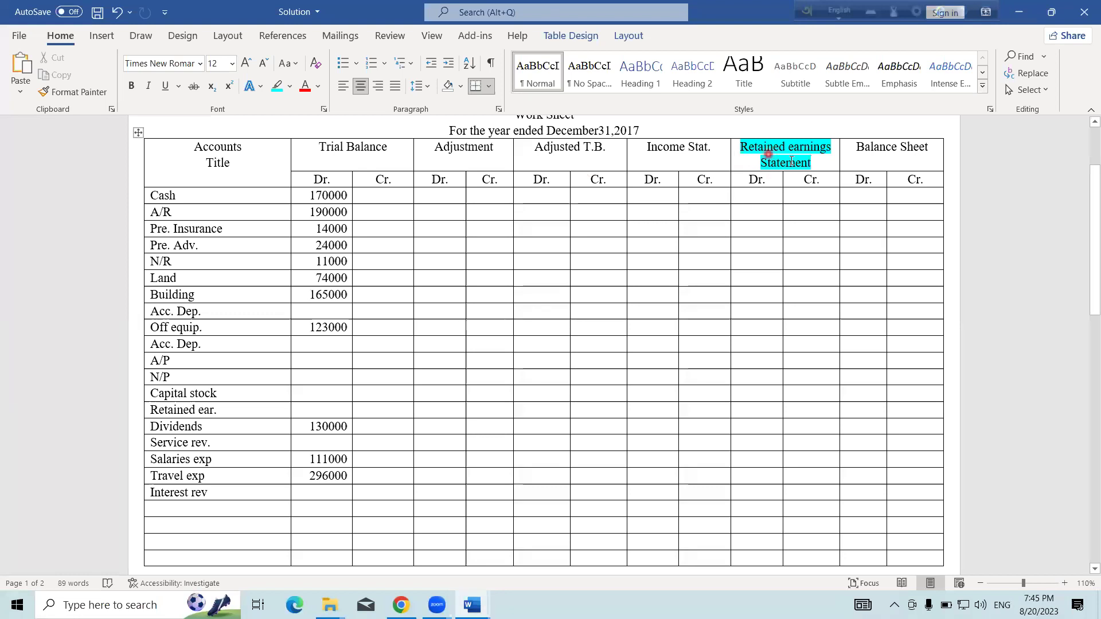
scroll(253, 369, "down", 2)
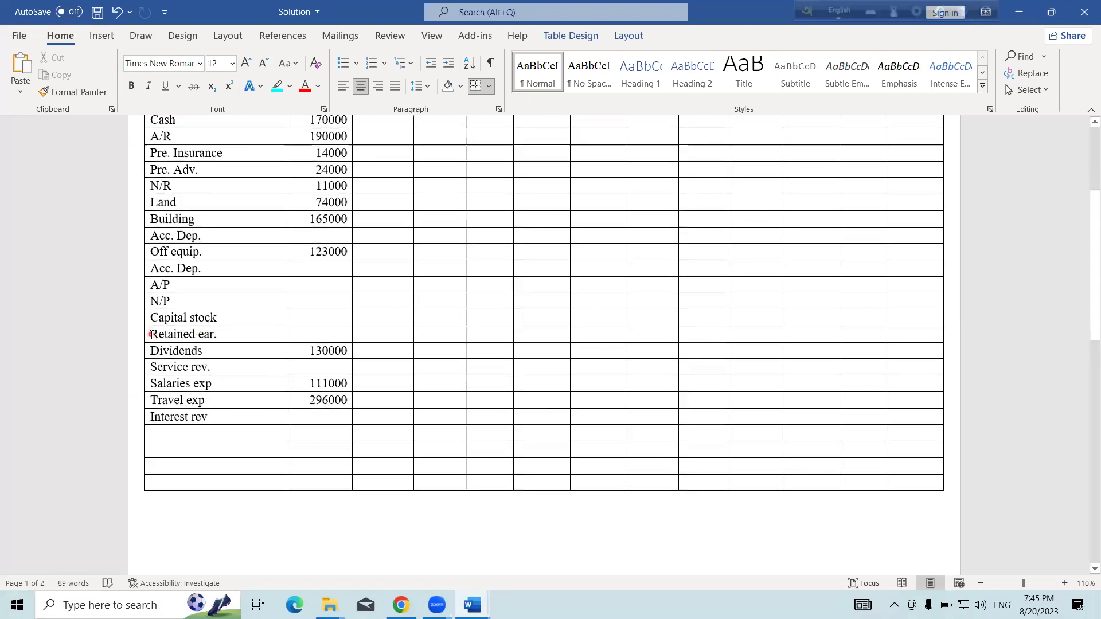
left_click_drag(152, 336, 227, 328)
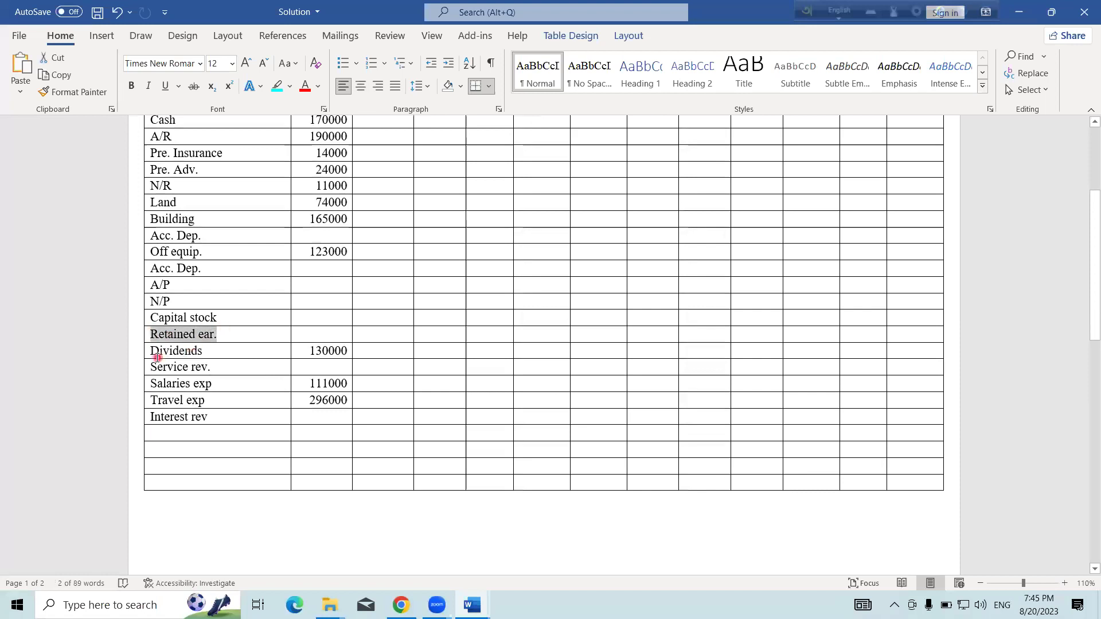
left_click_drag(151, 351, 239, 357)
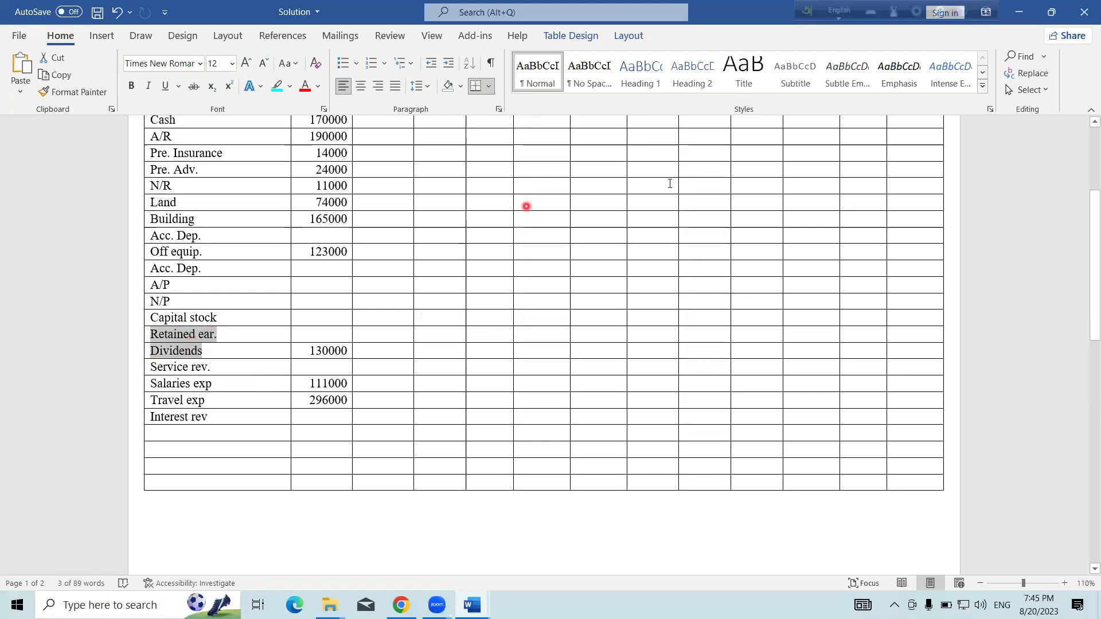
scroll(774, 258, "up", 3)
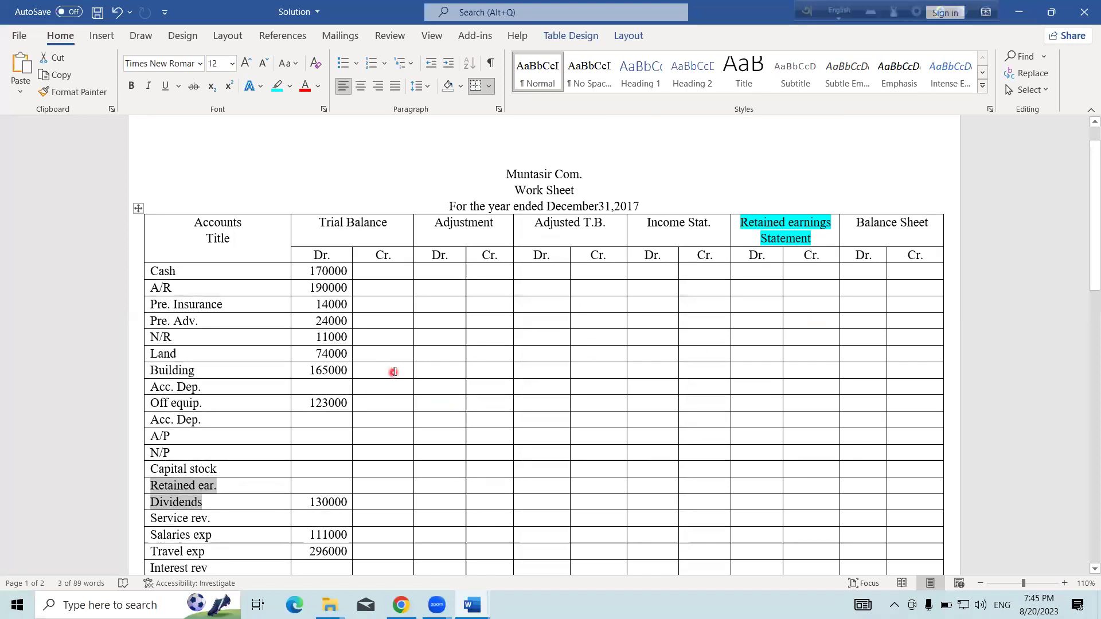
scroll(394, 371, "down", 3)
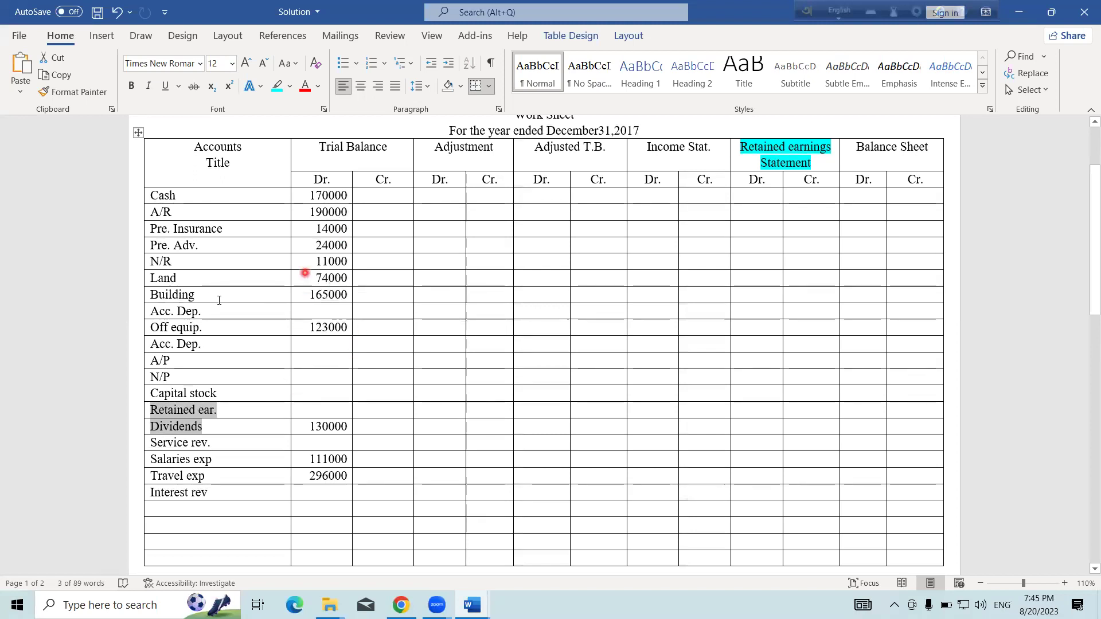
left_click(336, 312)
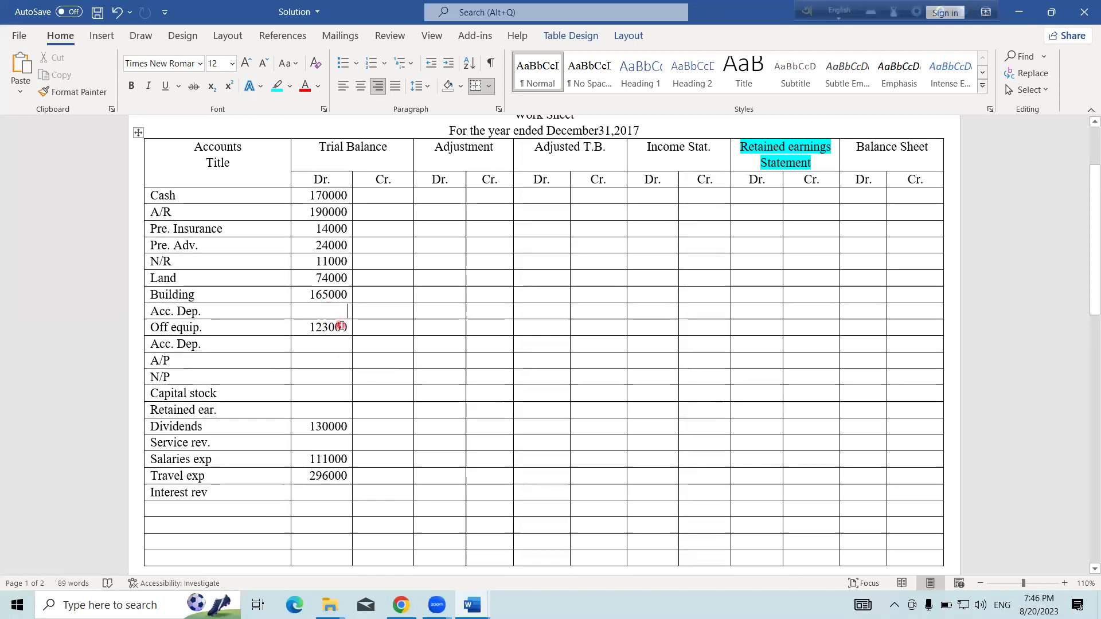
Compare the trial balance in the Problem document with the Total row of the work sheet in the Solution document.
mouse_move(481, 597)
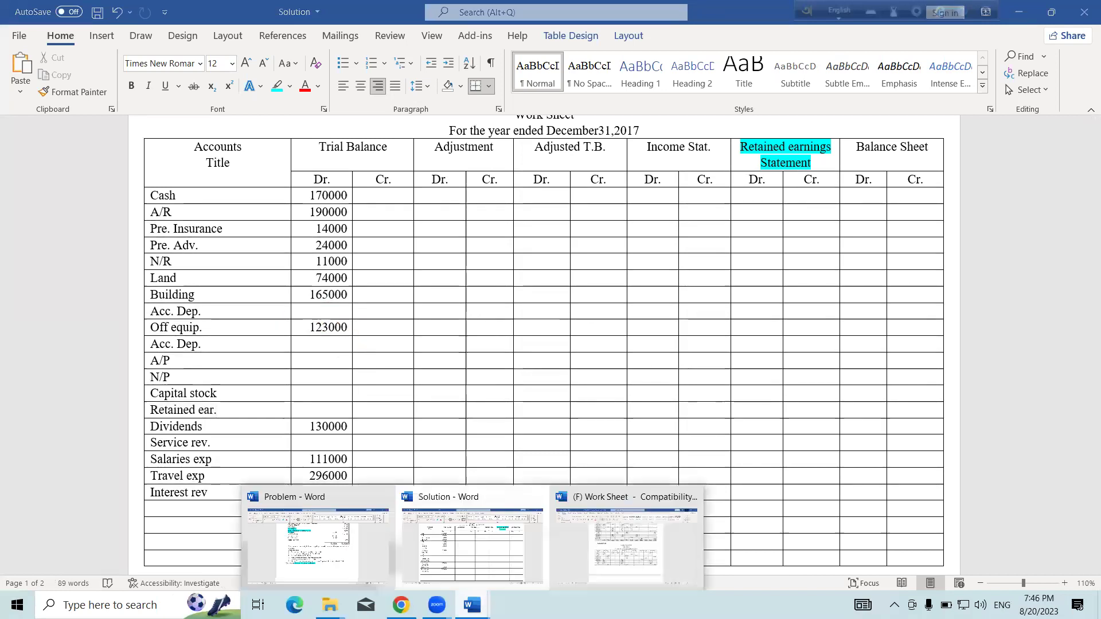
left_click(343, 559)
scroll(346, 319, "up", 3)
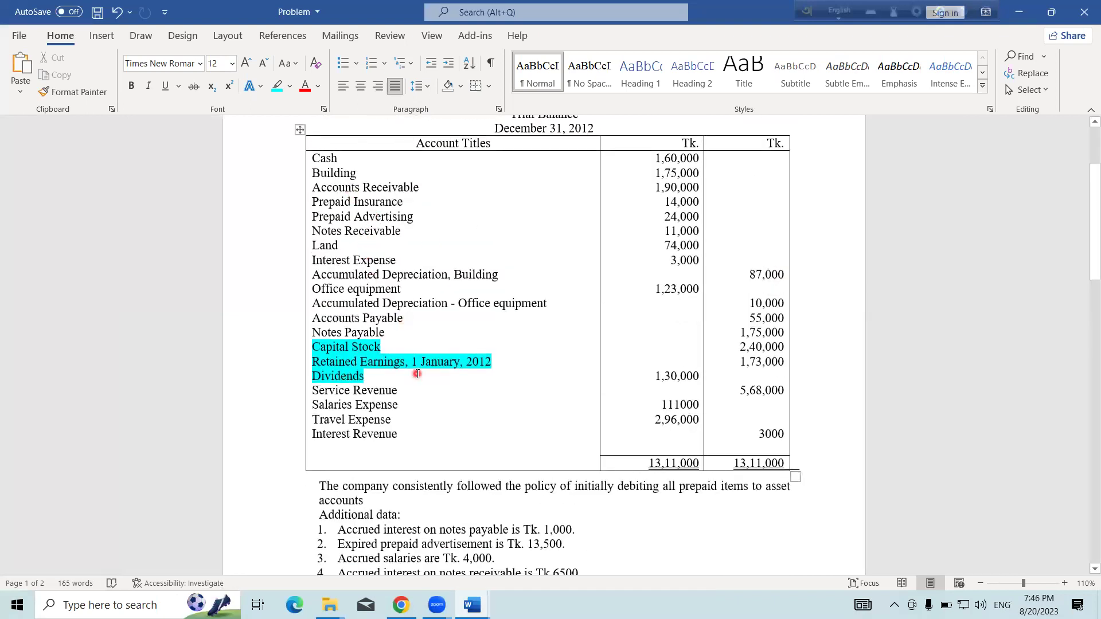
scroll(529, 305, "up", 1)
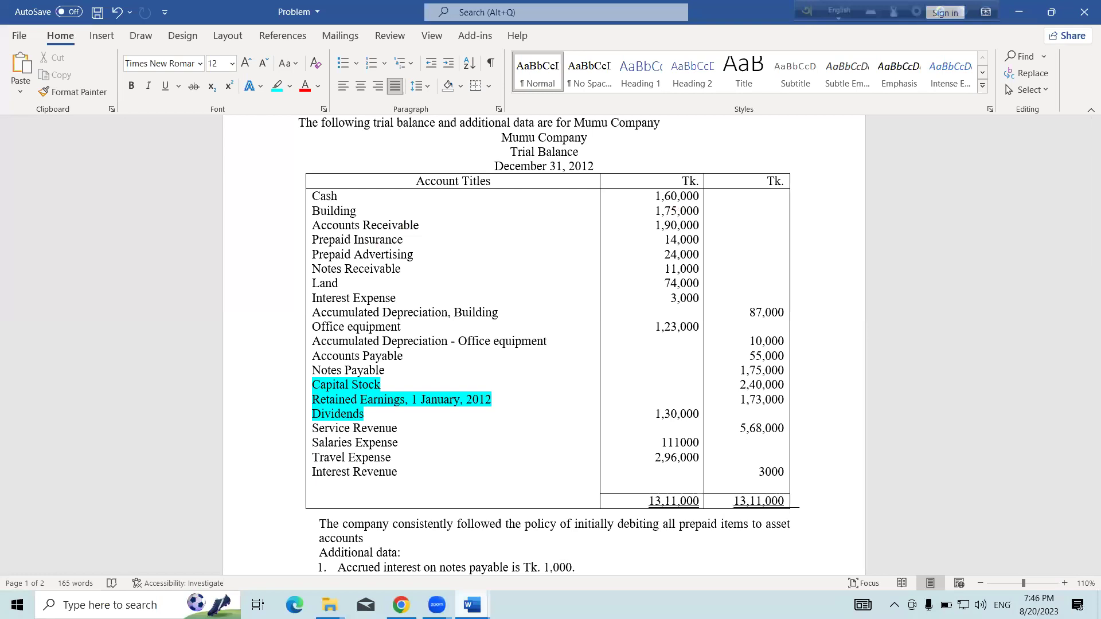
mouse_move(471, 605)
left_click(517, 579)
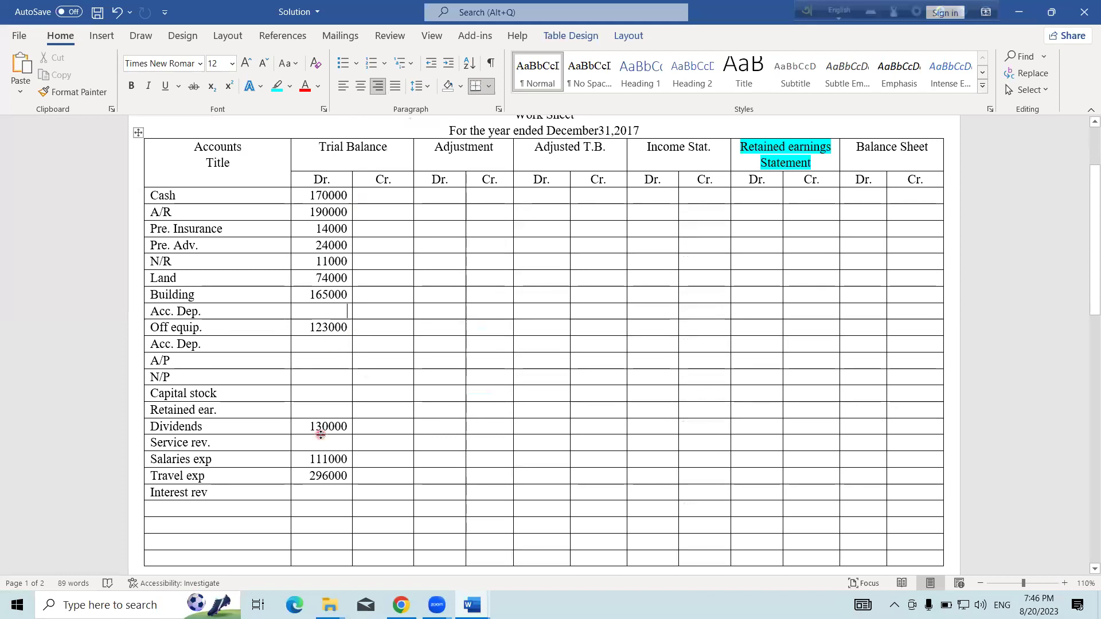
scroll(320, 434, "down", 10)
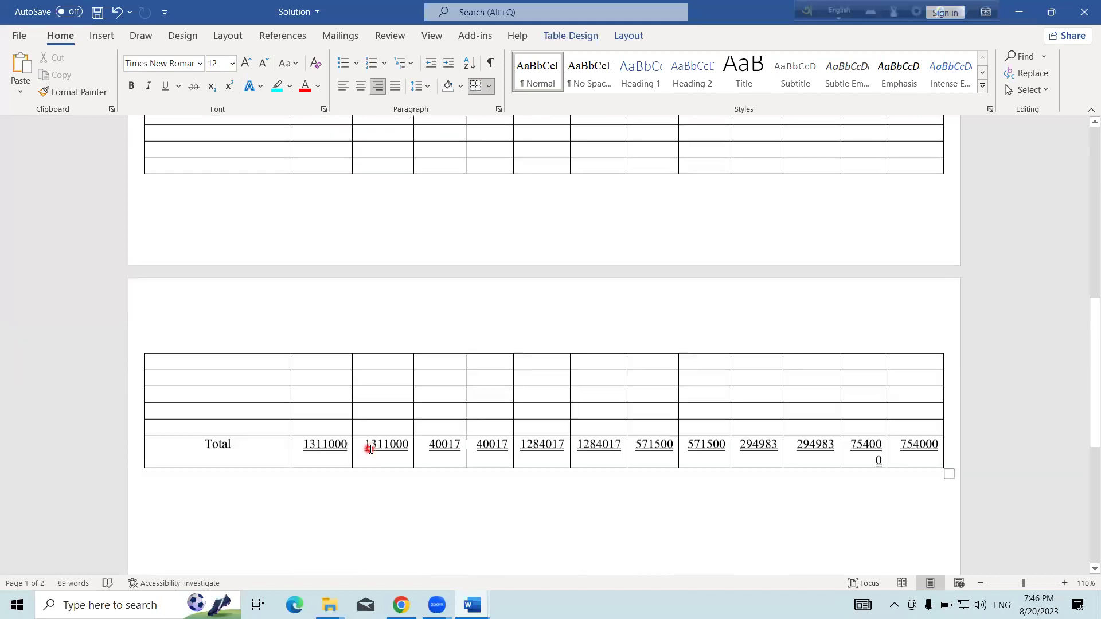
Change the A/R row below Cash to Building and set its trial balance debit to 175000.
scroll(378, 430, "up", 12)
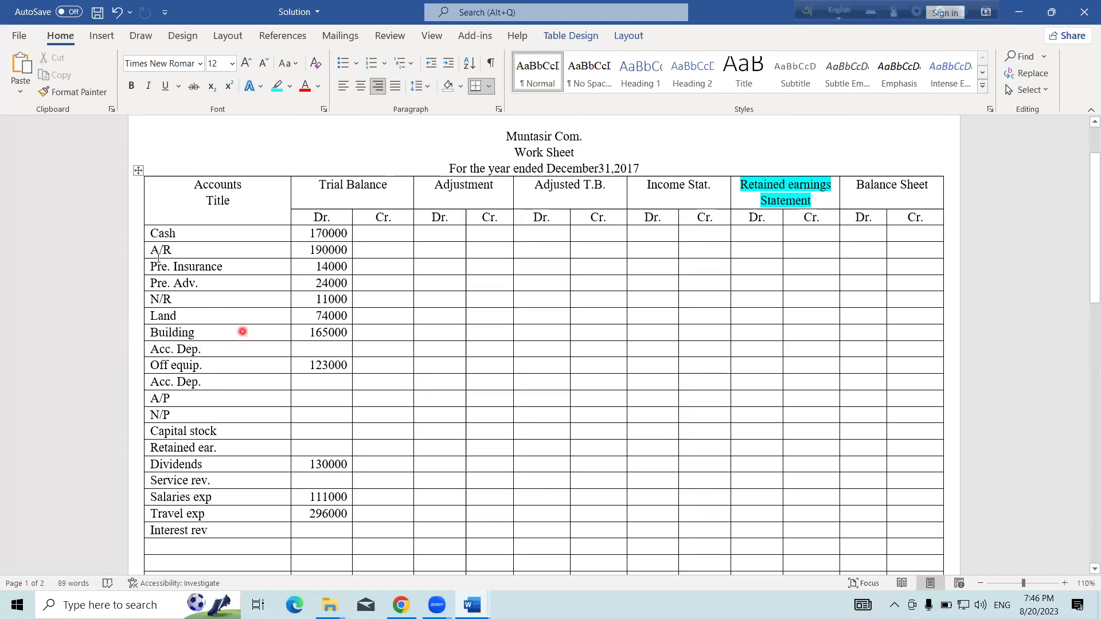
left_click(185, 252)
key("BackSpace")
key("BackSpace")
key("BackSpace")
type("Building")
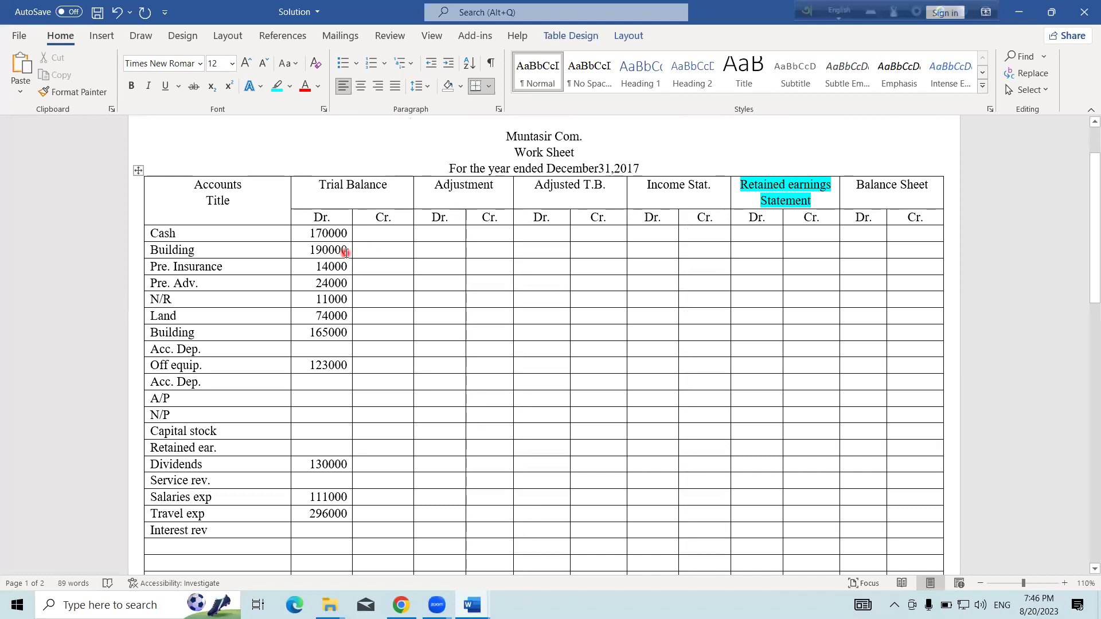
left_click_drag(348, 251, 309, 250)
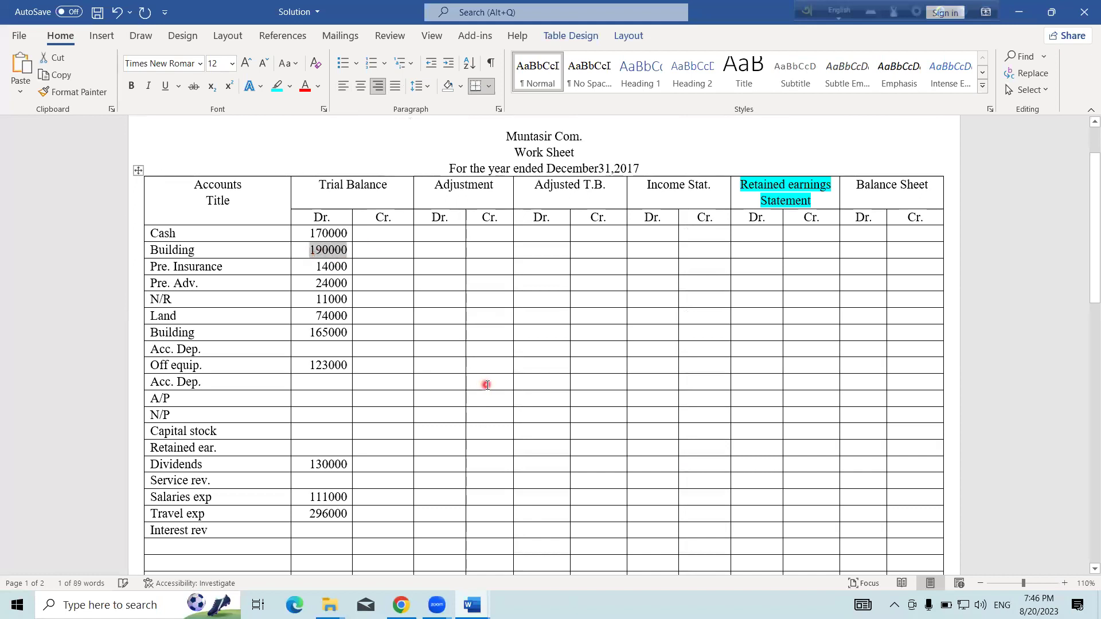
type("175000")
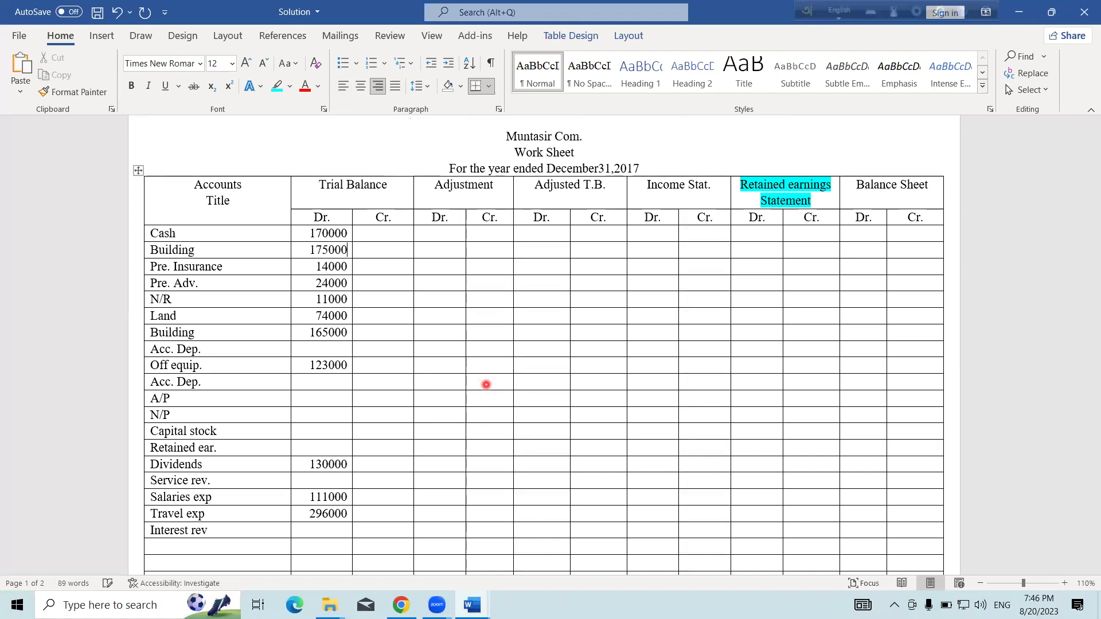
Replace the Pre. Insurance account title with "Accounts receivable".
left_click(223, 269)
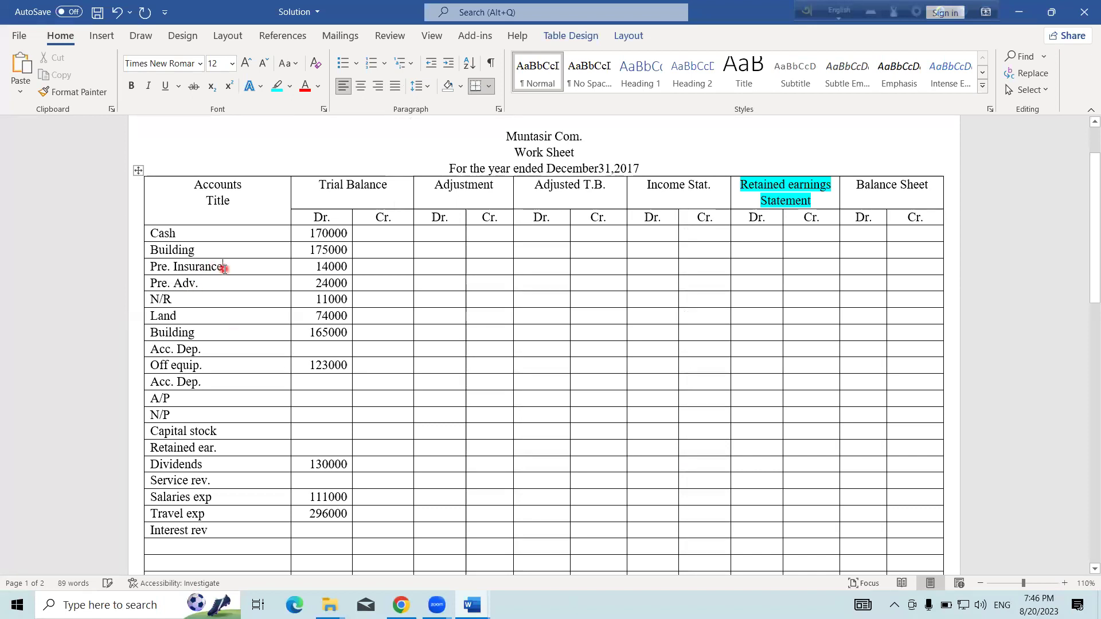
key("BackSpace")
key("BackSpace")
key("BackSpace")
key("BackSpace")
key("BackSpace")
key("BackSpace")
key("BackSpace")
key("BackSpace")
key("BackSpace")
key("BackSpace")
key("BackSpace")
key("BackSpace")
key("BackSpace")
key("BackSpace")
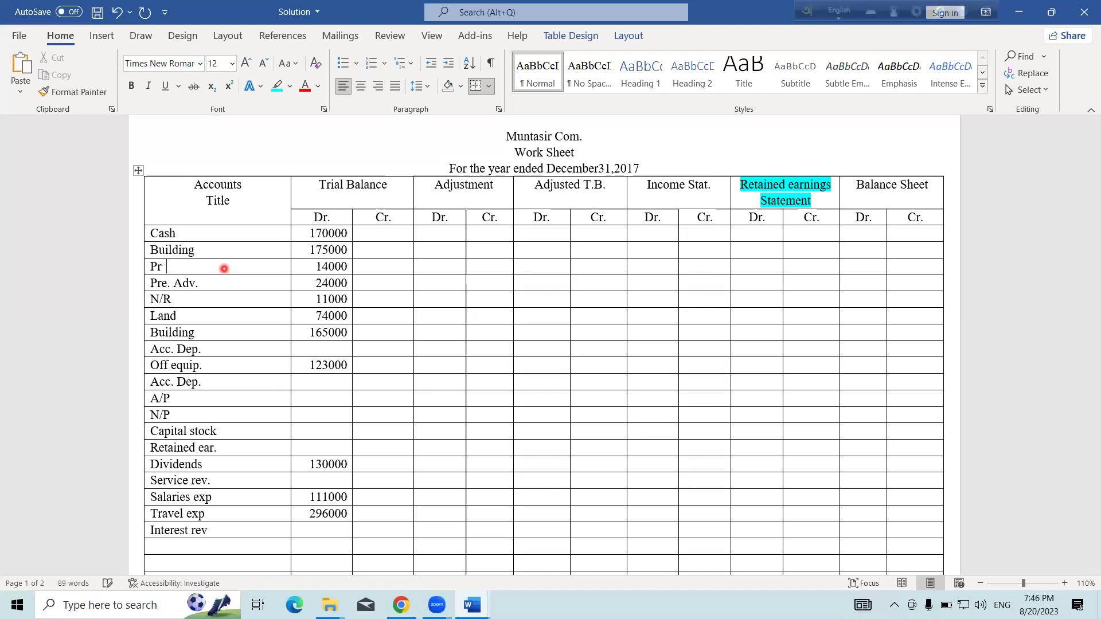
type("Q")
key("BackSpace")
type("accounts rece")
Set the trial balance debit of Accounts receivable to 190000.
left_click(349, 267)
key("BackSpace")
key("BackSpace")
key("BackSpace")
key("BackSpace")
type("90000")
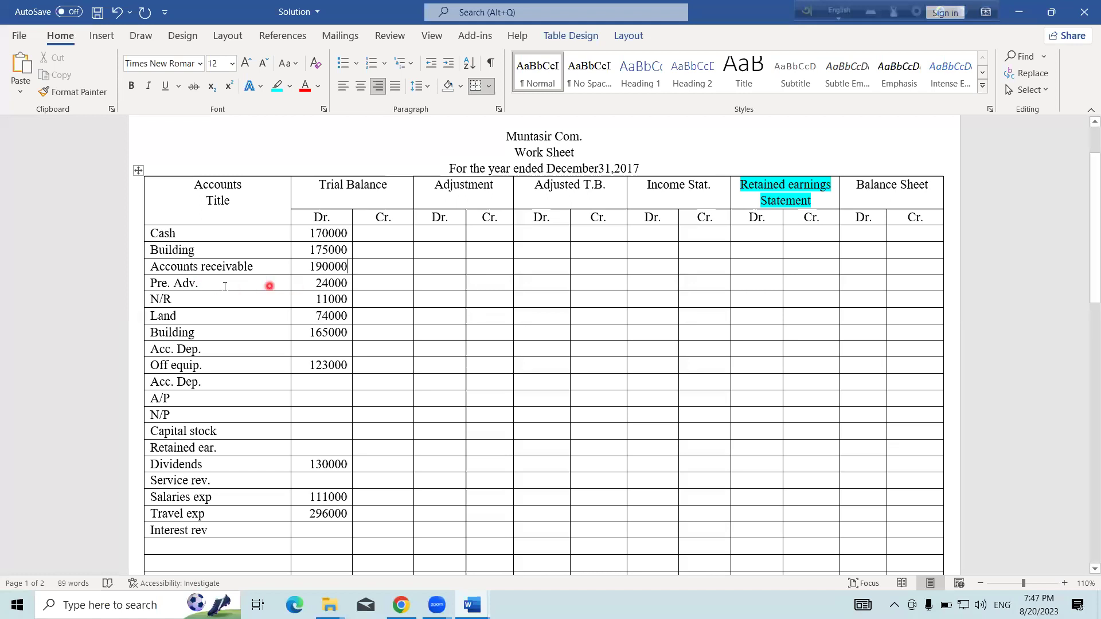
Insert a row below Accounts receivable for "Prepaid insurance" with a trial balance debit of 14000.
left_click(140, 276)
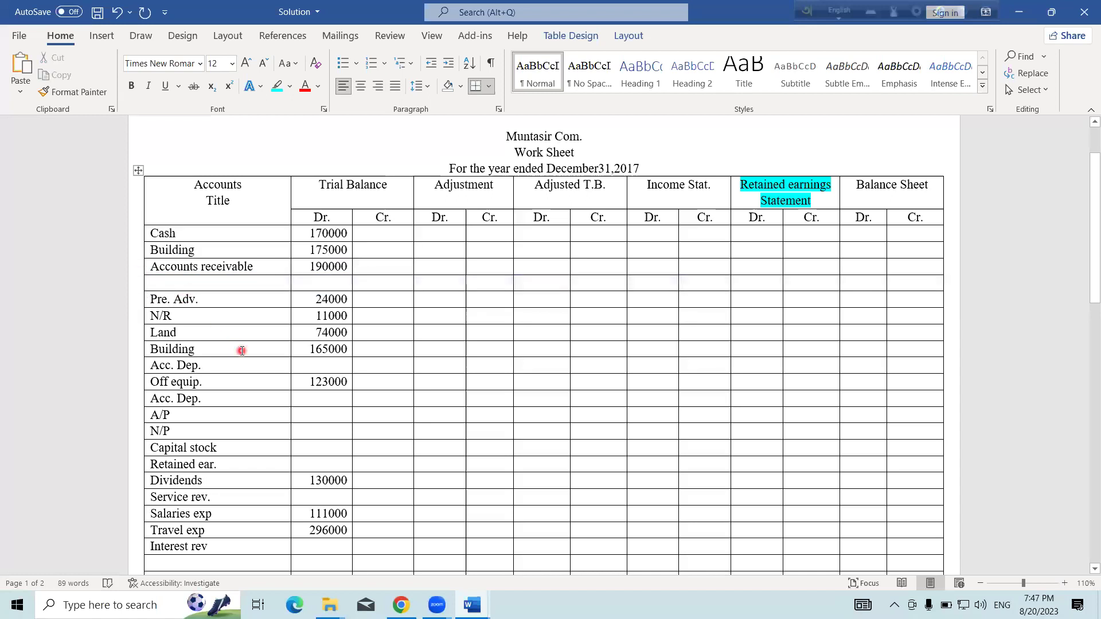
type("Prepaisd")
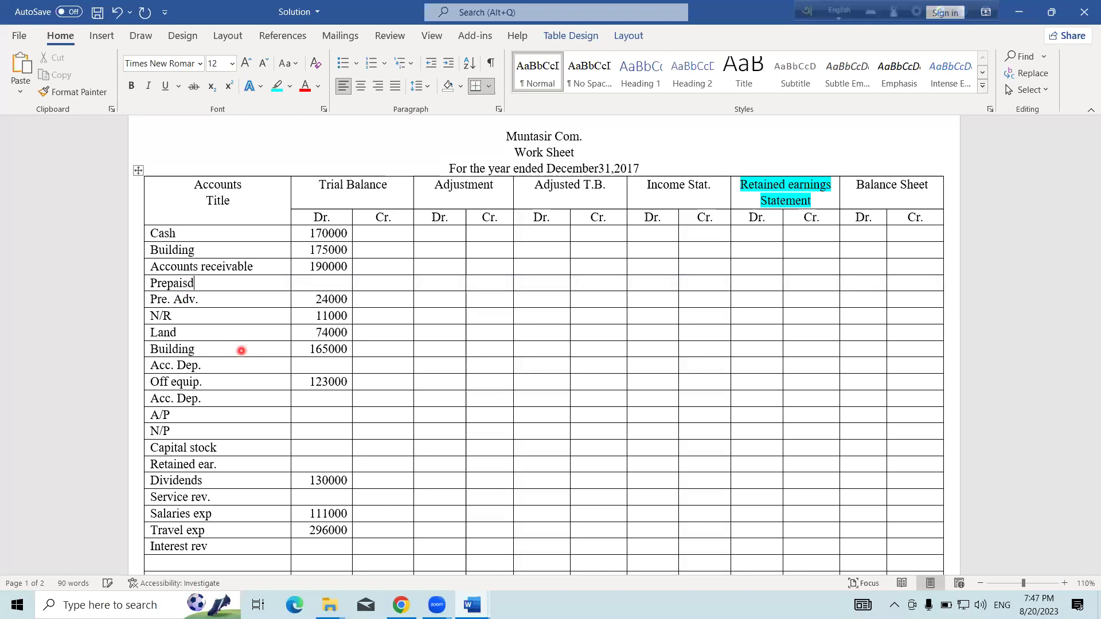
key("BackSpace")
key("BackSpace")
type("d in")
left_click(339, 283)
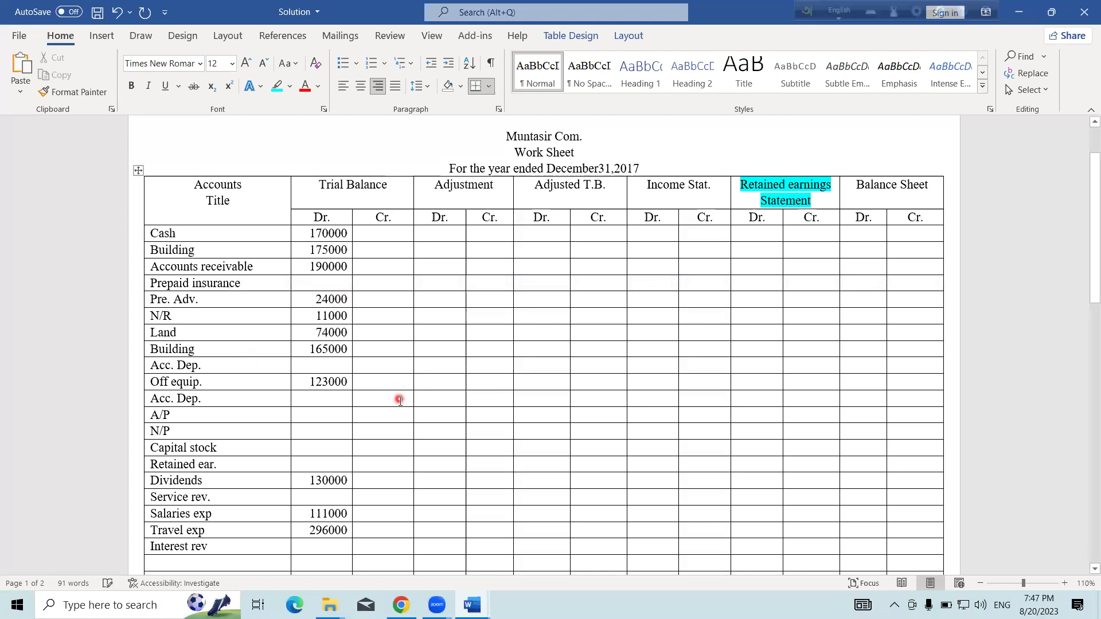
type("14000")
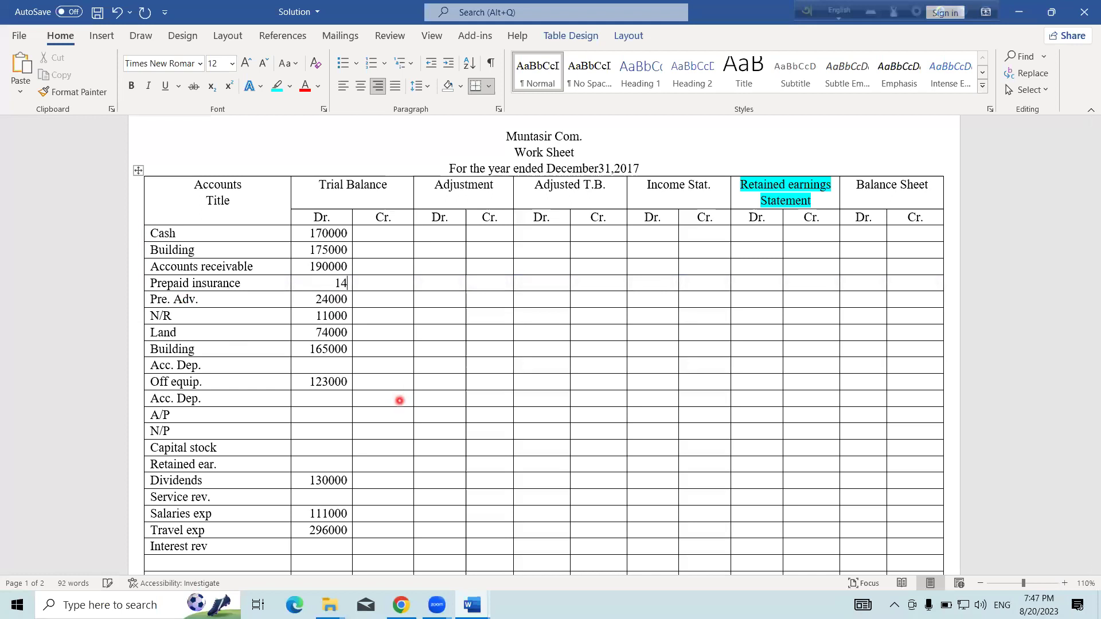
Replace the duplicate Building account title below Land with "Interest exp".
left_click(331, 299)
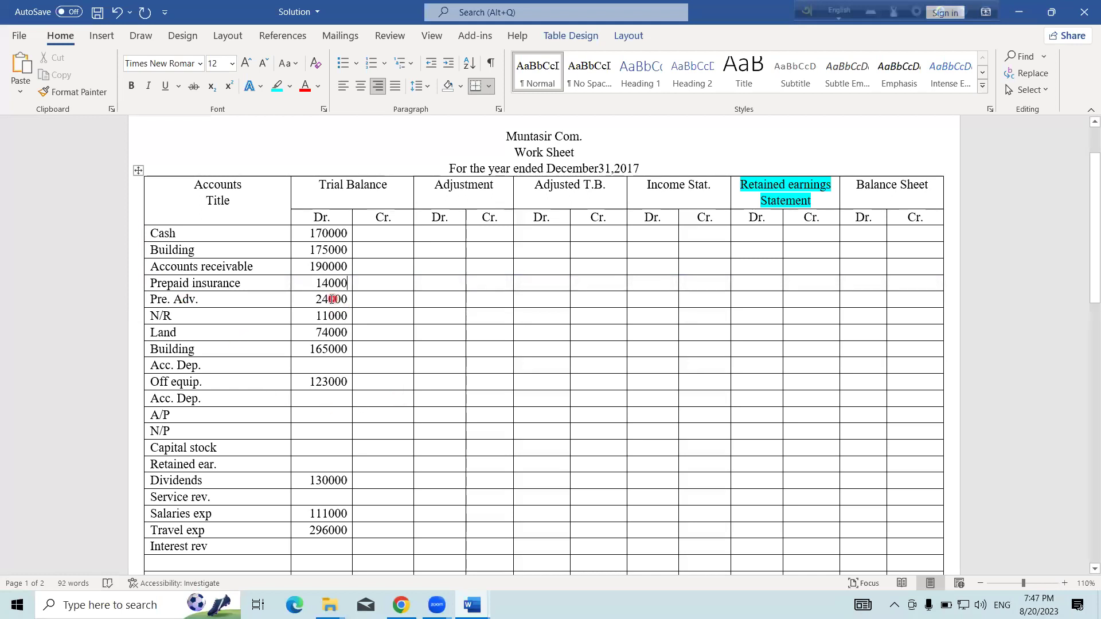
left_click(333, 328)
scroll(340, 324, "down", 1)
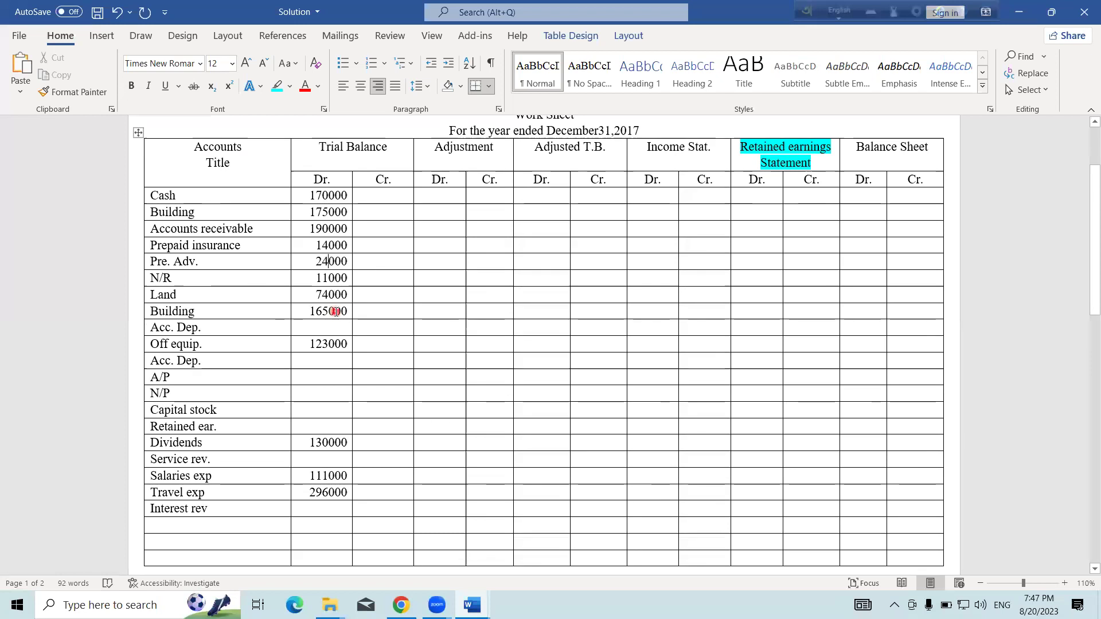
scroll(335, 312, "down", 1)
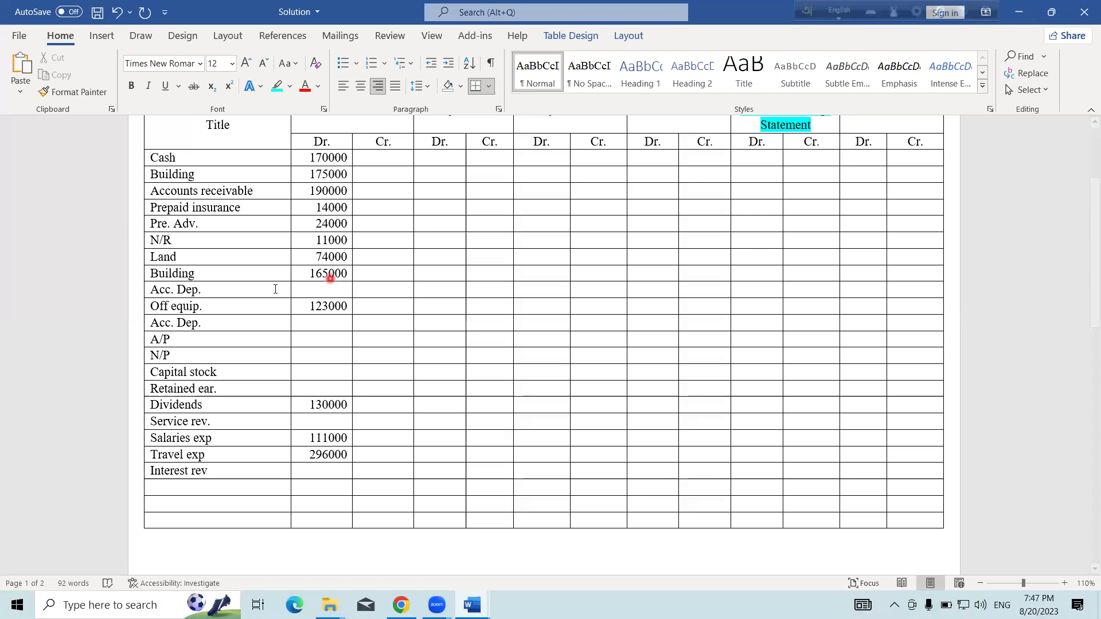
left_click(201, 269)
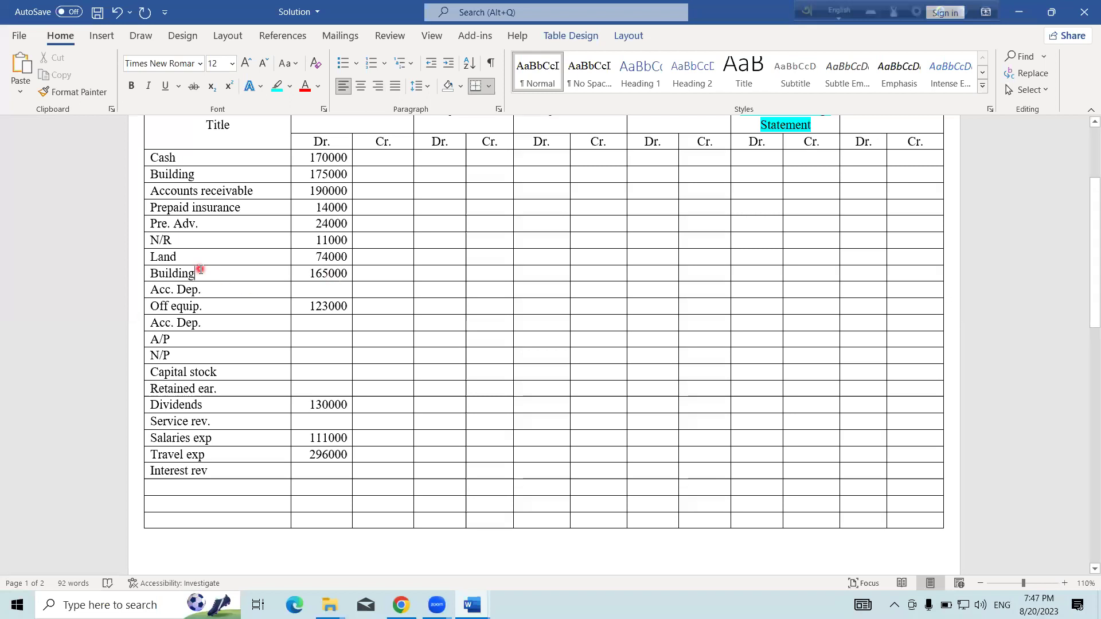
key("BackSpace")
key("BackSpace")
key("BackSpace")
key("BackSpace")
key("BackSpace")
key("BackSpace")
key("BackSpace")
key("BackSpace")
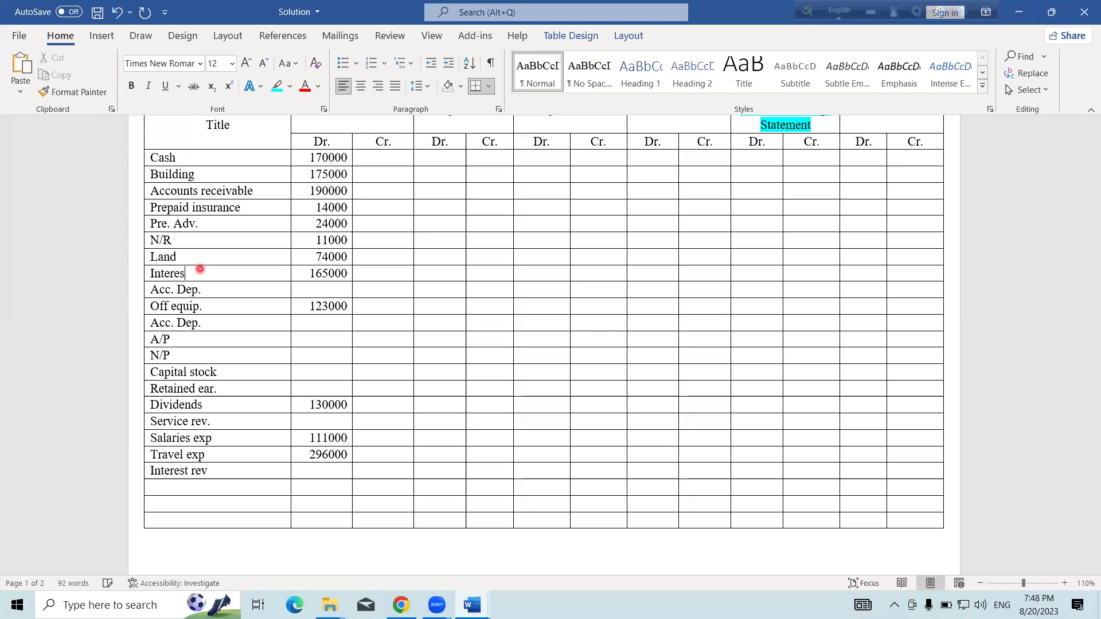
type("Interest exp")
Set the trial balance debit of Interest exp to 3000.
left_click(349, 274)
key("BackSpace")
key("BackSpace")
key("BackSpace")
key("BackSpace")
key("BackSpace")
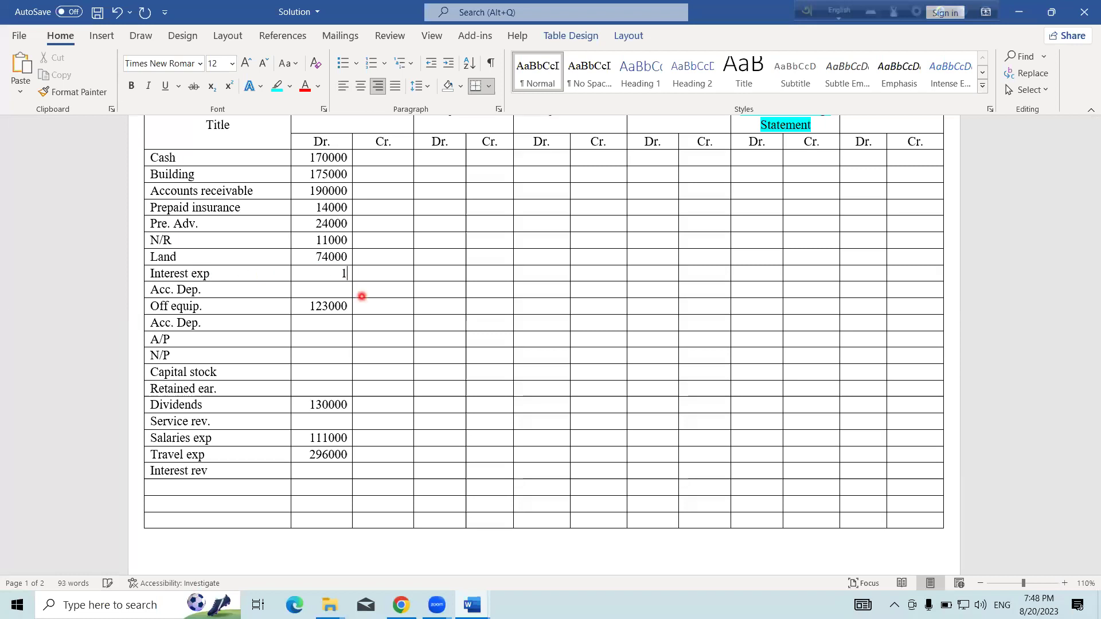
type("3000")
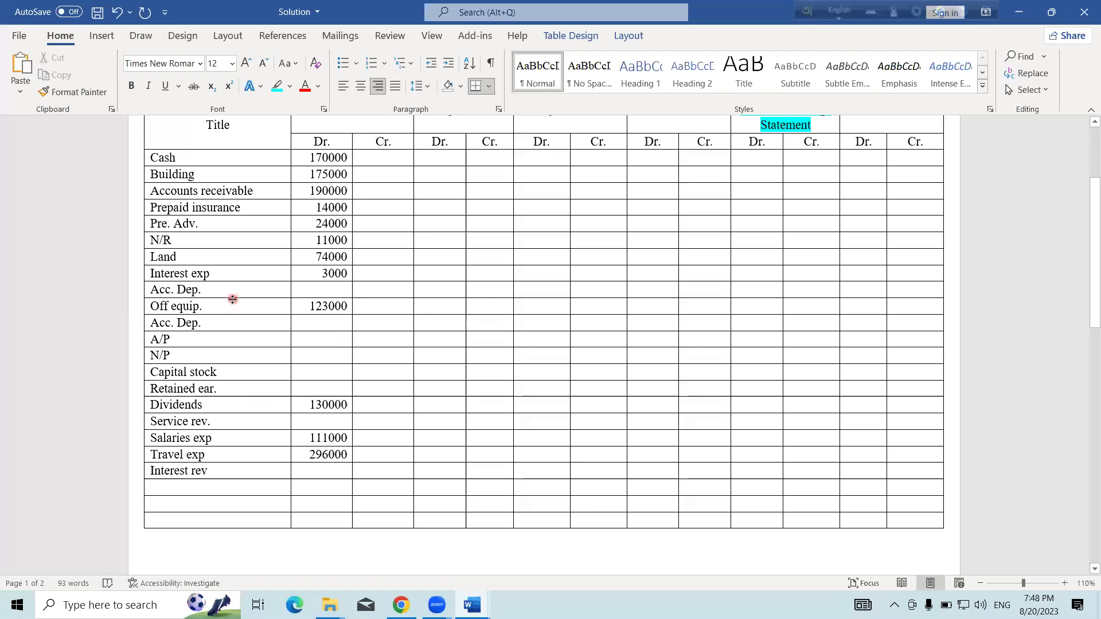
Enter trial balance credits of 87000 for the first Acc. Dep. row and 10000 for the one below Off equip.
left_click(382, 293)
left_click(406, 357)
type("87000")
type("0000")
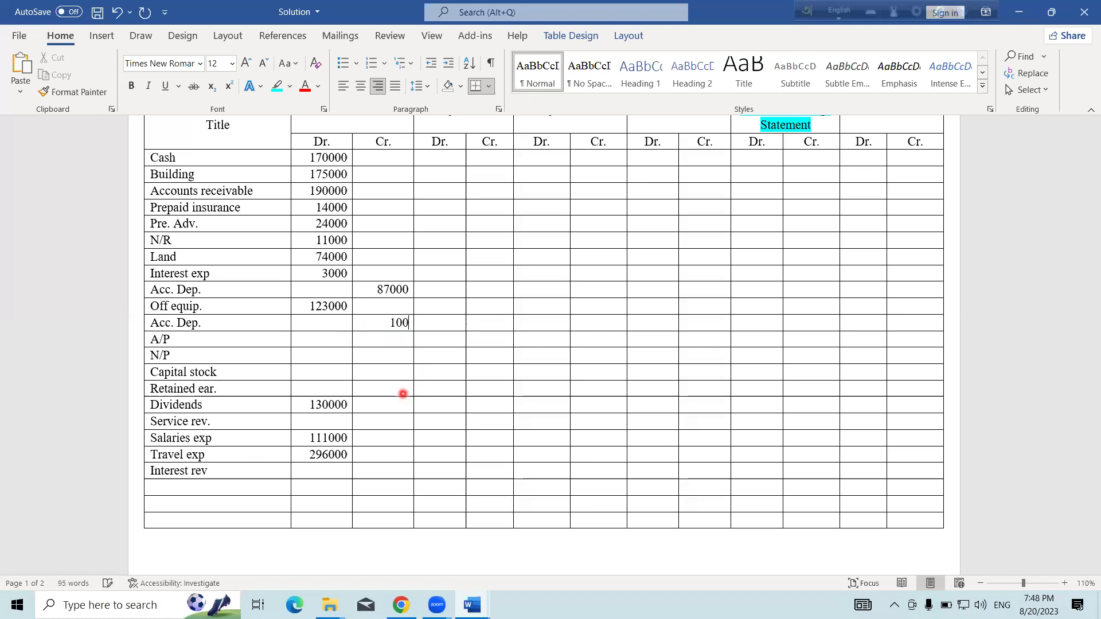
Enter trial balance credits of 55000 for A/P and 175000 for N/P.
left_click(374, 341)
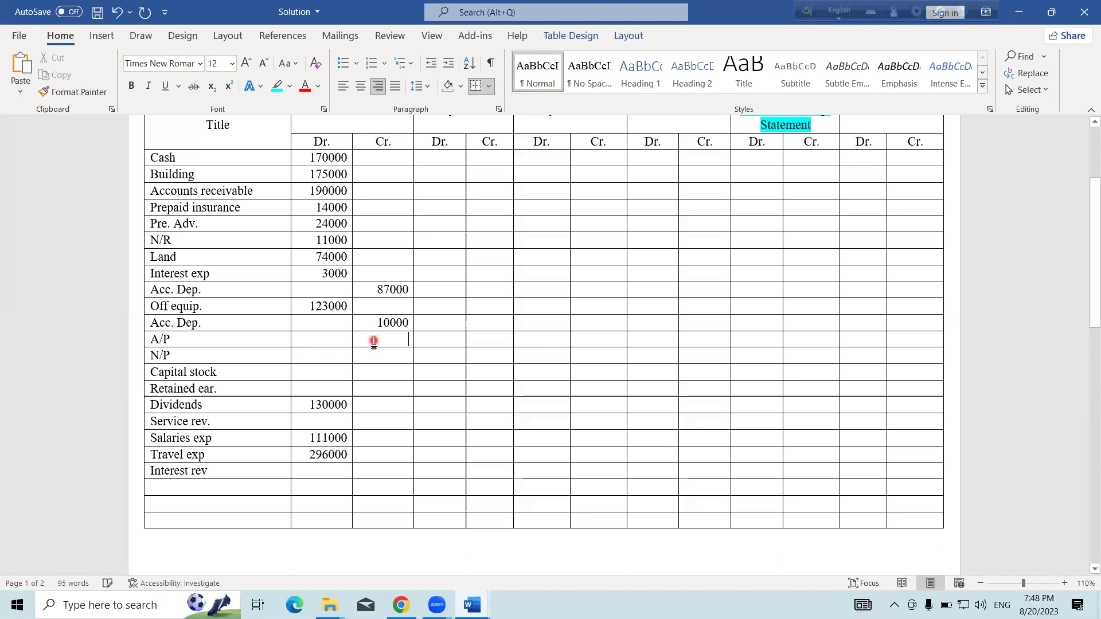
type("55000")
left_click(388, 358)
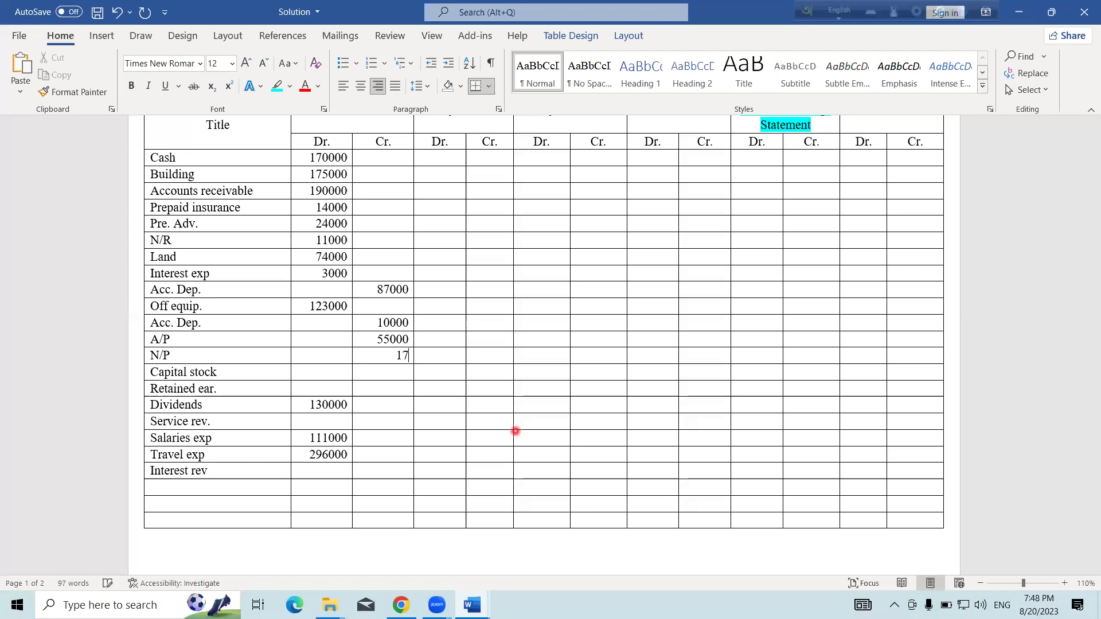
type("000")
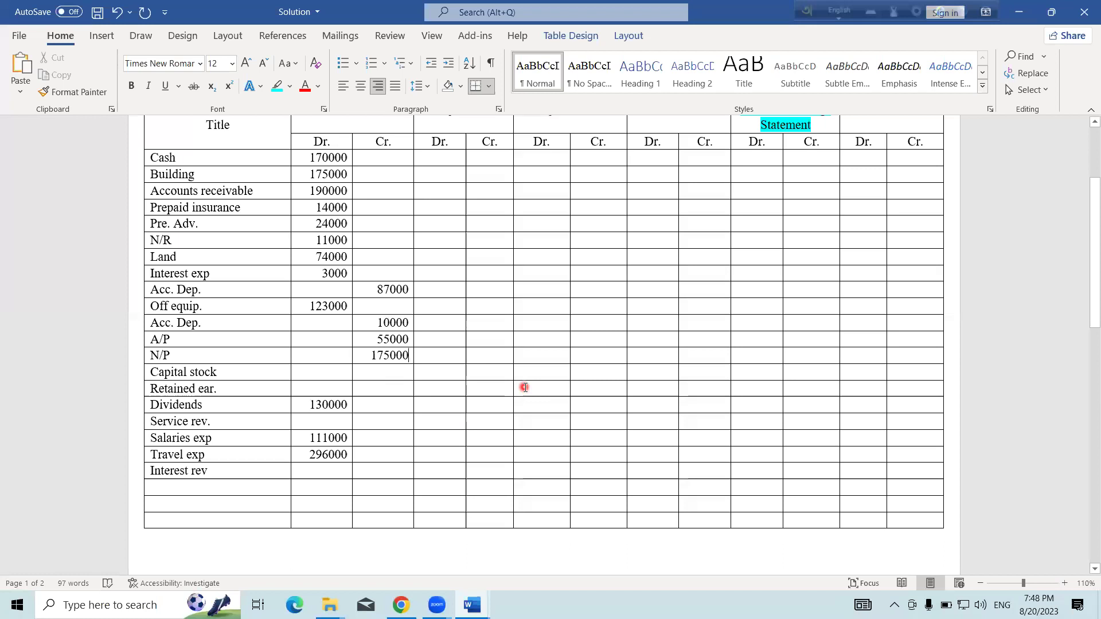
Enter trial balance credits of 240000 for Capital stock and 173000 for Retained ear.
type("240000")
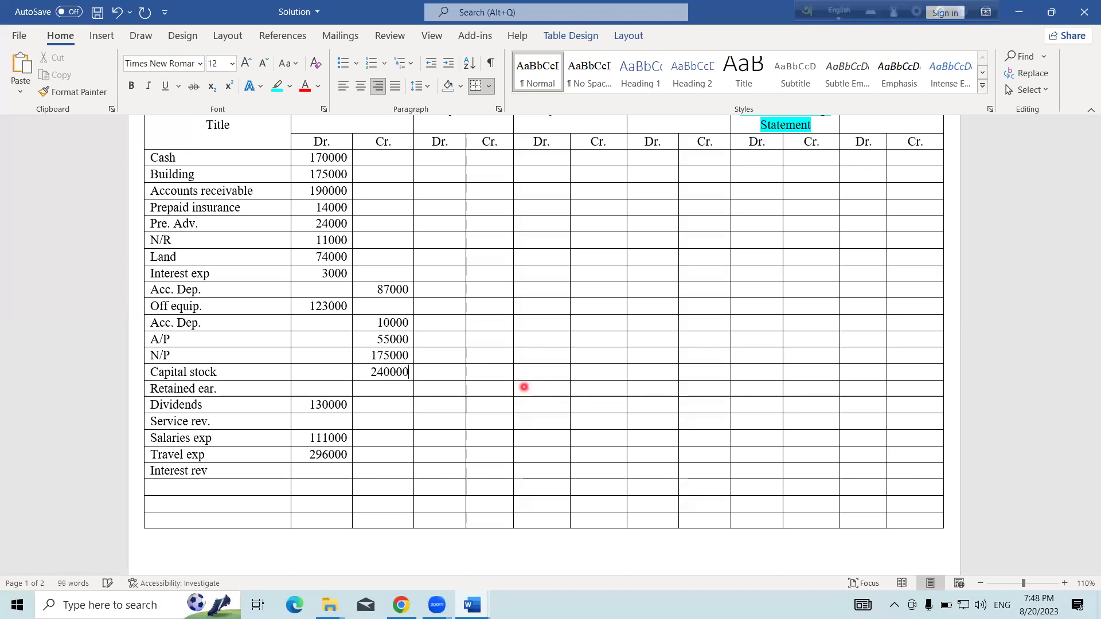
key("Down")
type("173000")
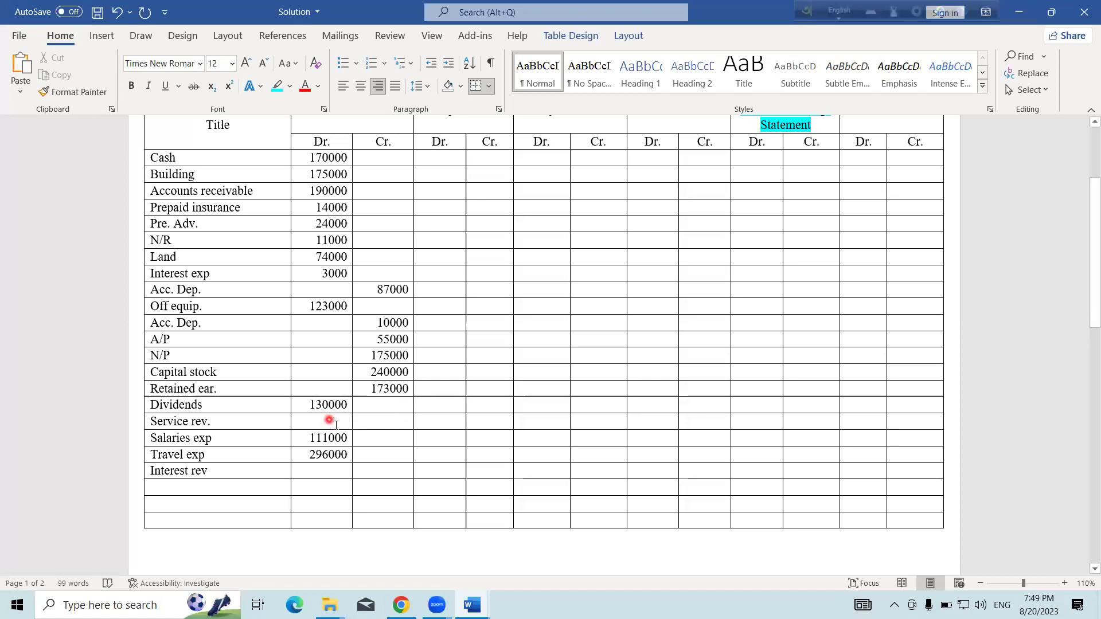
Enter trial balance credits of 568000 for Service rev. and 3000 for Interest rev, and save the document.
left_click(381, 425)
type("568000")
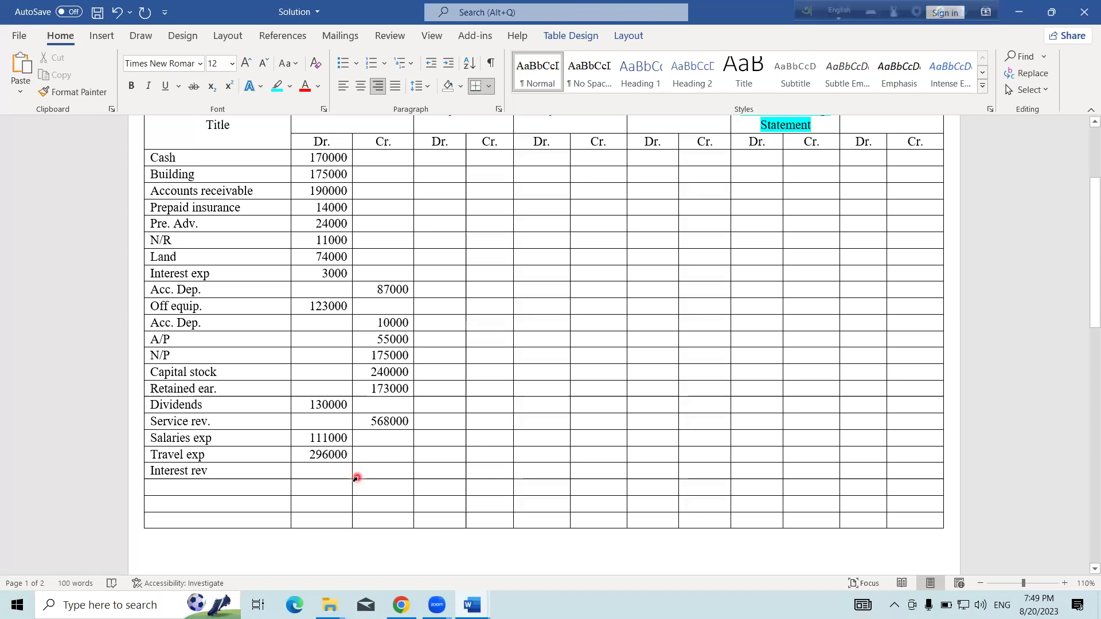
left_click(382, 476)
type("30")
key("ctrl+s")
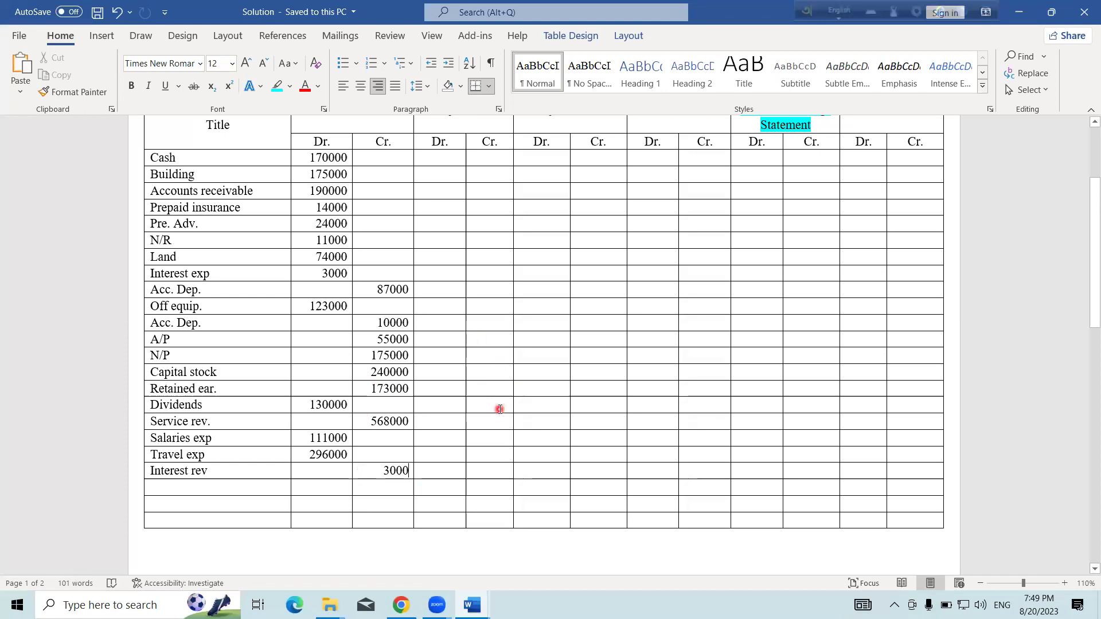
Review the work sheet's Total row and its Retained earnings Statement columns.
scroll(500, 410, "down", 3)
scroll(501, 404, "down", 9)
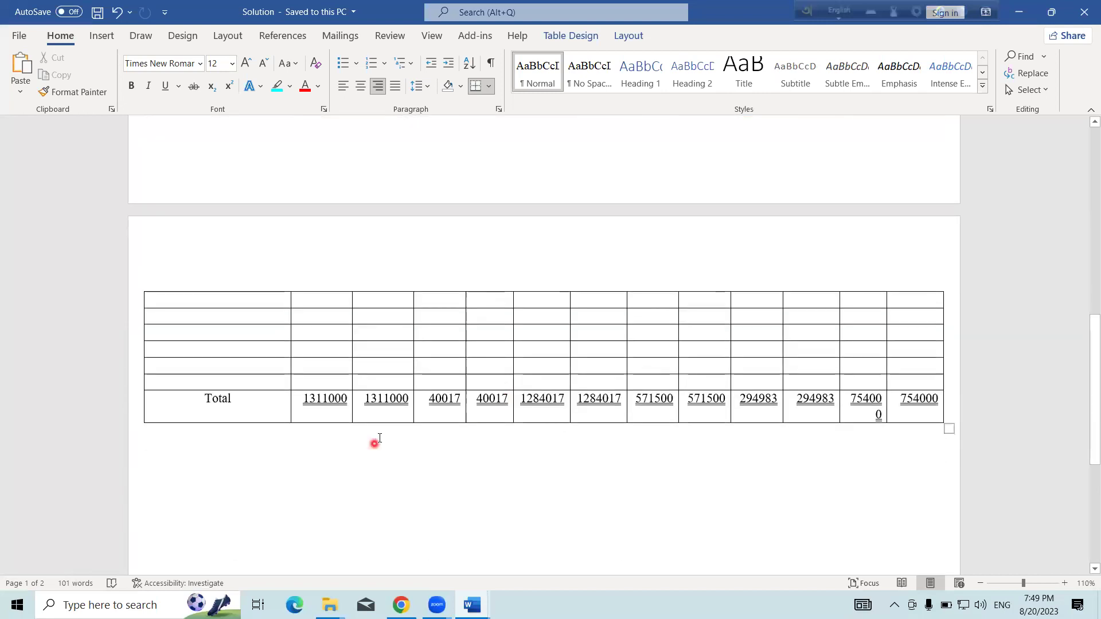
scroll(395, 425, "up", 15)
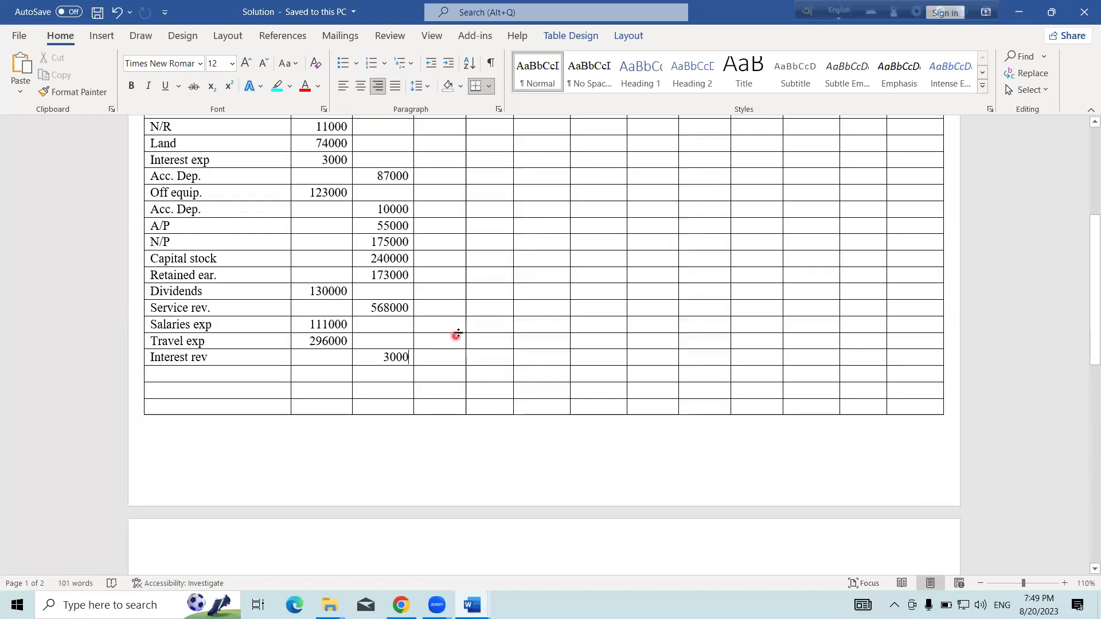
scroll(477, 321, "up", 1)
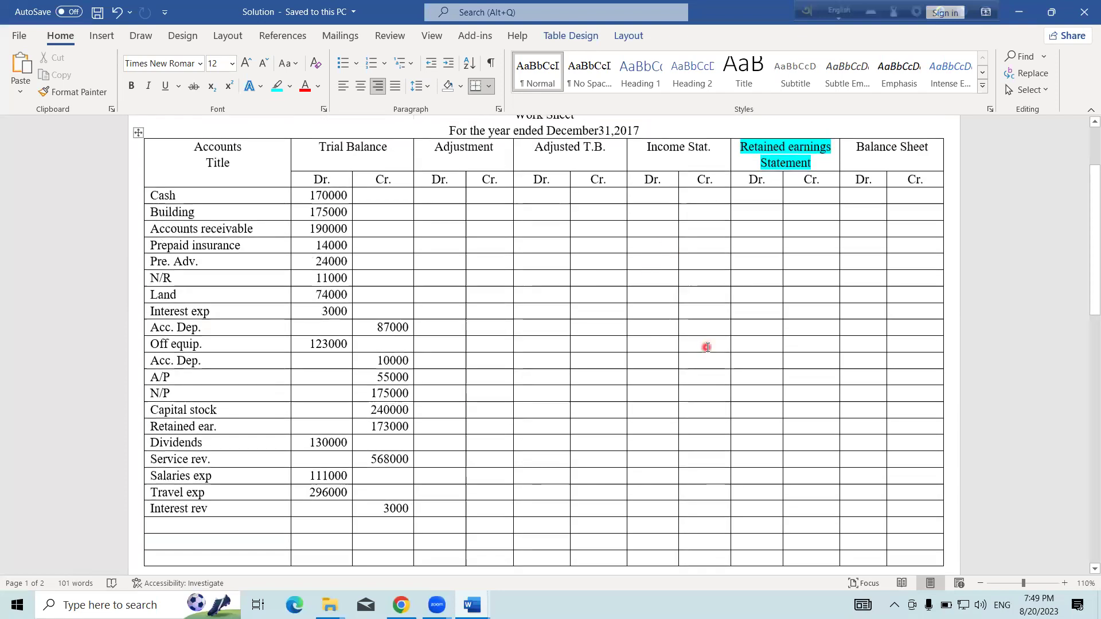
left_click_drag(747, 156, 821, 456)
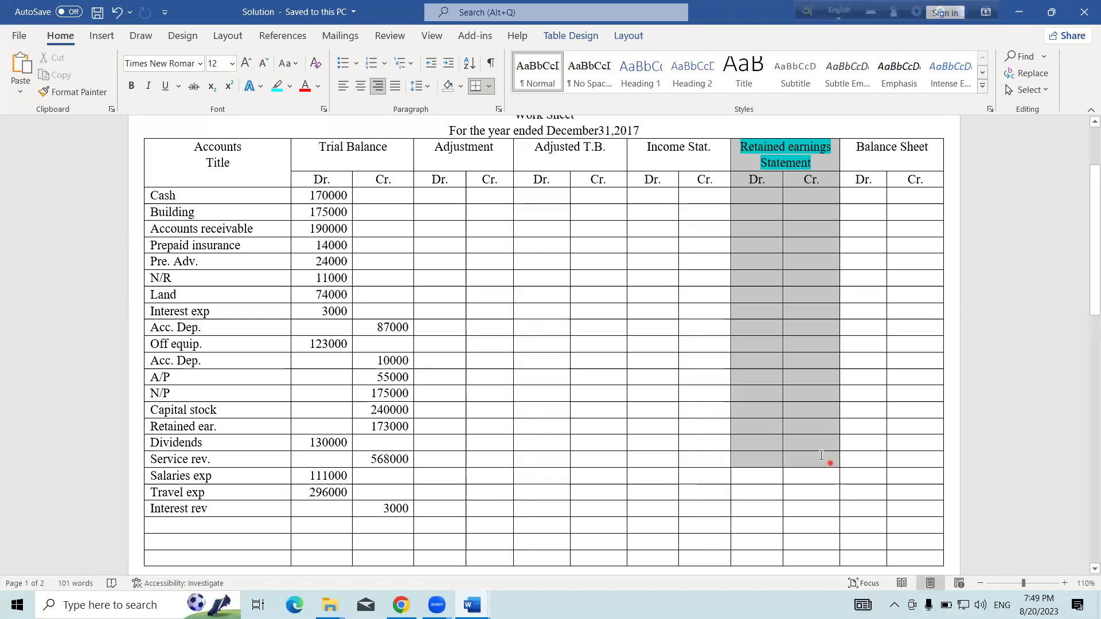
left_click(585, 326)
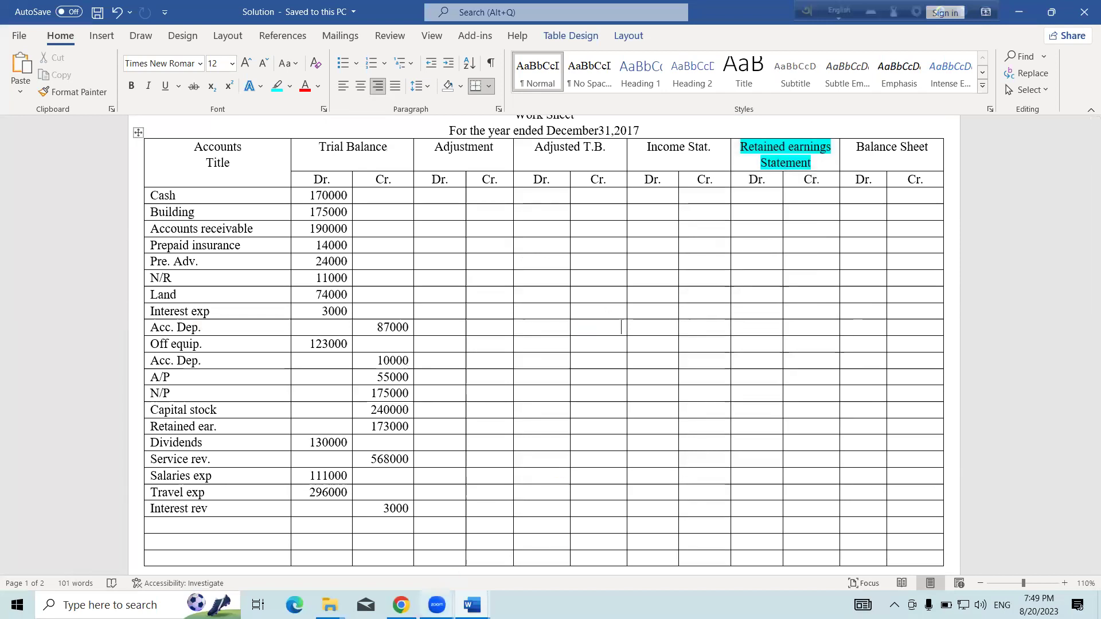
Switch to the Problem document and highlight Service Revenue in turquoise in the trial balance.
mouse_move(472, 604)
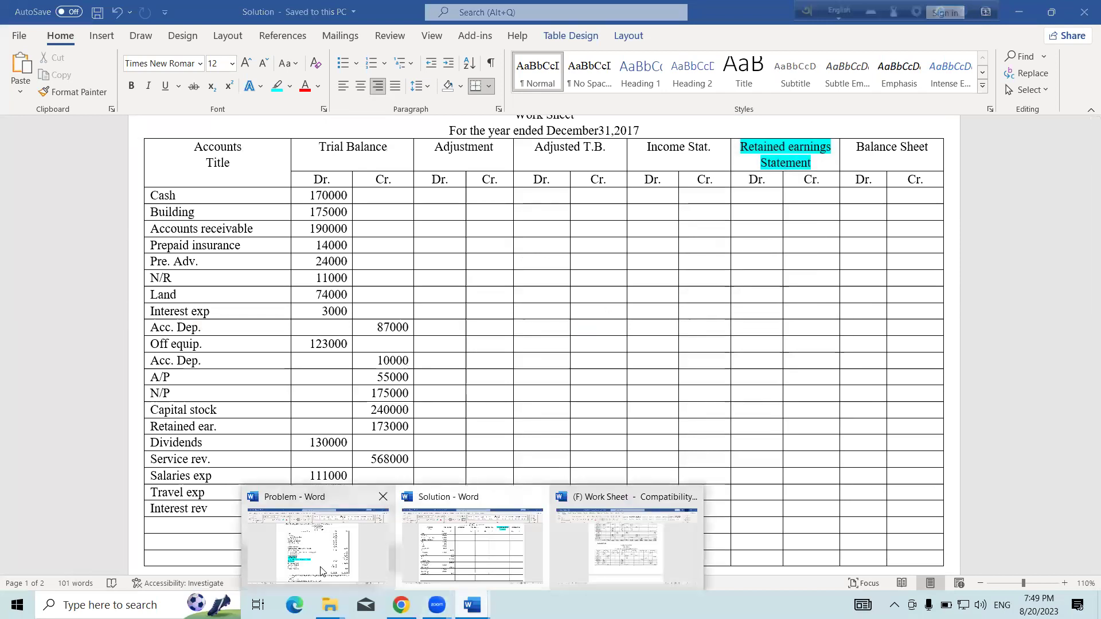
left_click(316, 539)
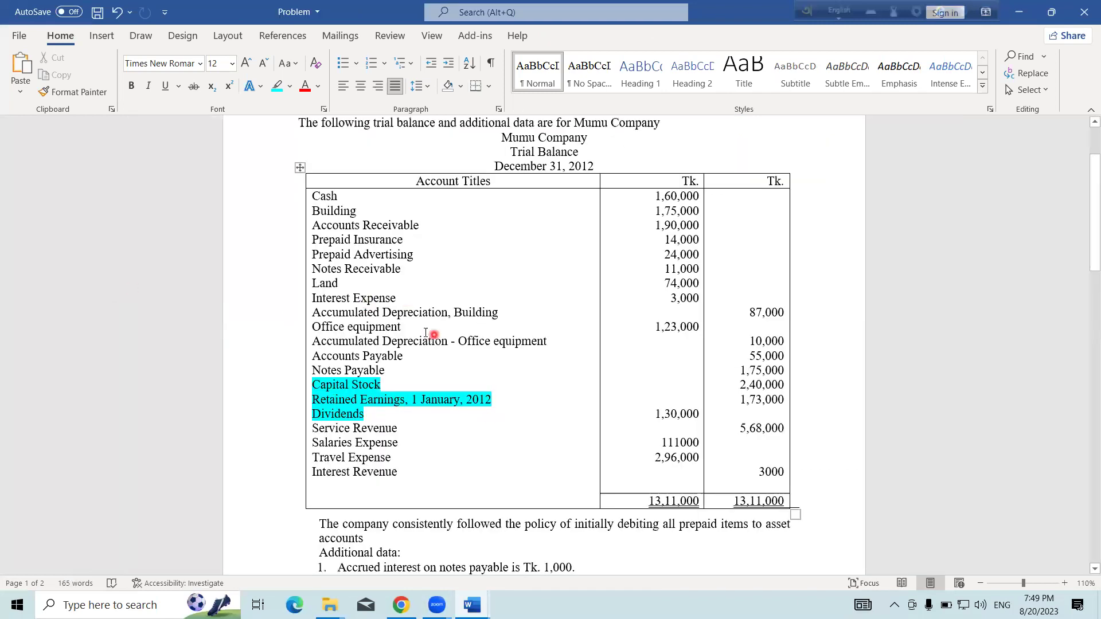
scroll(413, 327, "down", 3)
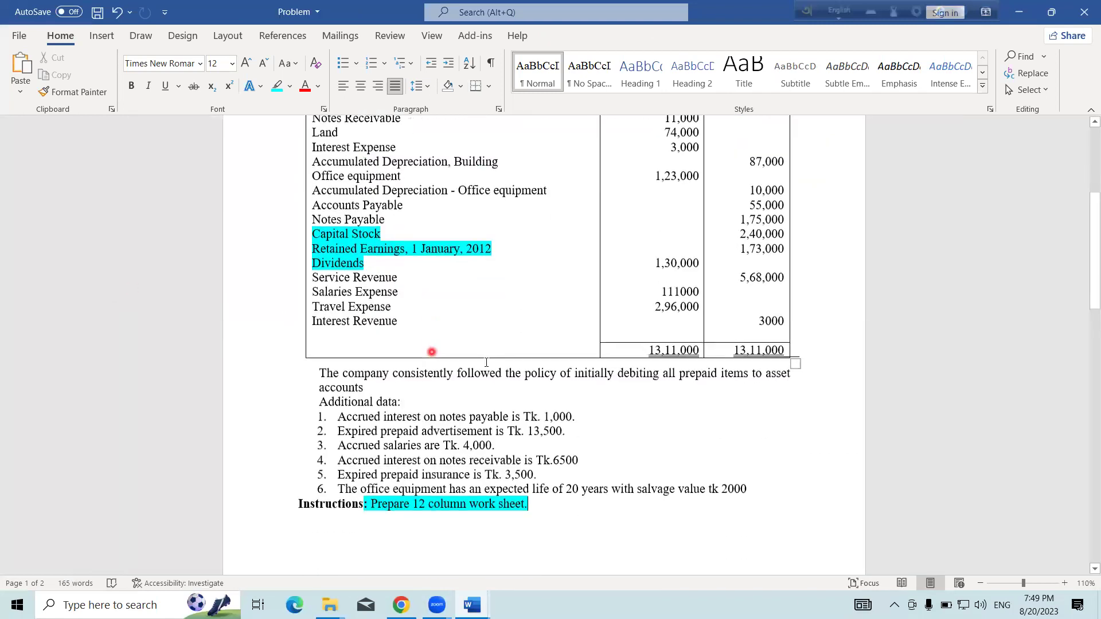
scroll(536, 408, "up", 3)
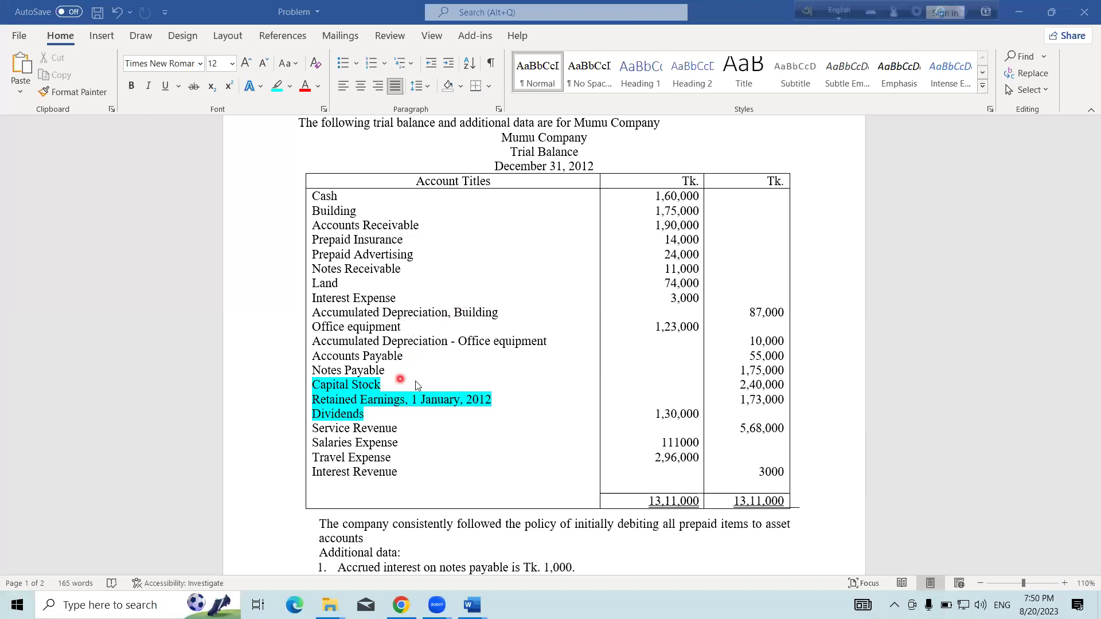
left_click(311, 428)
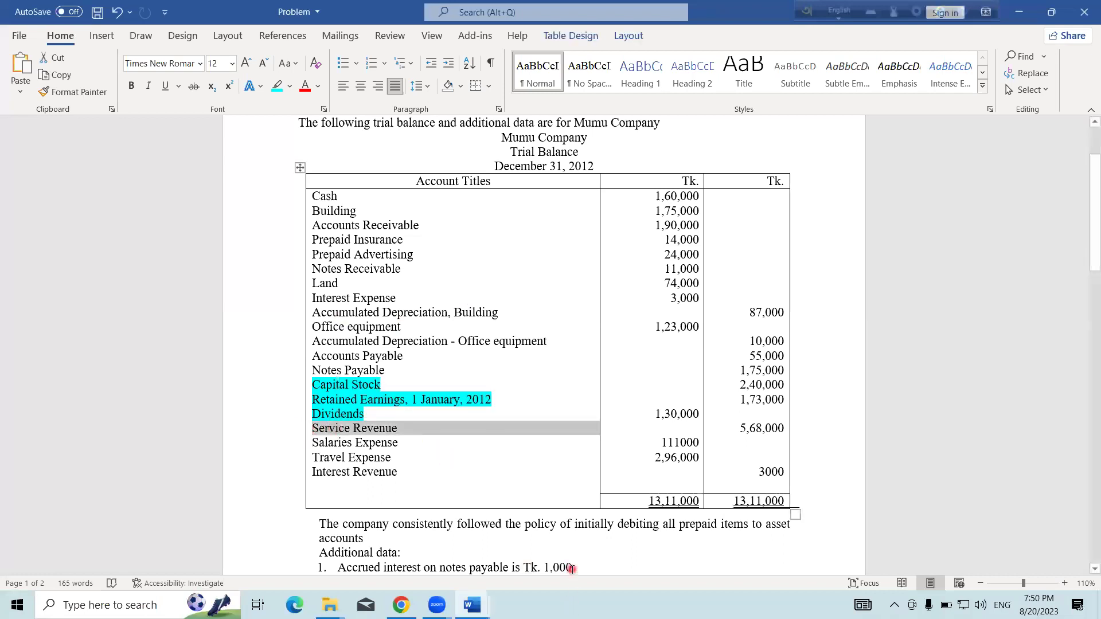
left_click(277, 85)
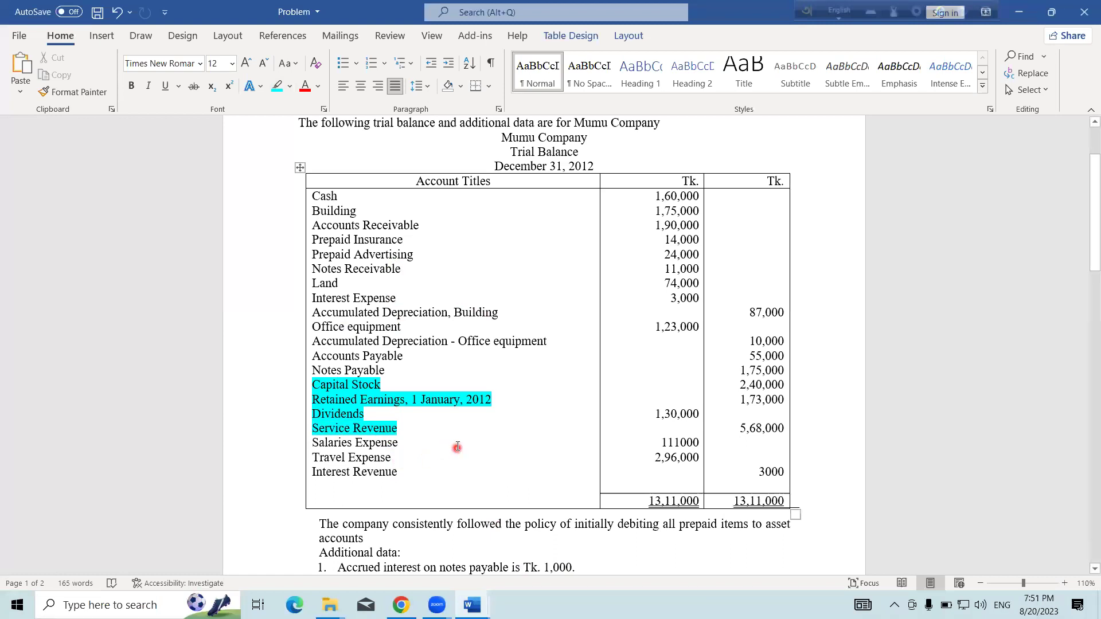
Highlight the first additional data item, accrued interest on notes payable, in turquoise.
scroll(379, 484, "down", 3)
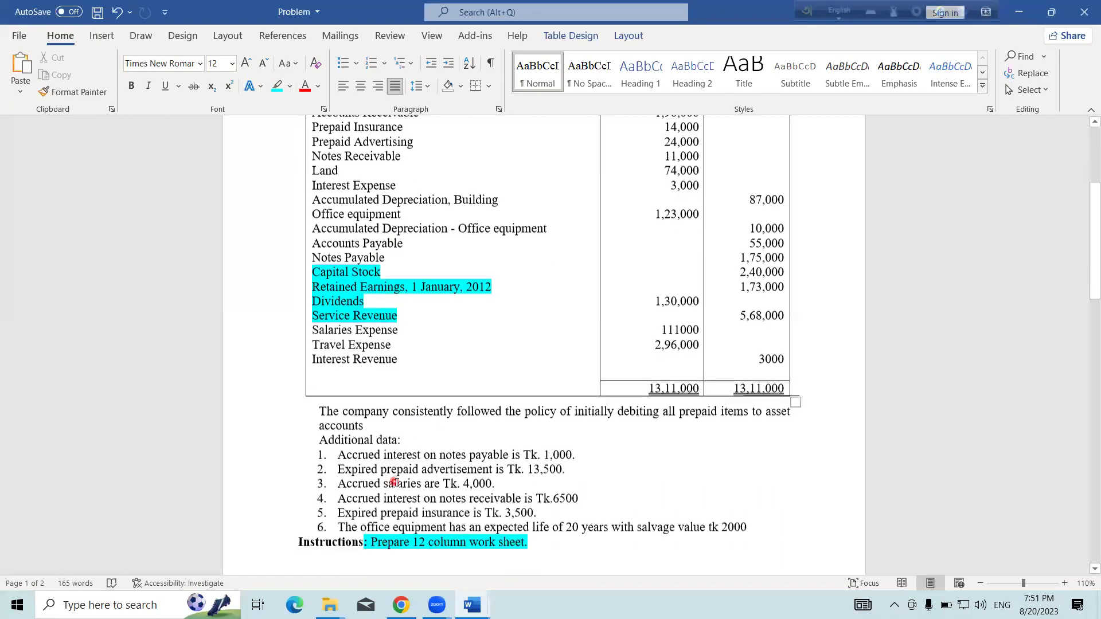
left_click_drag(334, 418, 576, 418)
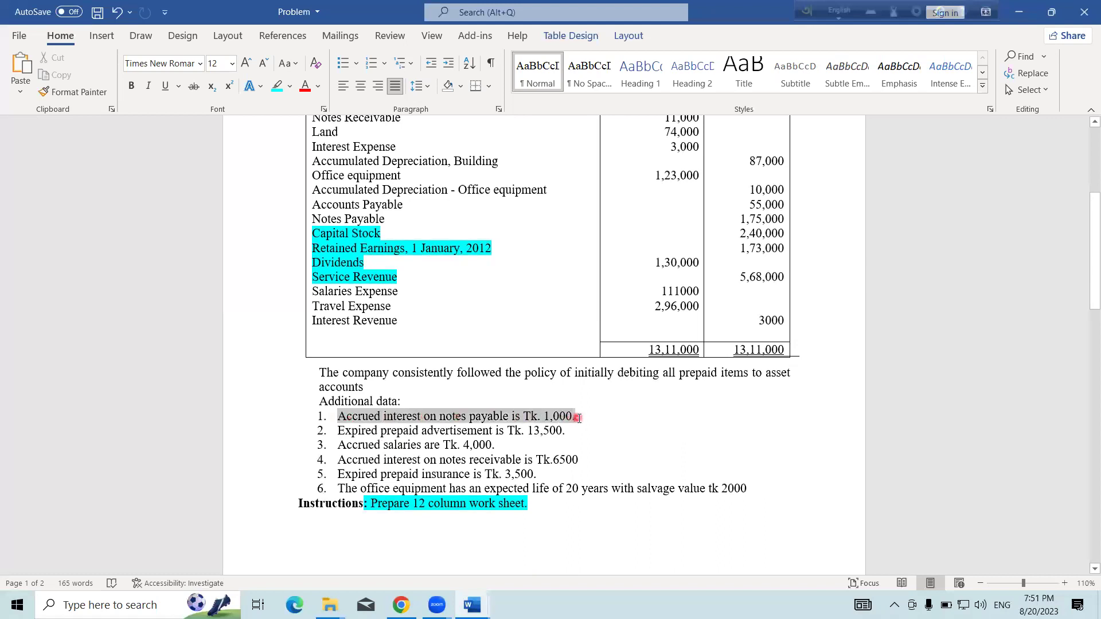
left_click(277, 85)
left_click(699, 512)
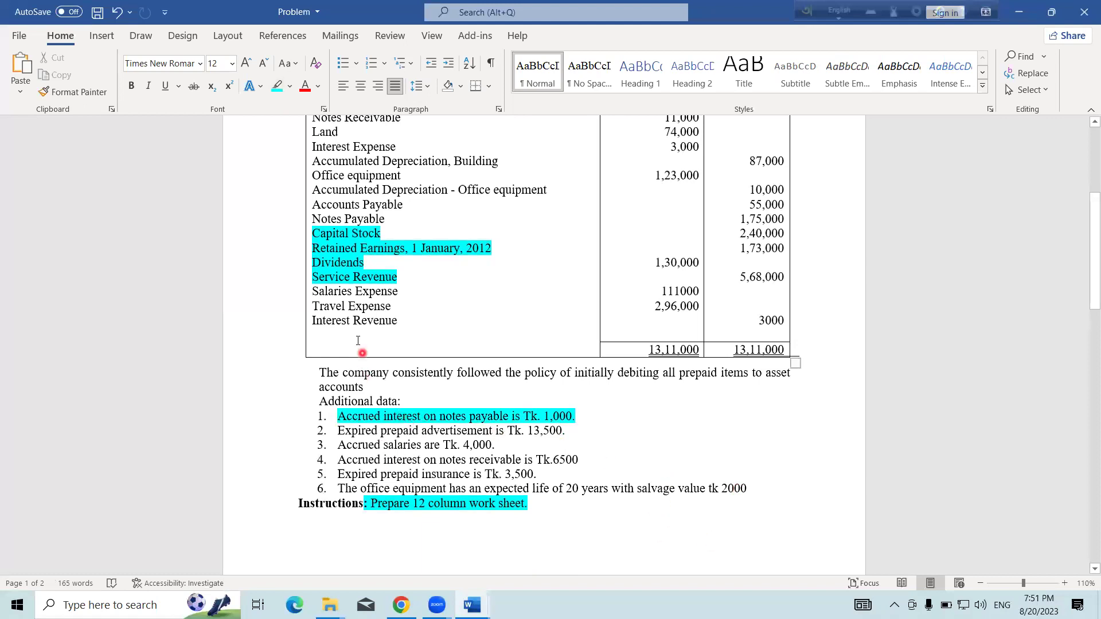
Return to the Solution document and title the empty row below Interest rev "Interest payable".
scroll(358, 303, "up", 1)
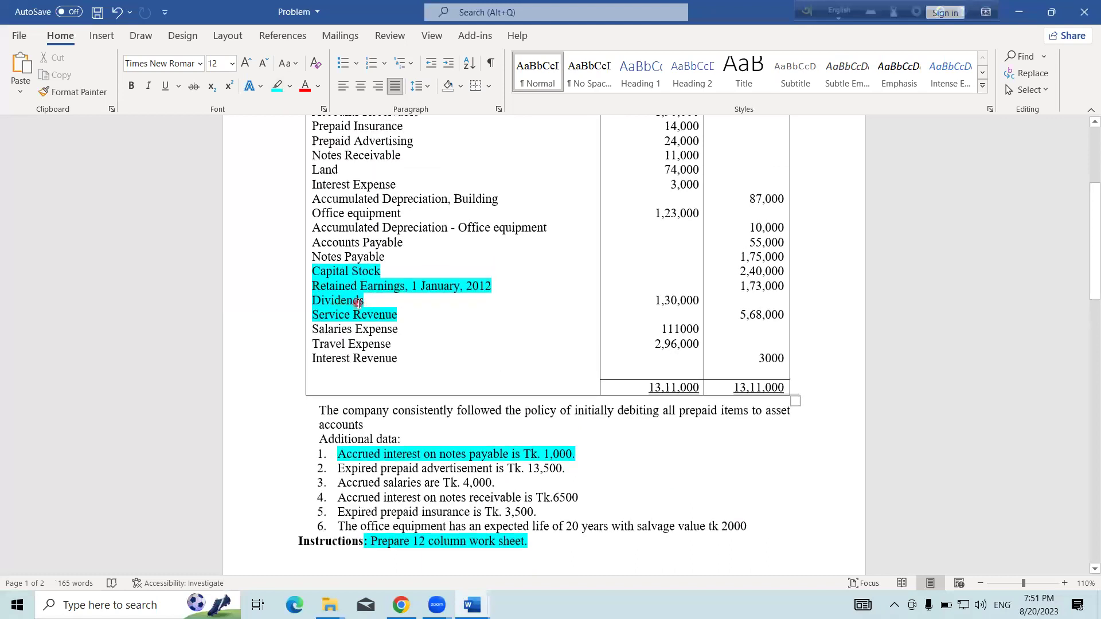
left_click_drag(311, 184, 396, 184)
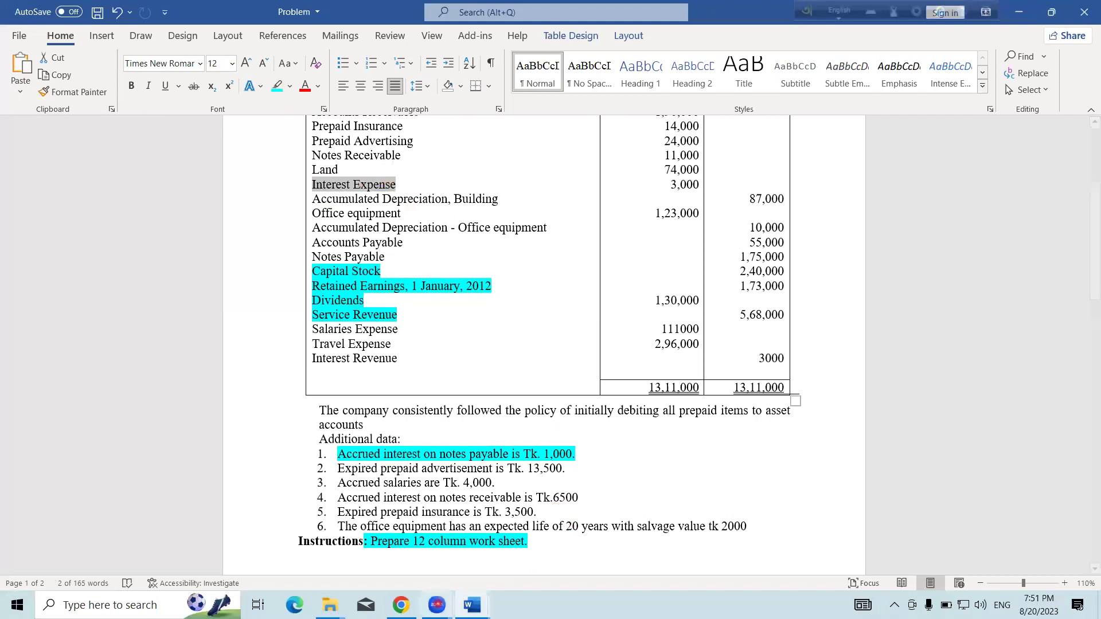
left_click(472, 602)
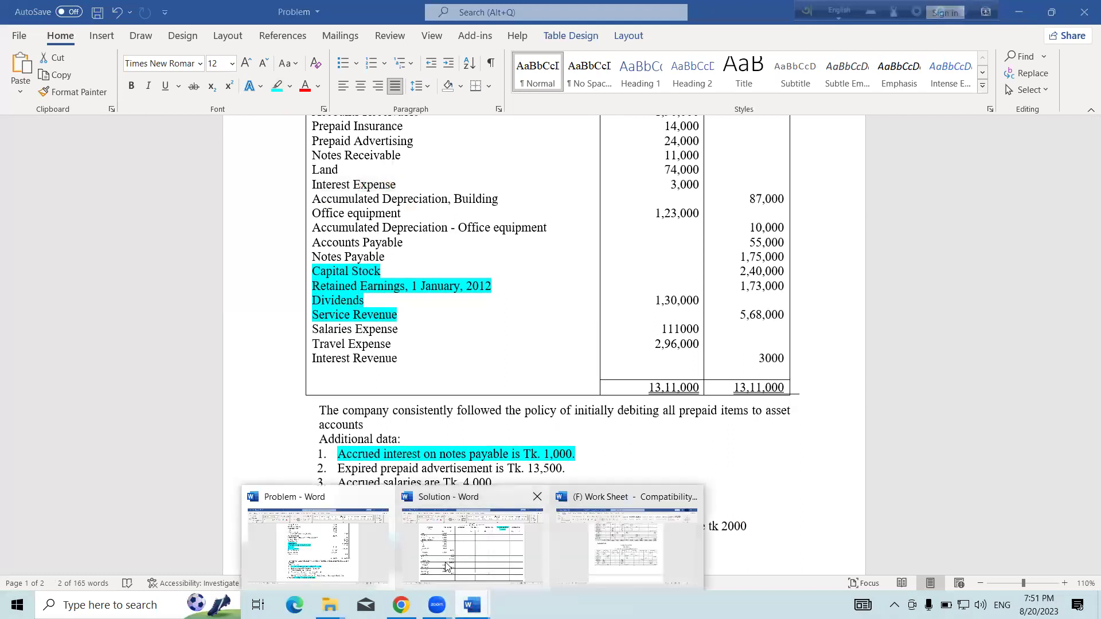
left_click(447, 566)
left_click(228, 451)
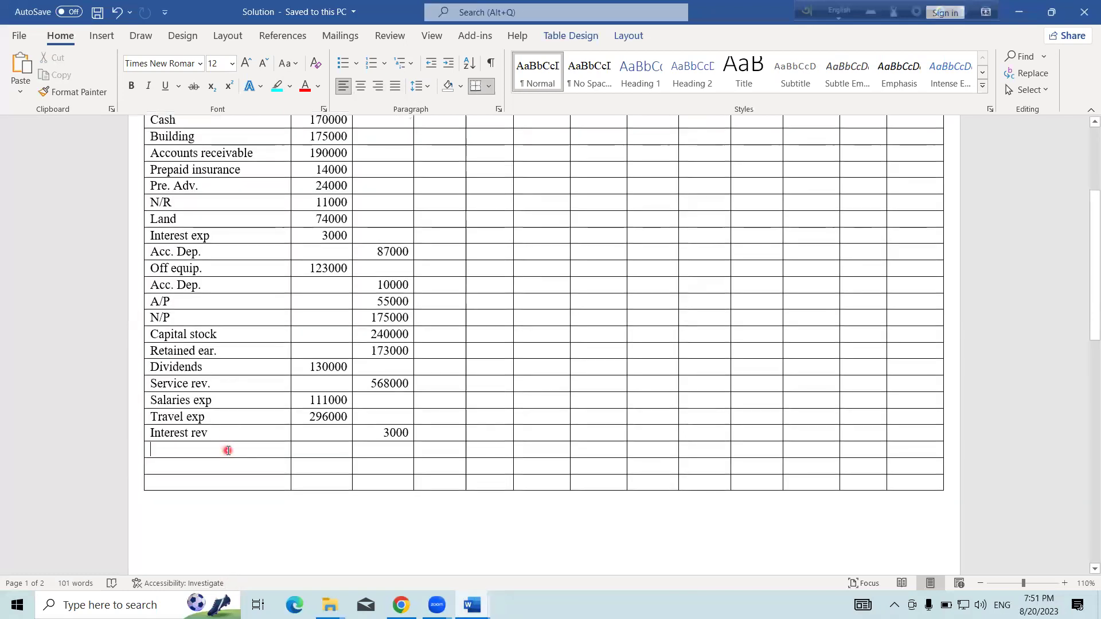
type("Interest p")
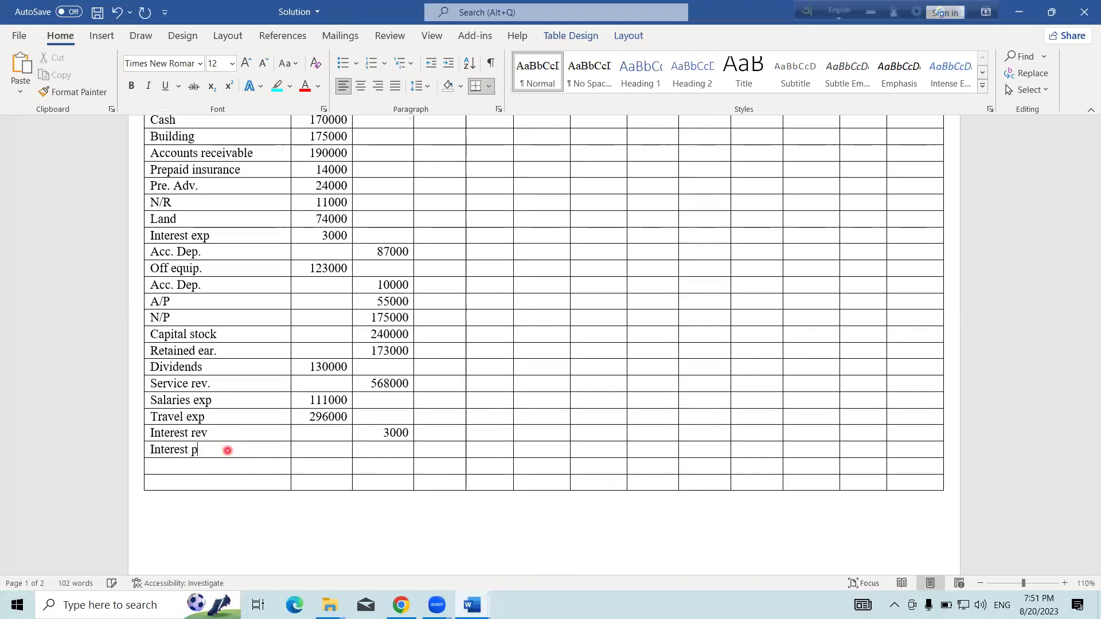
type("ayable")
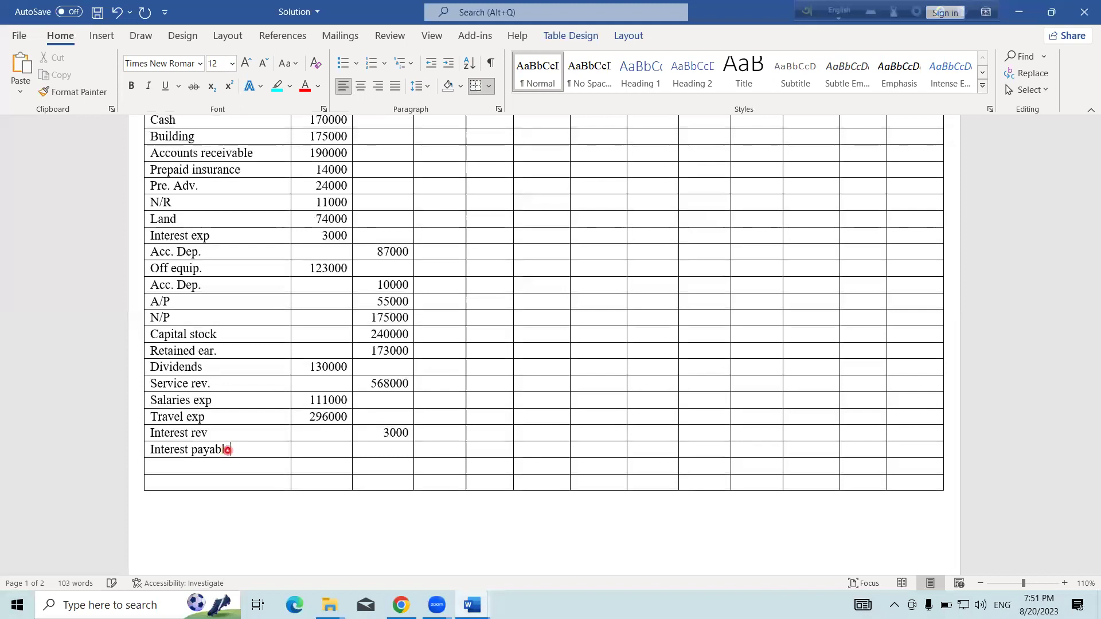
Enter an adjustment credit of 1000 for Interest payable.
left_click(455, 449)
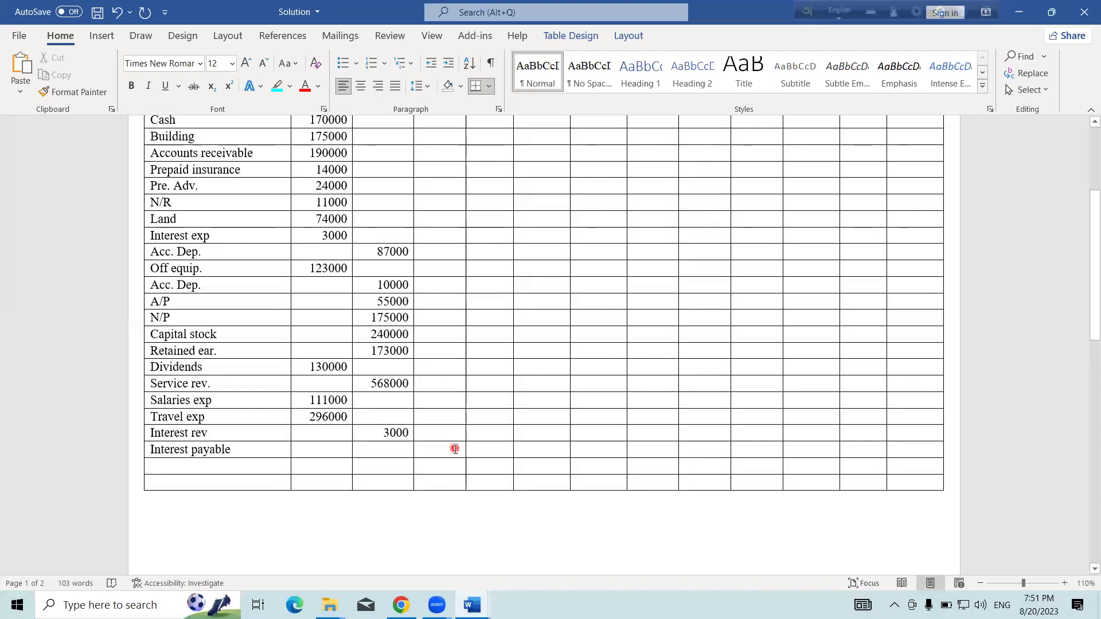
type("3")
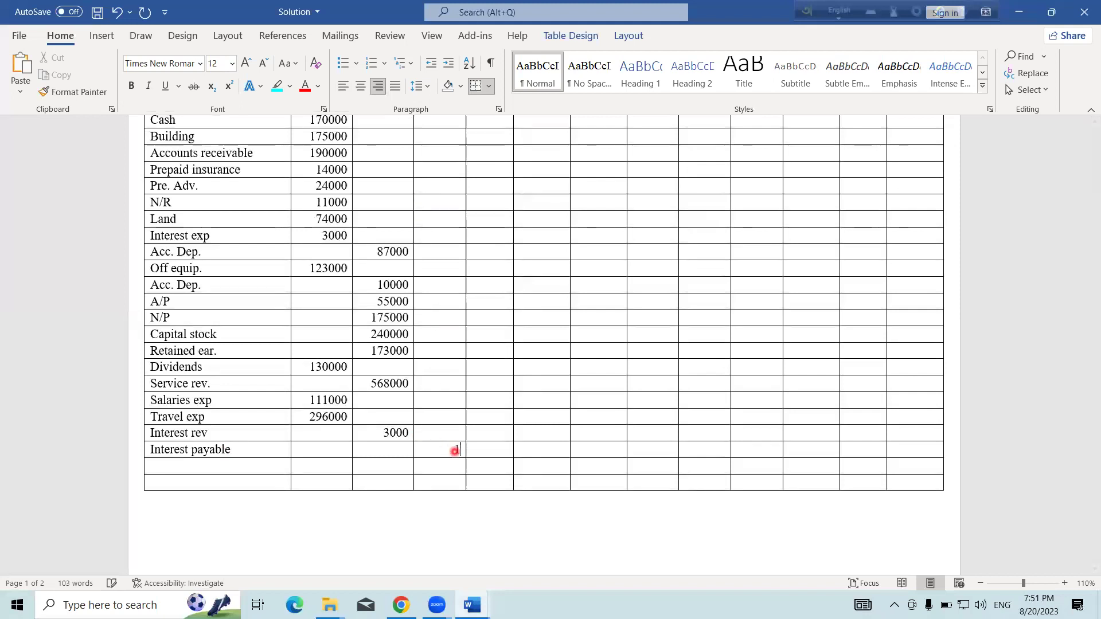
left_click(509, 449)
type("1000")
Enter an adjustment debit of 1000 for Interest exp.
scroll(290, 246, "up", 3)
scroll(288, 251, "up", 2)
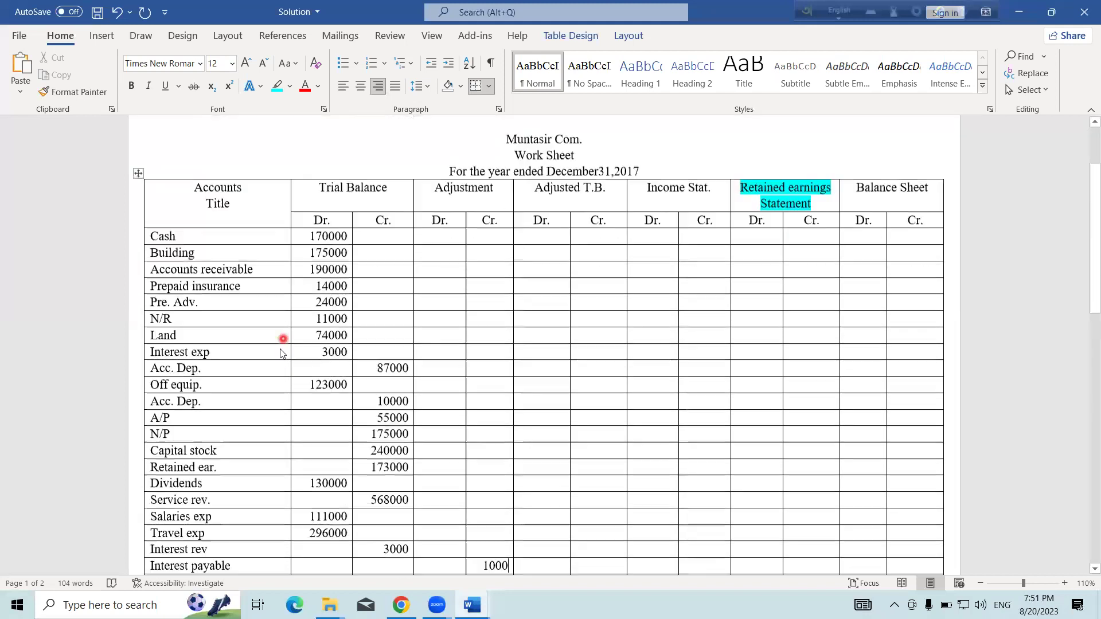
scroll(246, 327, "down", 4)
left_click(164, 272)
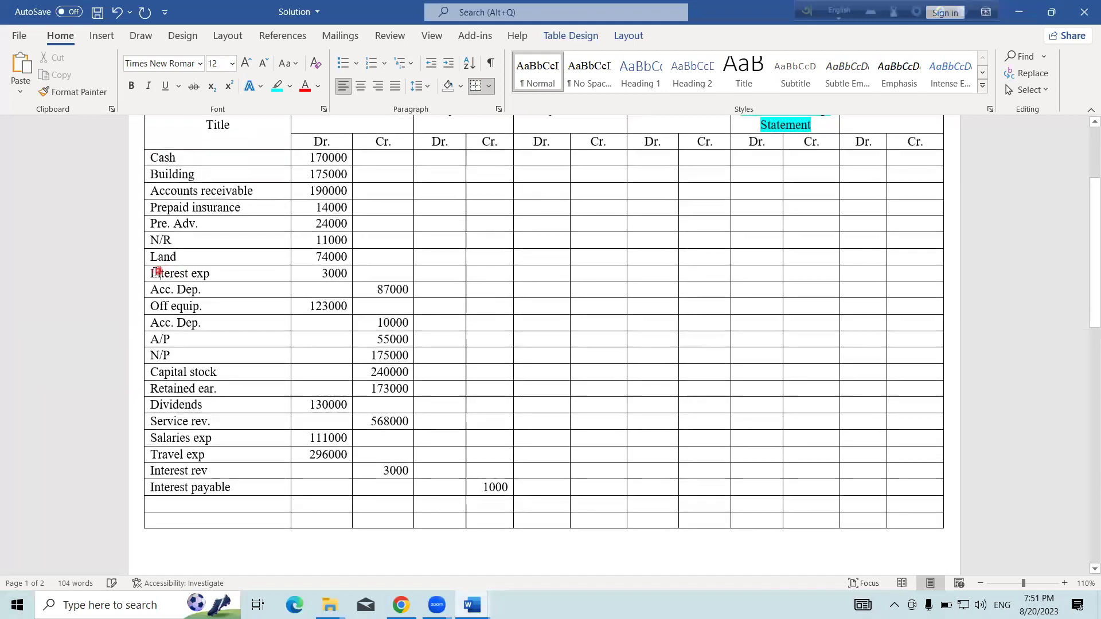
left_click_drag(164, 272, 430, 275)
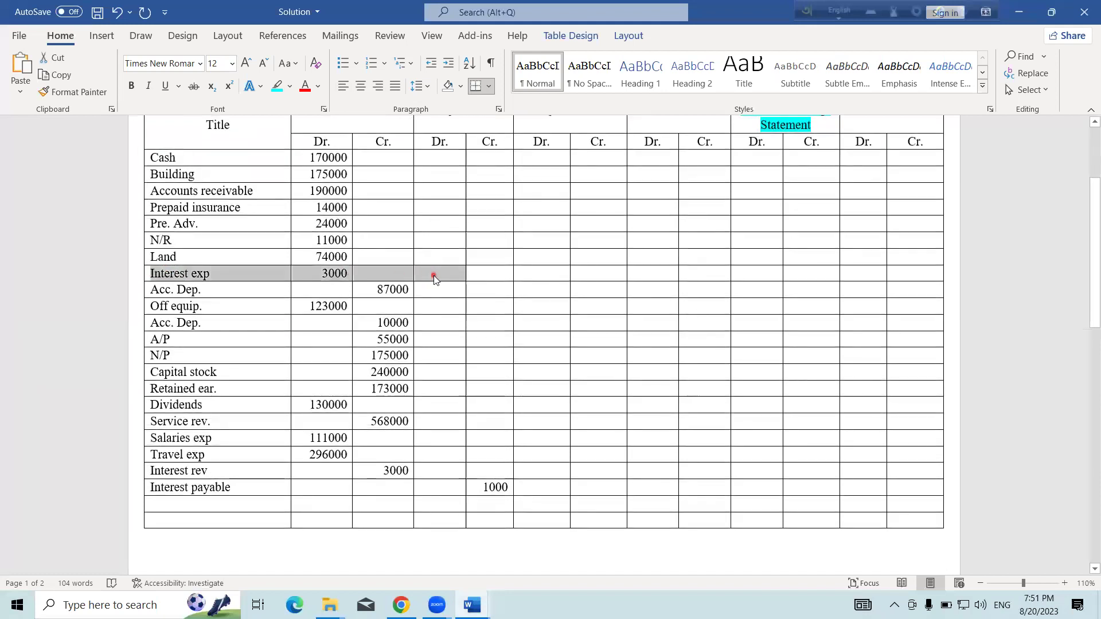
left_click(433, 276)
type("1000")
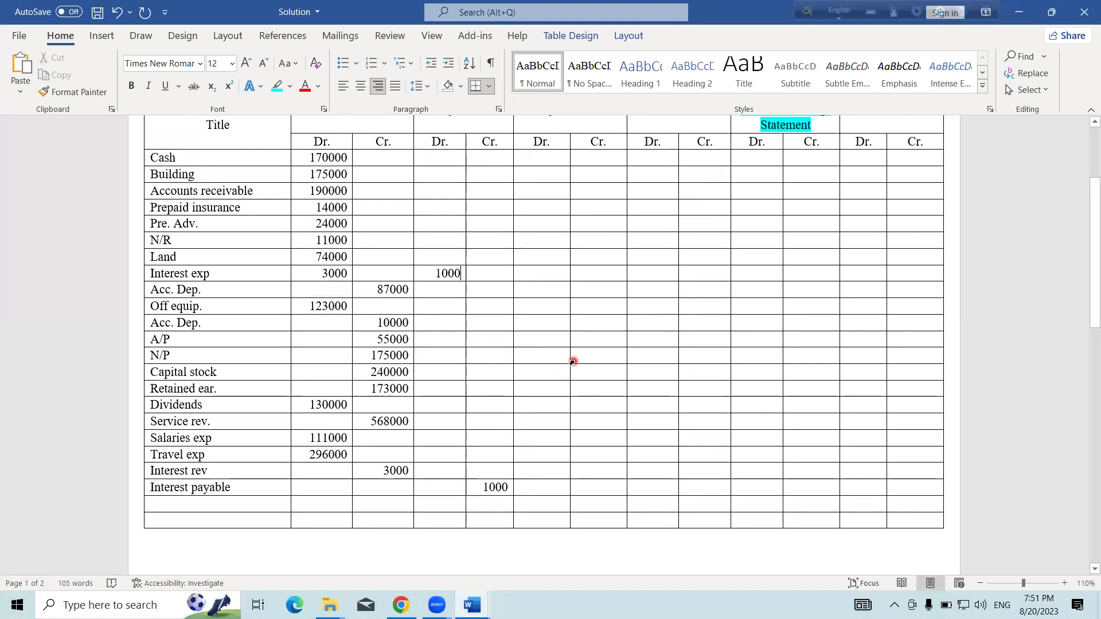
scroll(572, 361, "down", 5)
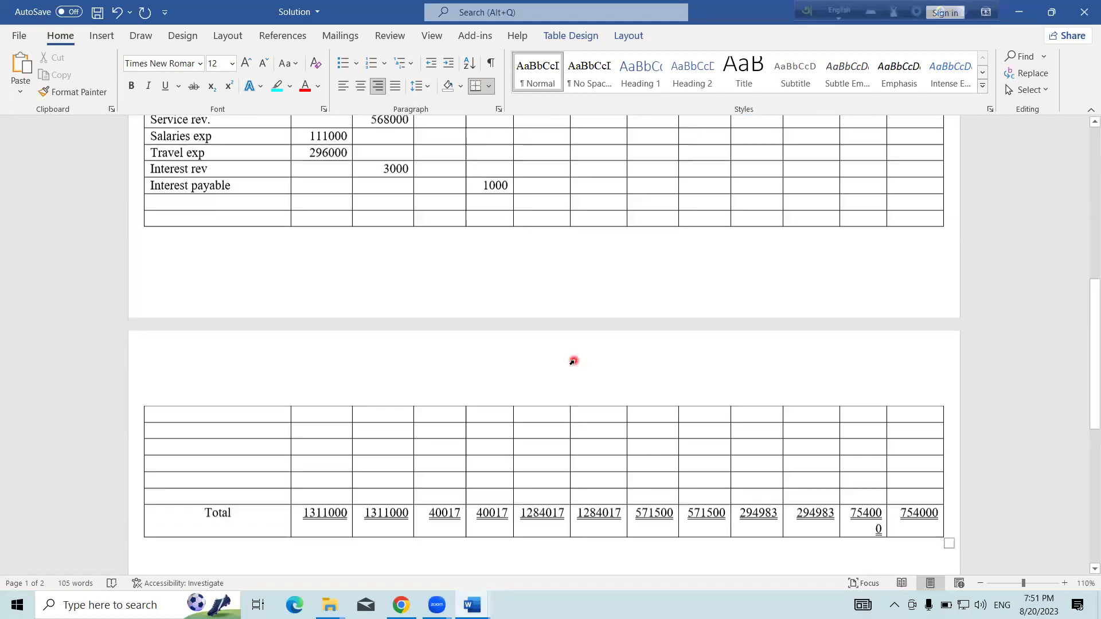
scroll(572, 361, "up", 3)
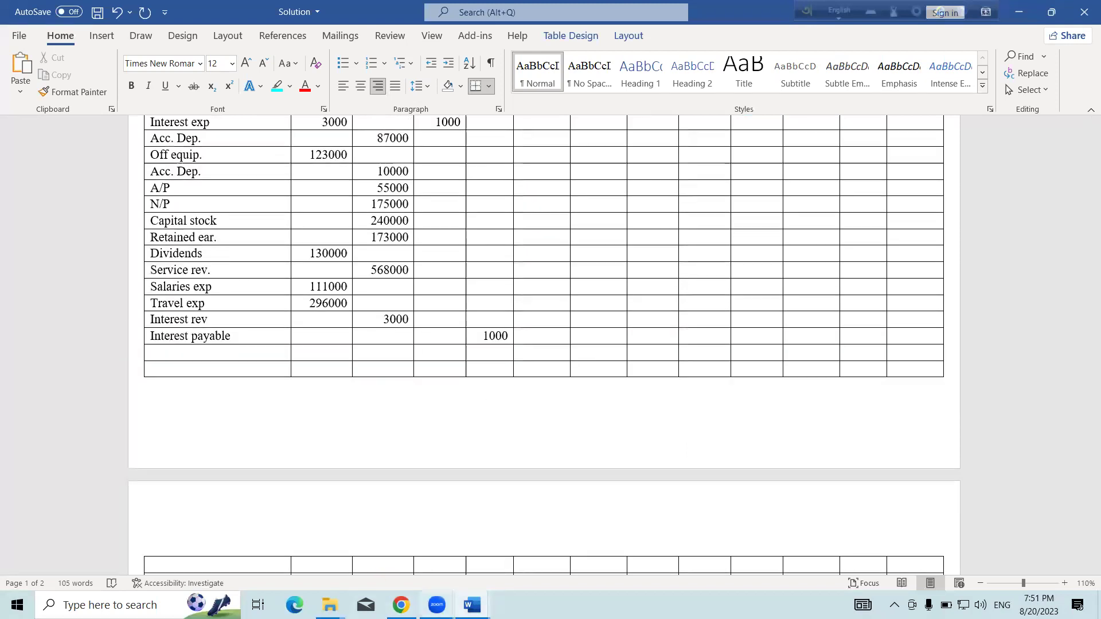
Switch to the Problem document and highlight the second additional data item, expired prepaid advertisement, in turquoise.
left_click(472, 605)
left_click(347, 573)
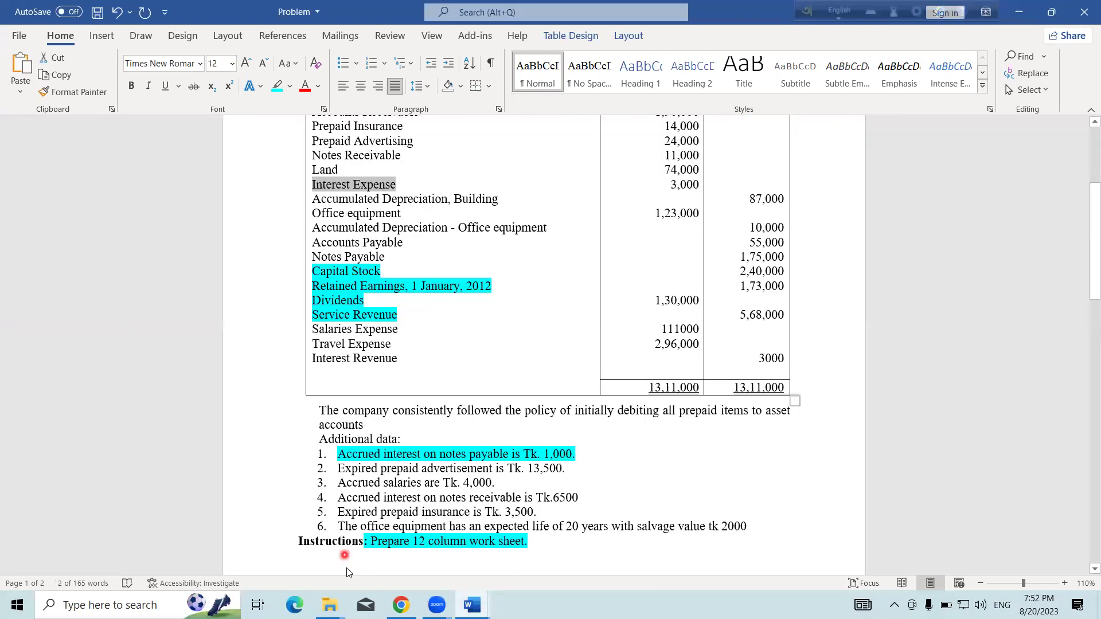
left_click(490, 369)
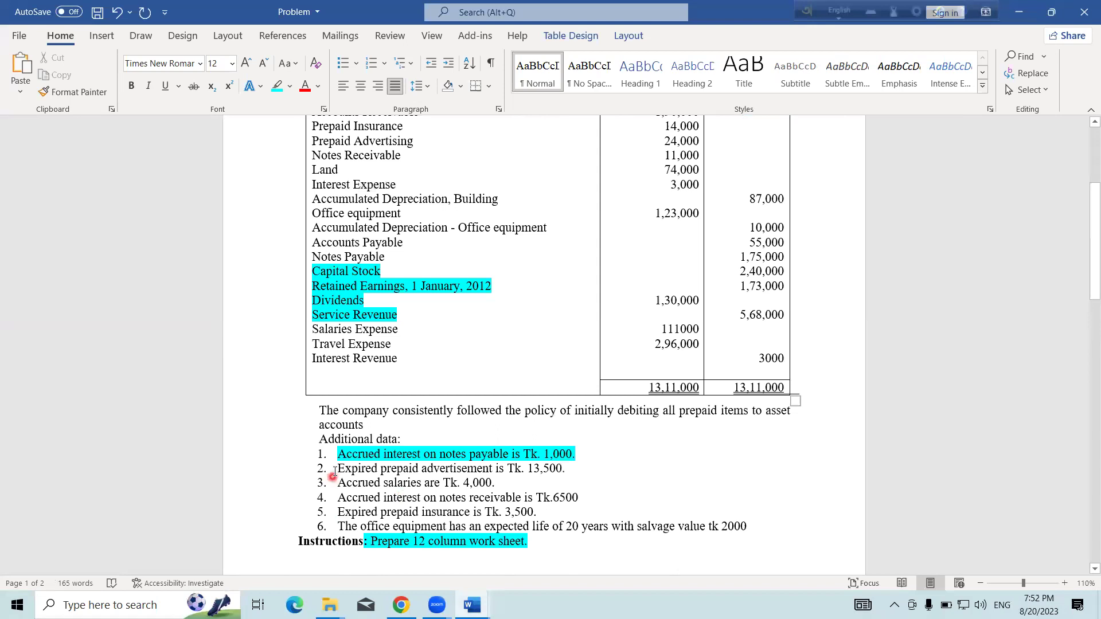
left_click_drag(339, 468, 567, 468)
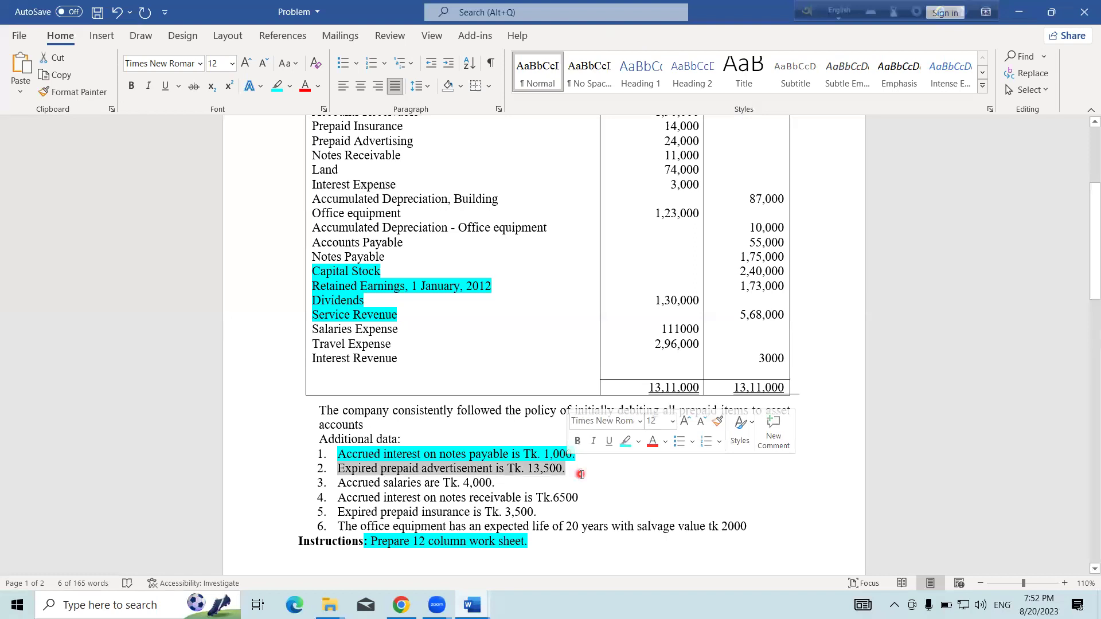
left_click(278, 91)
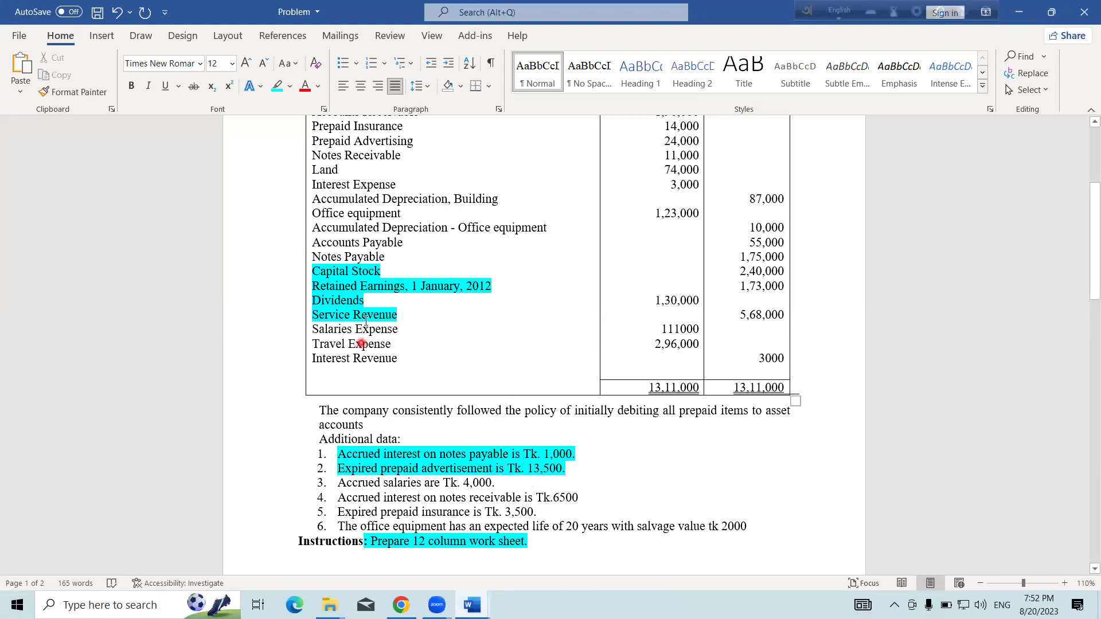
Highlight the Prepaid Advertising account title in the trial balance in turquoise.
scroll(372, 310, "up", 2)
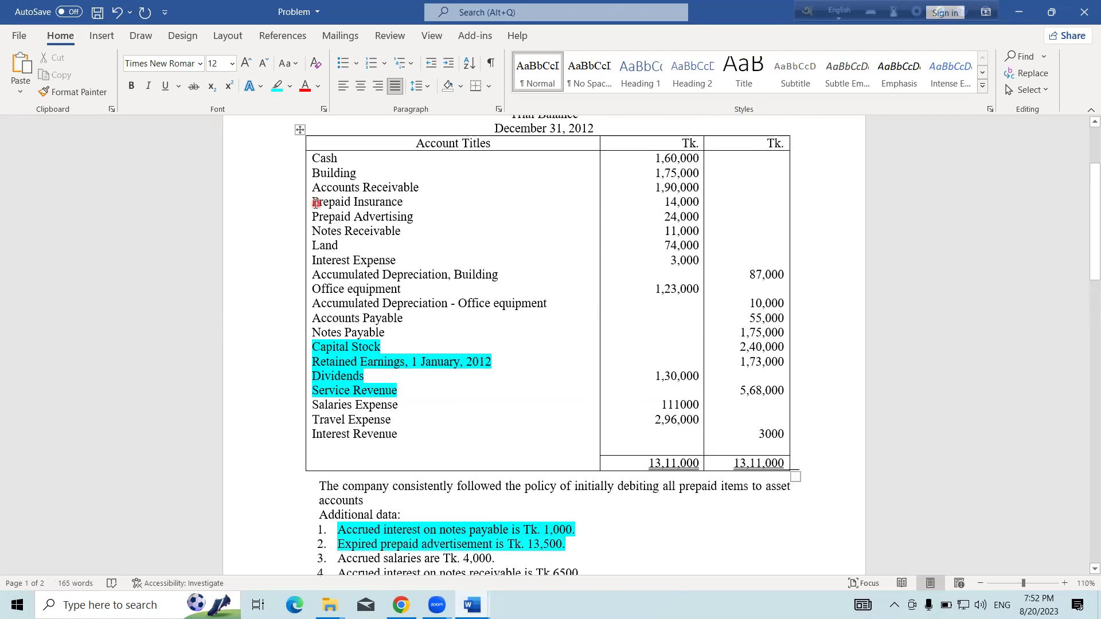
left_click_drag(315, 214, 409, 217)
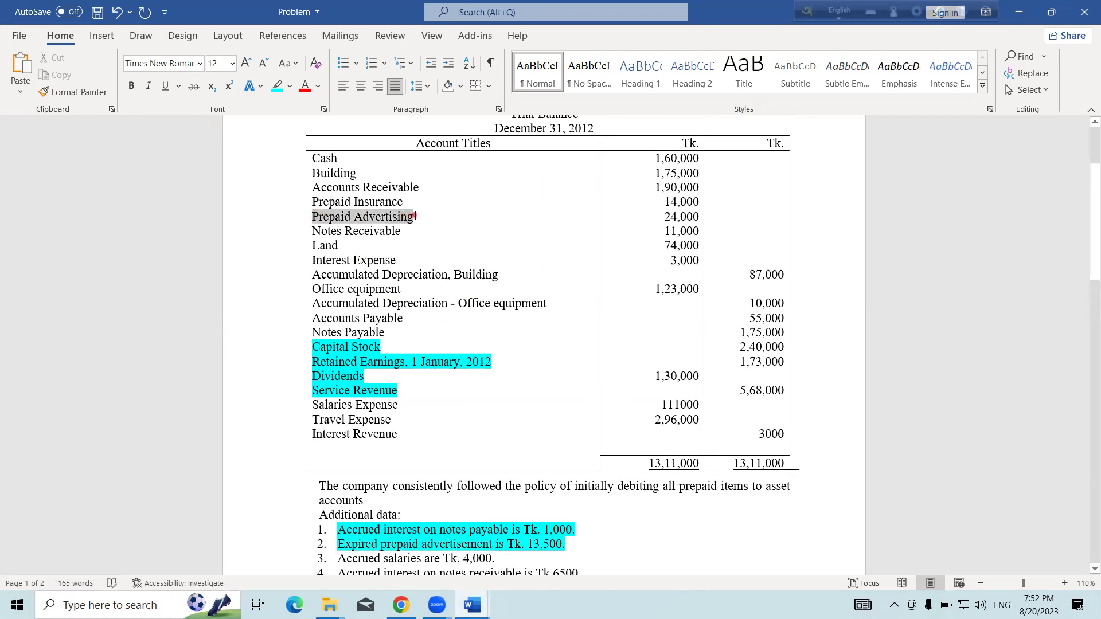
key("ctrl+alt+h")
left_click(397, 263)
Check the expired advertisement amount, return to the Solution document and title the empty row below Interest payable "Advertising expense".
scroll(493, 387, "down", 2)
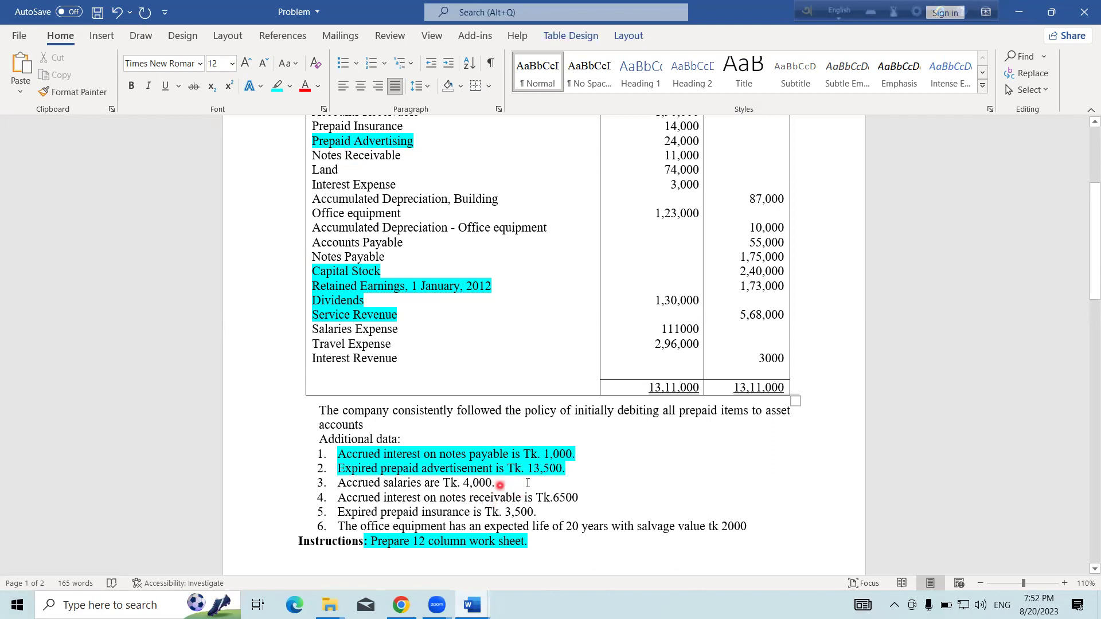
left_click_drag(560, 471, 563, 471)
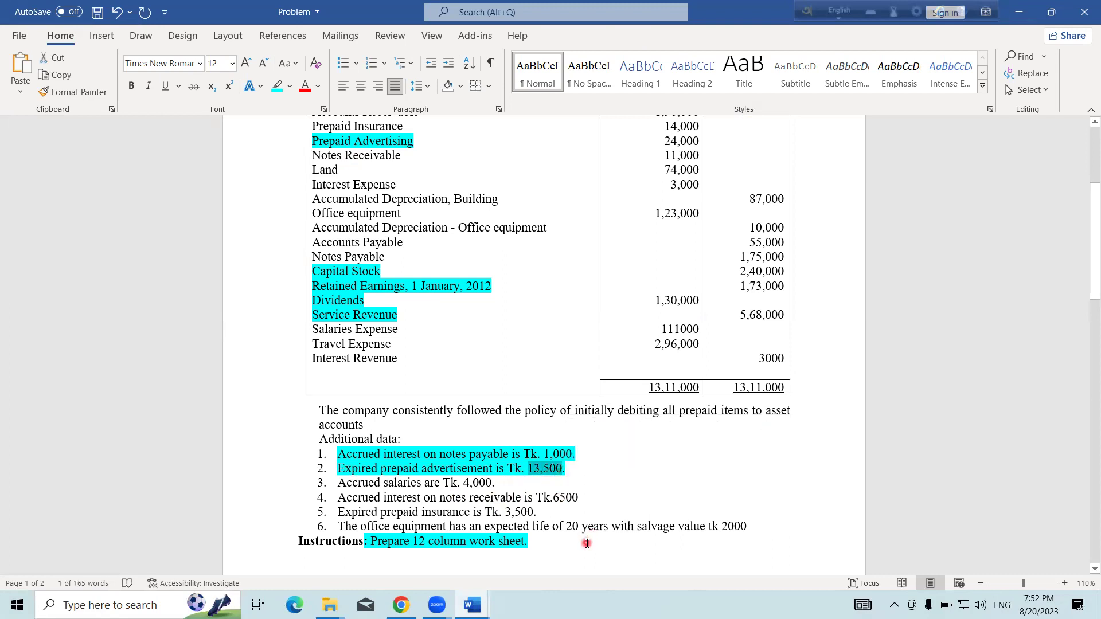
scroll(425, 486, "up", 2)
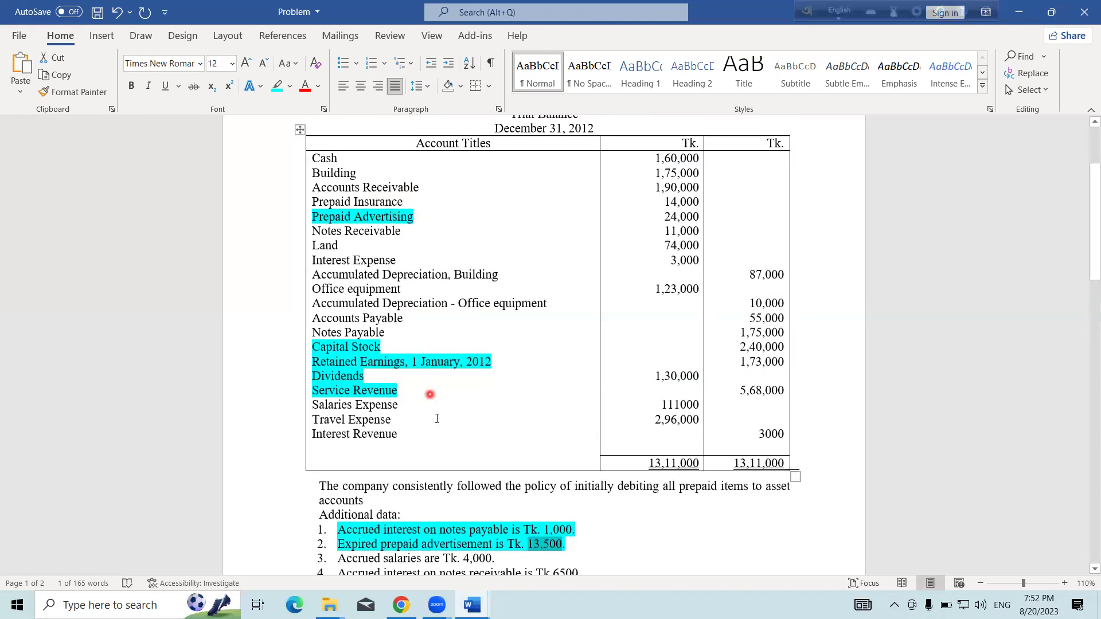
left_click(472, 604)
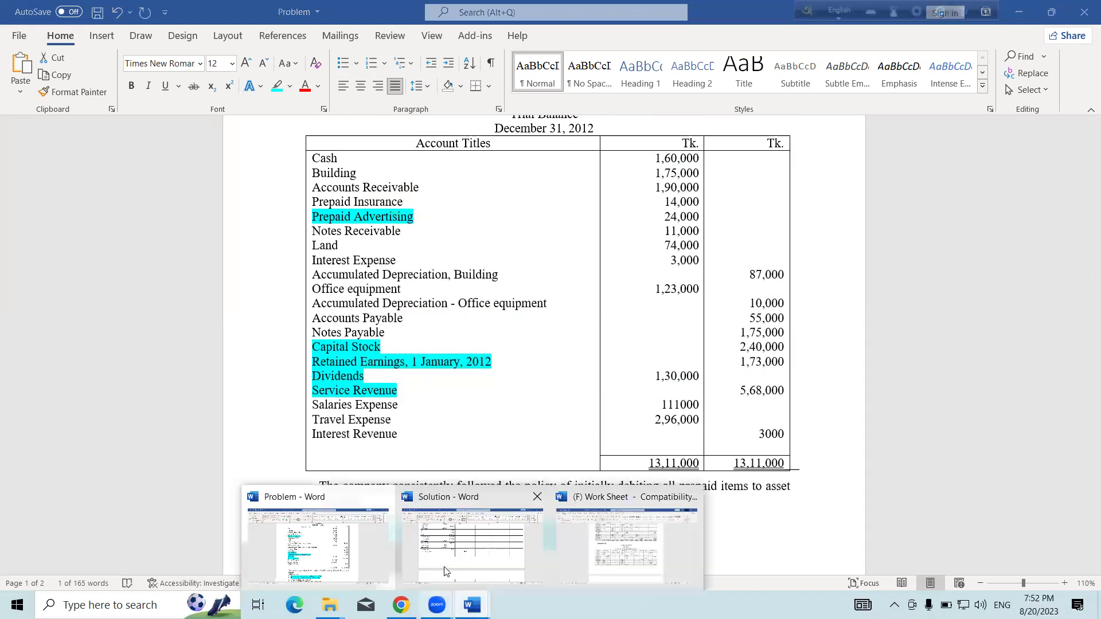
left_click(472, 539)
left_click(191, 352)
type("A")
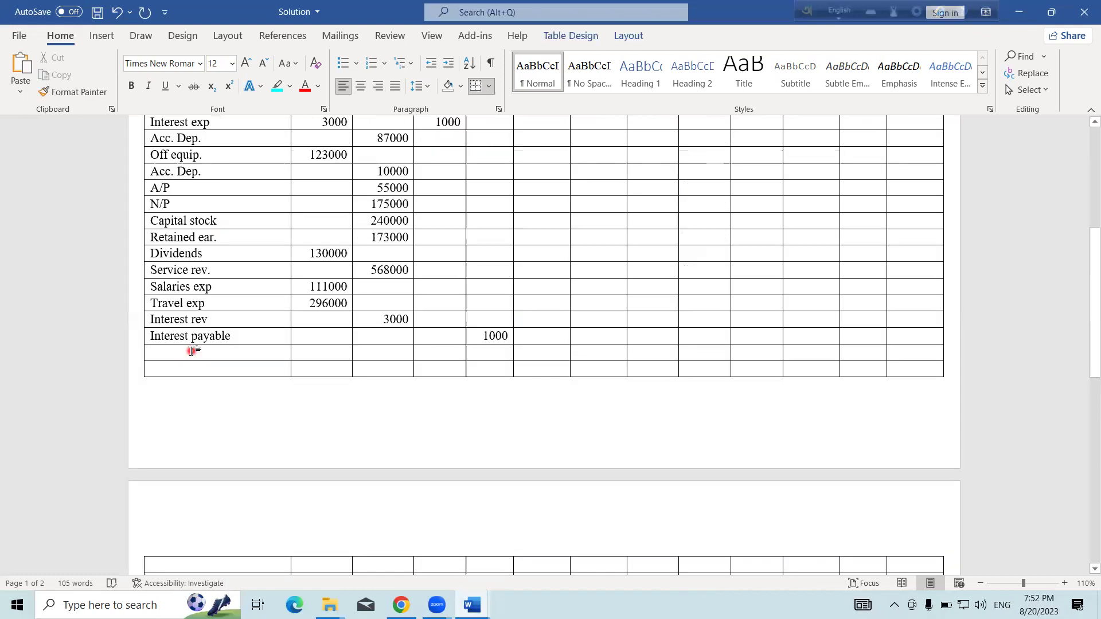
type("dvert")
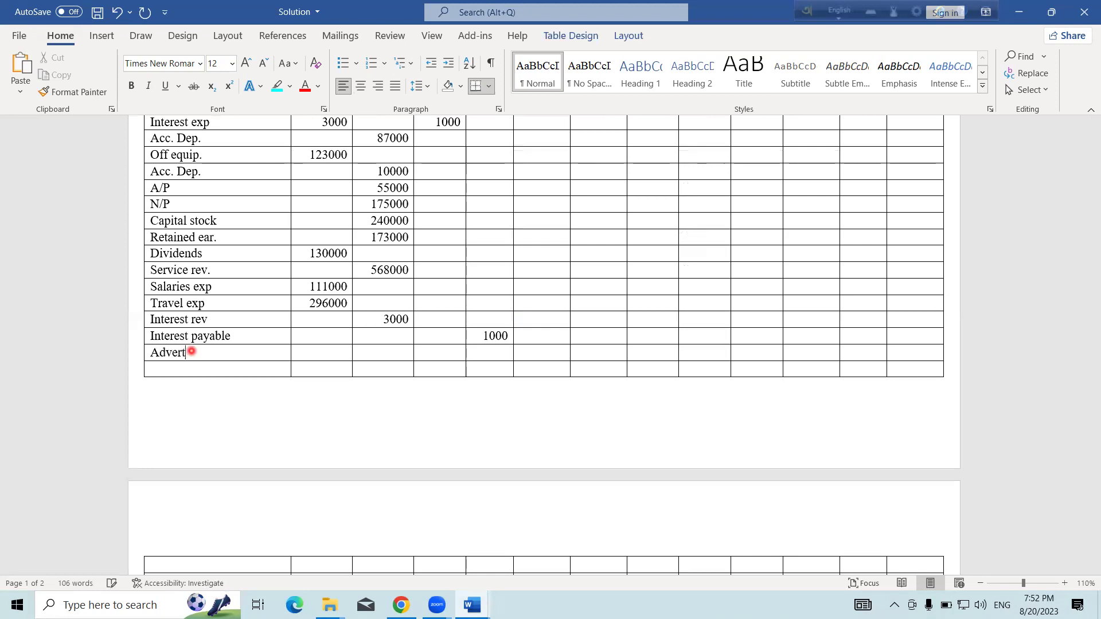
type("ising expense")
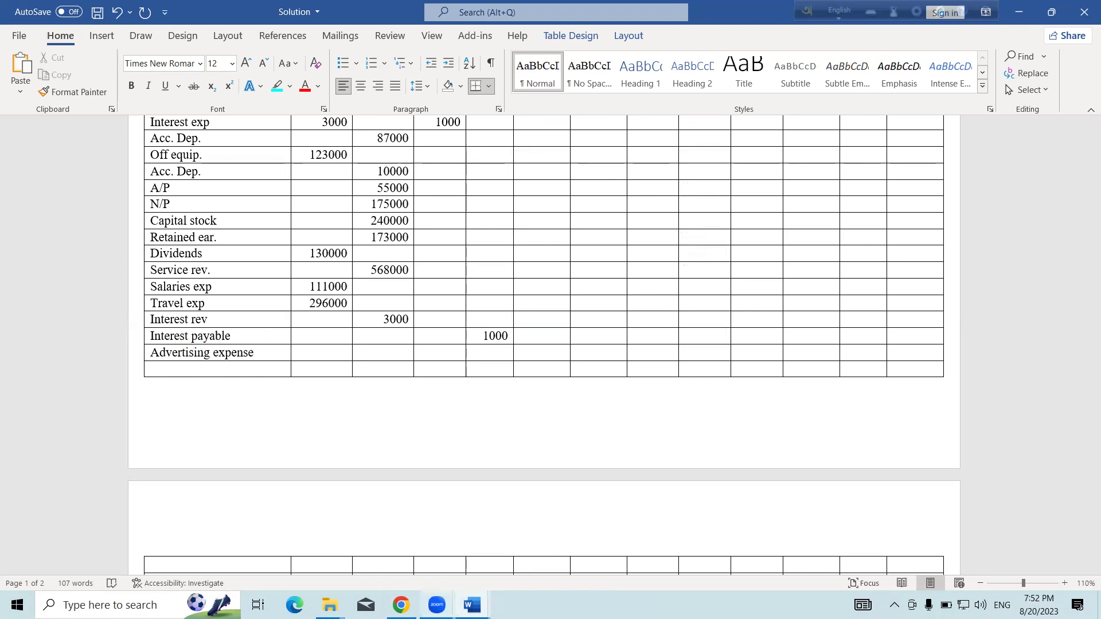
Recheck the expired advertisement amount in the Problem document and enter an adjustment debit of 13500 for Advertising expense in the Solution document.
mouse_move(472, 605)
left_click(357, 569)
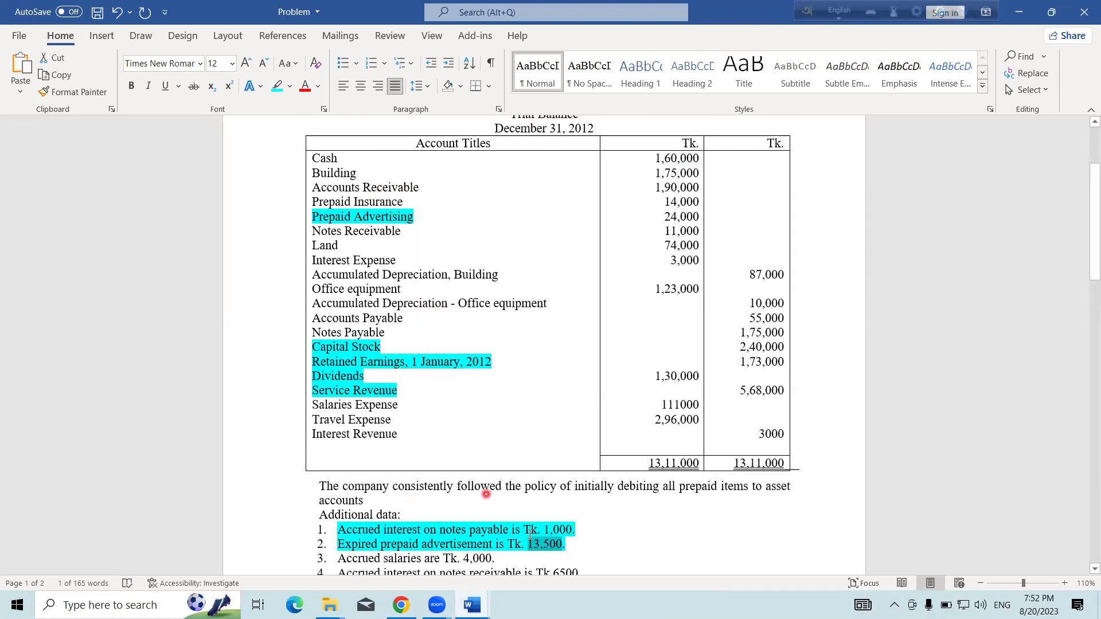
scroll(542, 544, "down", 3)
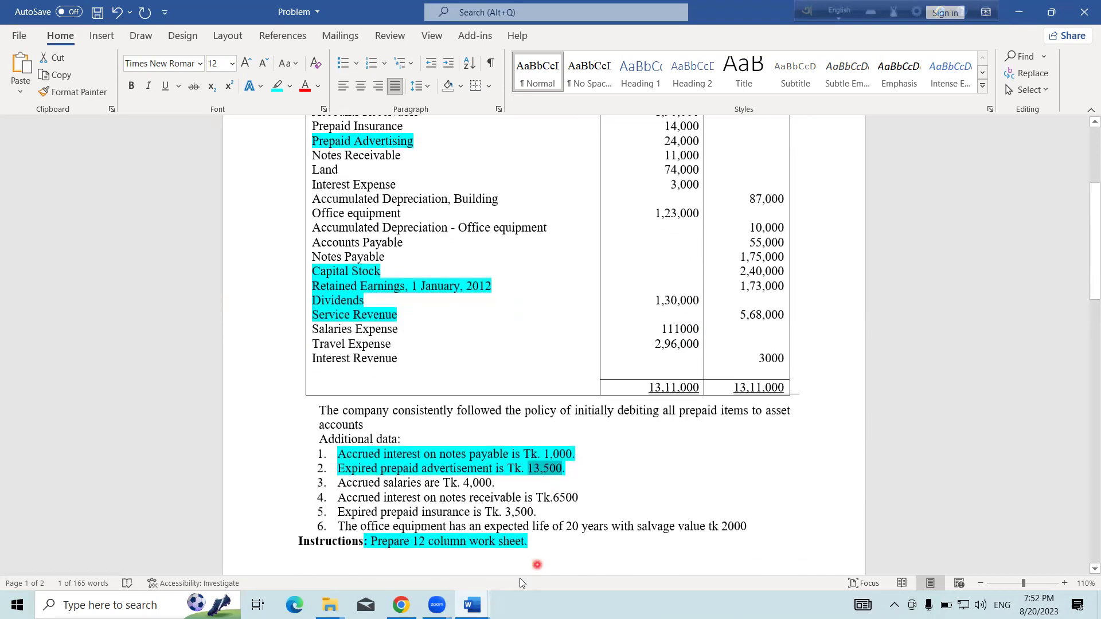
mouse_move(472, 605)
left_click(453, 571)
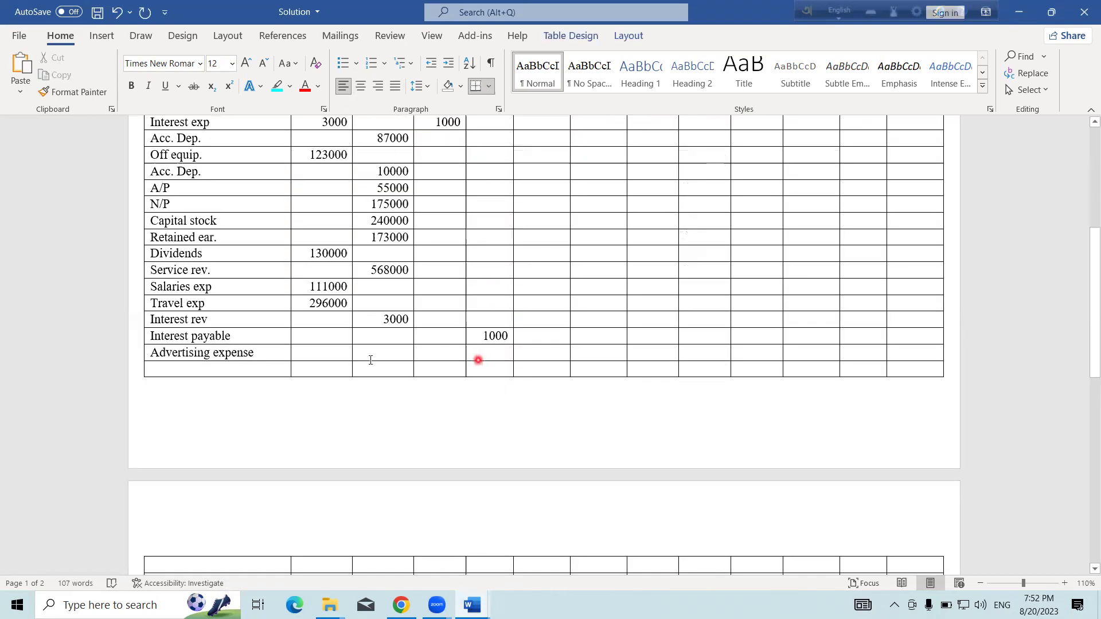
left_click(452, 352)
type("13500")
Enter an adjustment credit of 13500 for Pre. Adv. in the work sheet.
scroll(246, 255, "up", 3)
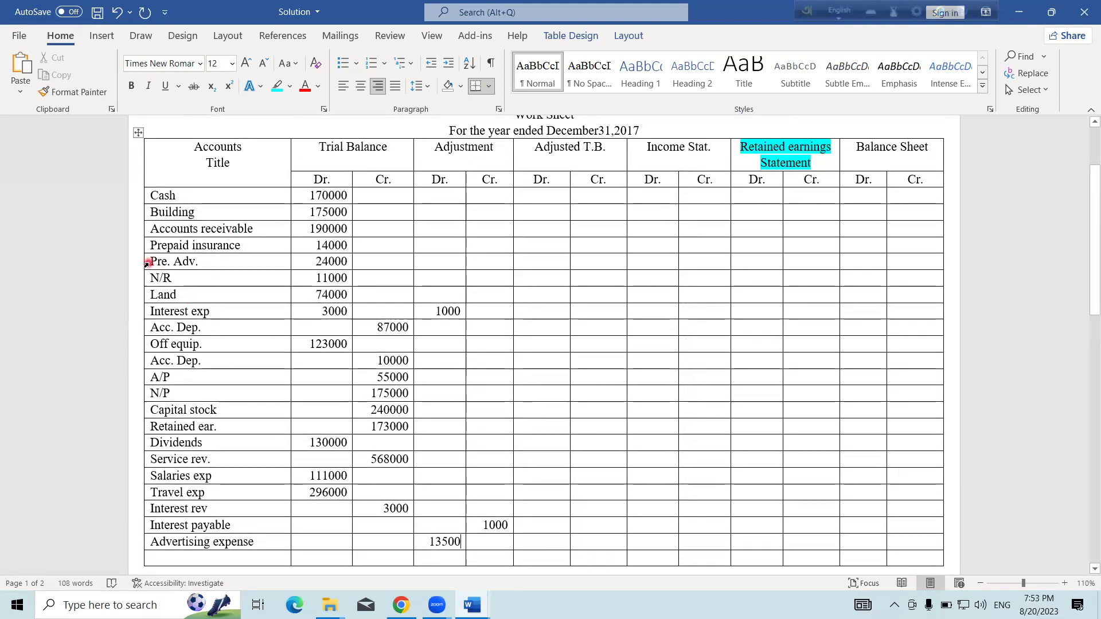
left_click(146, 263)
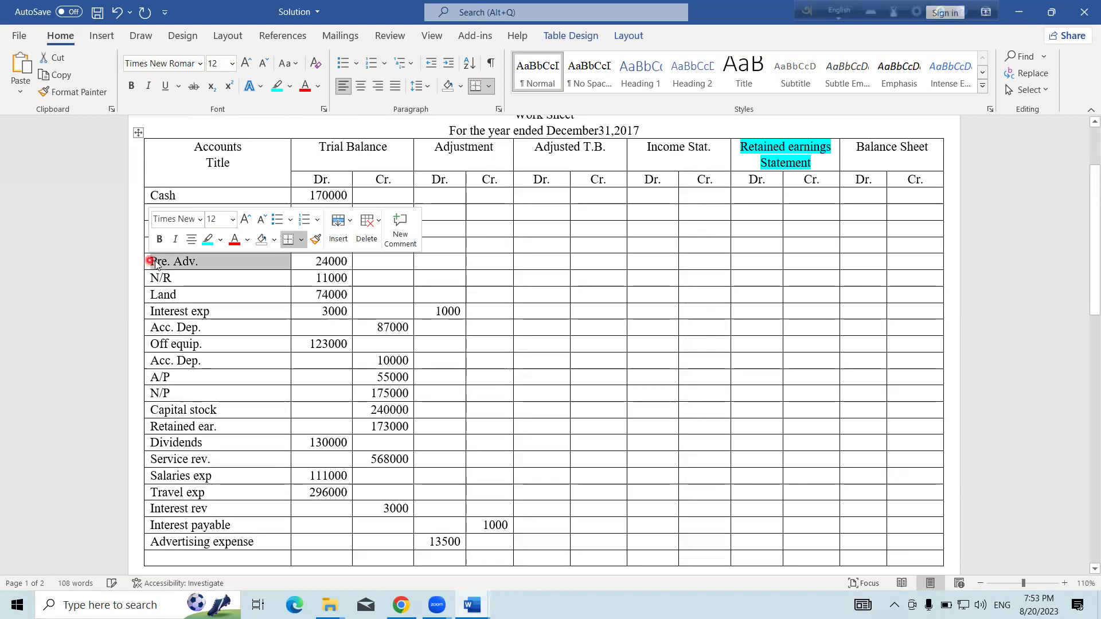
left_click(485, 261)
type("13500")
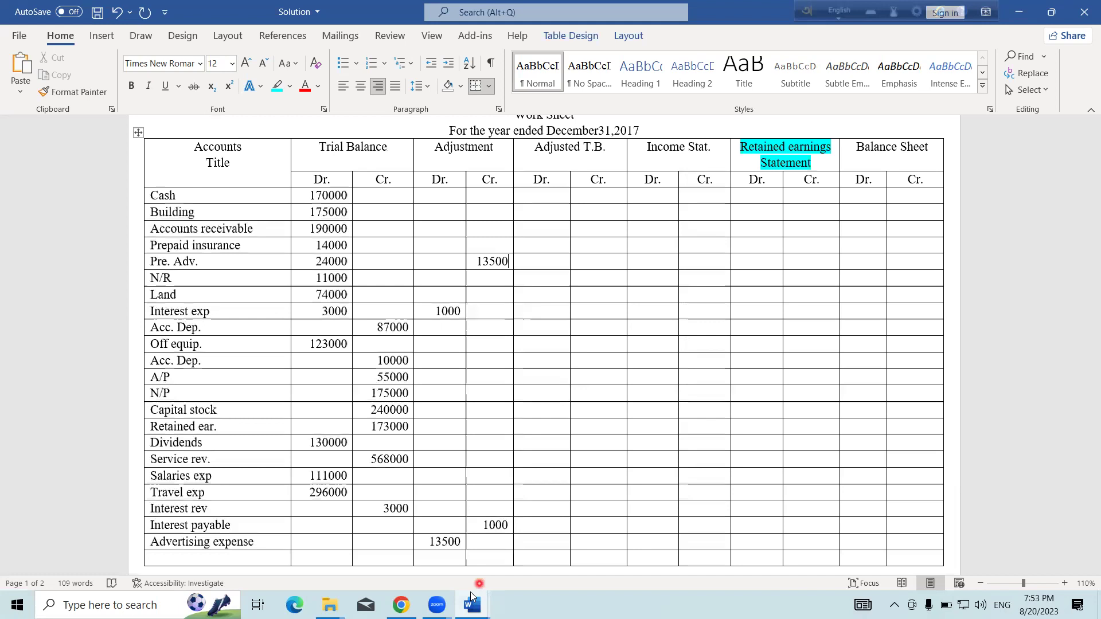
Switch to the Problem document and highlight the third additional data item, accrued salaries, in turquoise.
mouse_move(470, 600)
left_click(343, 545)
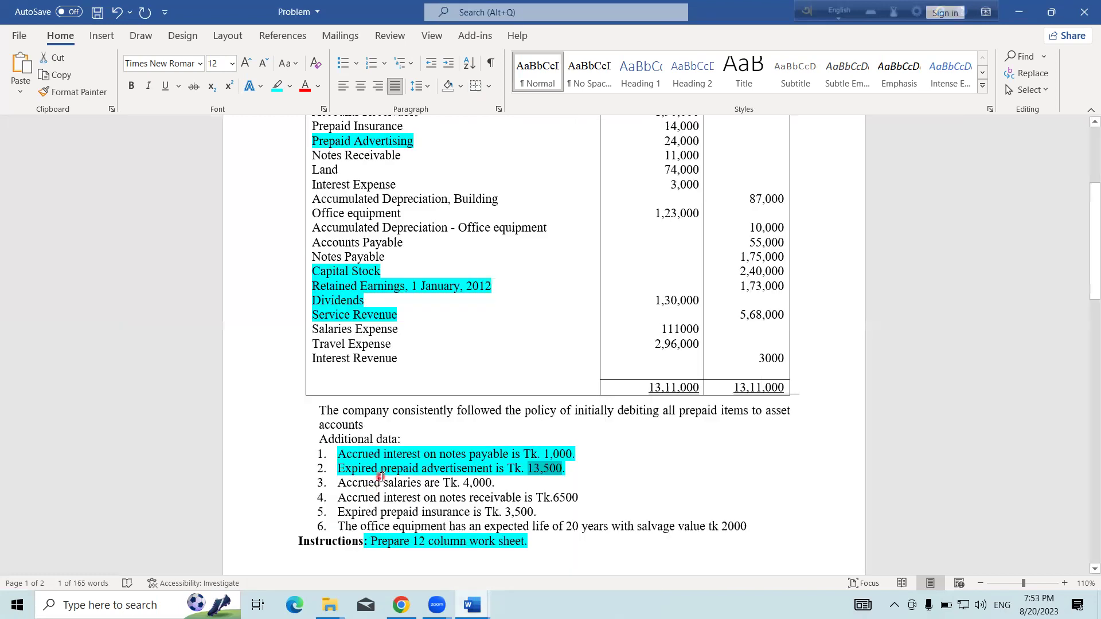
scroll(406, 445, "down", 2)
left_click_drag(336, 407, 498, 408)
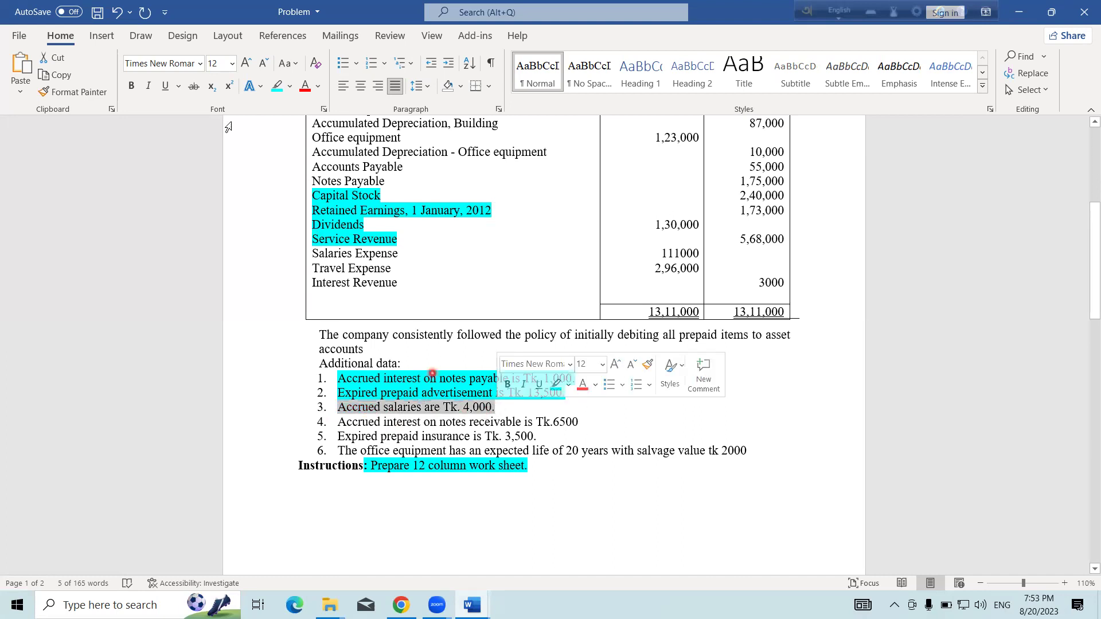
left_click(277, 86)
left_click(475, 375)
left_click(487, 445)
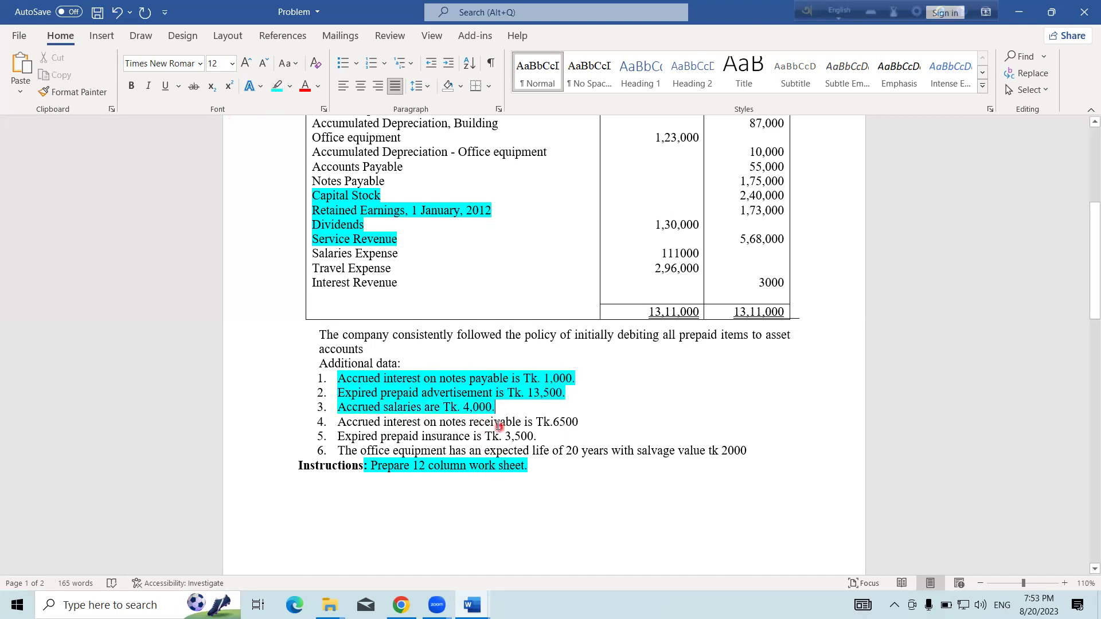
Find and select the Salaries Expense account title in the Problem document's trial balance.
scroll(475, 385, "up", 1)
scroll(365, 266, "up", 2)
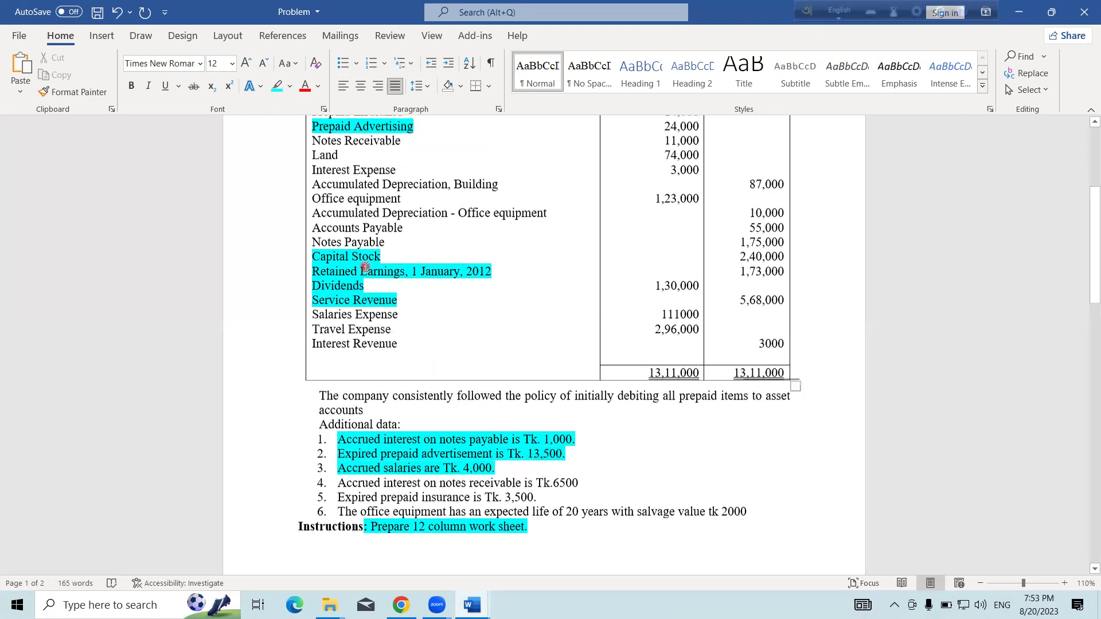
scroll(365, 266, "up", 1)
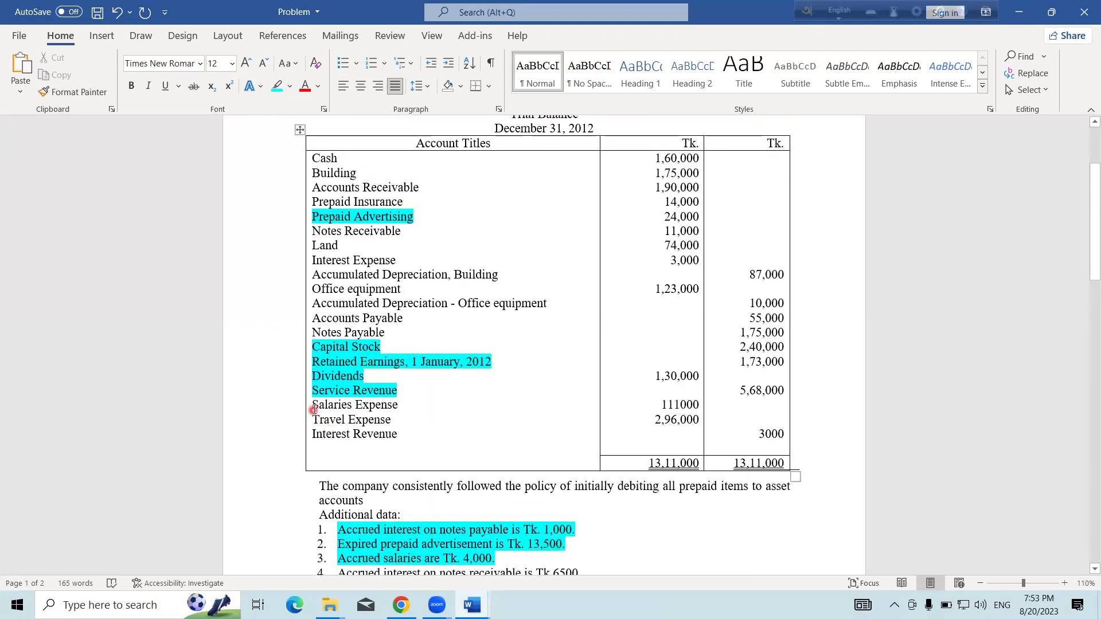
left_click_drag(312, 408, 398, 408)
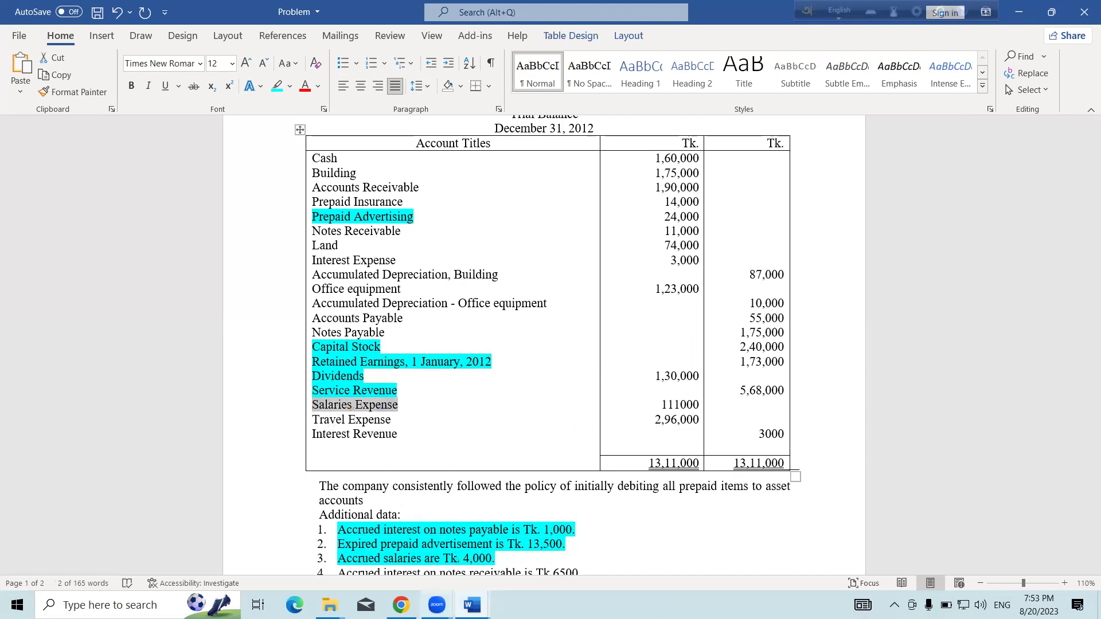
scroll(543, 344, "down", 2)
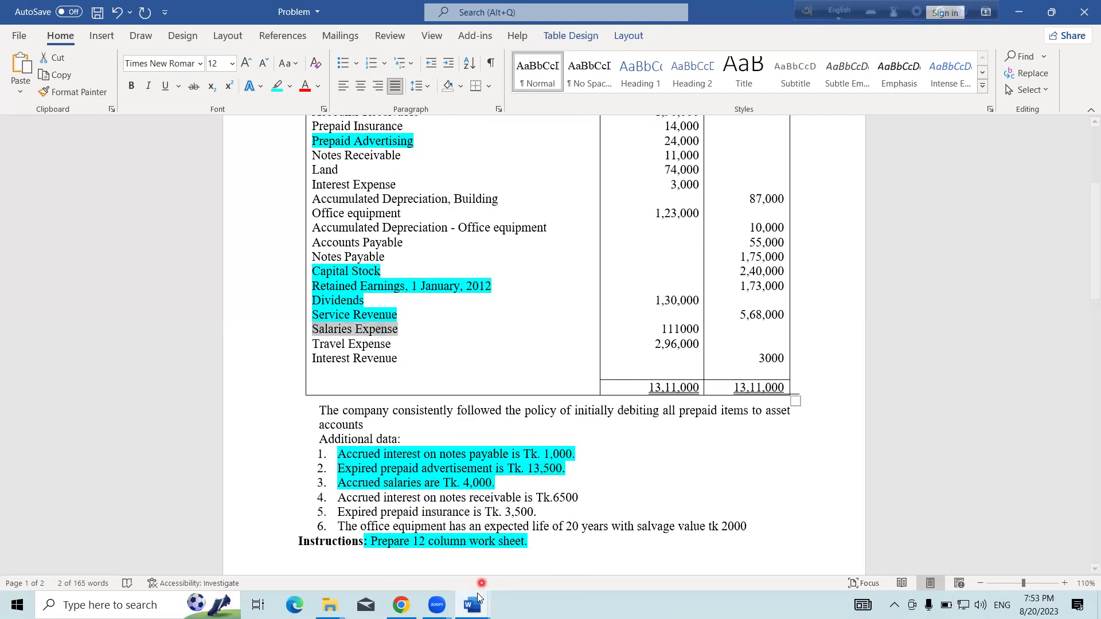
Return to the Solution document and enter an adjustment debit of 4000 for Salaries exp.
left_click(472, 605)
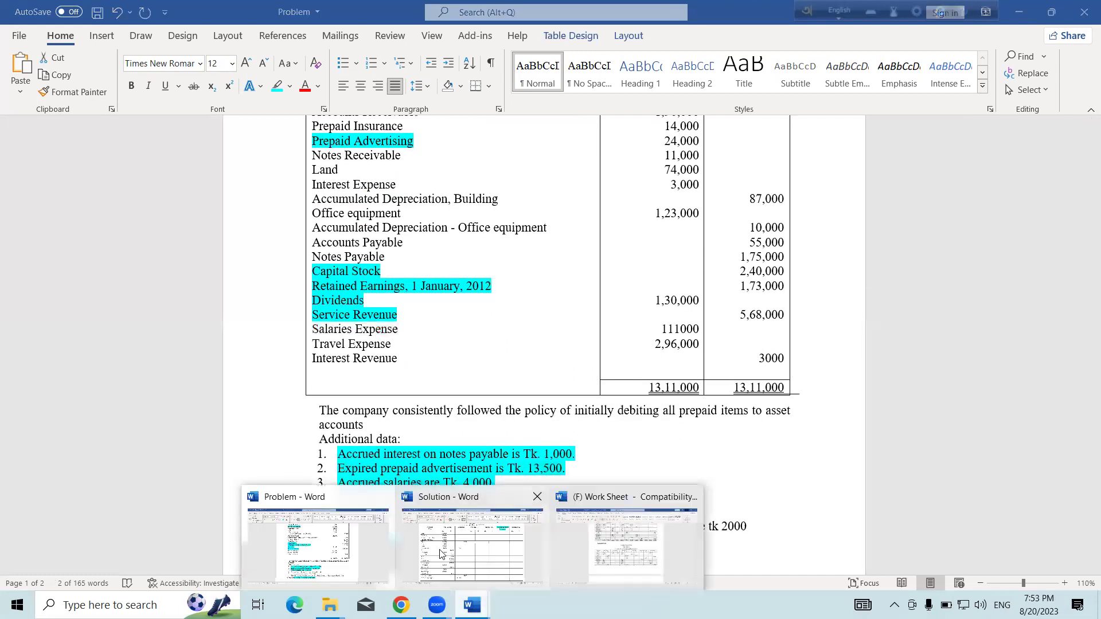
left_click(472, 545)
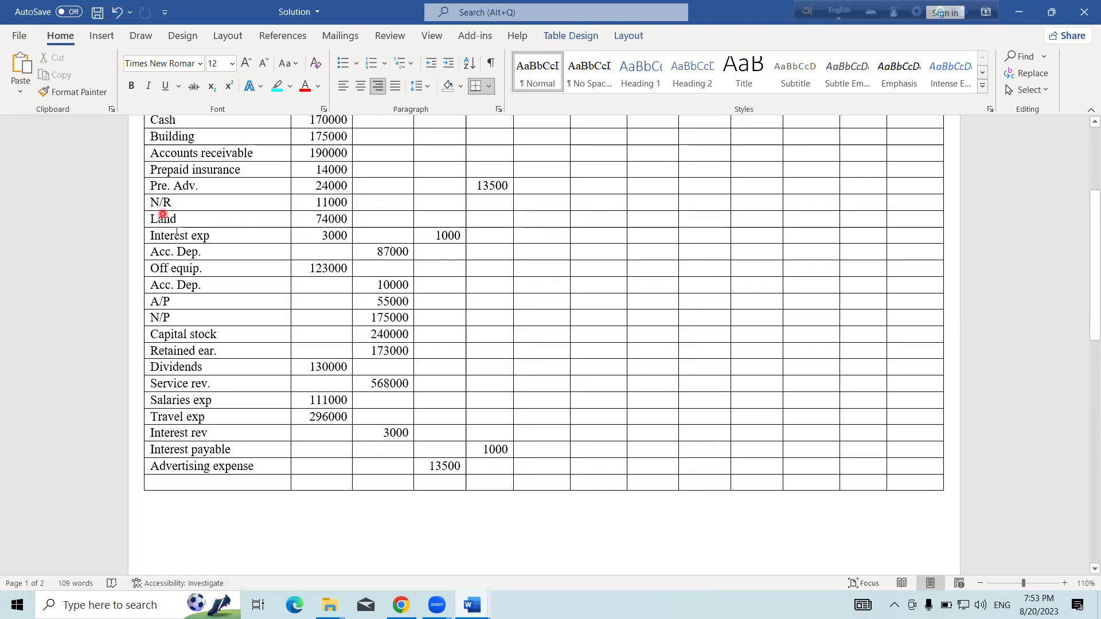
left_click_drag(152, 399, 447, 401)
left_click(456, 400)
type("4000")
Title the empty row below Advertising expense "Salaries payable" and enter its adjustment credit of 4000.
scroll(468, 416, "down", 3)
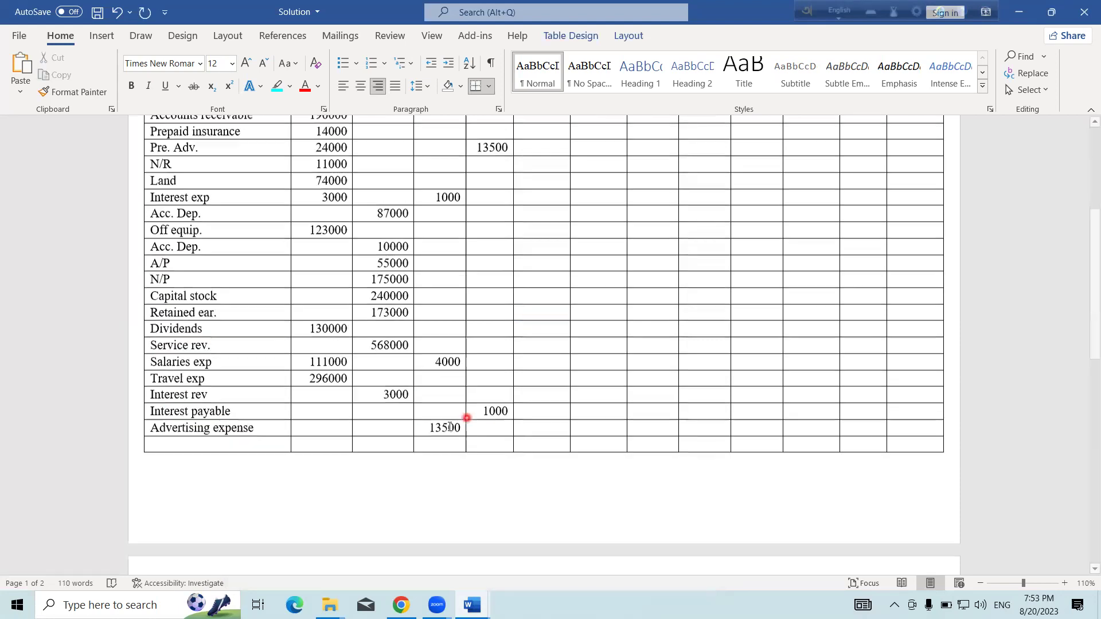
left_click(196, 370)
type("Salaries payable")
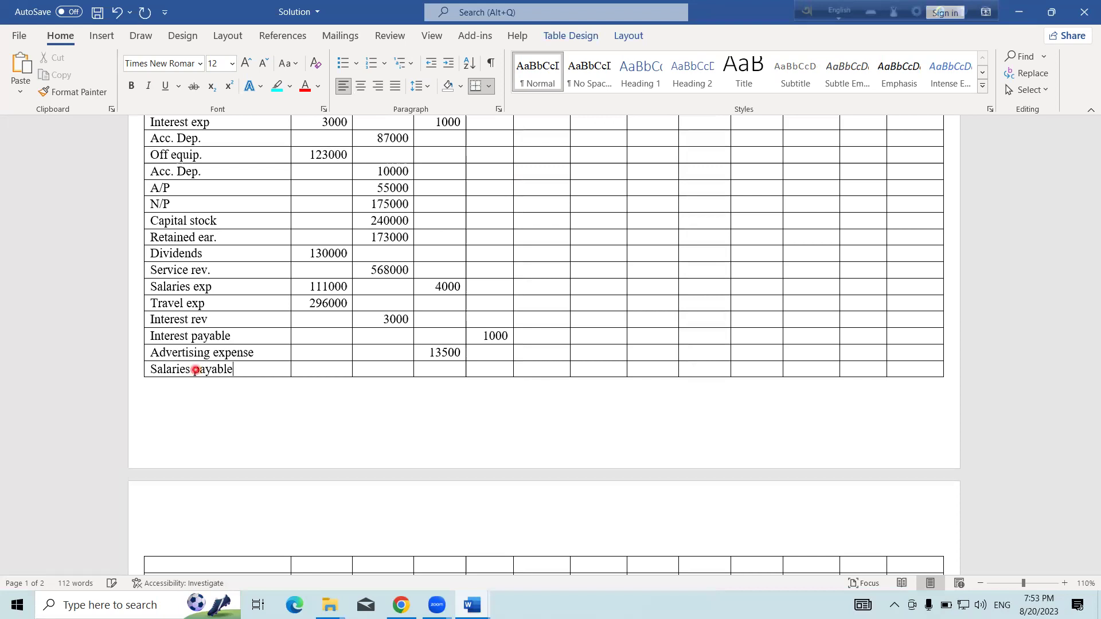
left_click(485, 369)
type("4")
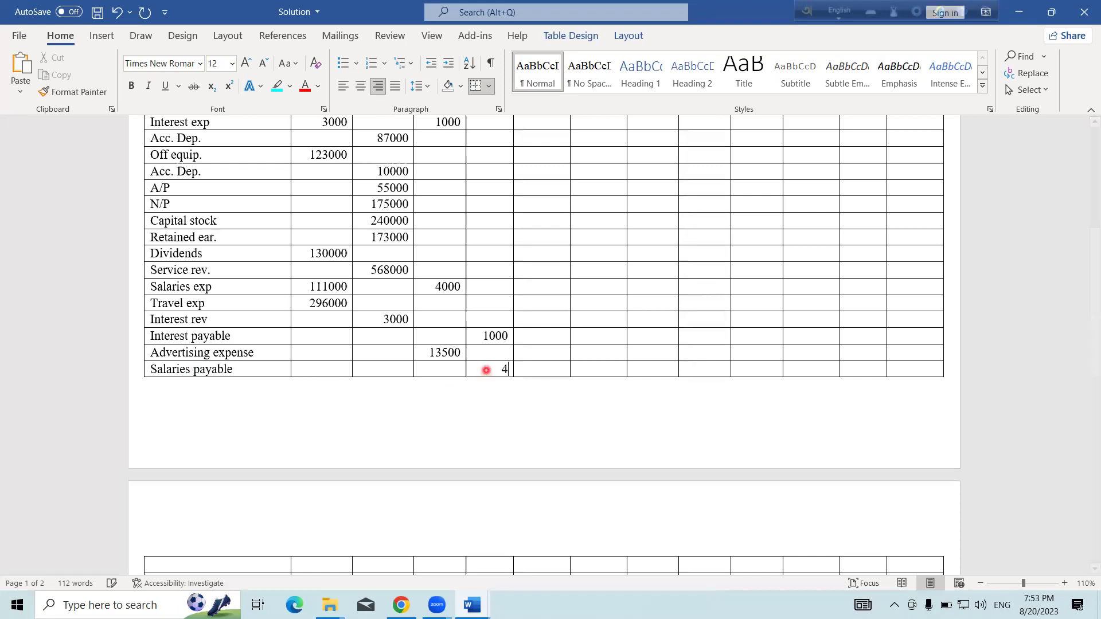
type("000")
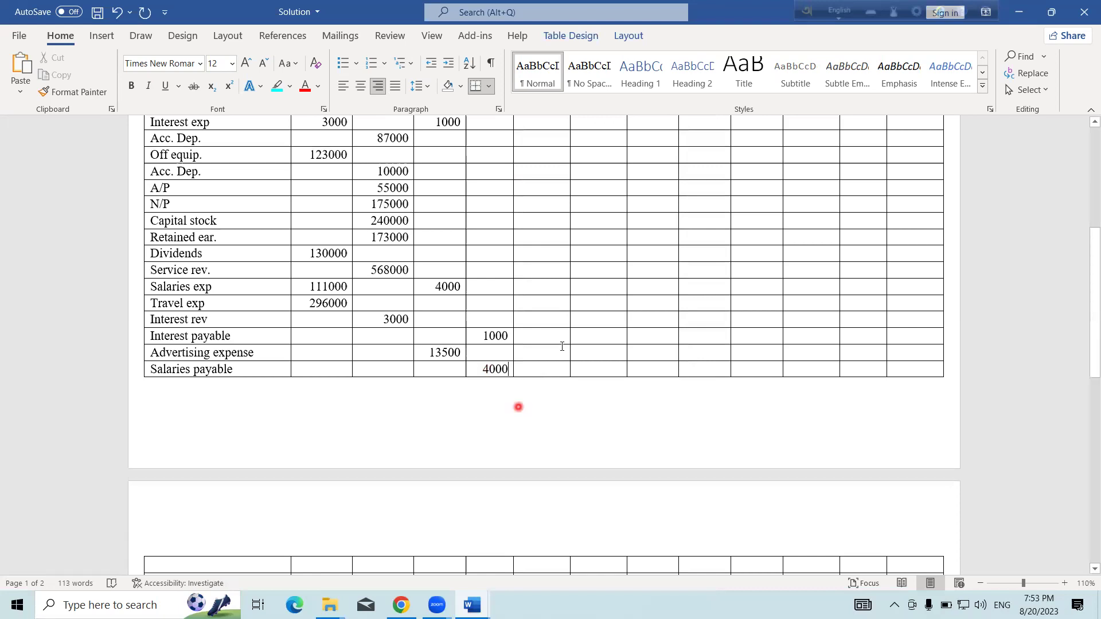
left_click(561, 339)
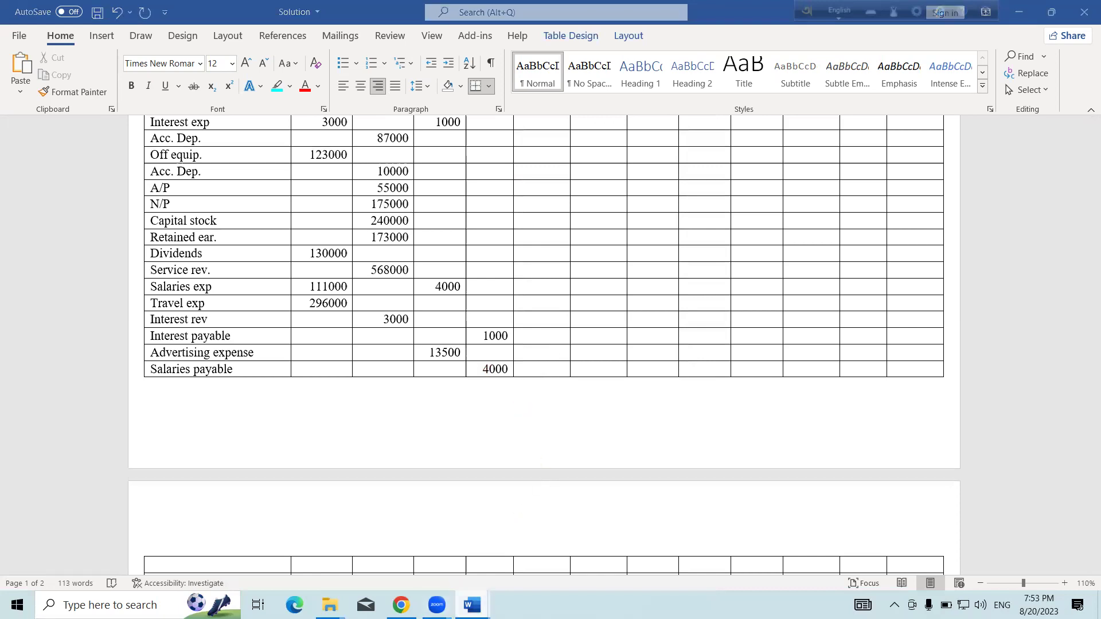
Switch to the Problem document and highlight the selected Salaries Expense account title in turquoise.
mouse_move(472, 605)
left_click(360, 560)
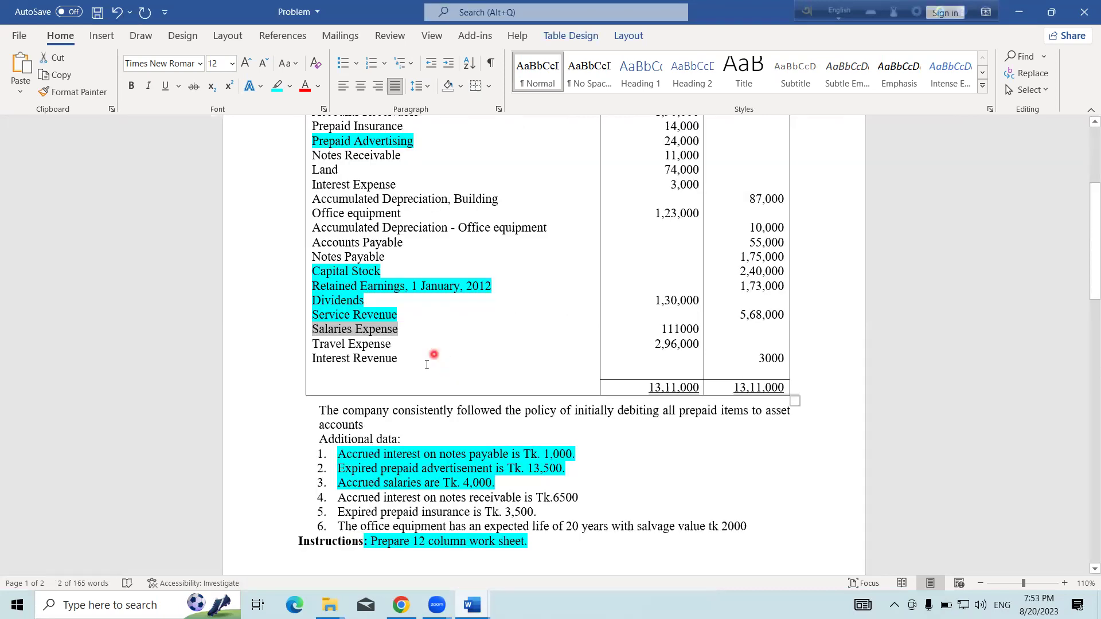
left_click(277, 85)
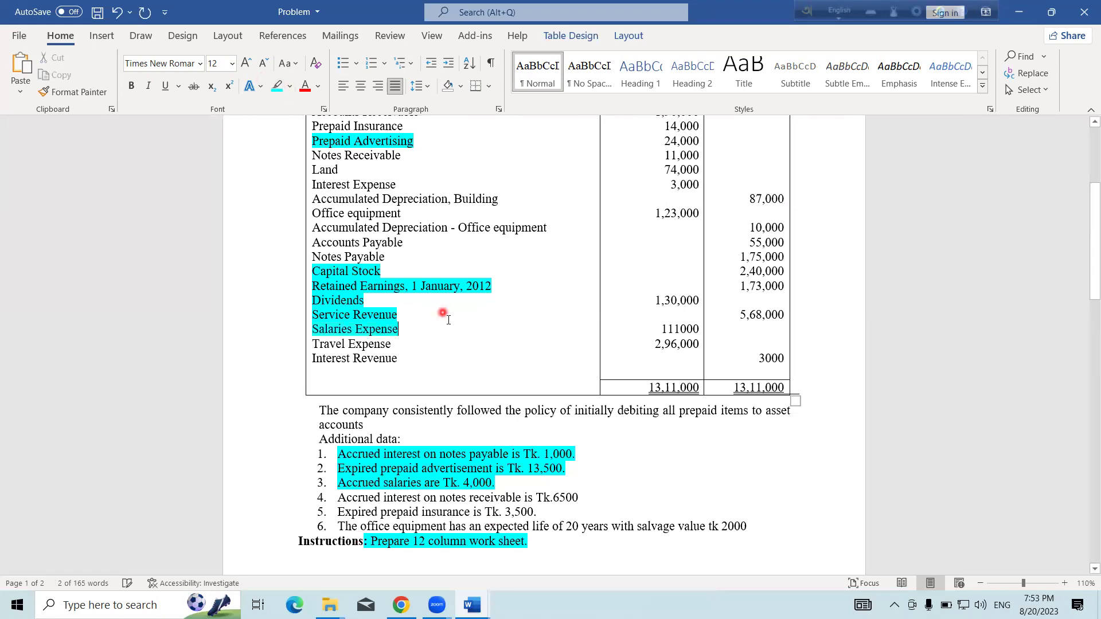
Highlight the accrued interest on notes receivable item in turquoise and locate the Interest Revenue account in the trial balance.
left_click(445, 327)
scroll(364, 326, "down", 3)
left_click_drag(338, 386, 578, 384)
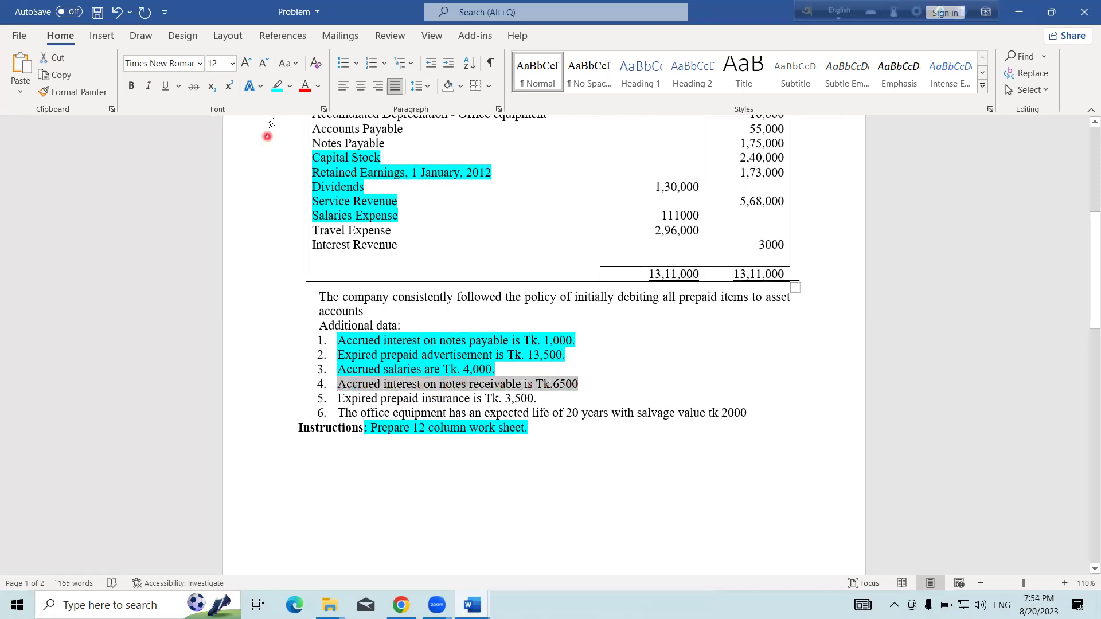
left_click(277, 86)
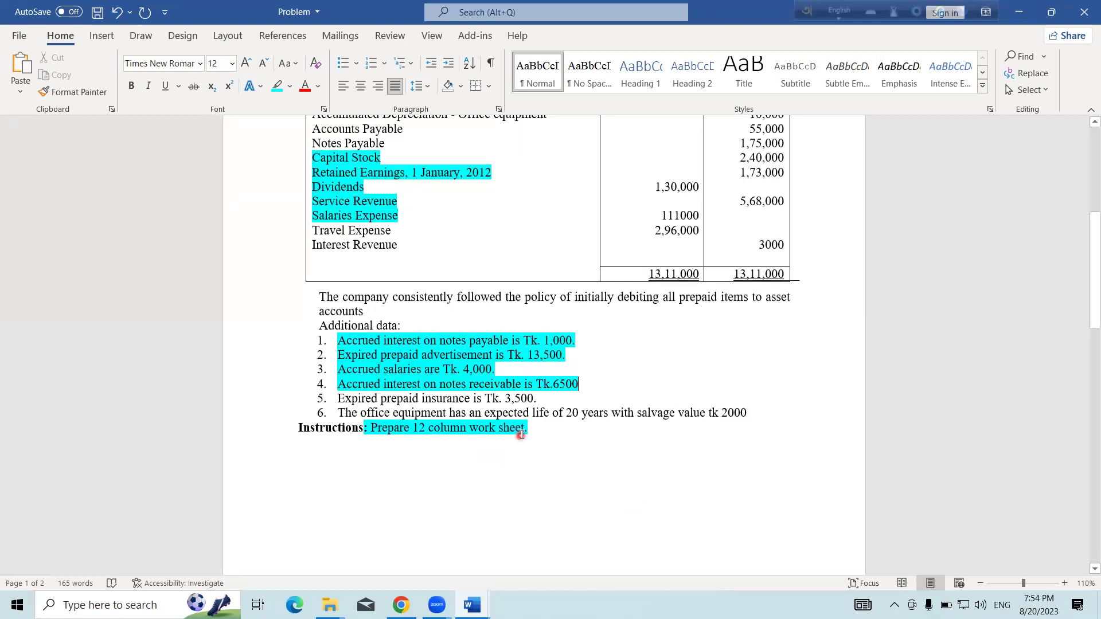
left_click_drag(313, 249, 405, 248)
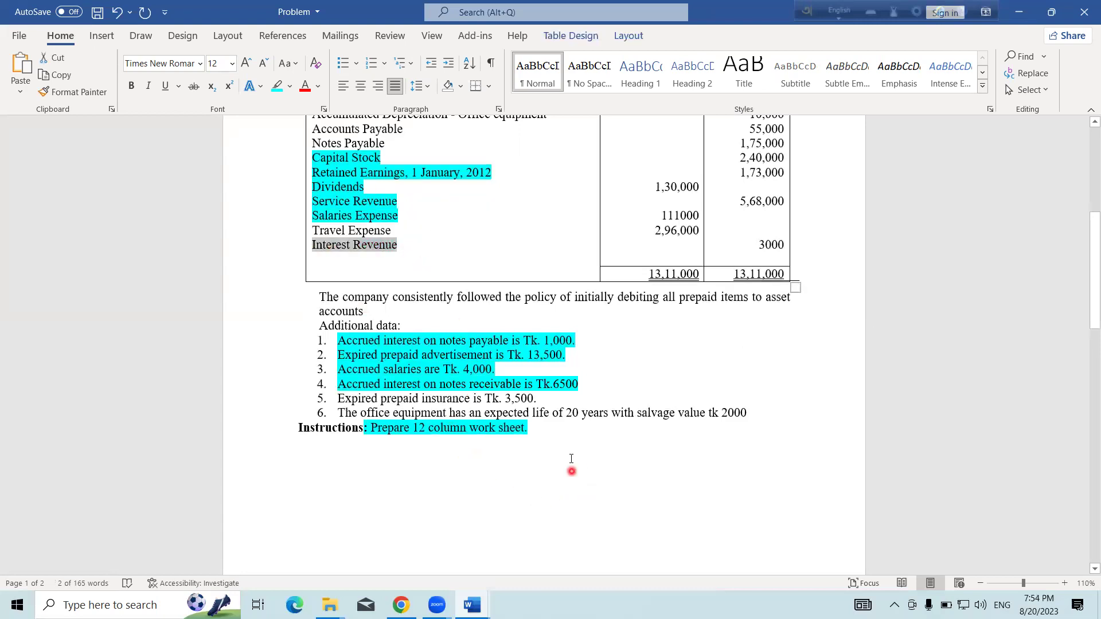
left_click(560, 398)
Switch to the Solution document, title the first empty row below Salaries payable "Interest receivable", and enter its adjustment debit of 6500.
mouse_move(472, 605)
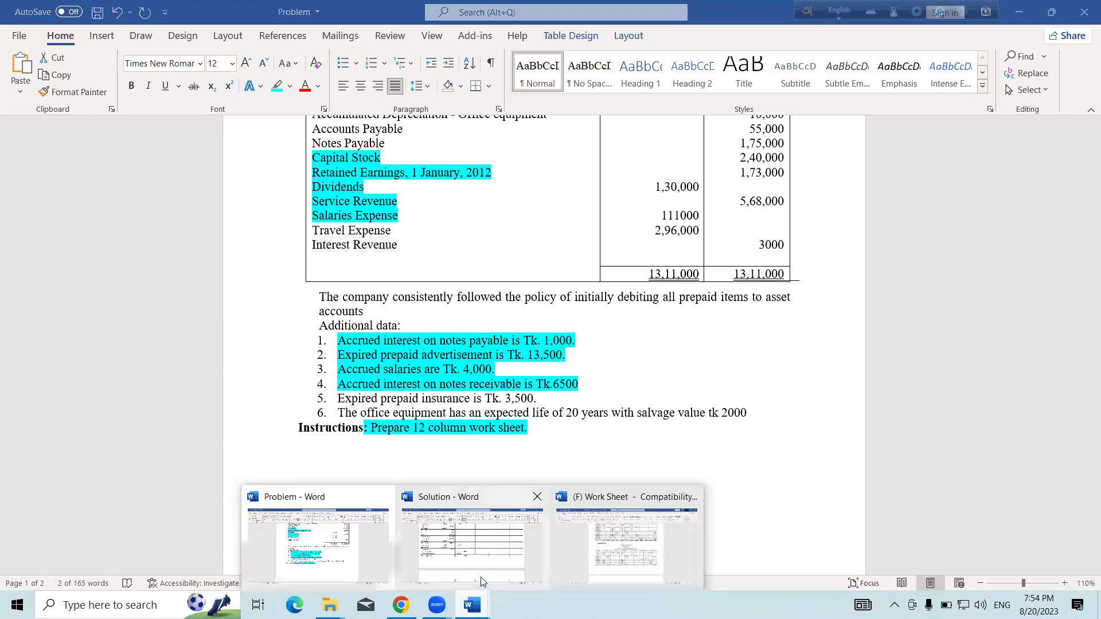
left_click(480, 576)
scroll(218, 453, "down", 4)
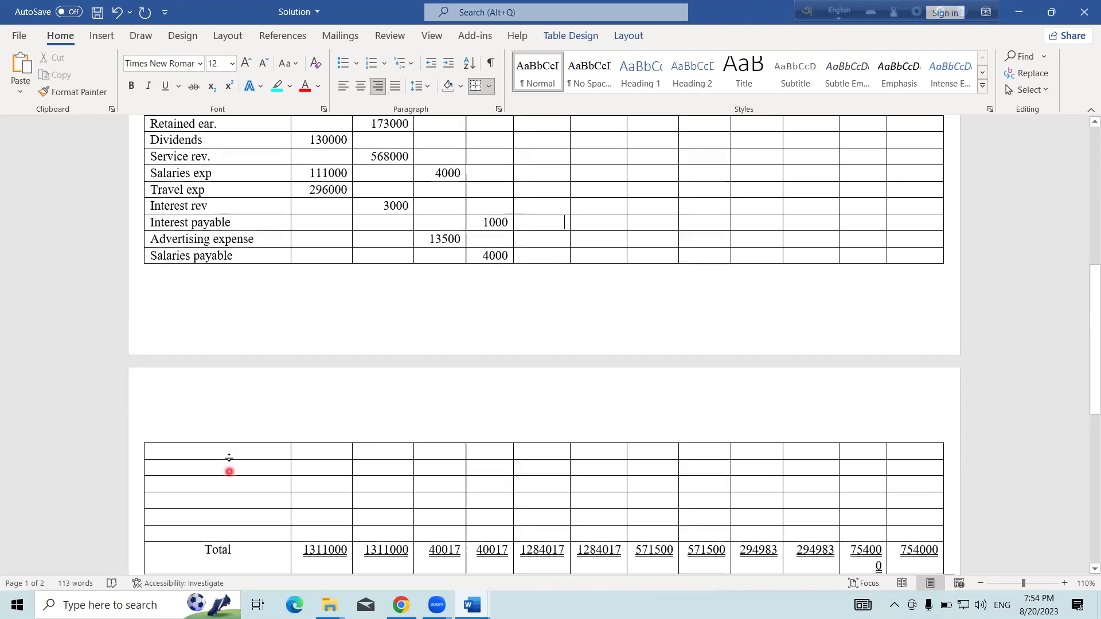
left_click(228, 456)
type("Interest receivable")
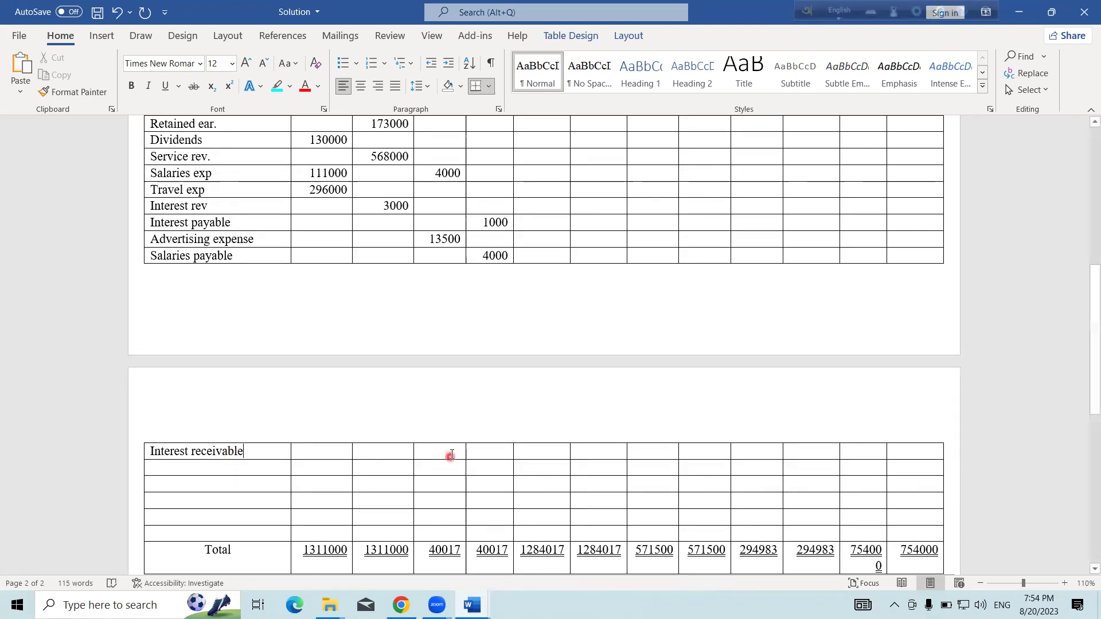
left_click(451, 453)
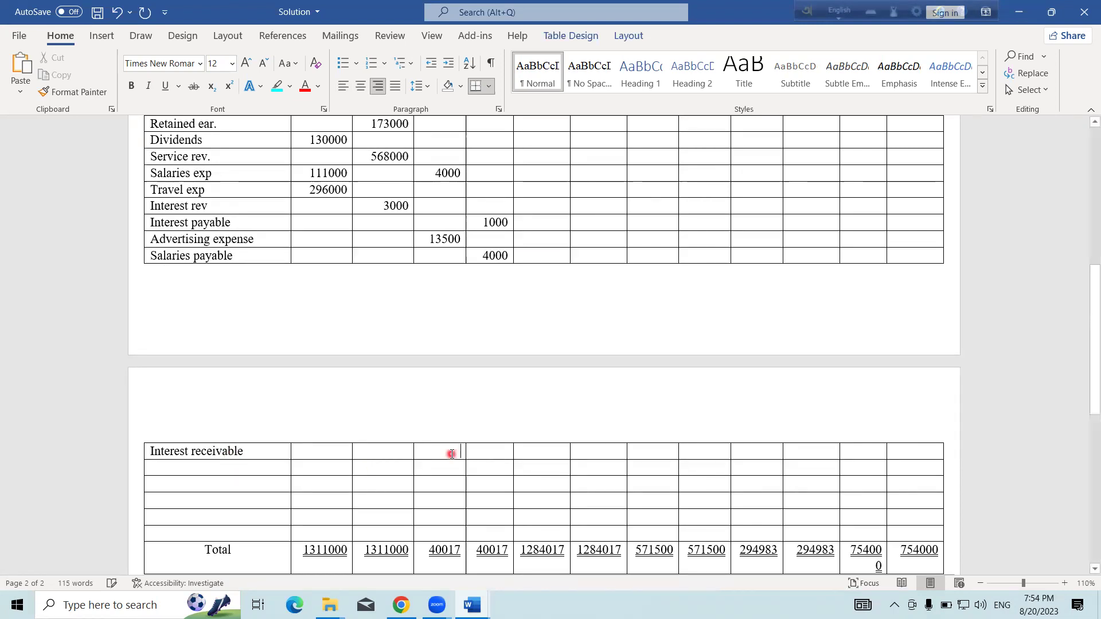
type("6500")
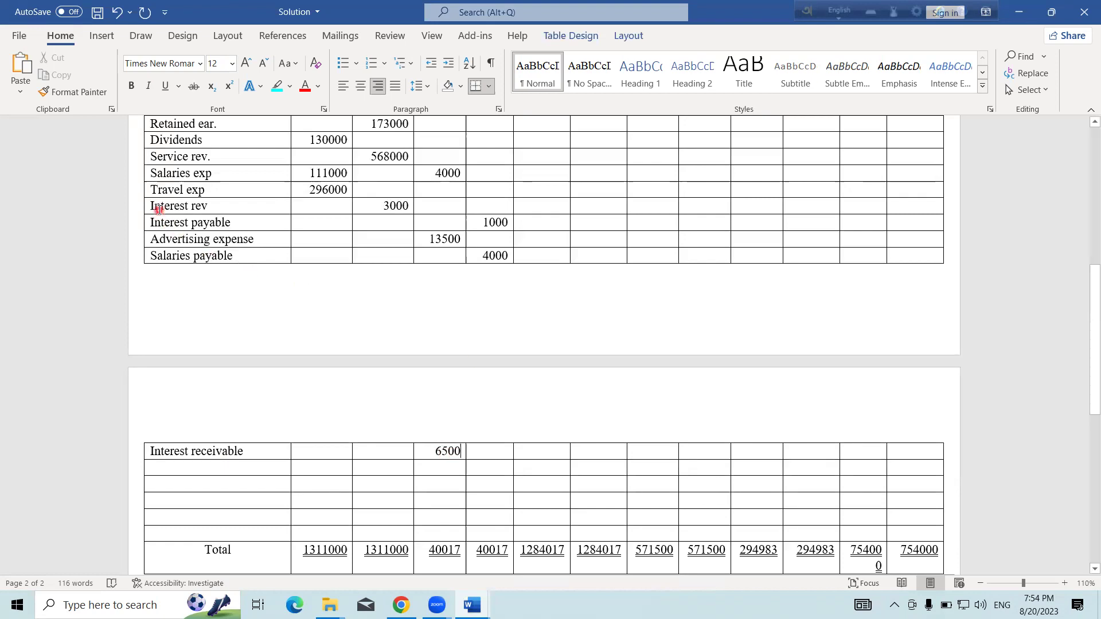
Enter an adjustment credit of 6500 for Interest rev.
left_click_drag(194, 205, 484, 205)
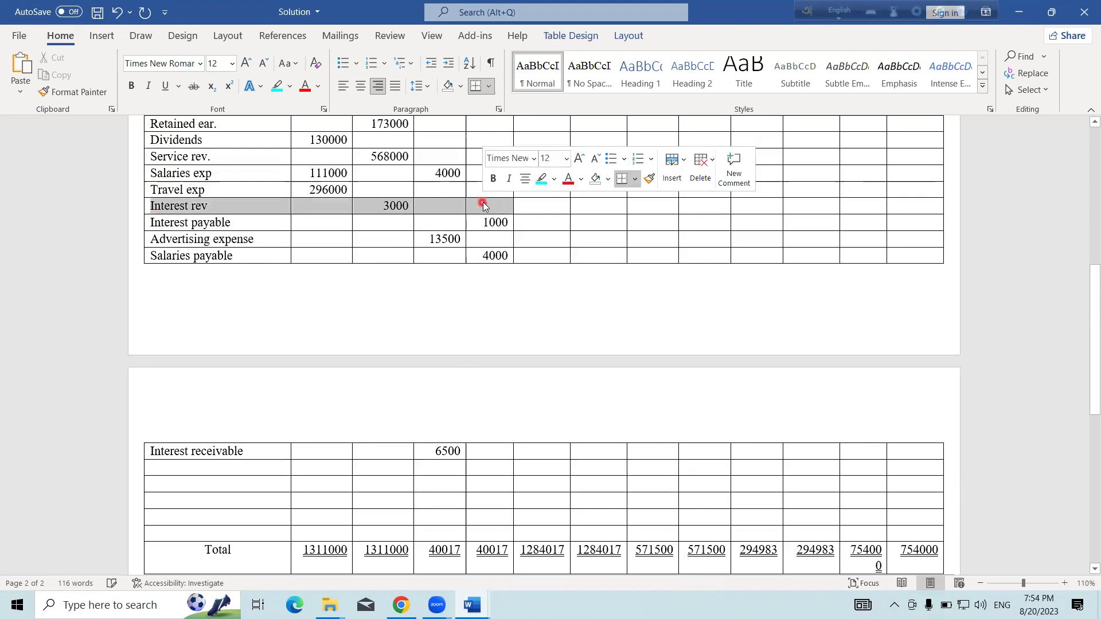
left_click(499, 213)
type("6500")
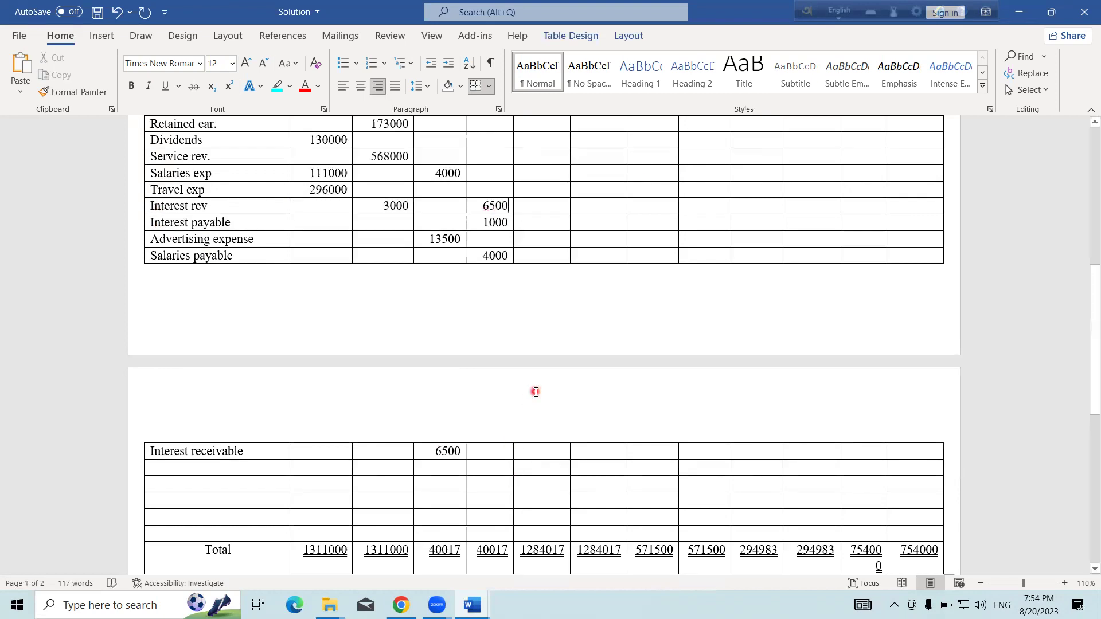
Switch to the Problem document and highlight the expired prepaid insurance item in the additional data in turquoise.
scroll(527, 447, "down", 2)
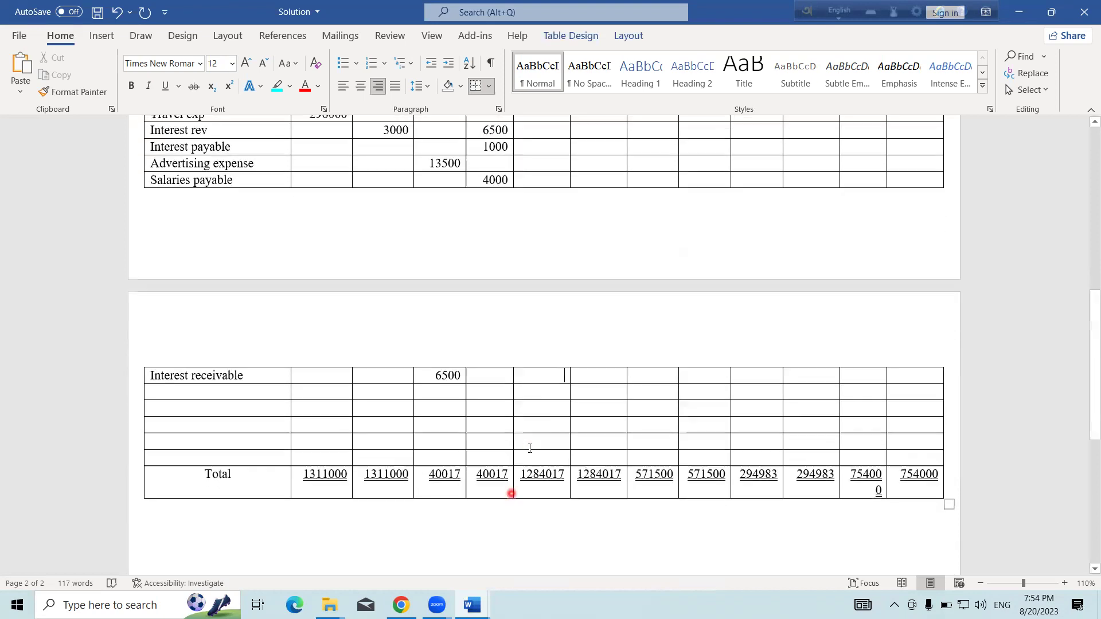
left_click(472, 603)
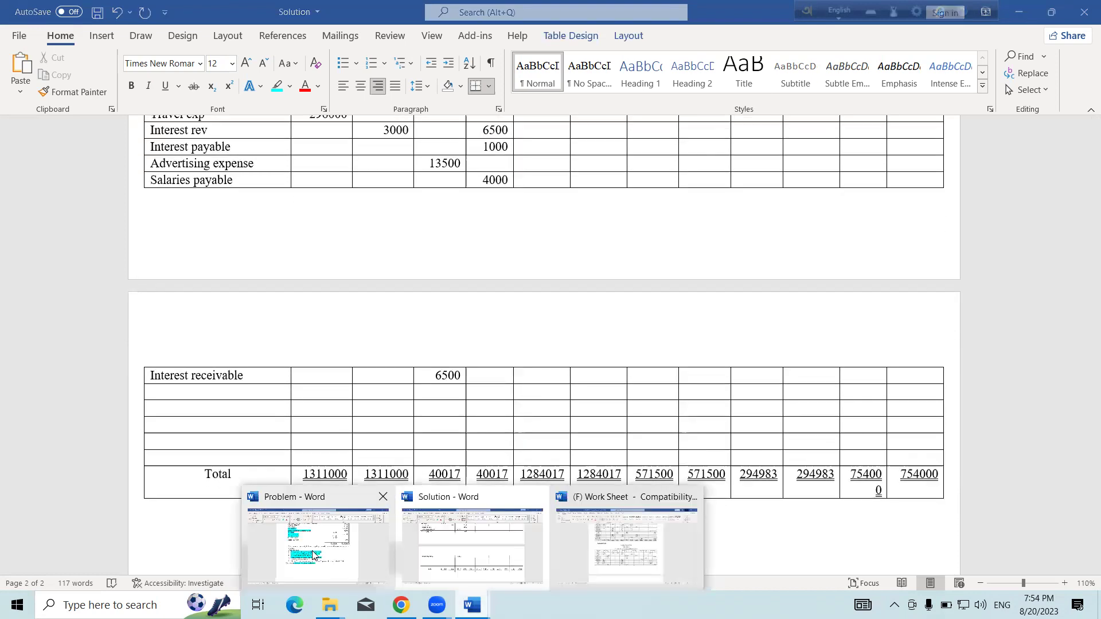
left_click(318, 542)
left_click_drag(348, 400, 540, 396)
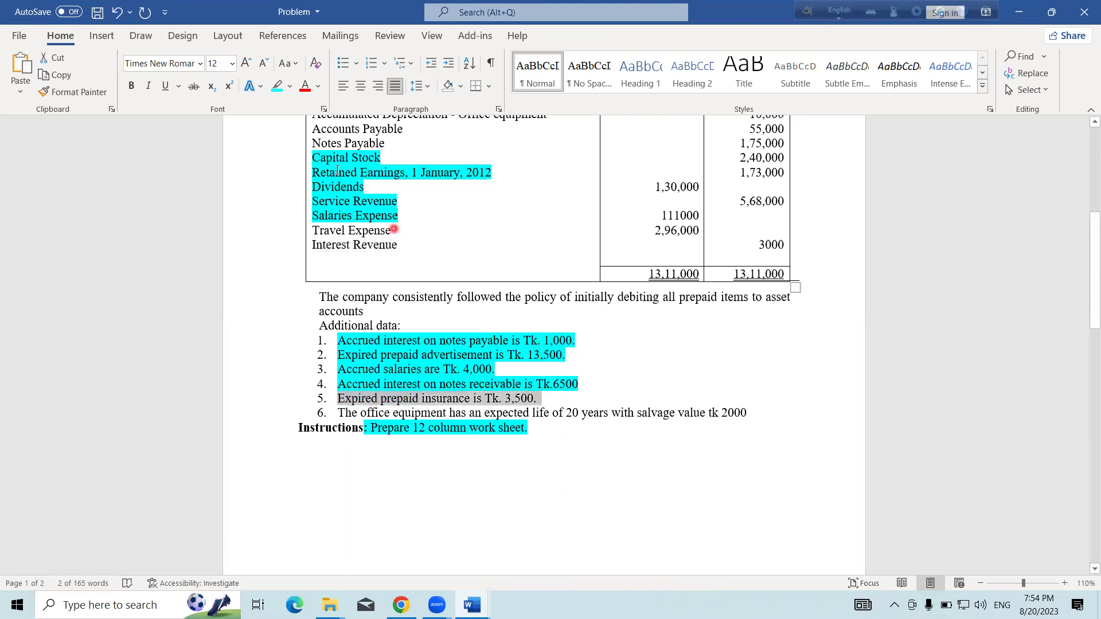
left_click(277, 86)
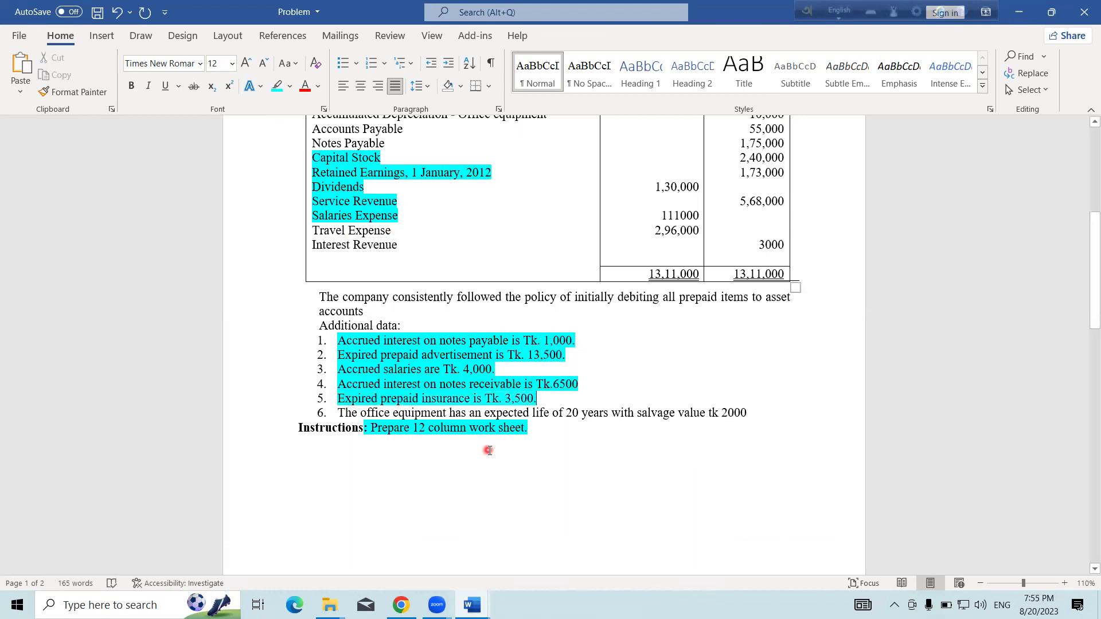
Highlight the Prepaid Insurance account title in the Problem document's trial balance in turquoise.
scroll(487, 447, "up", 2)
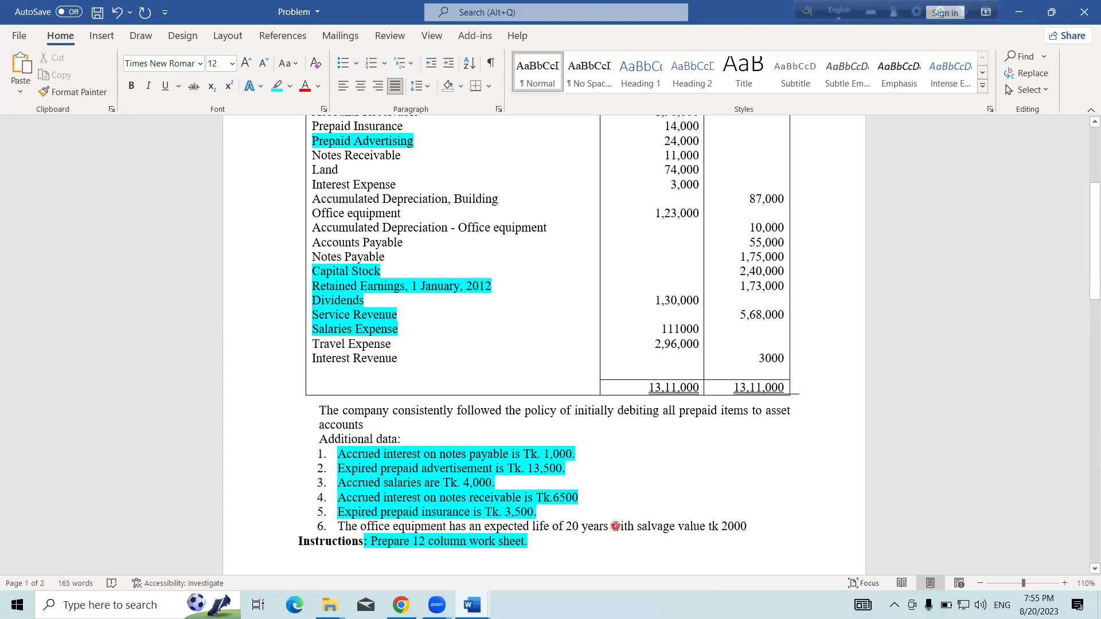
scroll(283, 152, "up", 1)
left_click(306, 166)
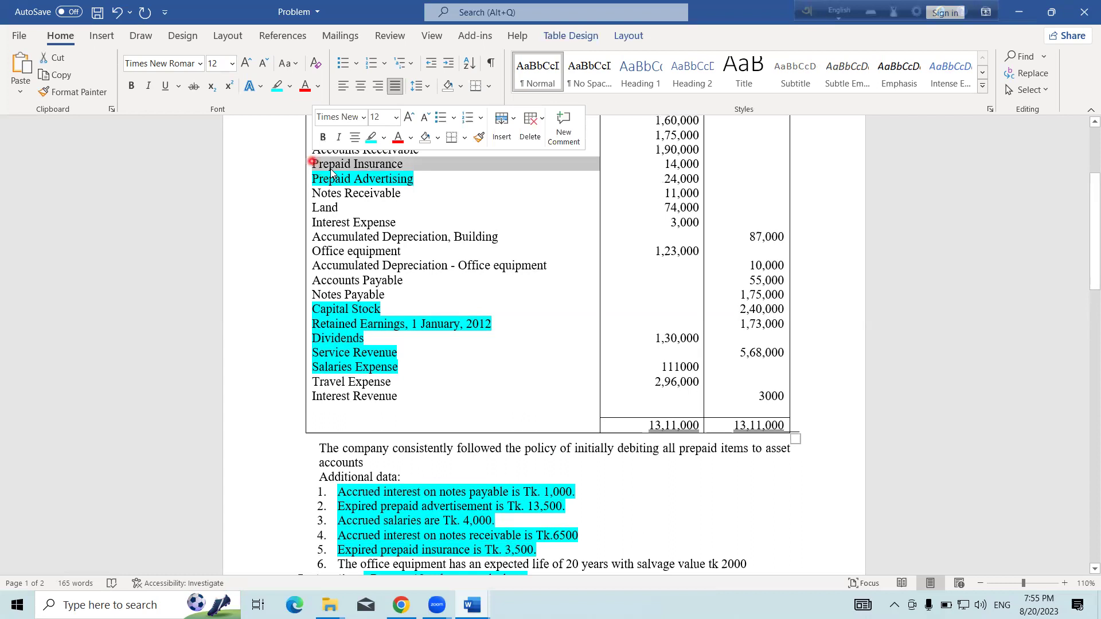
left_click(277, 86)
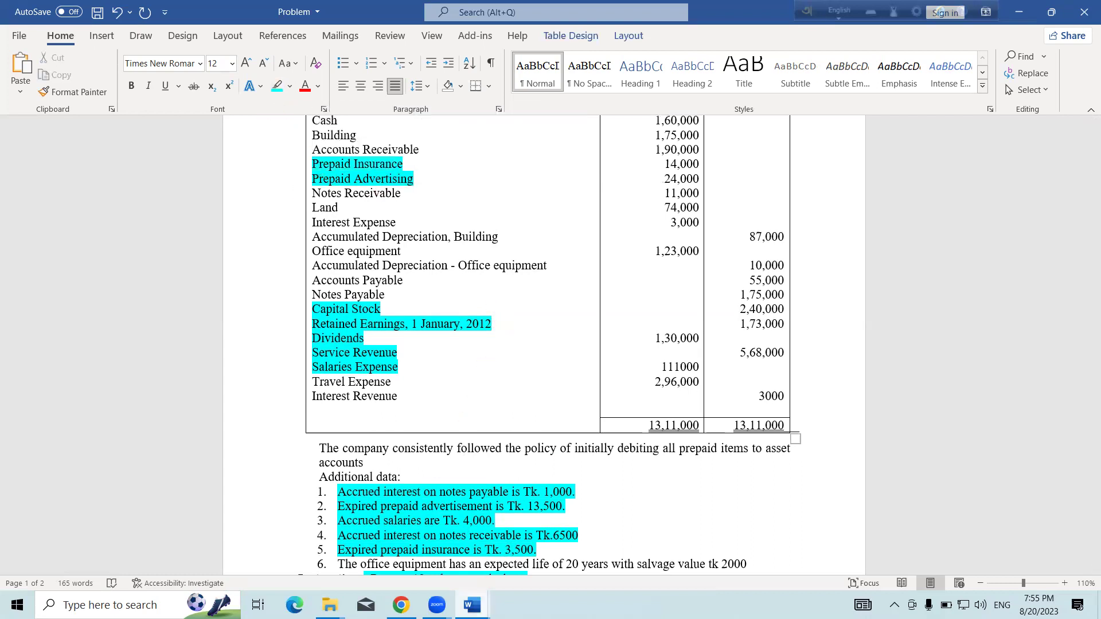
Return to the Solution document and title the empty row below Interest receivable "Insurance expense".
mouse_move(471, 605)
left_click(471, 542)
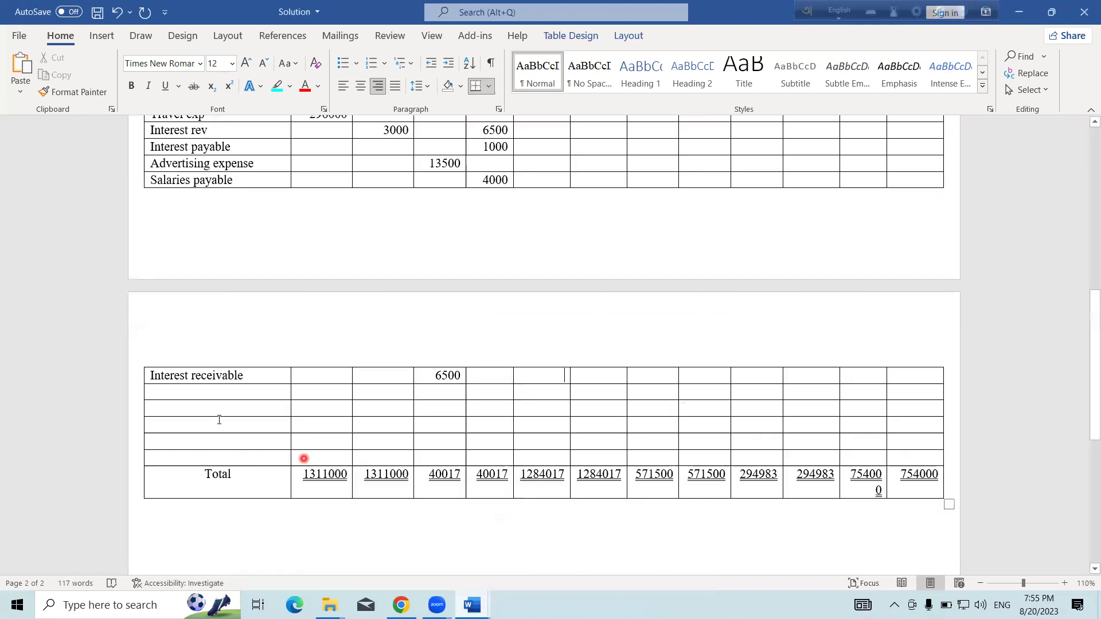
left_click(212, 395)
type("Insurance")
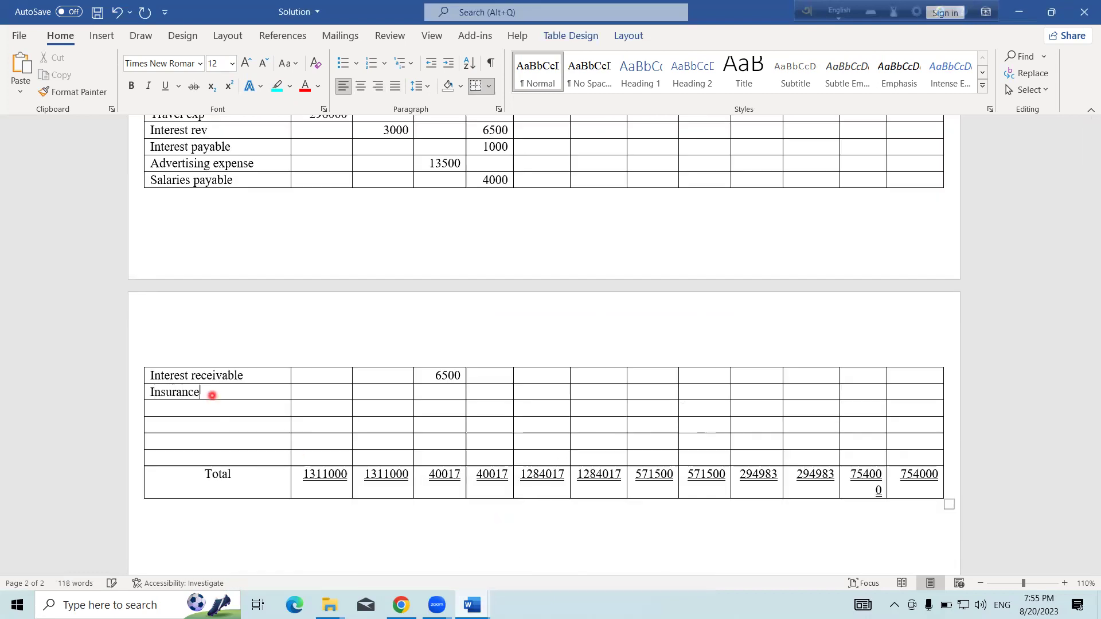
type("nse")
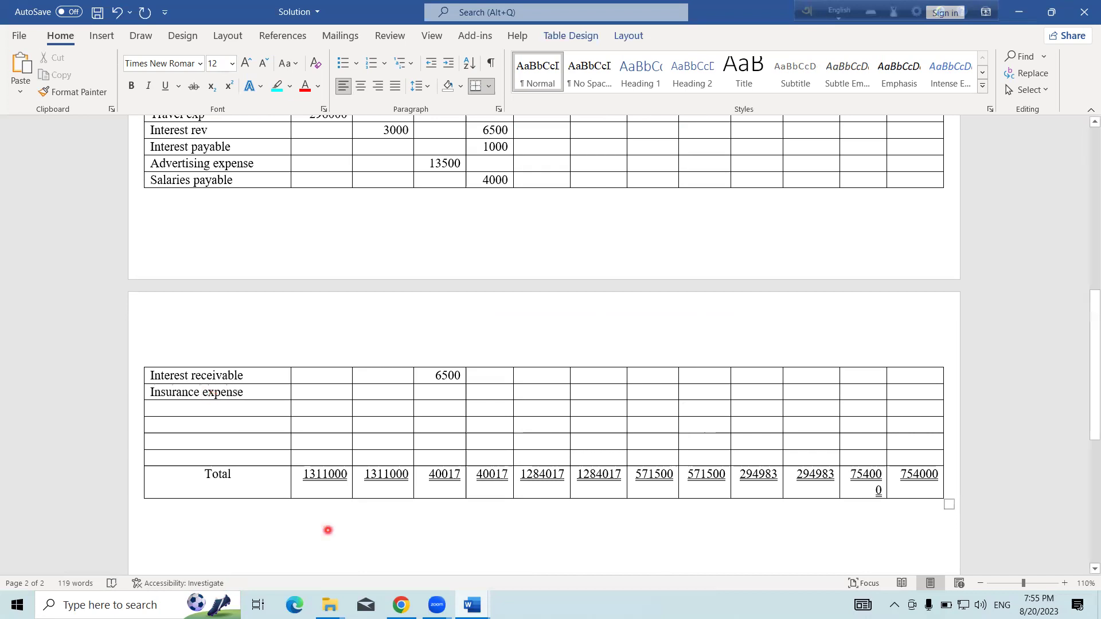
Check the expired insurance amount in the Problem document and enter 3500 as the Insurance expense adjustment debit in the Solution document.
mouse_move(472, 605)
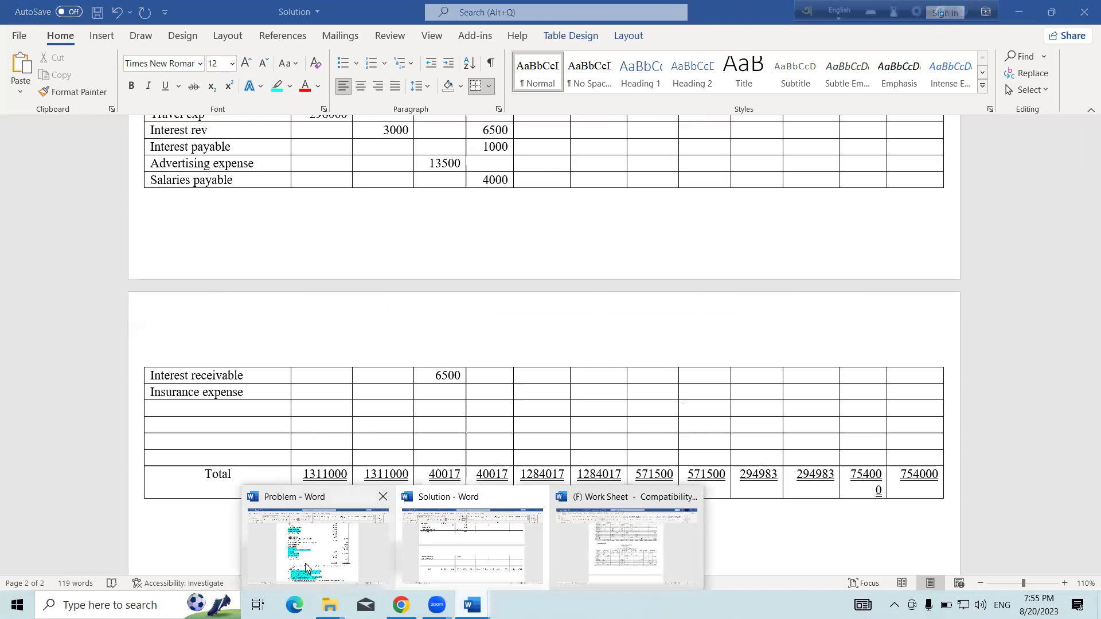
left_click(305, 563)
scroll(533, 505, "down", 1)
left_click(538, 513)
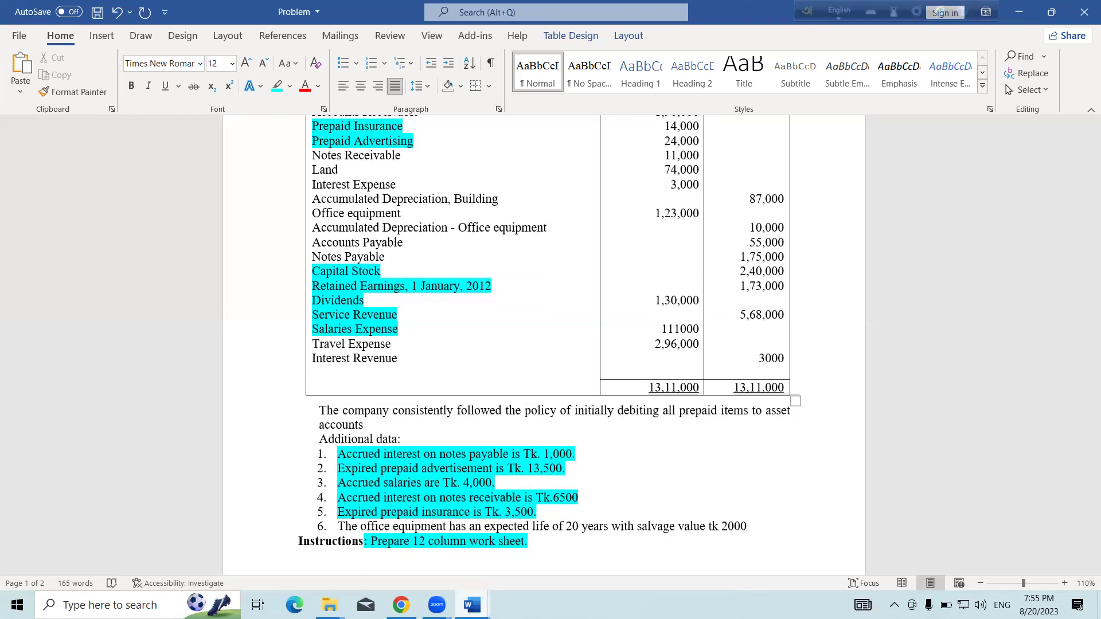
mouse_move(471, 605)
left_click(412, 568)
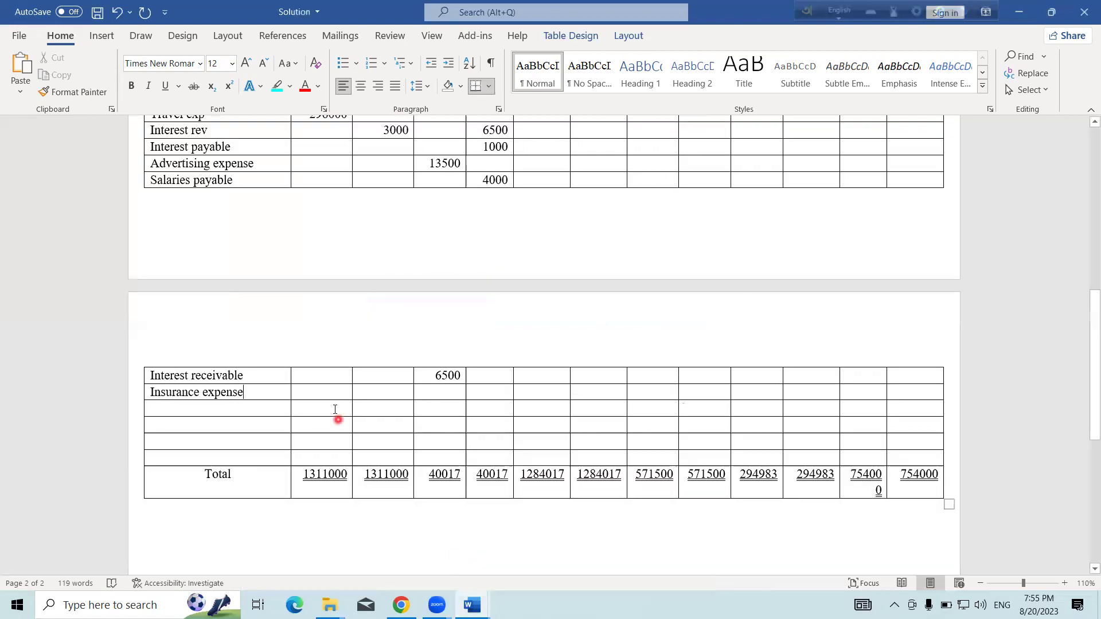
left_click(434, 395)
type("3500")
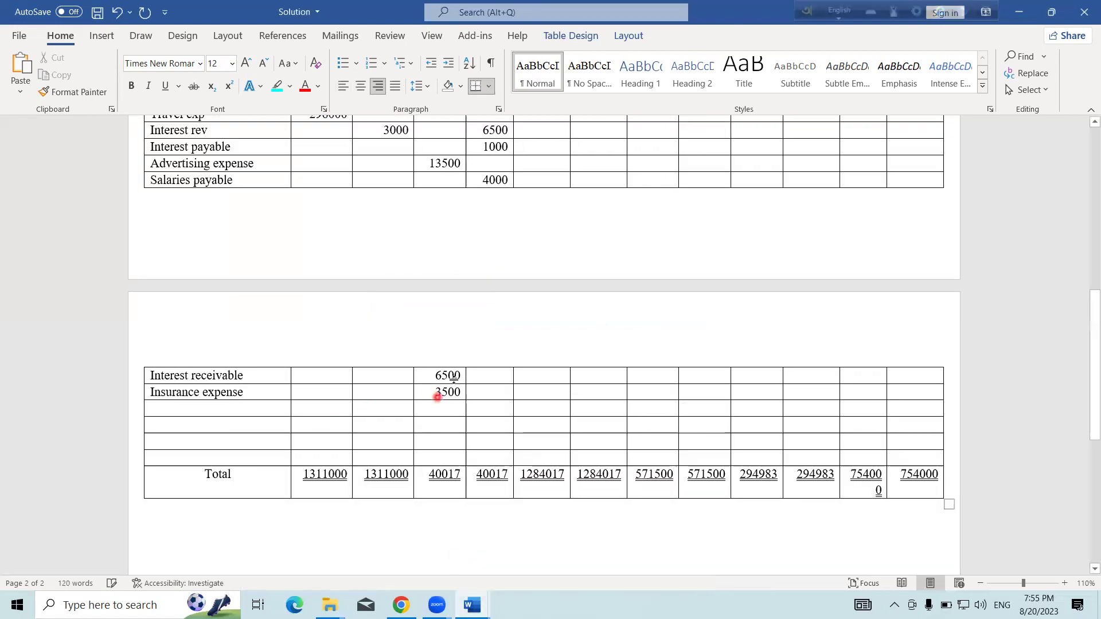
Enter an adjustment credit of 3500 for Prepaid insurance in the work sheet.
scroll(455, 380, "up", 3)
scroll(454, 380, "up", 8)
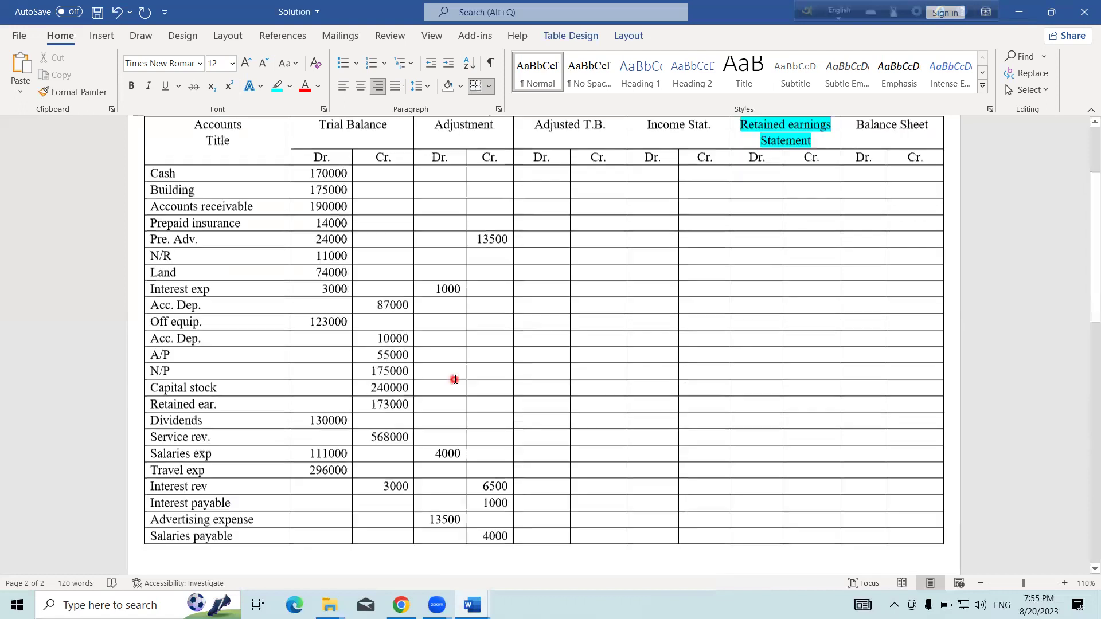
left_click(146, 246)
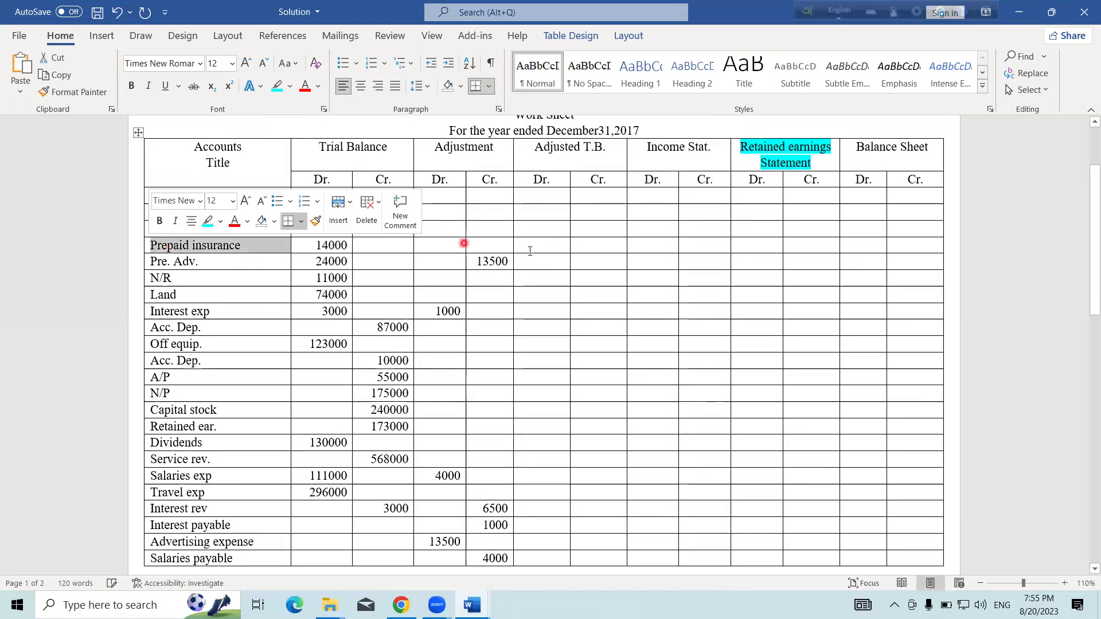
left_click(504, 245)
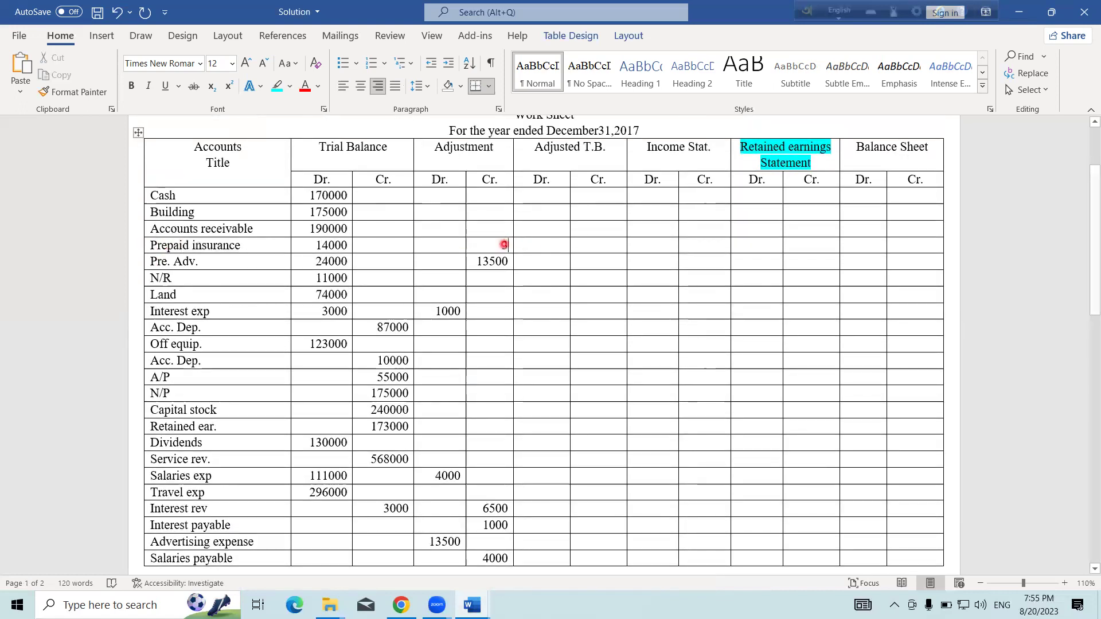
type("3500")
Switch to the Problem document and highlight the office equipment expected life and salvage value item in turquoise.
scroll(605, 335, "down", 2)
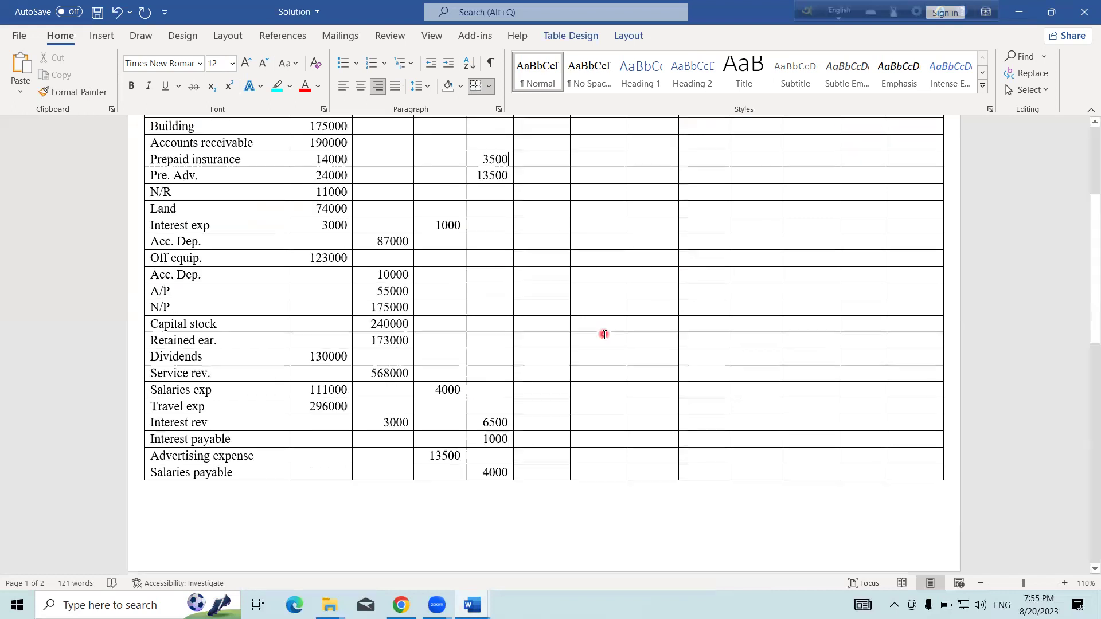
scroll(604, 335, "down", 8)
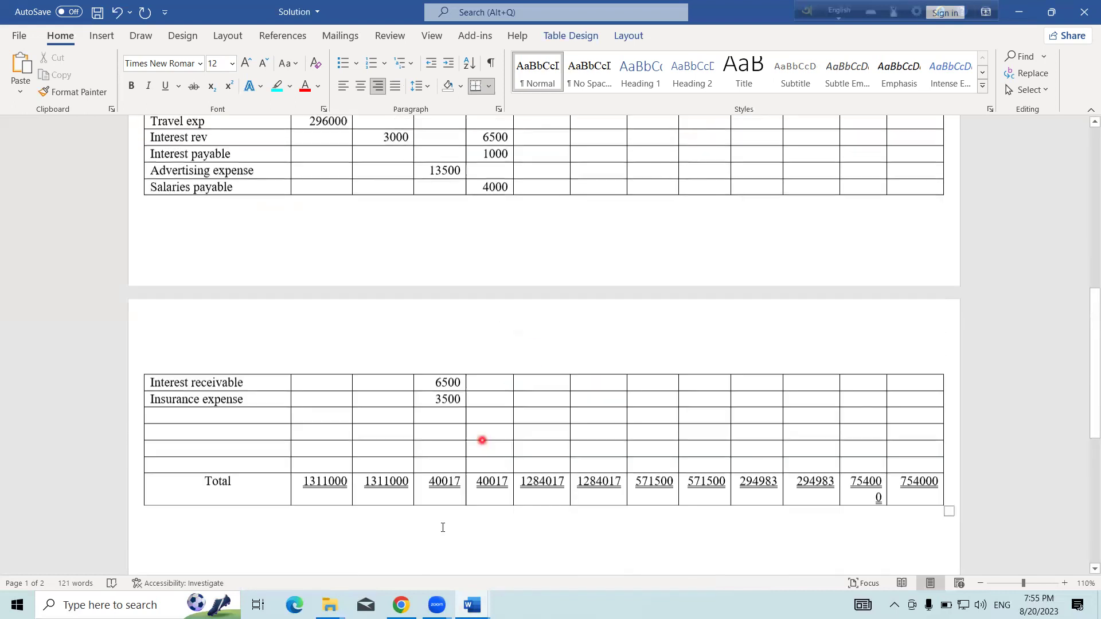
mouse_move(471, 605)
left_click(342, 562)
scroll(401, 474, "down", 2)
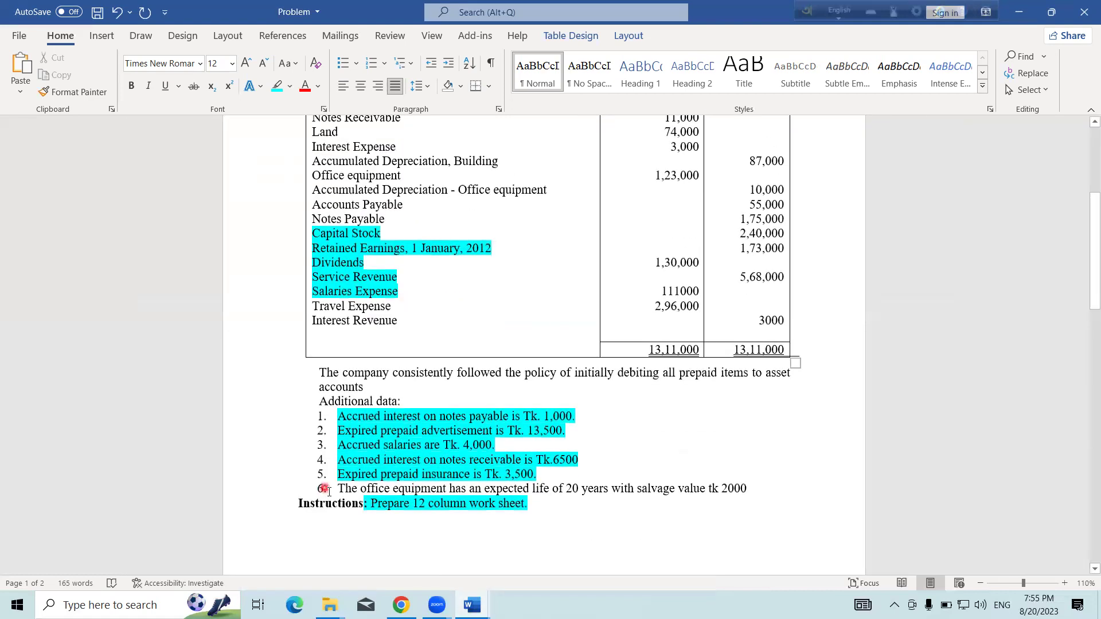
left_click_drag(340, 489, 750, 486)
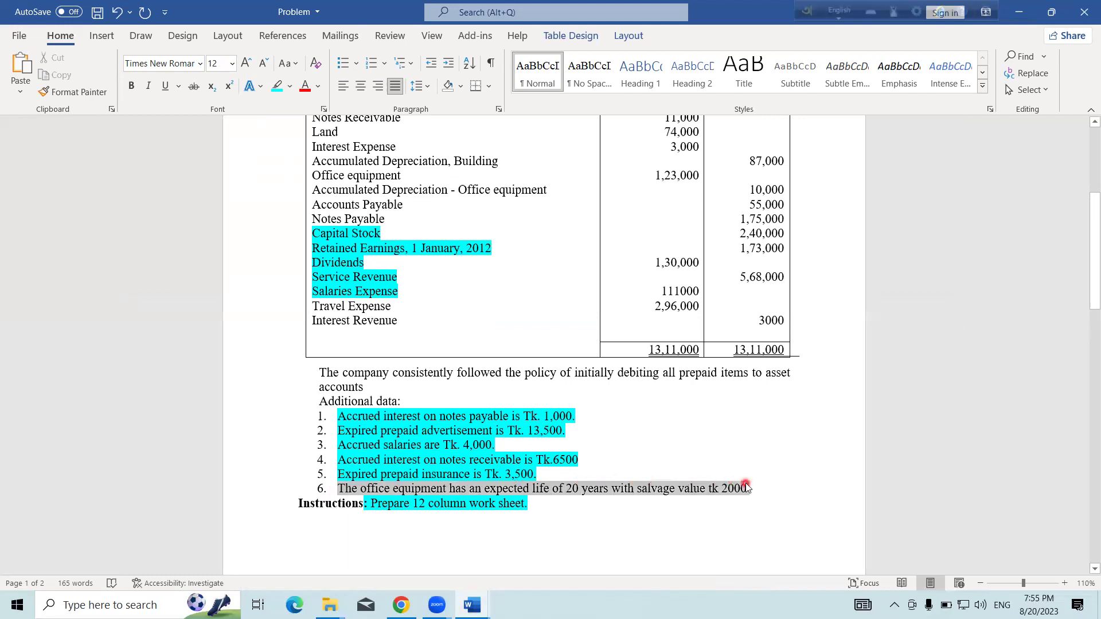
left_click(276, 92)
left_click(572, 517)
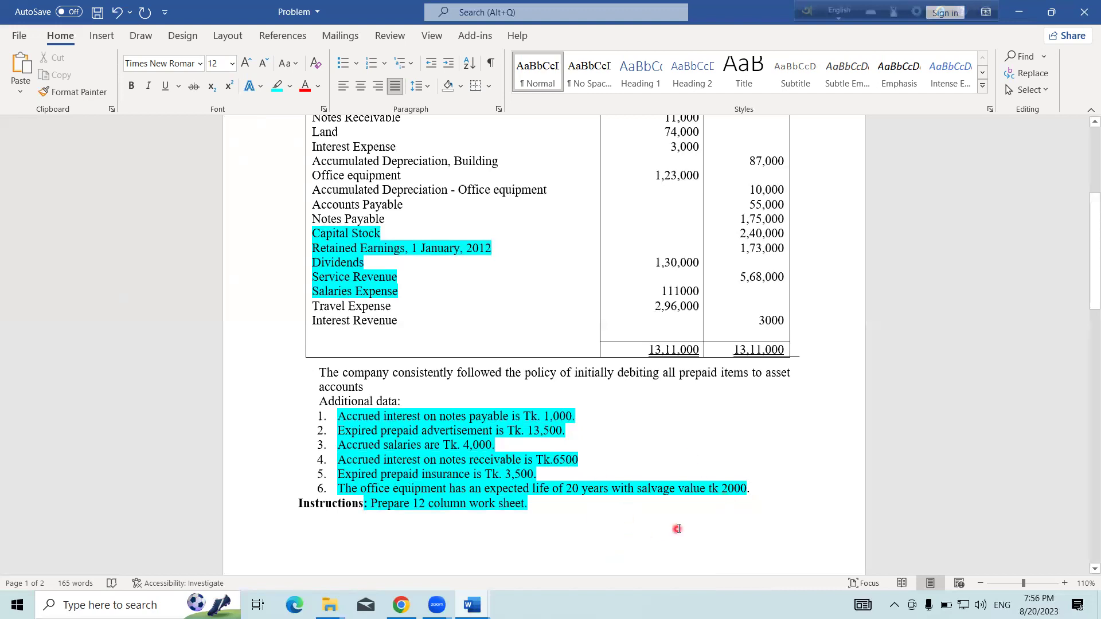
Write the depreciation formula "Dep = (Cost price – SV) / Life" below the instructions line of the Problem document.
left_click(580, 505)
key("Return")
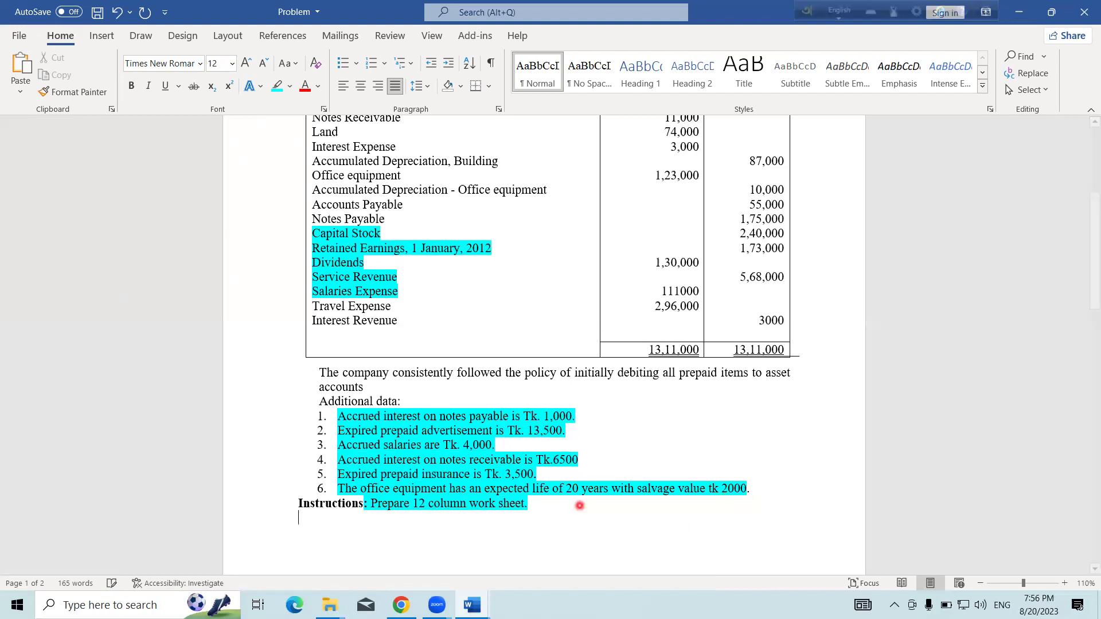
scroll(579, 506, "down", 3)
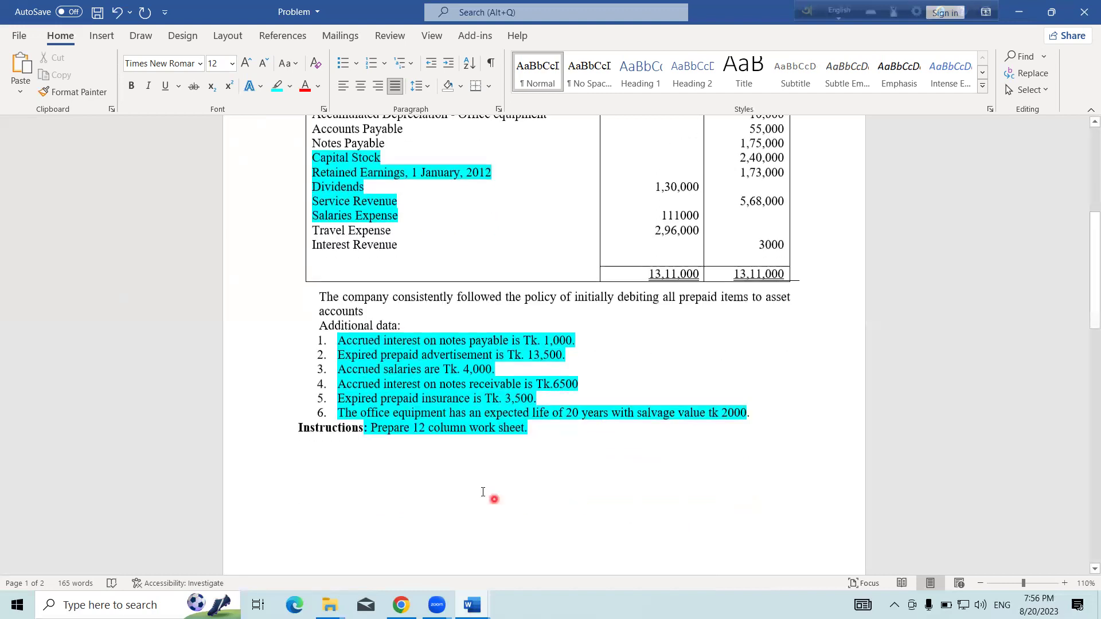
type("Dep =")
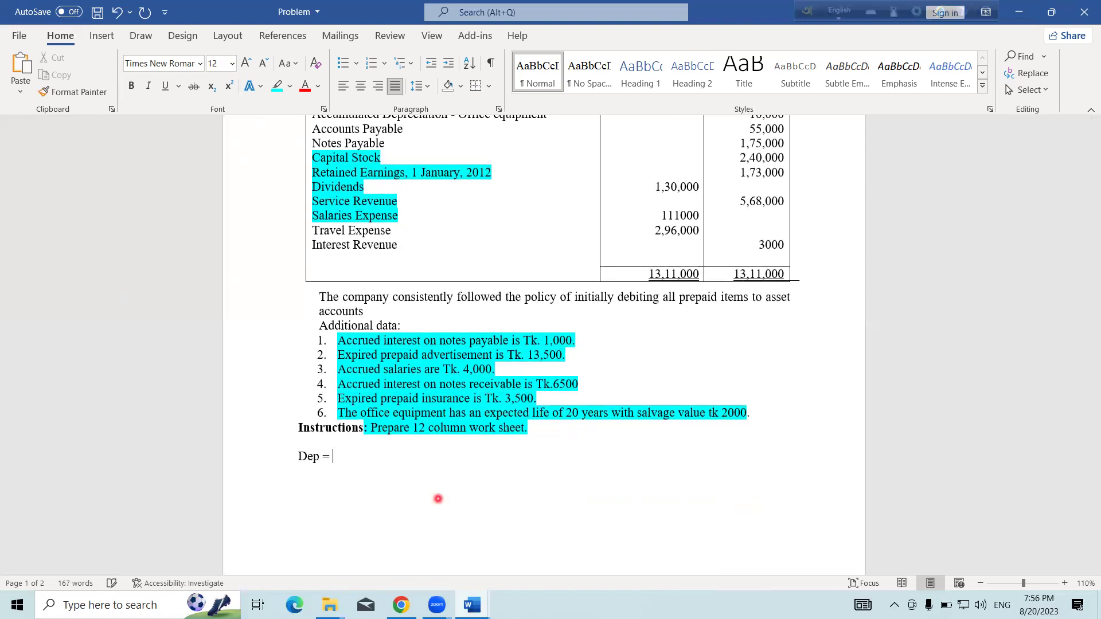
type(" (Cost prive")
key("BackSpace")
key("BackSpace")
type("ce ")
type("- S")
type("V)")
type(" / Life")
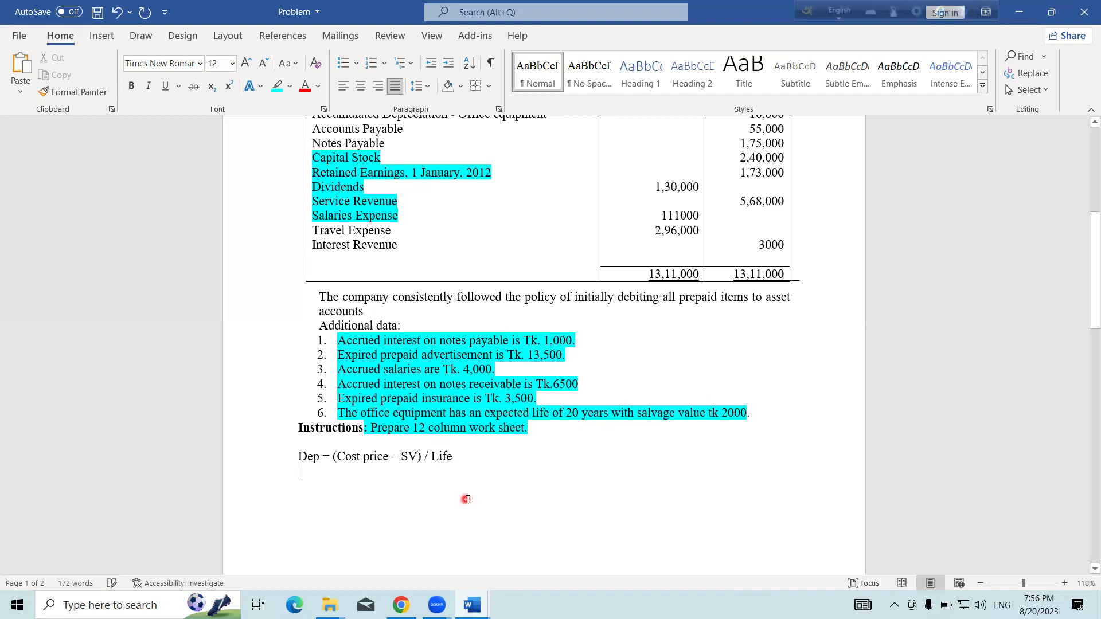
Look up the office equipment cost in the trial balance and add the line "= (123000 – 2000) / 20" below the depreciation formula.
key("Return")
type("=")
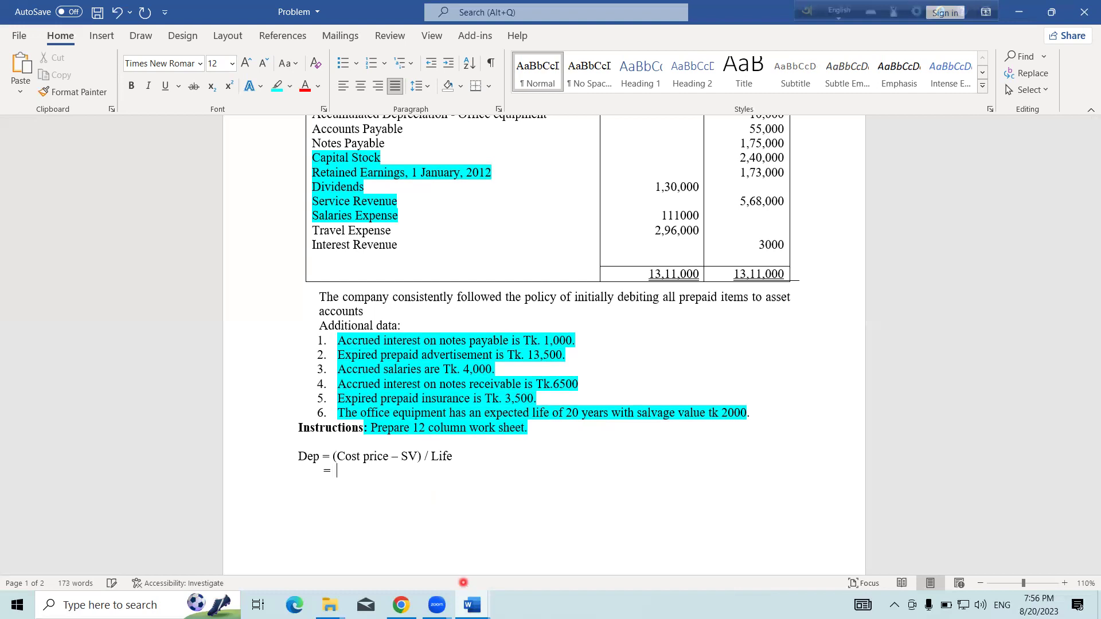
scroll(442, 411, "up", 4)
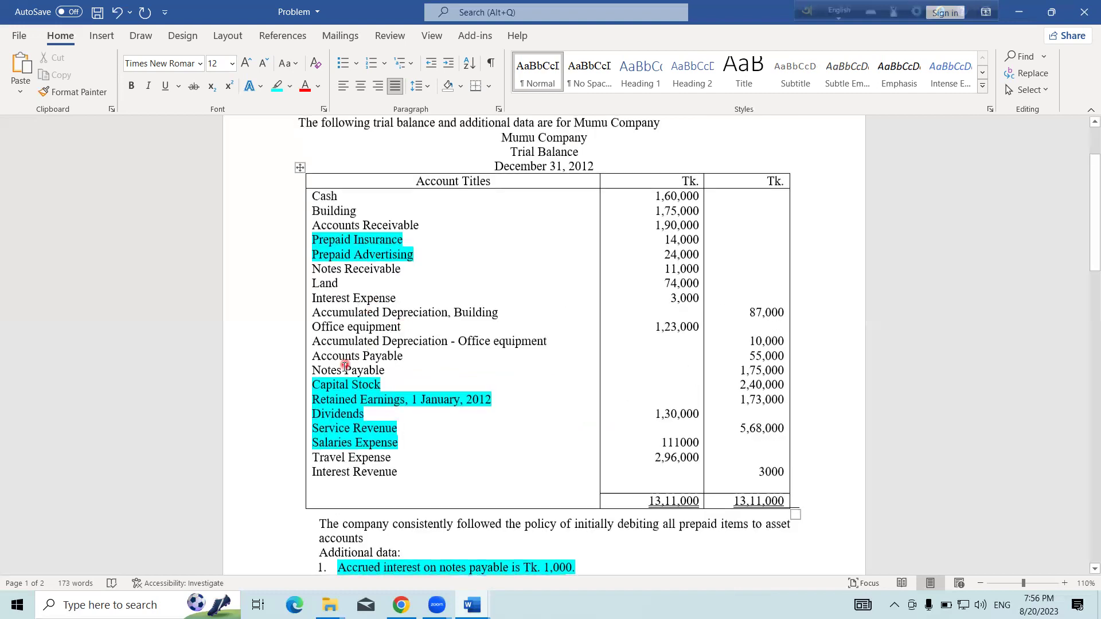
left_click_drag(314, 330, 405, 328)
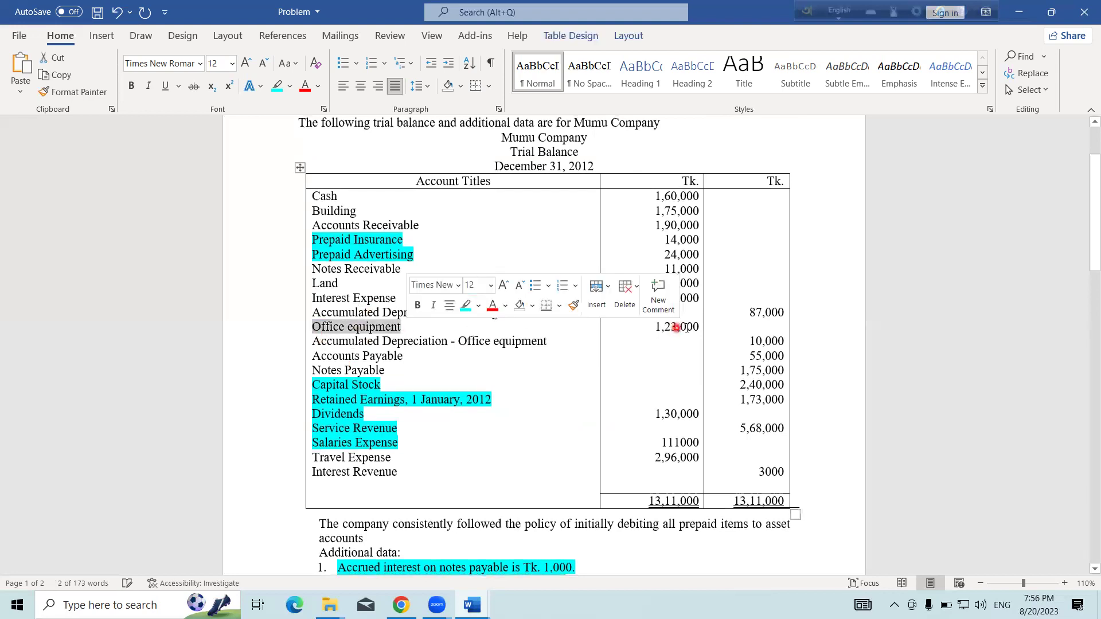
left_click_drag(657, 329, 698, 328)
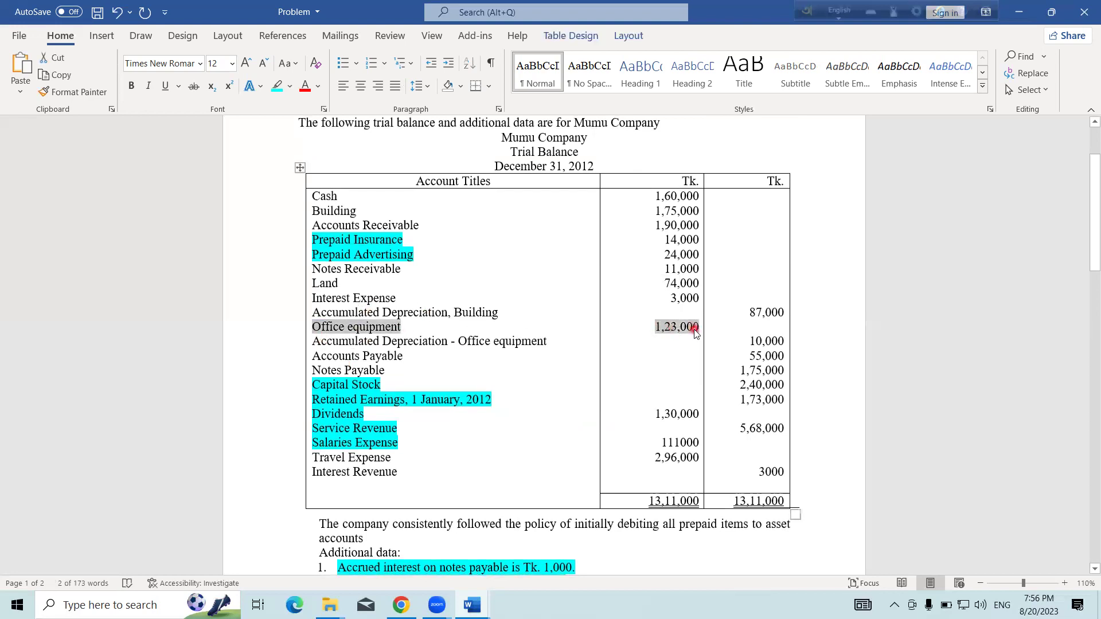
scroll(730, 436, "down", 3)
scroll(373, 413, "down", 3)
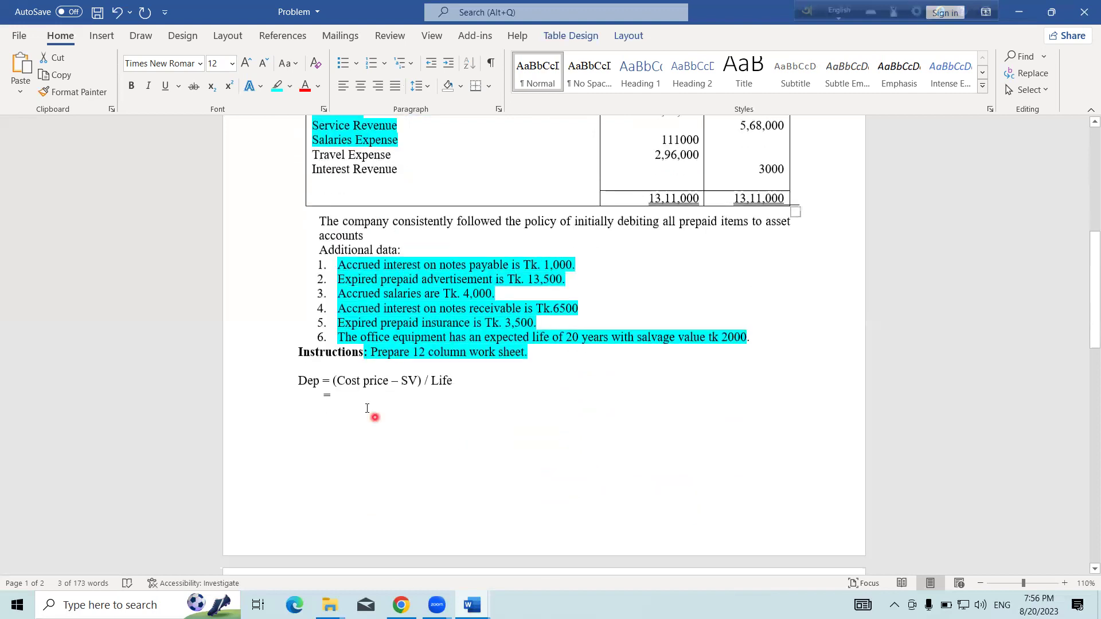
left_click(356, 399)
type("(123000")
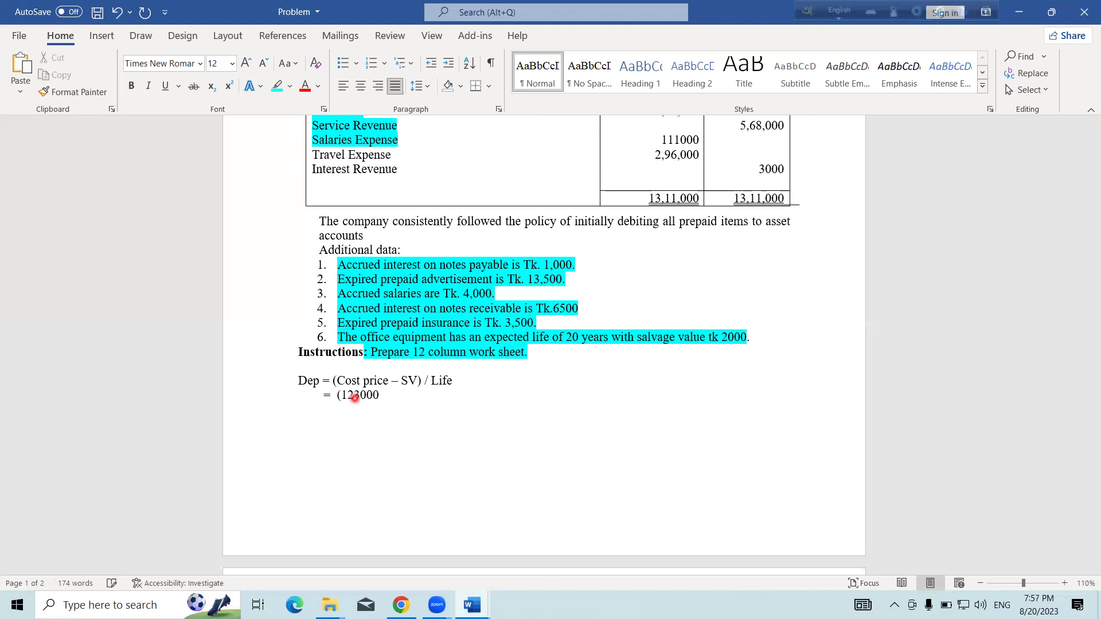
type("- 20000")
key("BackSpace")
type(") / 20")
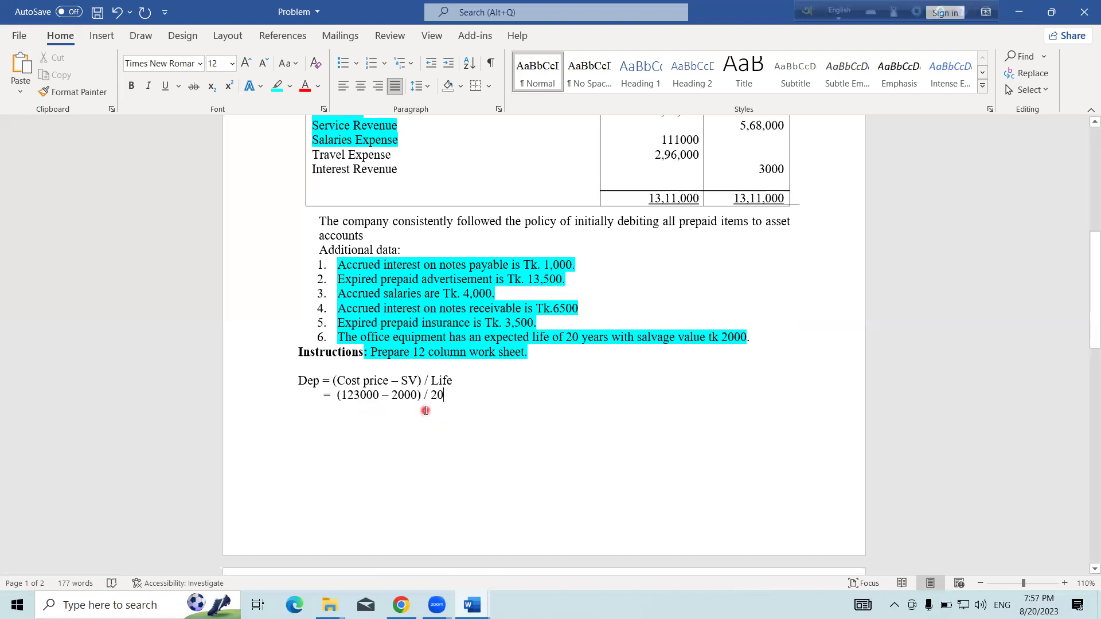
Align the substituted formula's equals sign and add the depreciation result "= 6050" on the line below it.
key("Return")
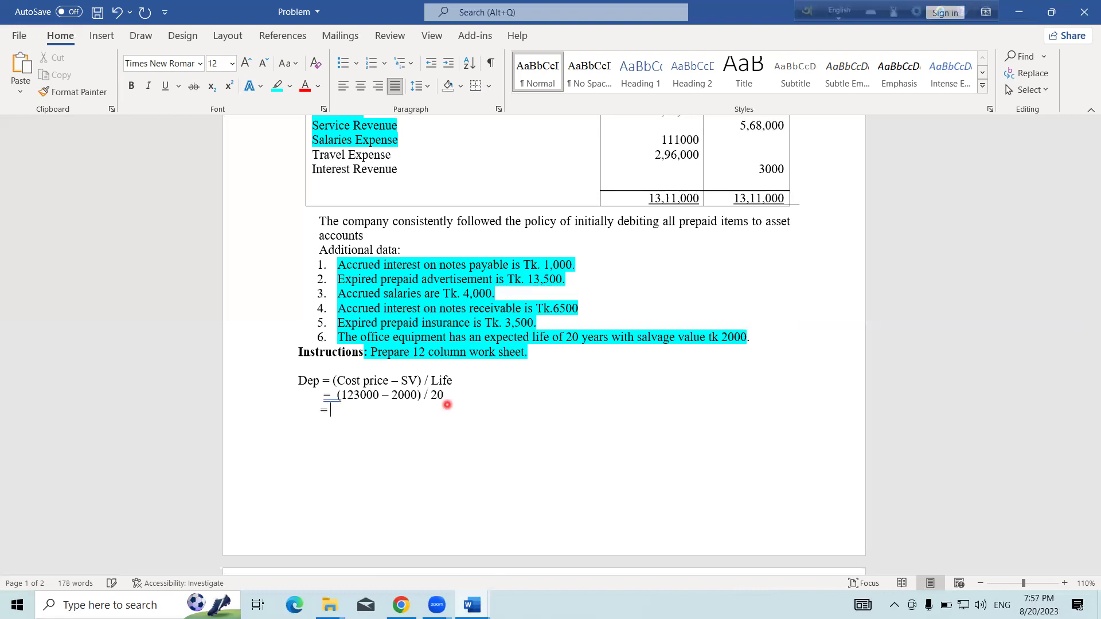
left_click(320, 394)
left_click(357, 417)
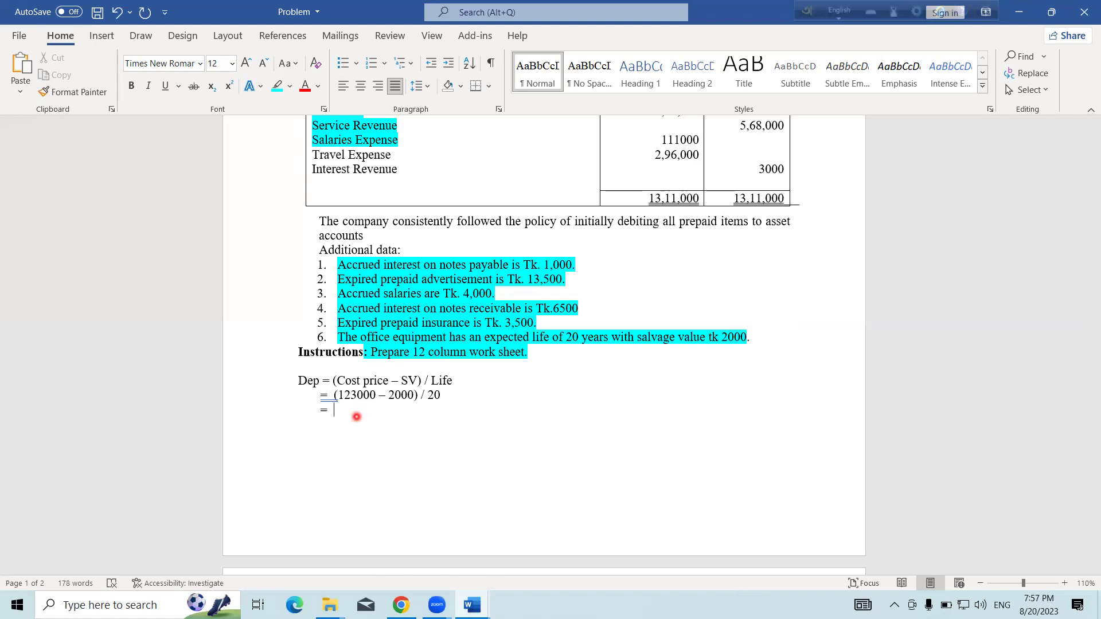
type("6050")
right_click(323, 410)
left_click(294, 415)
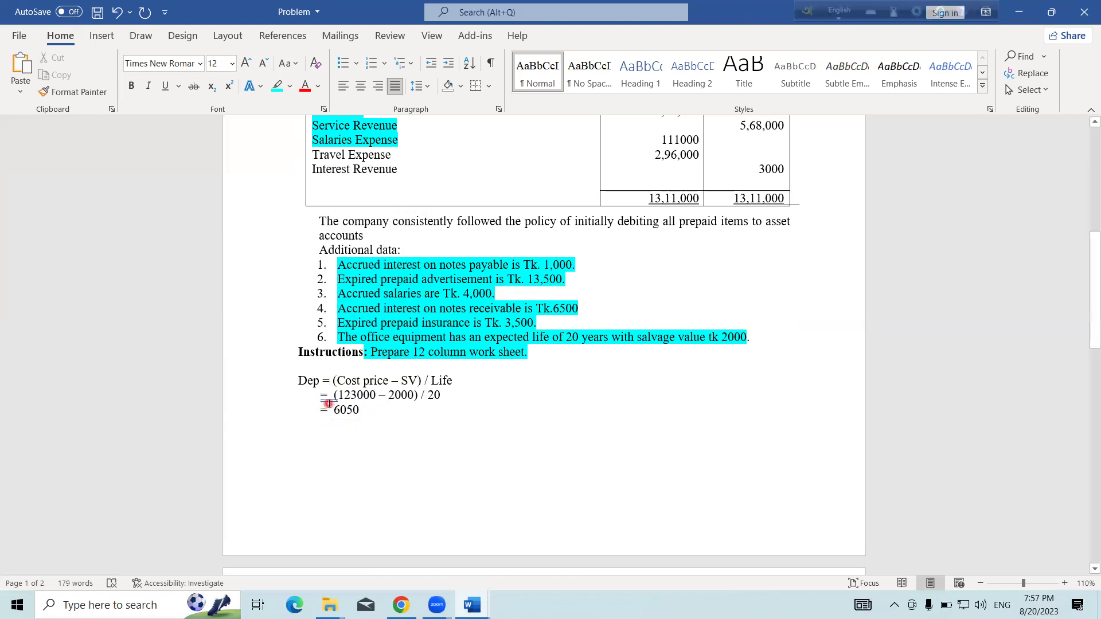
right_click(327, 407)
key("Escape")
Check the office equipment's accumulated depreciation account, switch to the Solution document and title the row below Insurance expense "Depreciation- Equipment".
scroll(467, 406, "up", 4)
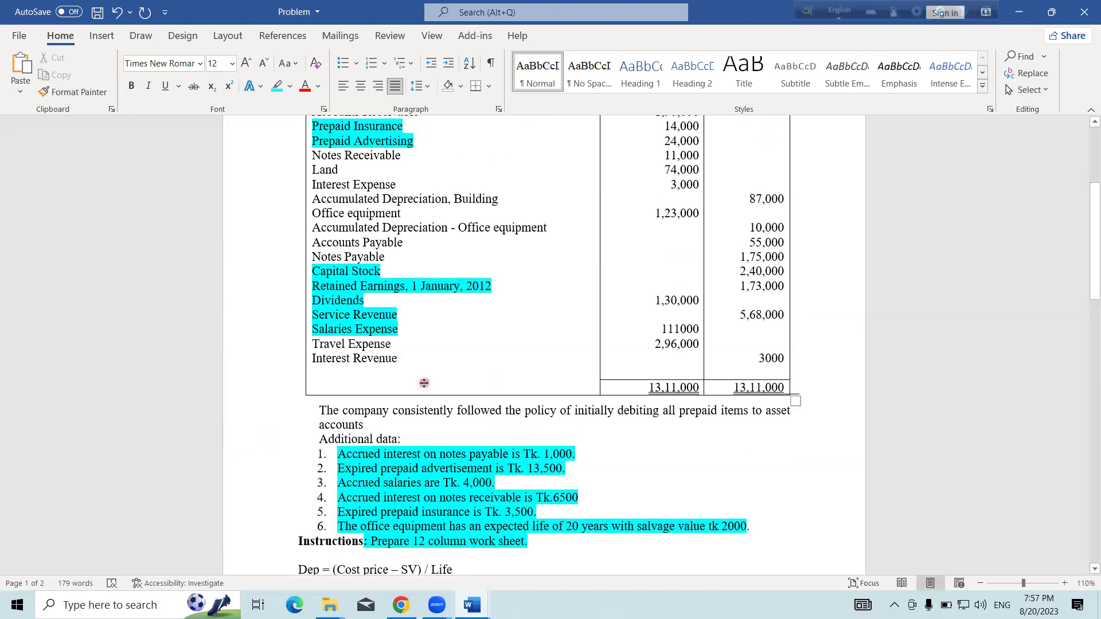
scroll(428, 383, "up", 2)
left_click_drag(313, 303, 532, 299)
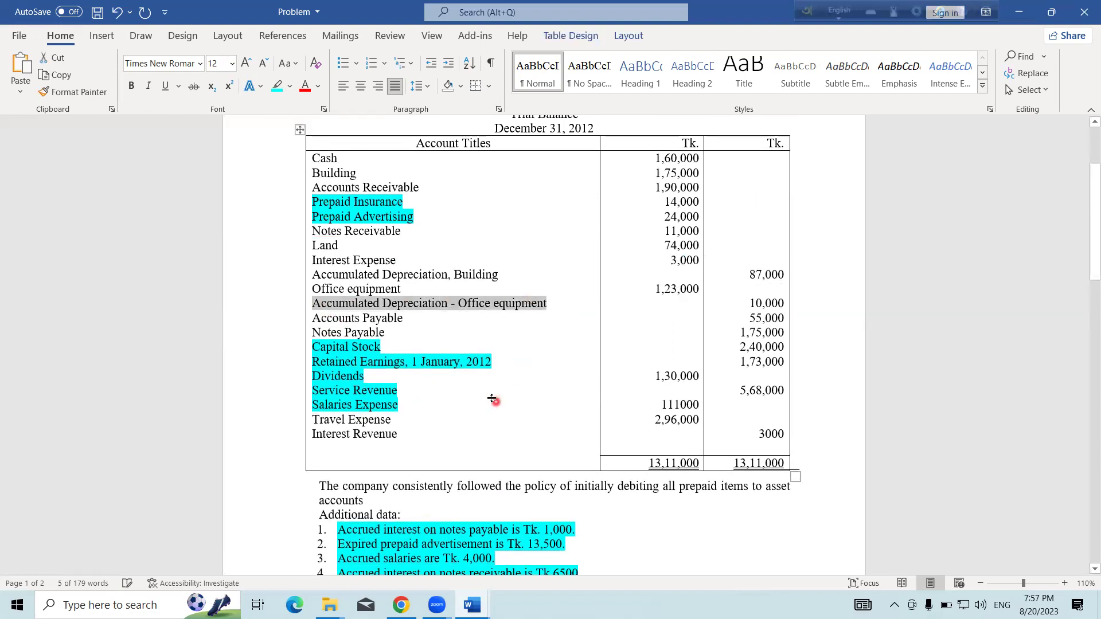
scroll(495, 401, "down", 3)
scroll(498, 427, "down", 1)
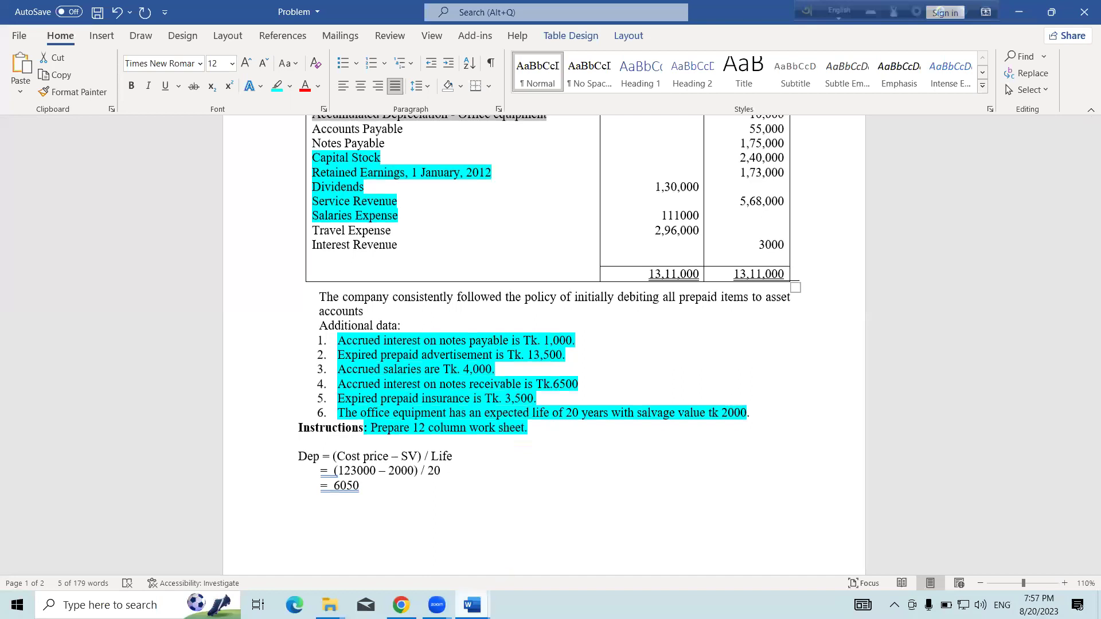
mouse_move(472, 604)
left_click(499, 571)
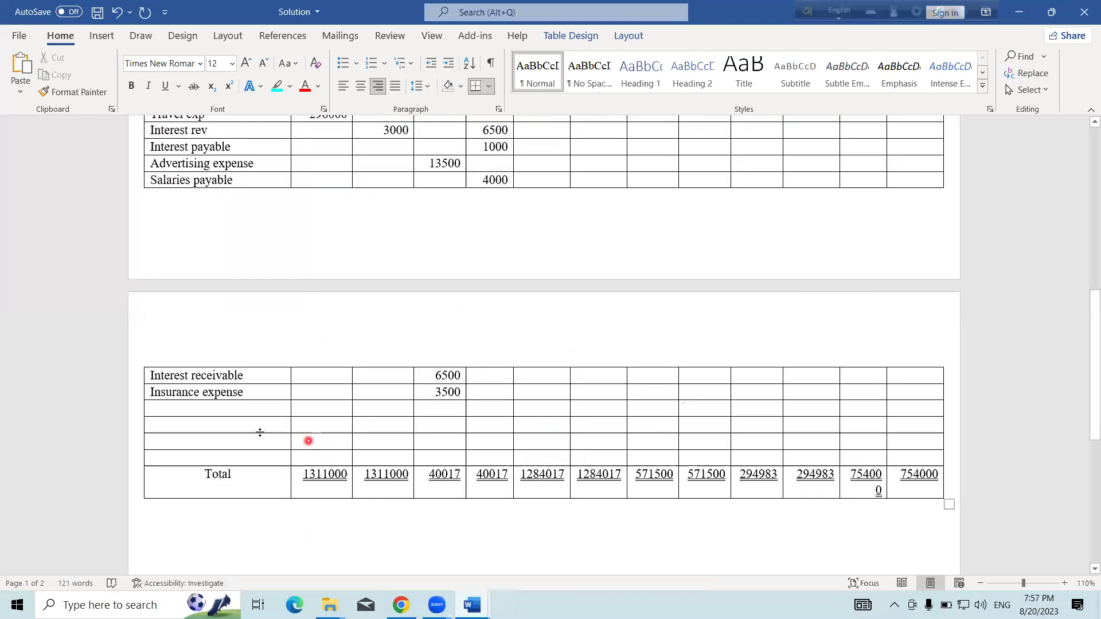
left_click(221, 408)
type("D")
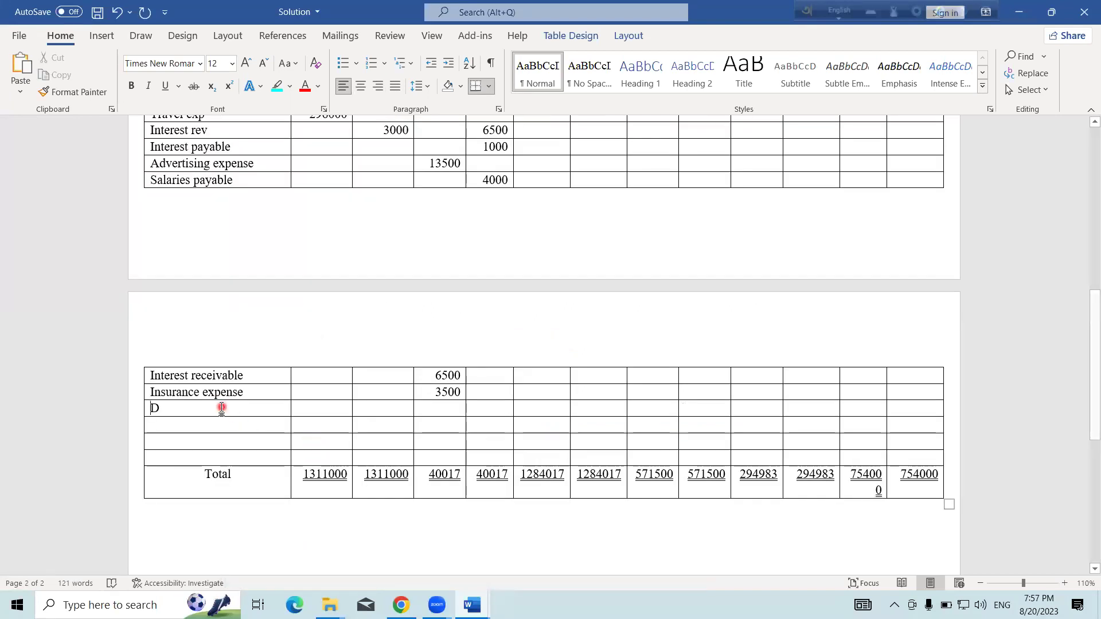
type("eprec")
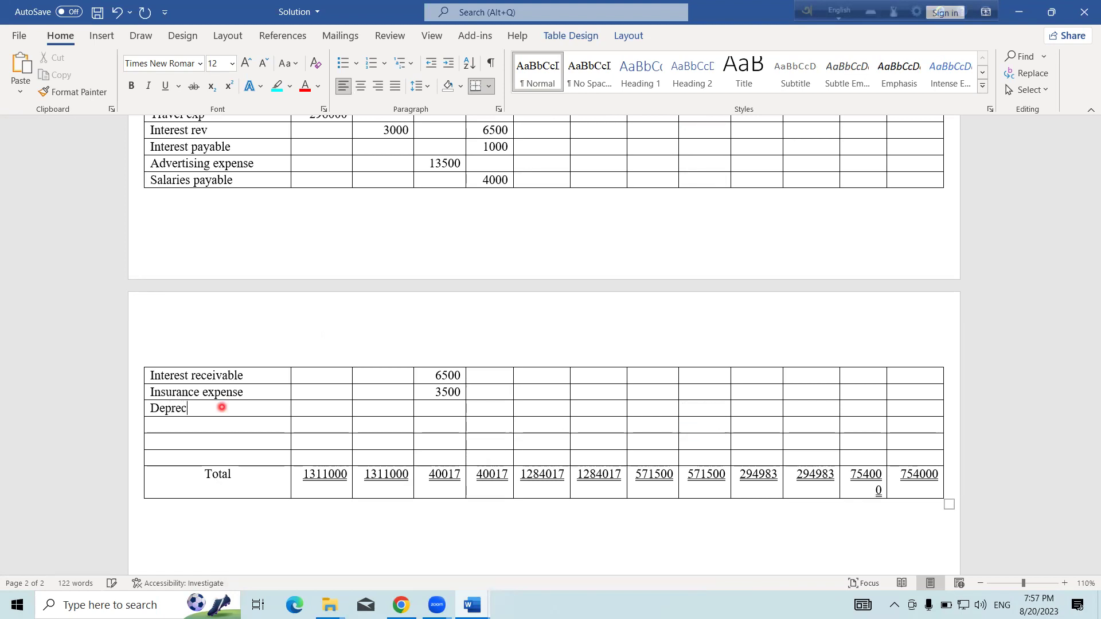
type("iatu")
key("BackSpace")
type("ion- Equipment")
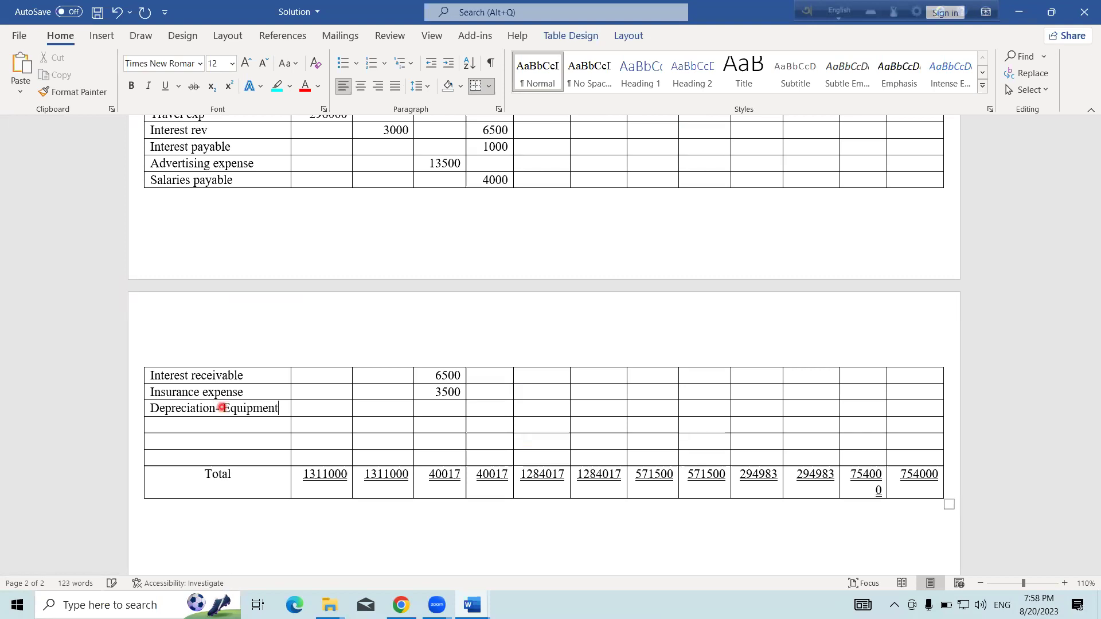
Enter 6050 as the adjustment debit for Depreciation- Equipment and as the adjustment credit for Acc. Dep. below Off equip.
left_click(452, 410)
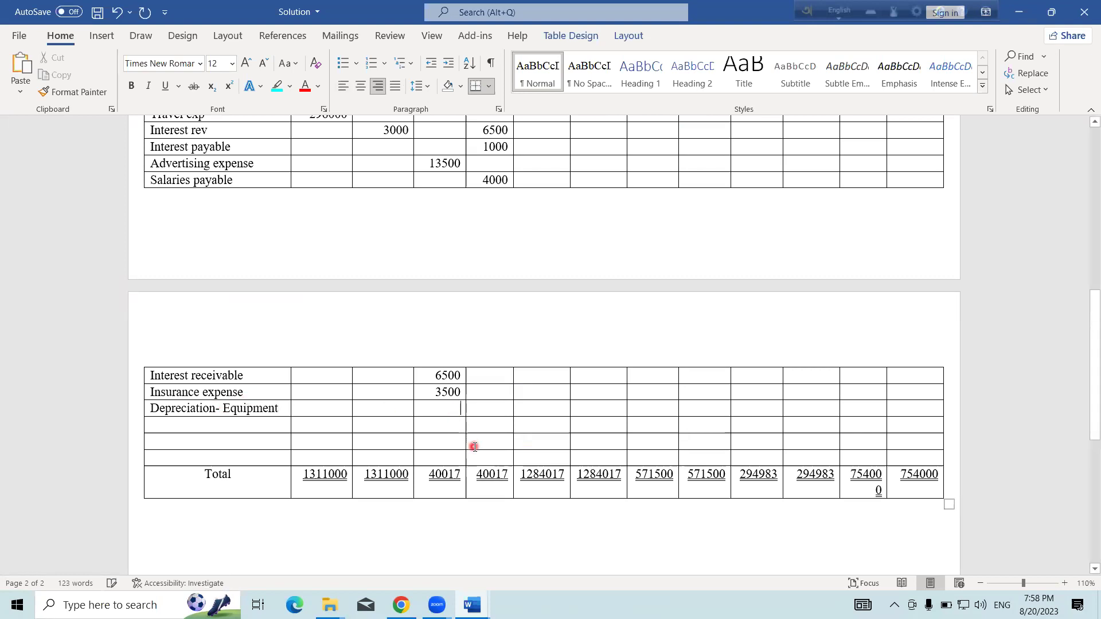
type("6050")
scroll(476, 436, "up", 3)
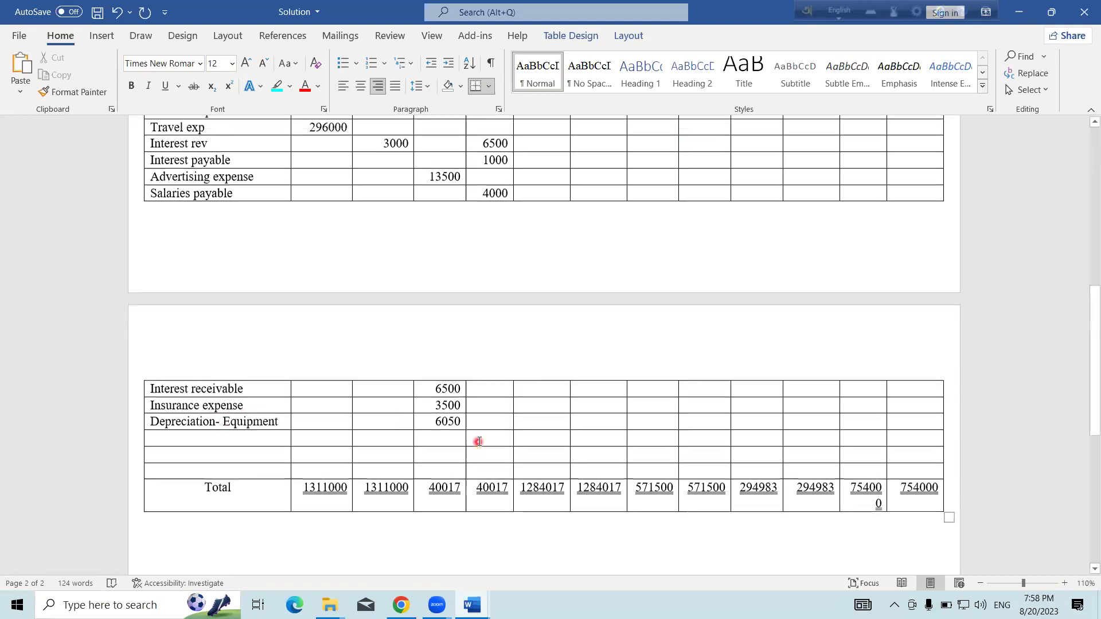
scroll(479, 423, "up", 5)
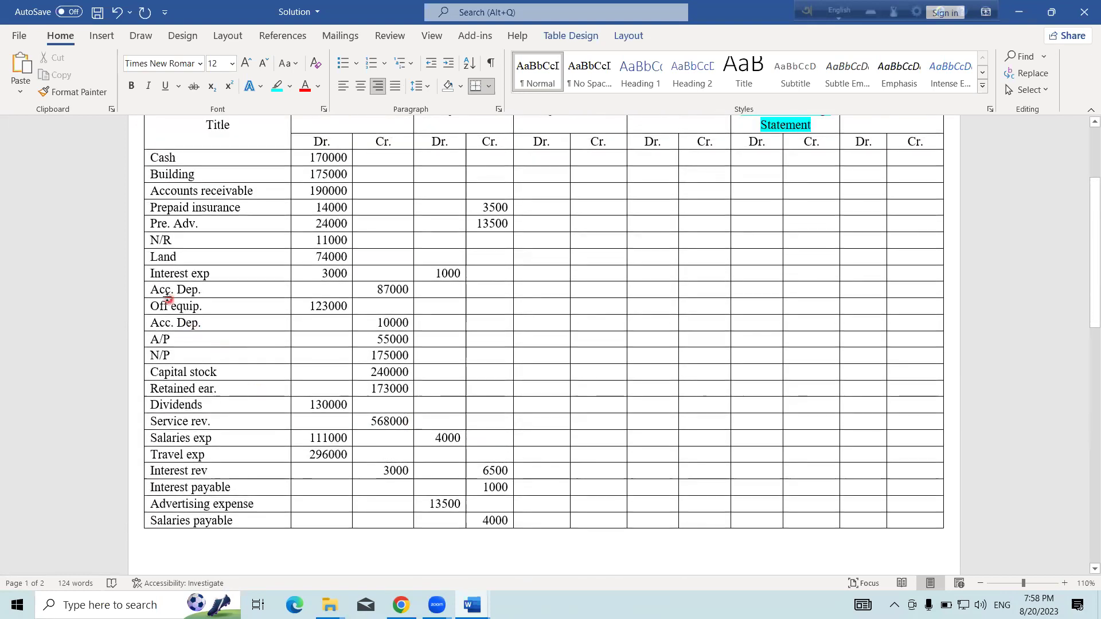
left_click(155, 323)
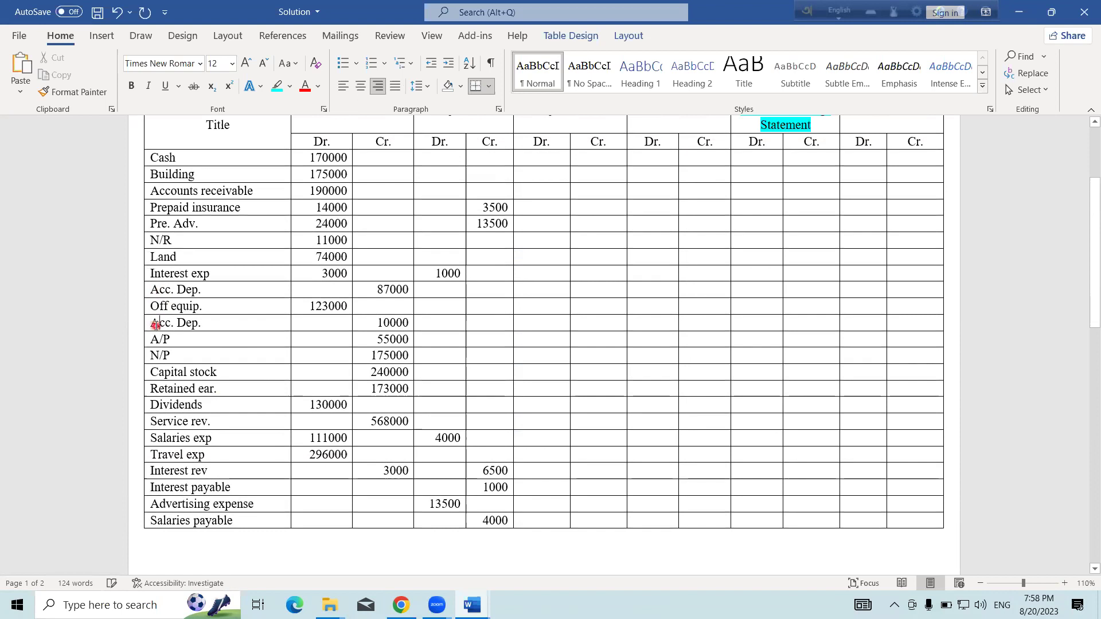
left_click(483, 325)
type("6050")
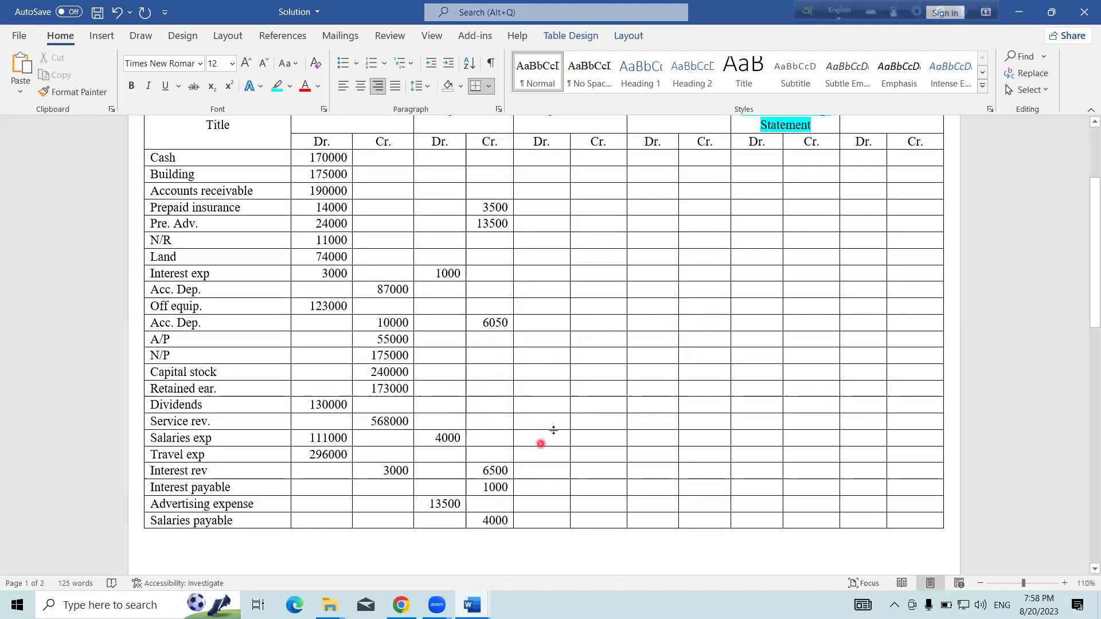
Enter the Adjusted T.B. debits for Cash as 170000, Building as 175000 and Accounts receivable as 190000.
scroll(521, 373, "up", 3)
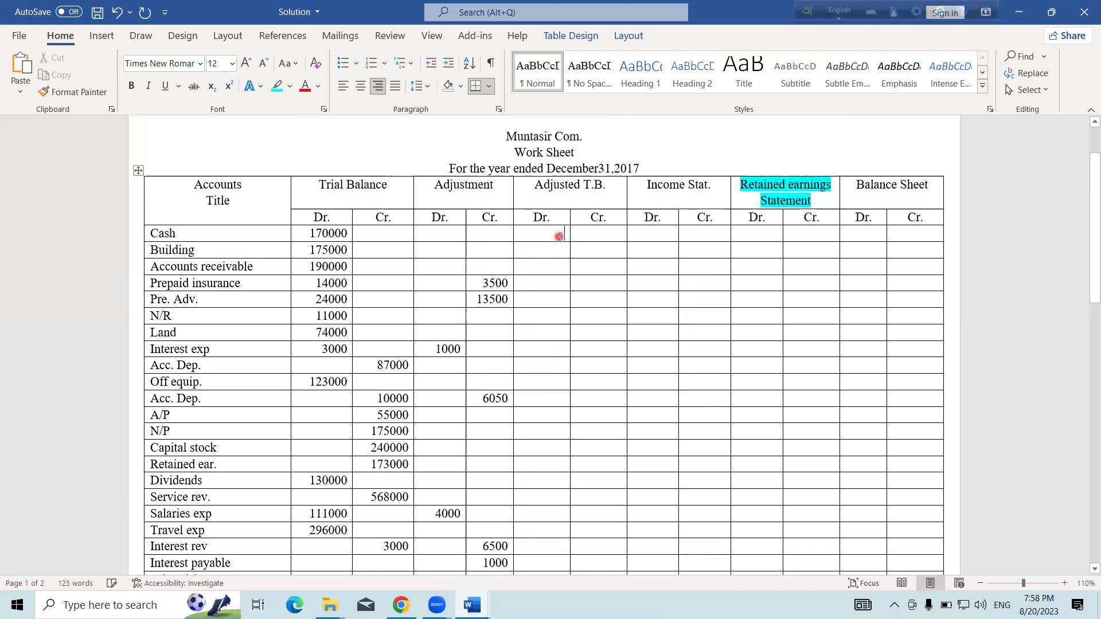
type("170000")
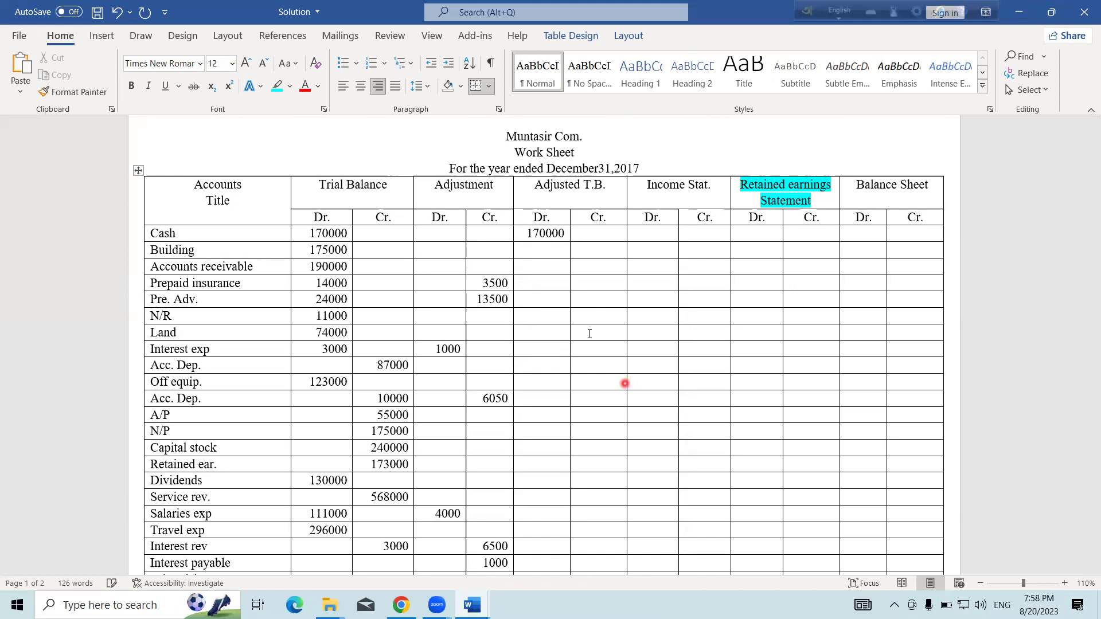
left_click(561, 250)
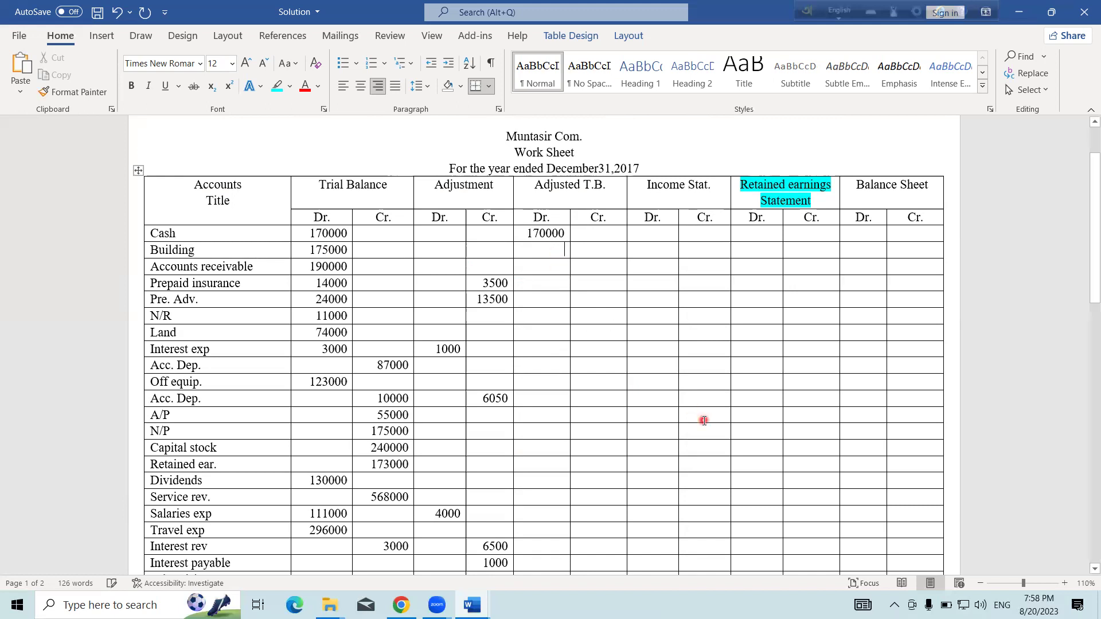
type("175000")
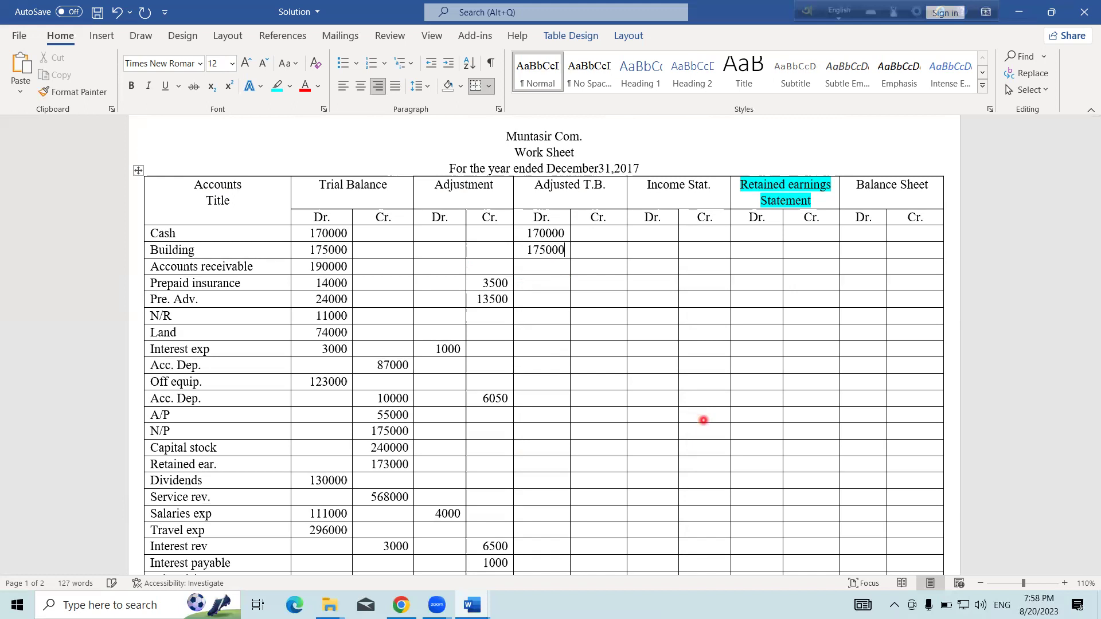
key("Down")
type("190000")
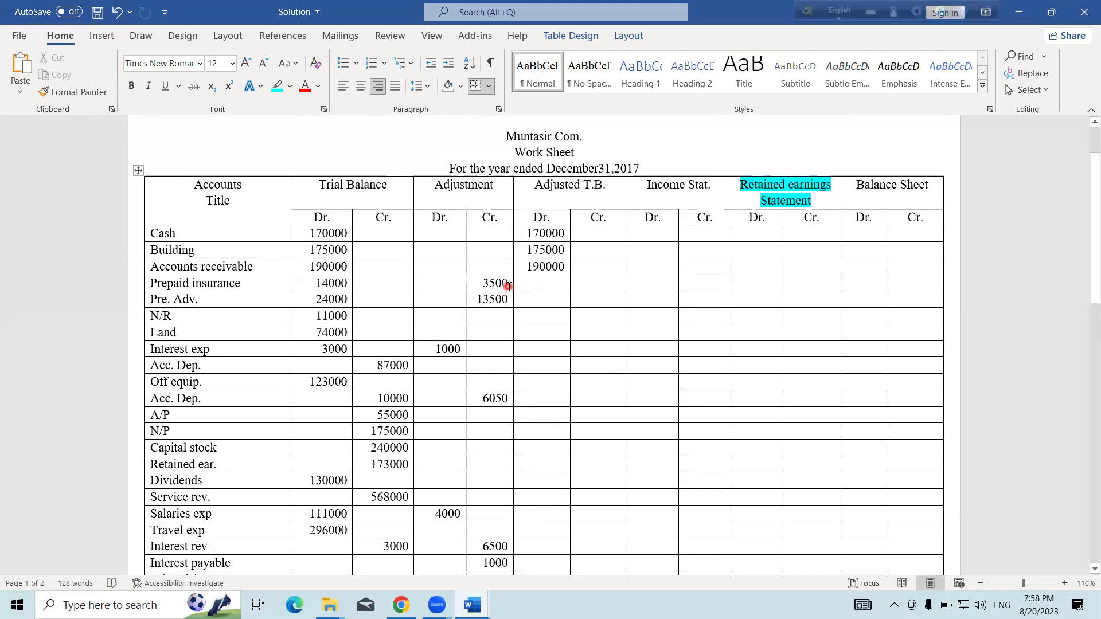
Enter the Adjusted T.B. debits for Prepaid insurance as 10500, Pre. Adv. as 10500 and N/R as 11000.
left_click(545, 282)
type("10500")
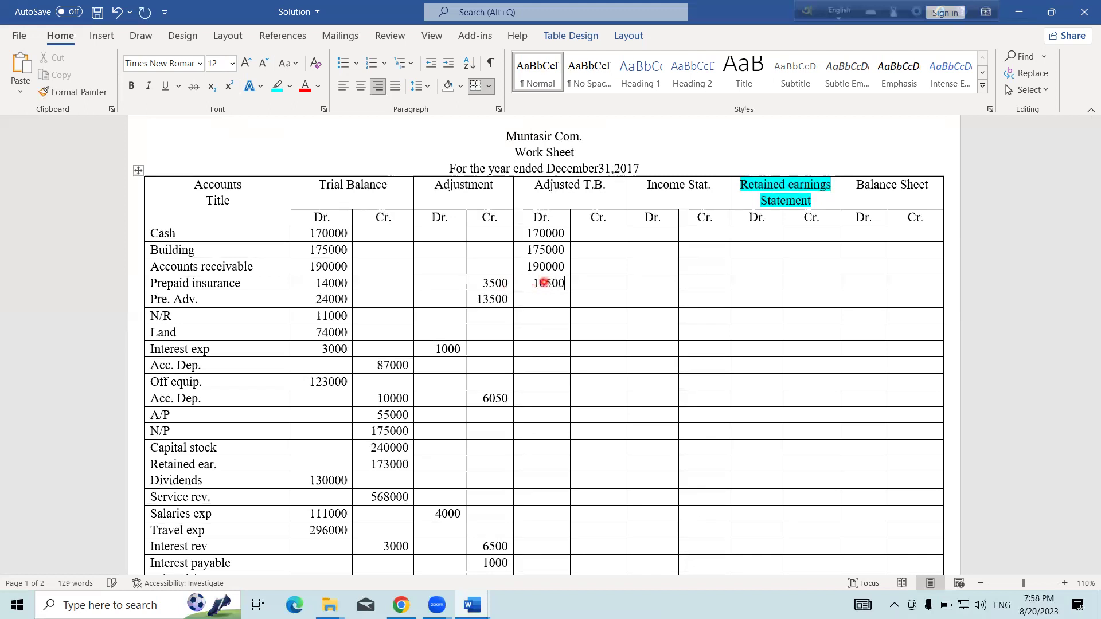
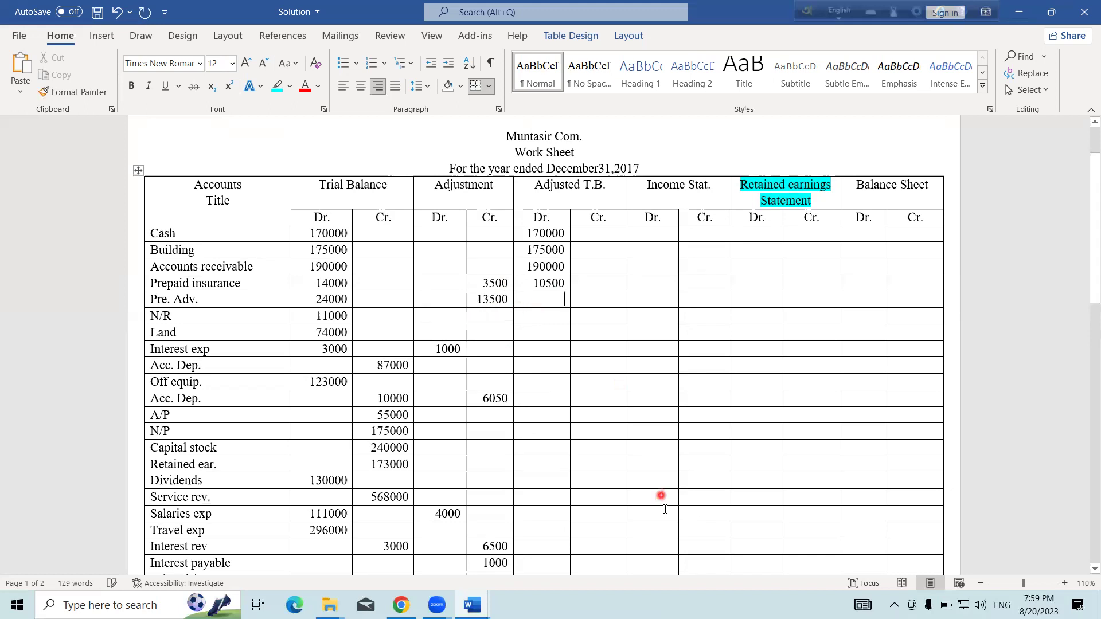
type("10500")
left_click(554, 316)
type("11")
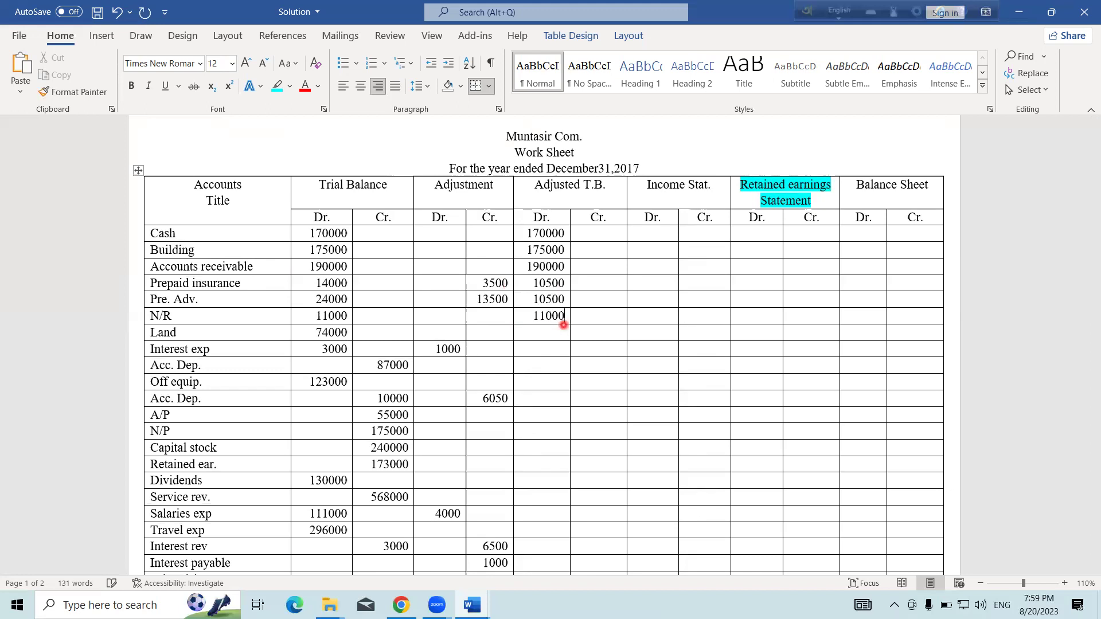
Enter the Adjusted T.B. debits for Land as 74000 and Interest exp as 4000.
left_click(524, 333)
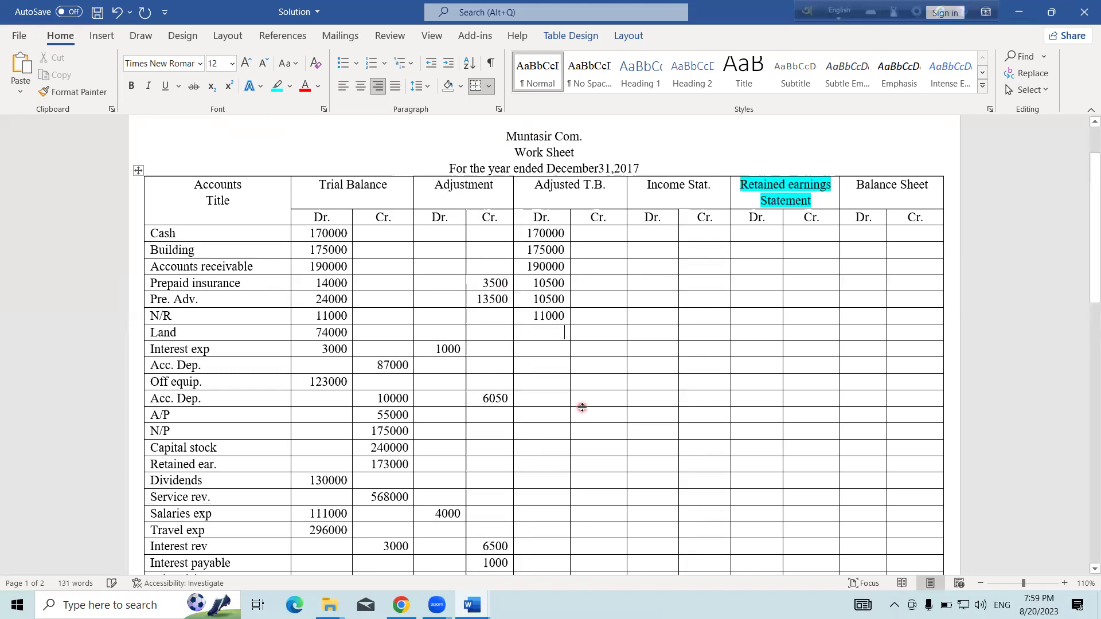
type("74000")
left_click(533, 356)
type("40")
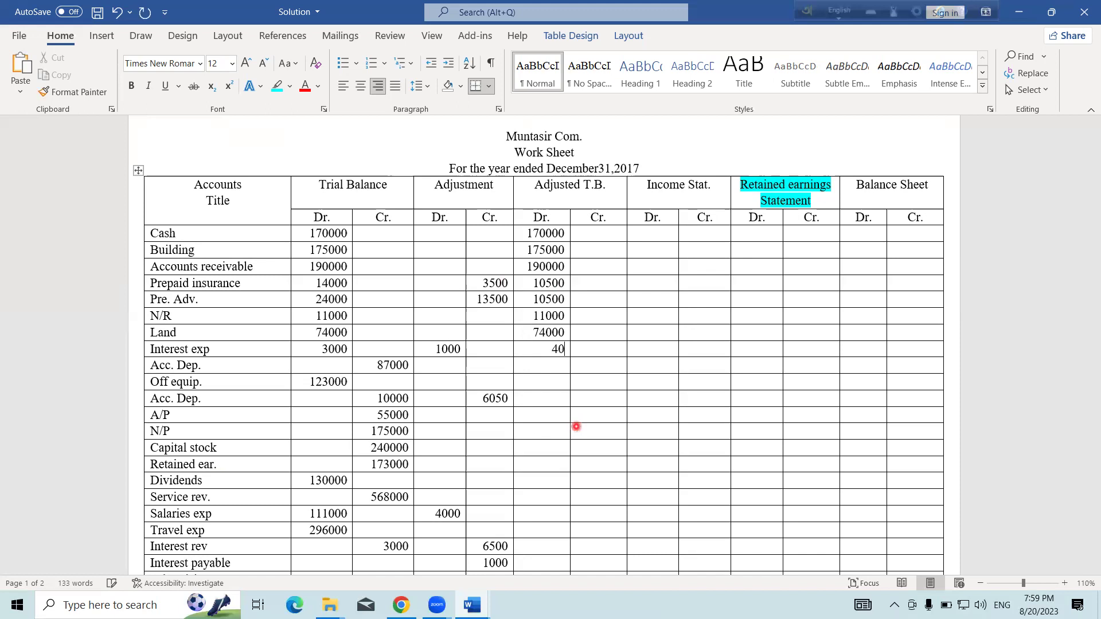
In Adjusted T.B., credit Acc. Dep. below Interest exp with 87000, debit Off equip. with 123000 and credit the Acc. Dep. below it with 16050.
scroll(577, 425, "down", 3)
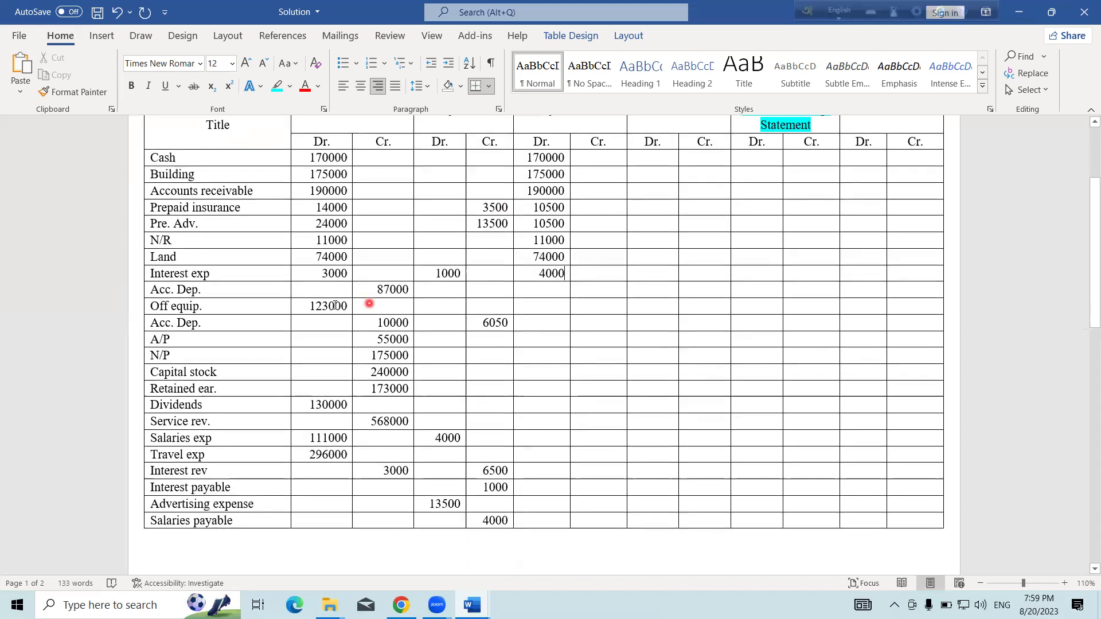
left_click(607, 292)
type("87000")
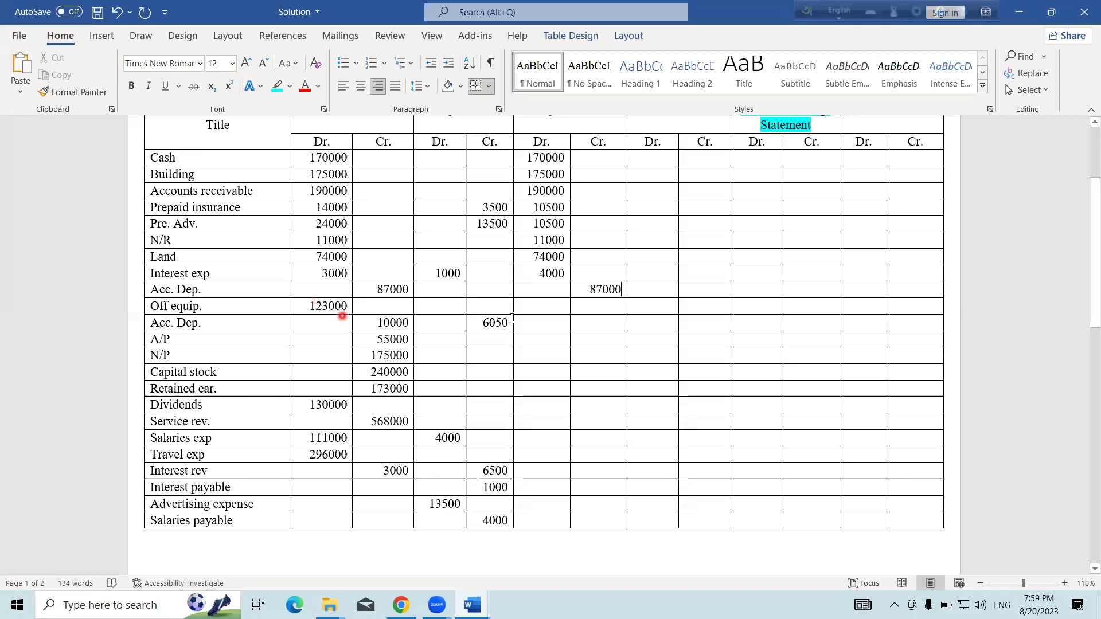
left_click(545, 310)
type("123000")
left_click(597, 323)
type("16050")
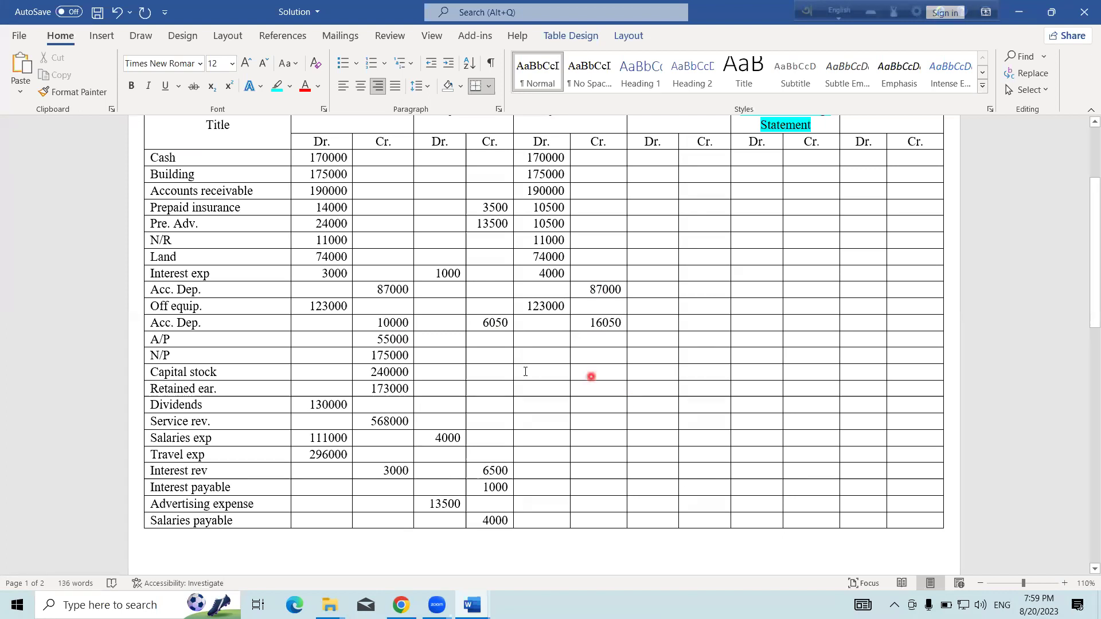
Enter the Adjusted T.B. credits for A/P as 55000 and N/P as 175000, removing the bold from the N/P amount.
left_click(607, 340)
type("55000")
scroll(656, 388, "down", 3)
left_click(606, 249)
type("175000")
left_click_drag(580, 244, 625, 248)
key("ctrl+b")
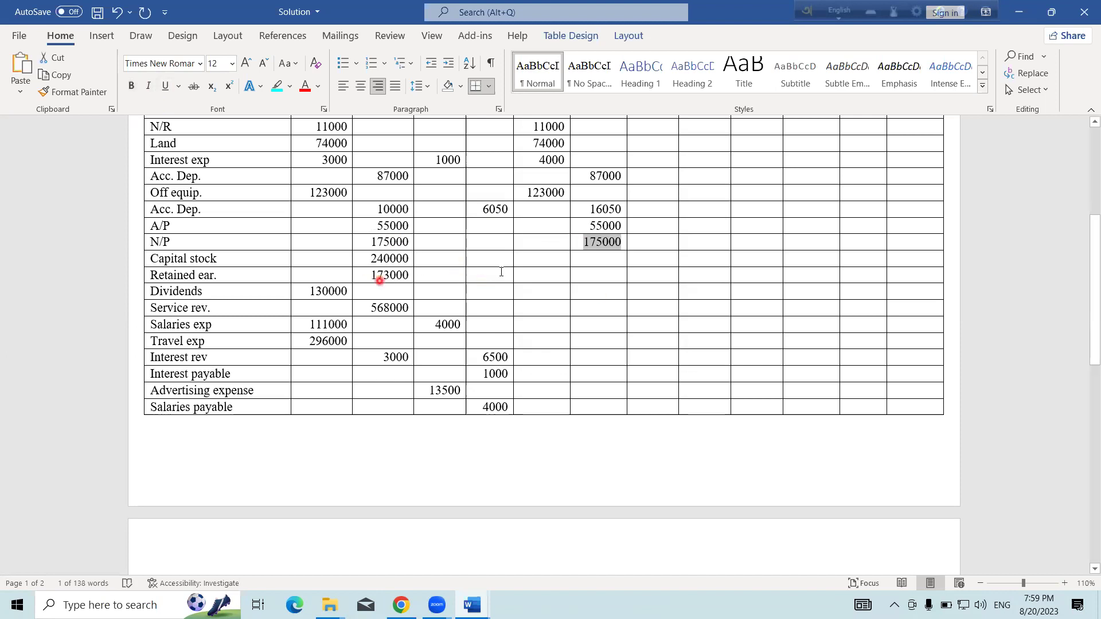
Enter the Adjusted T.B. credits for Capital stock as 240000 and Retained ear. as 173000, removing the bold from the Capital stock amount.
left_click(599, 261)
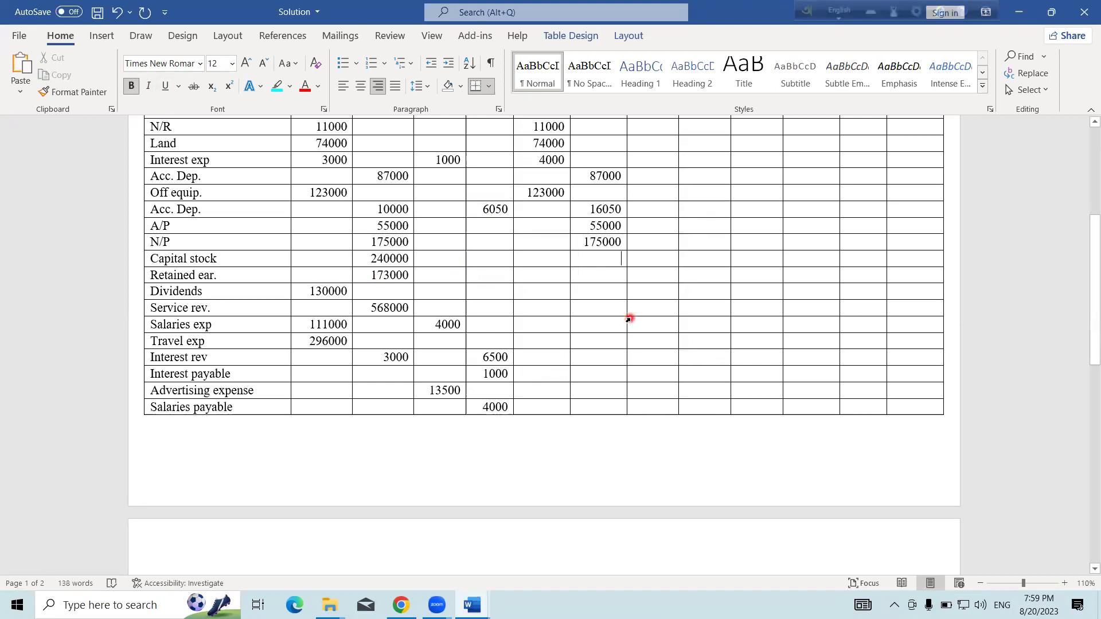
type("240000")
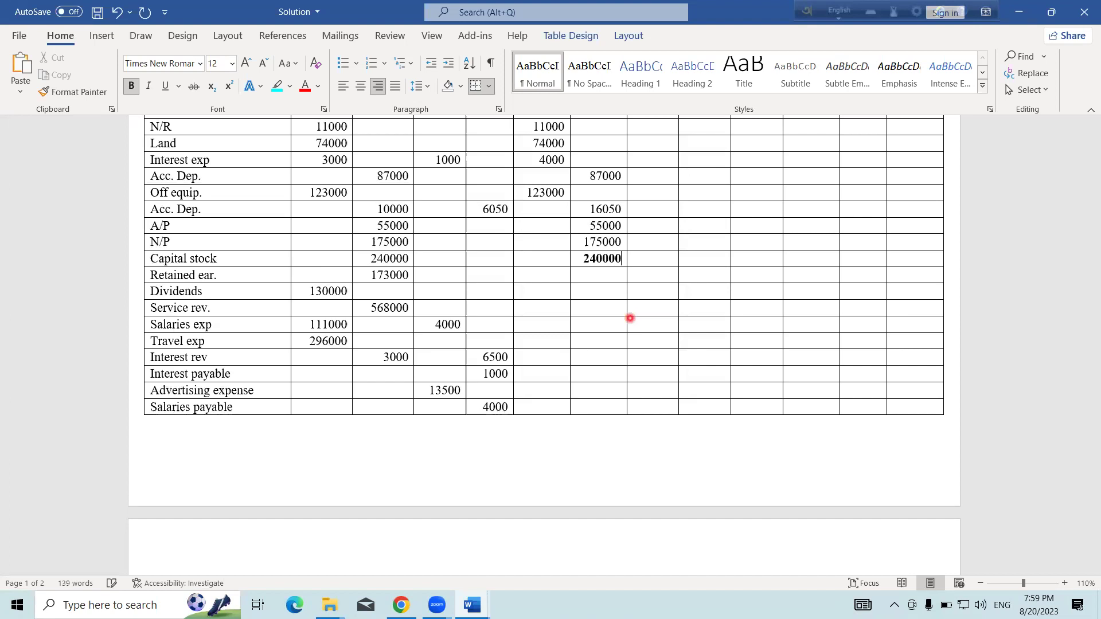
left_click(596, 274)
type("1")
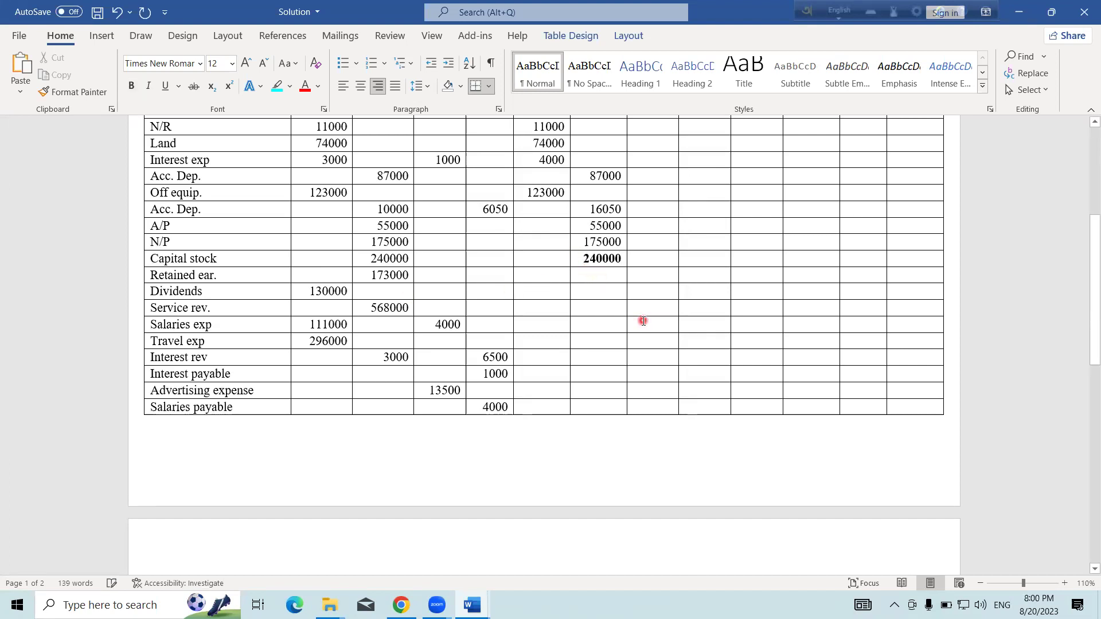
type("73000")
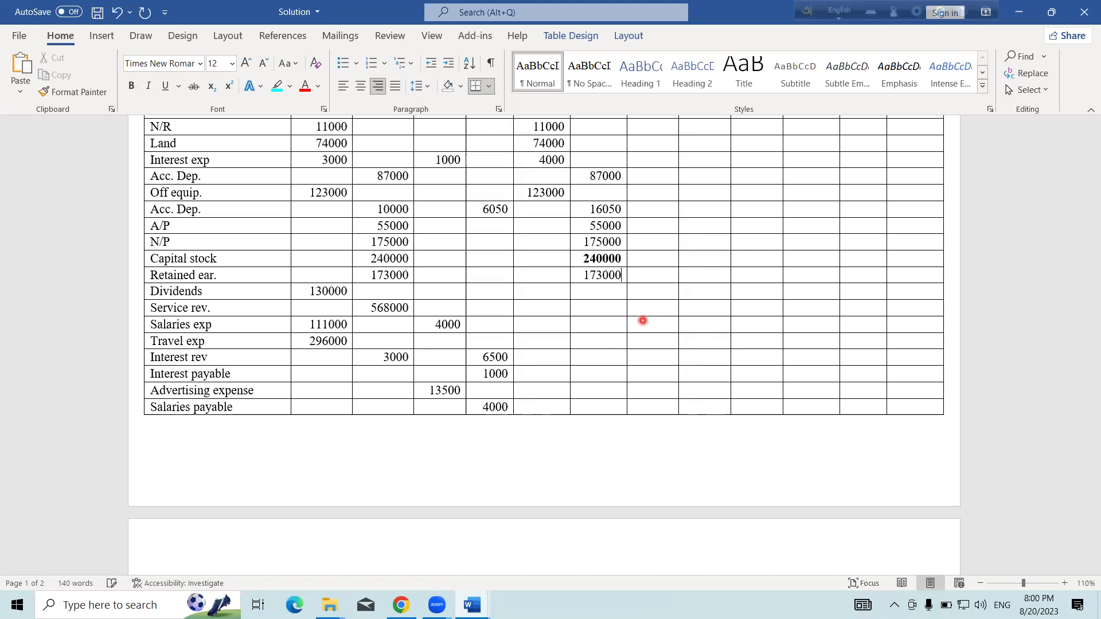
left_click_drag(583, 261, 614, 264)
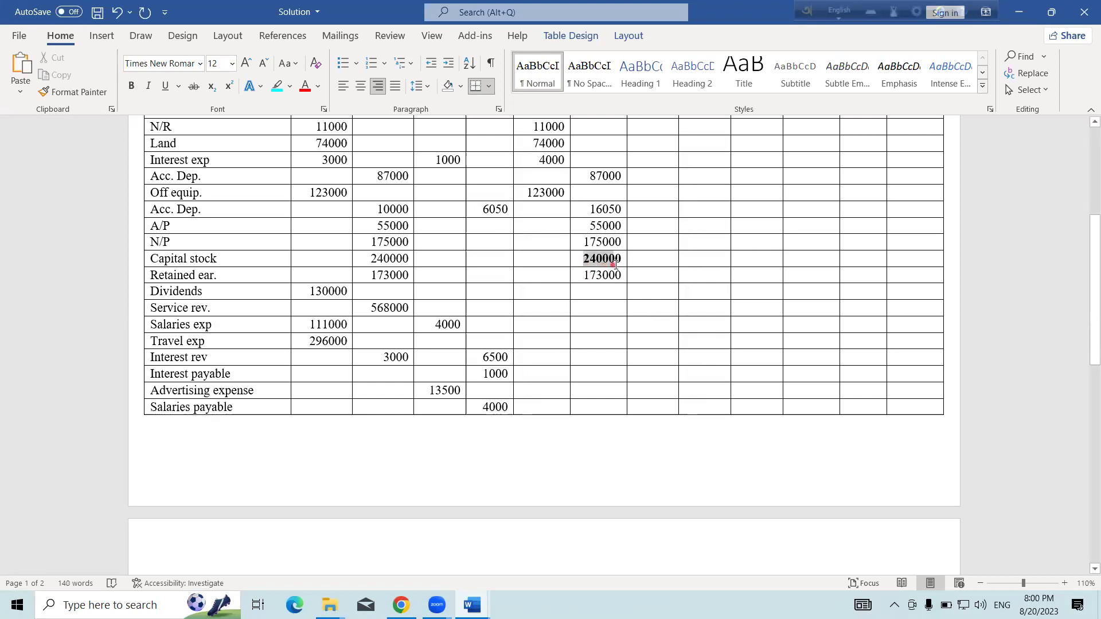
key("ctrl+b")
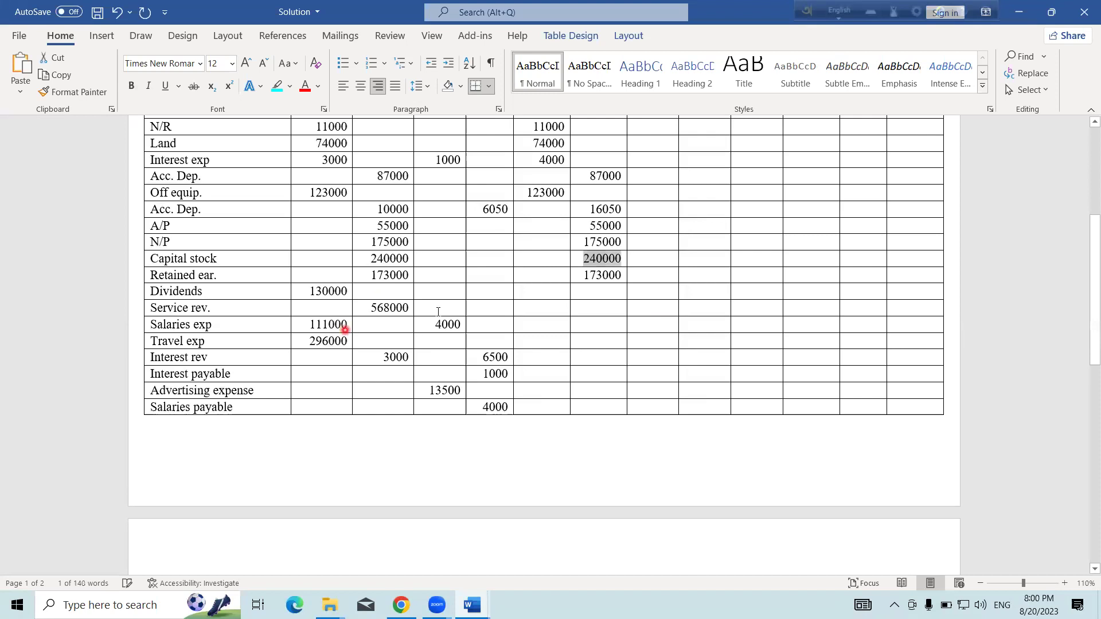
Enter 130000 as the Adjusted T.B. debit for Dividends and 568000 as the credit for Service rev.
left_click(559, 292)
type("130000")
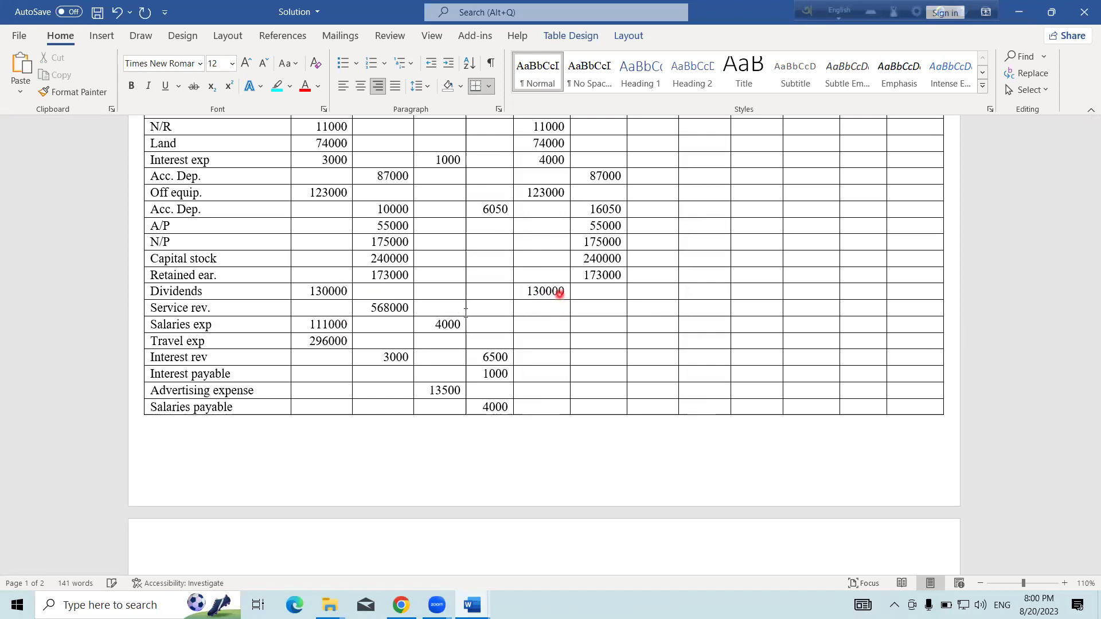
left_click(611, 310)
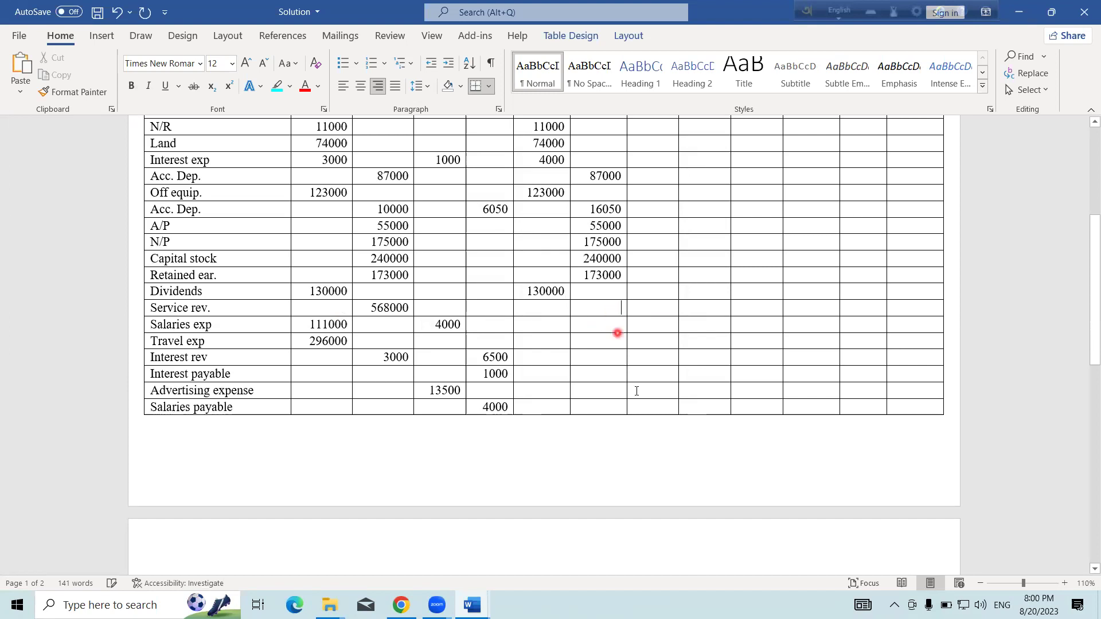
type("568000")
Enter the Adjusted T.B. debits for Salaries exp as 115000 and Travel exp as 296000.
left_click(553, 327)
type("115000")
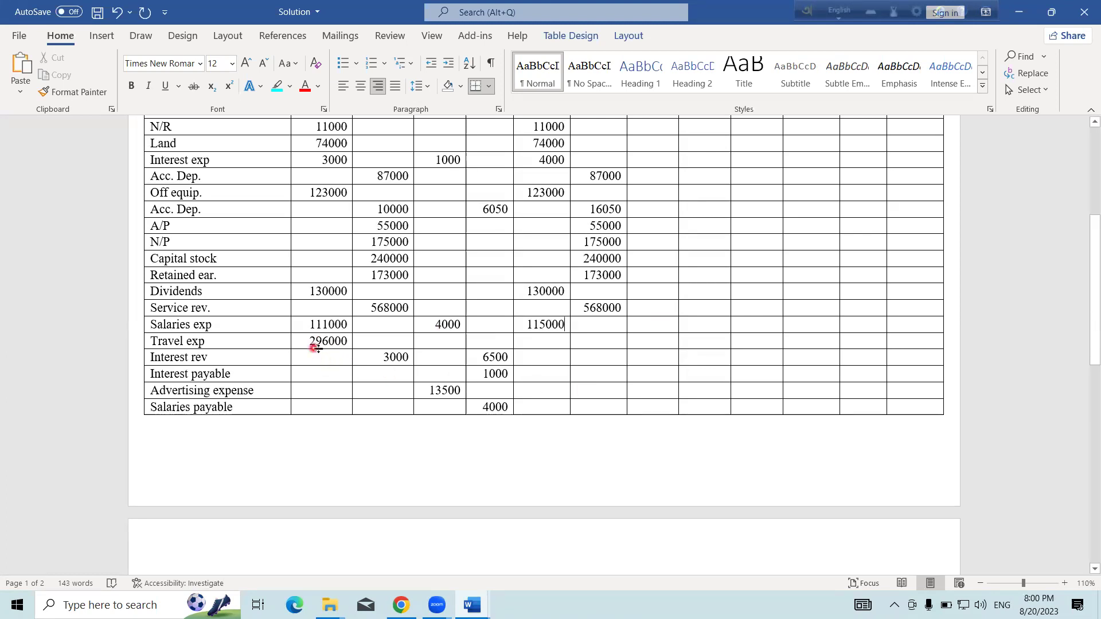
left_click(531, 342)
type("296000")
Enter the Adjusted T.B. credits for Interest rev as 9500 and Interest payable as 1000.
left_click(509, 370)
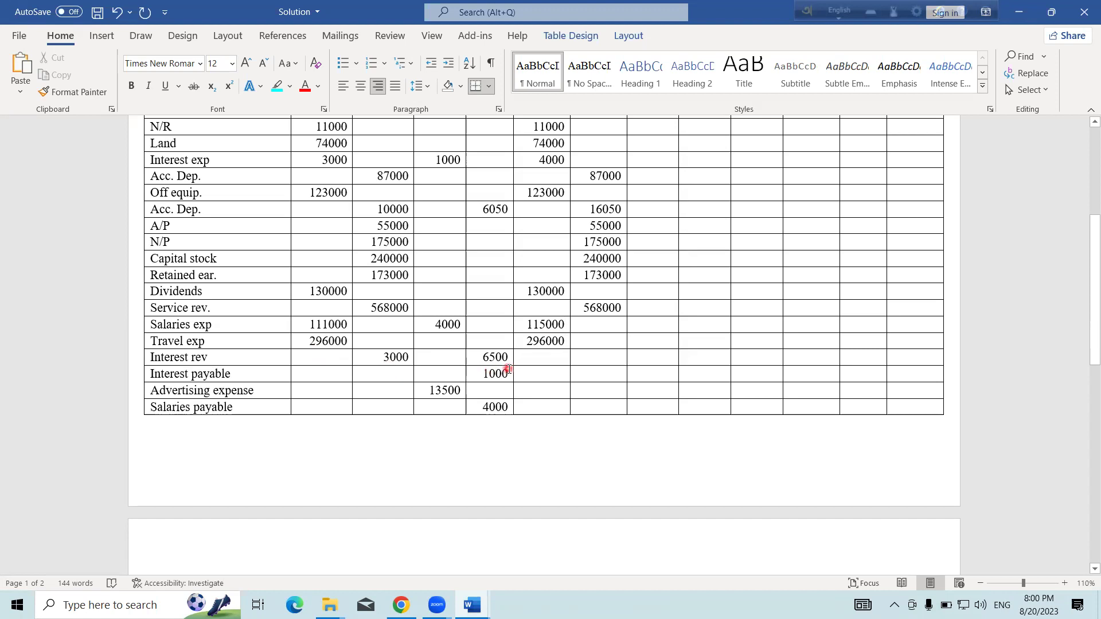
left_click(596, 358)
type("9500")
left_click(581, 376)
type("1000")
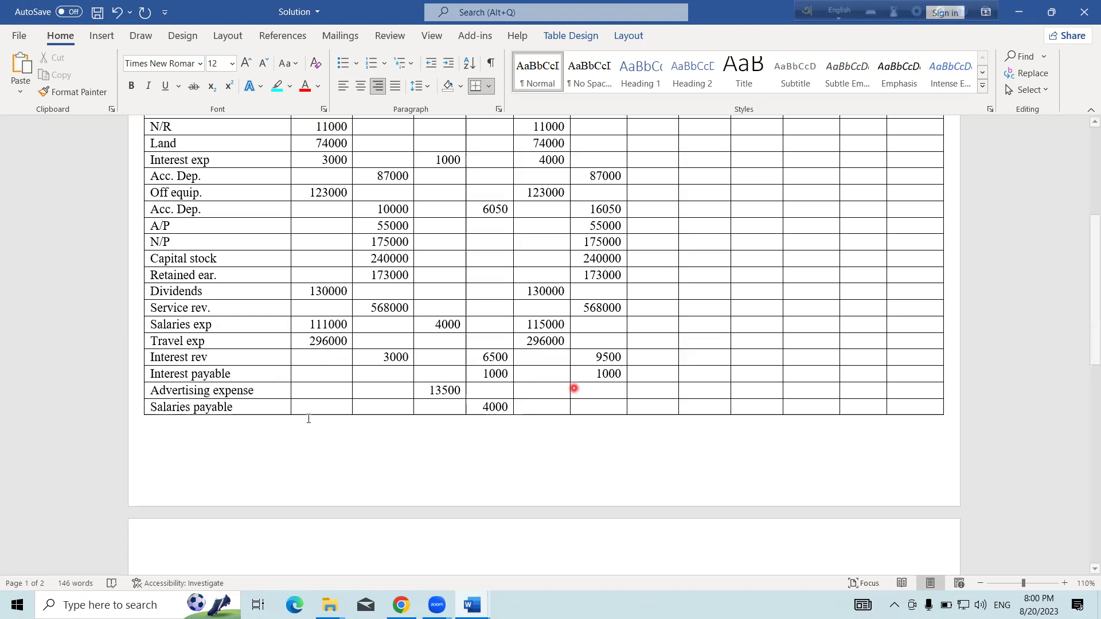
Enter 13500 as the Adjusted T.B. debit for Advertising expense and 4000 as the credit for Salaries payable.
left_click(561, 396)
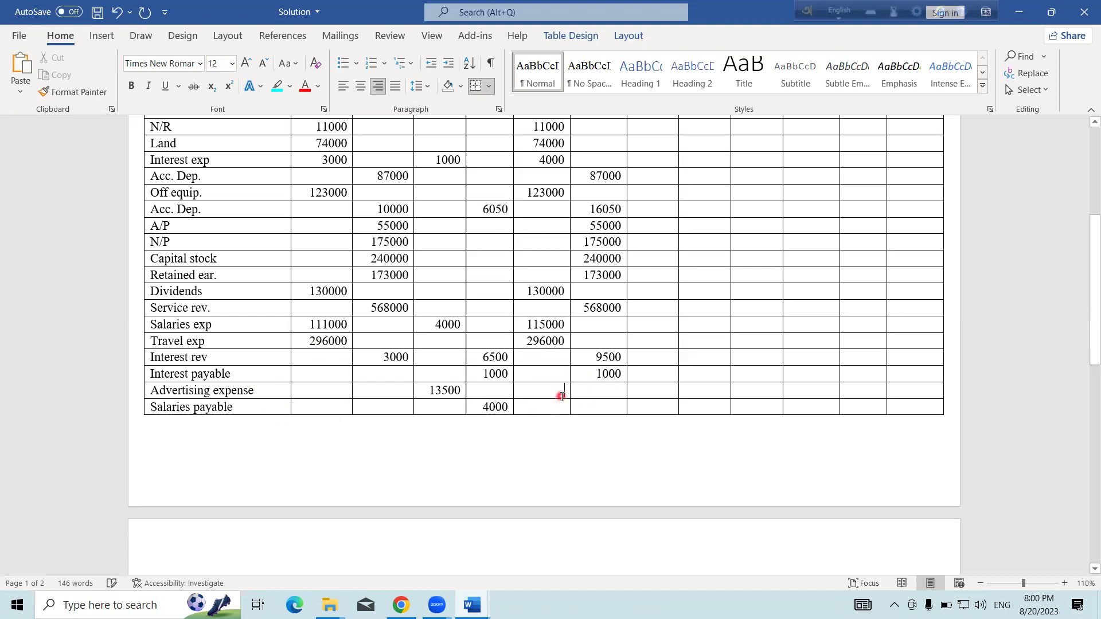
type("13500")
left_click(620, 408)
type("40")
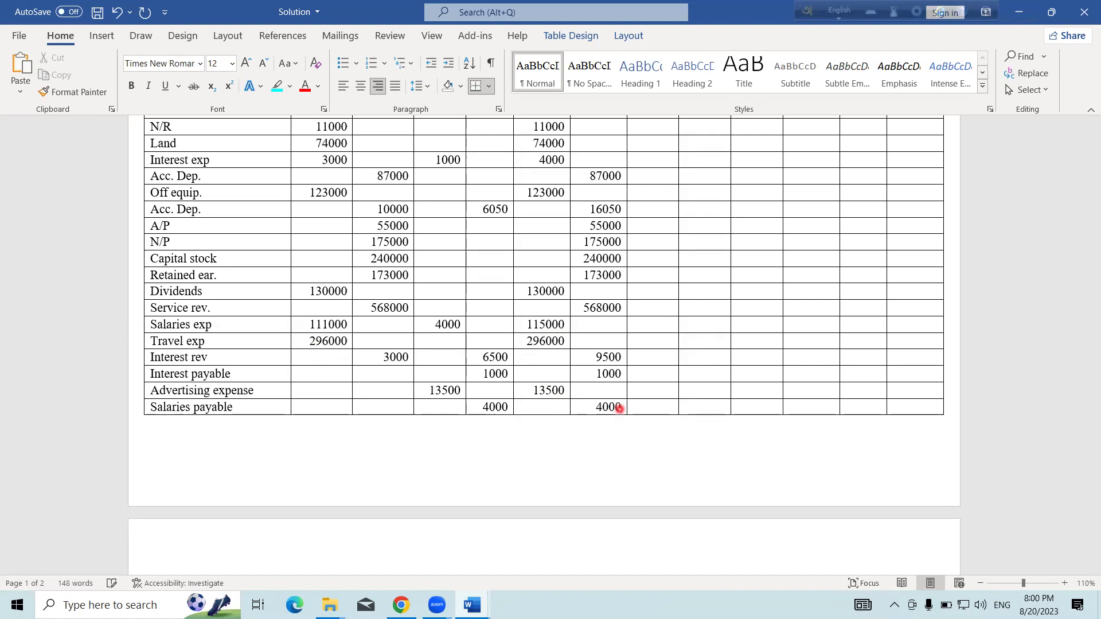
type("00")
Enter the Adjusted T.B. debits for Interest receivable as 6500, Insurance expense as 3500 and Depreciation- Equipment as 6050.
scroll(619, 408, "down", 4)
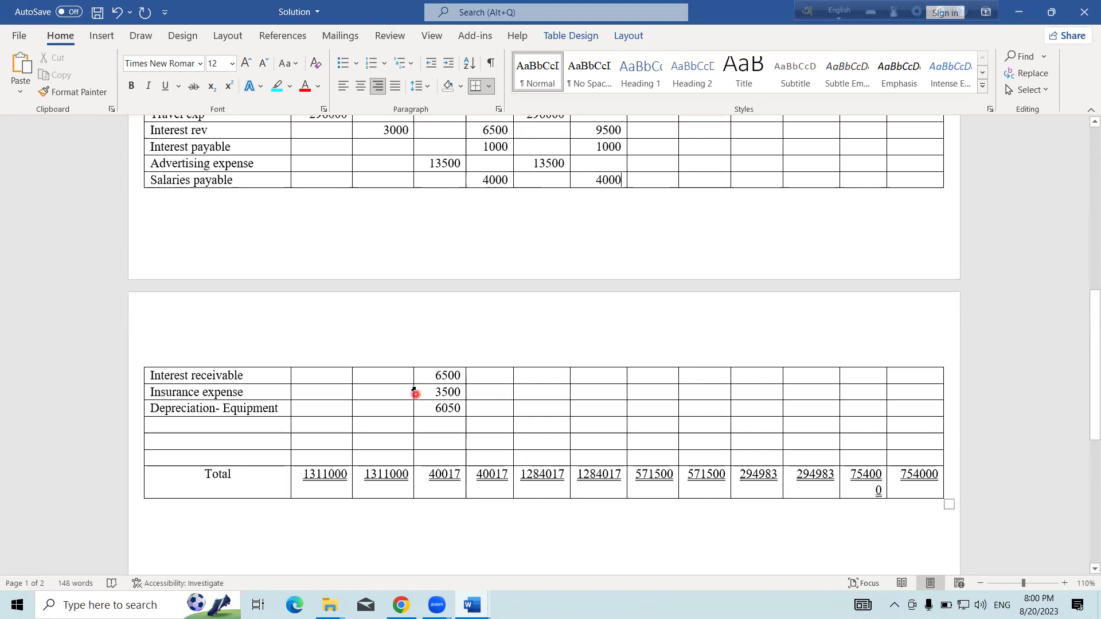
left_click(559, 379)
type("65")
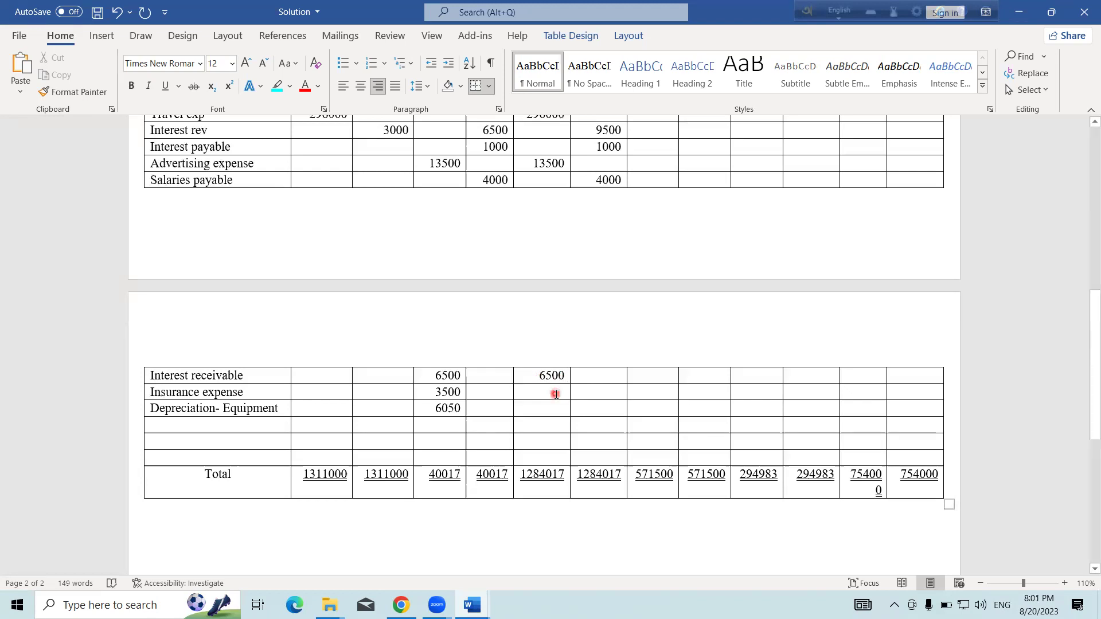
type("3500")
left_click(555, 409)
type("6050")
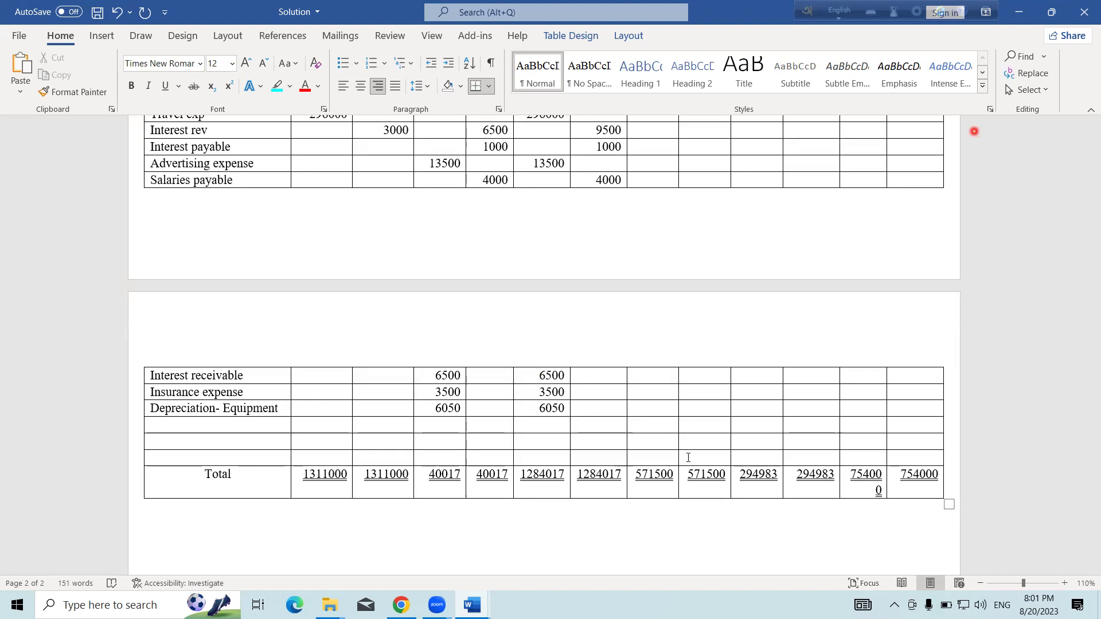
Examine the Income Stat. and Balance Sheet columns and the Retained ear. and Dividends accounts to decide where each balance belongs.
scroll(731, 313, "up", 5)
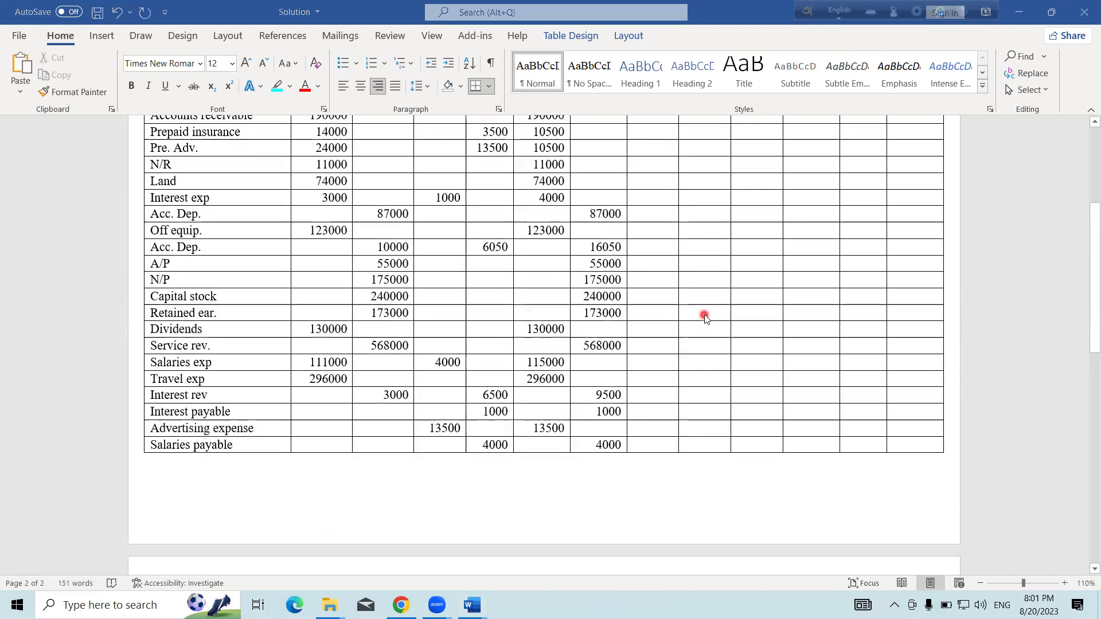
scroll(752, 335, "up", 3)
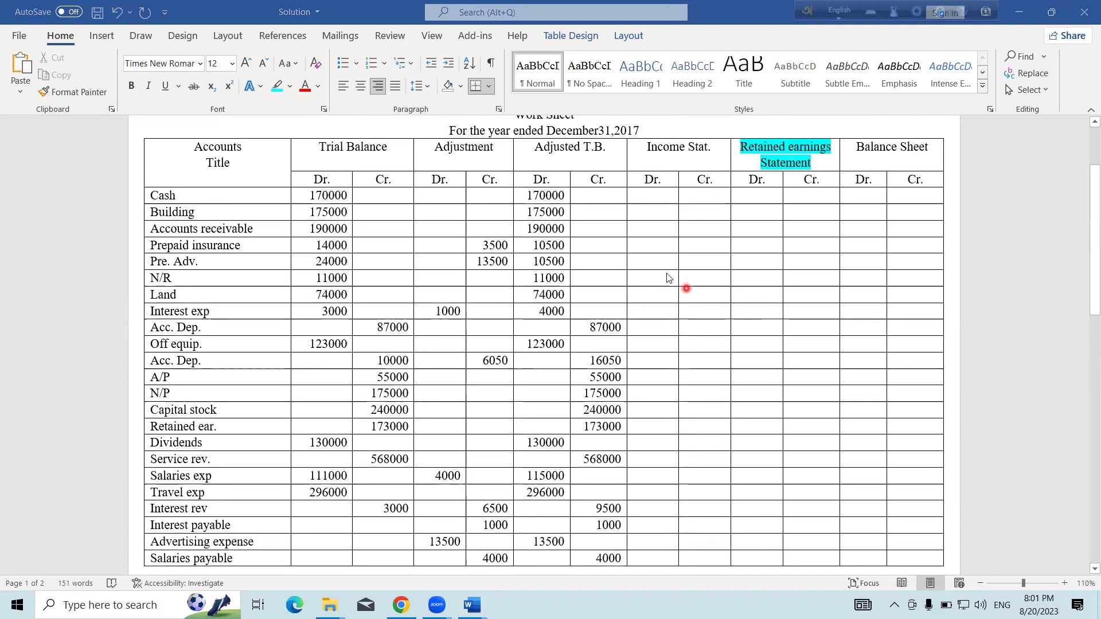
left_click(654, 194)
left_click_drag(654, 194, 706, 331)
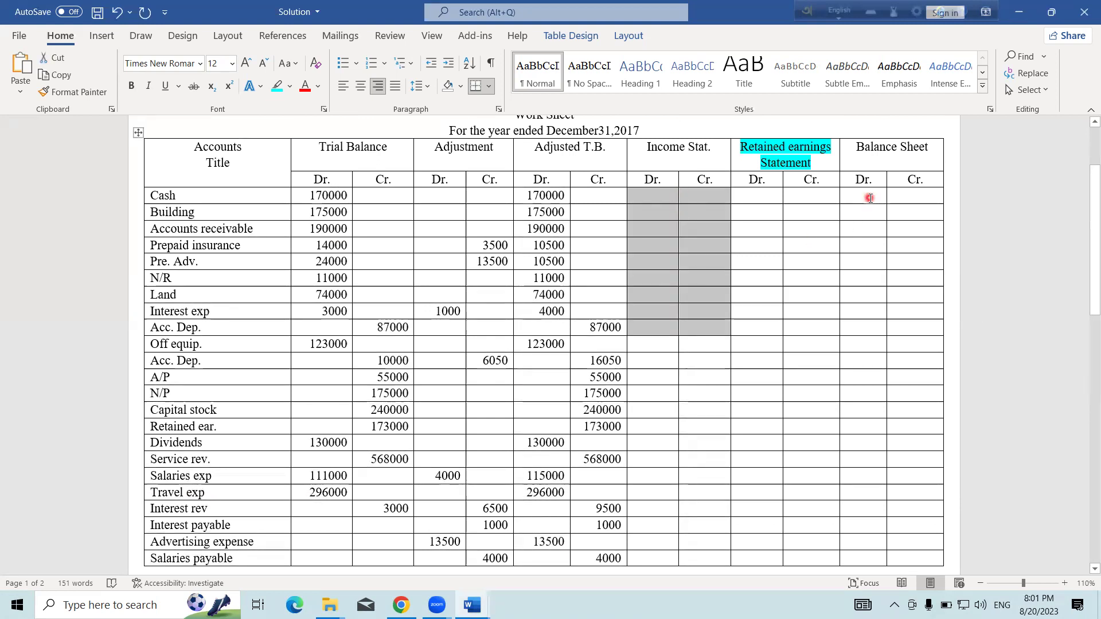
left_click_drag(883, 197, 914, 327)
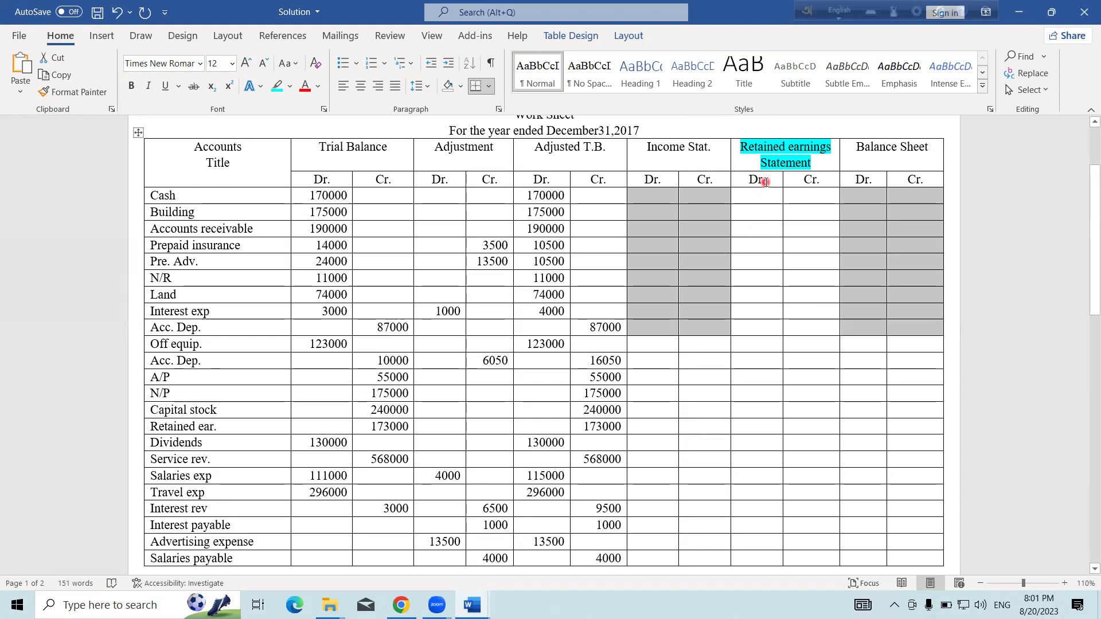
left_click_drag(153, 427, 216, 427)
left_click_drag(153, 446, 208, 444)
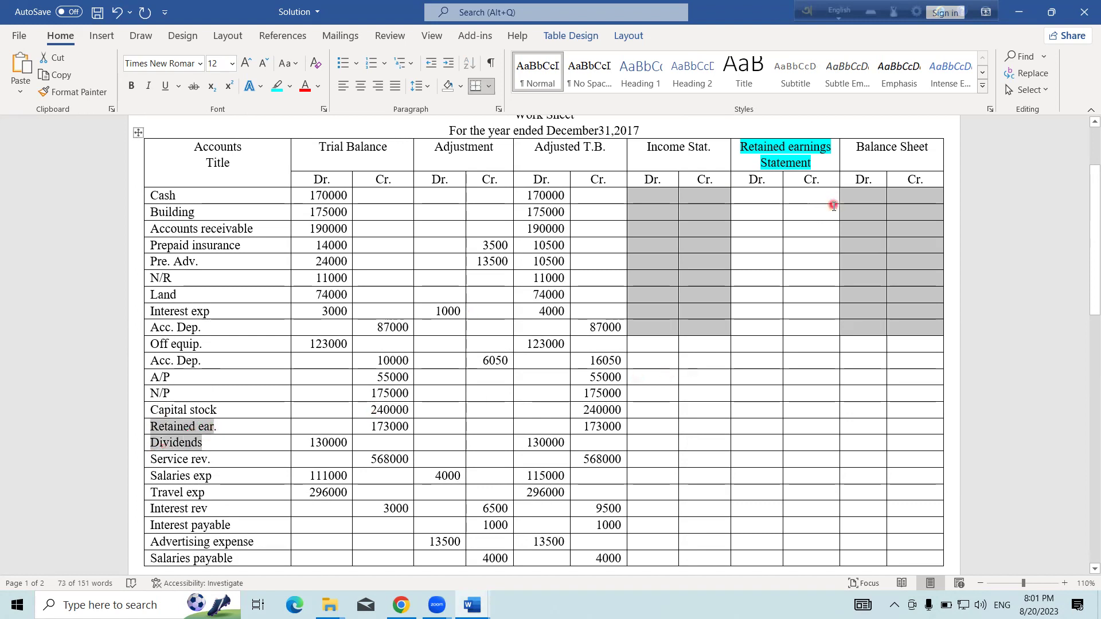
left_click(699, 293)
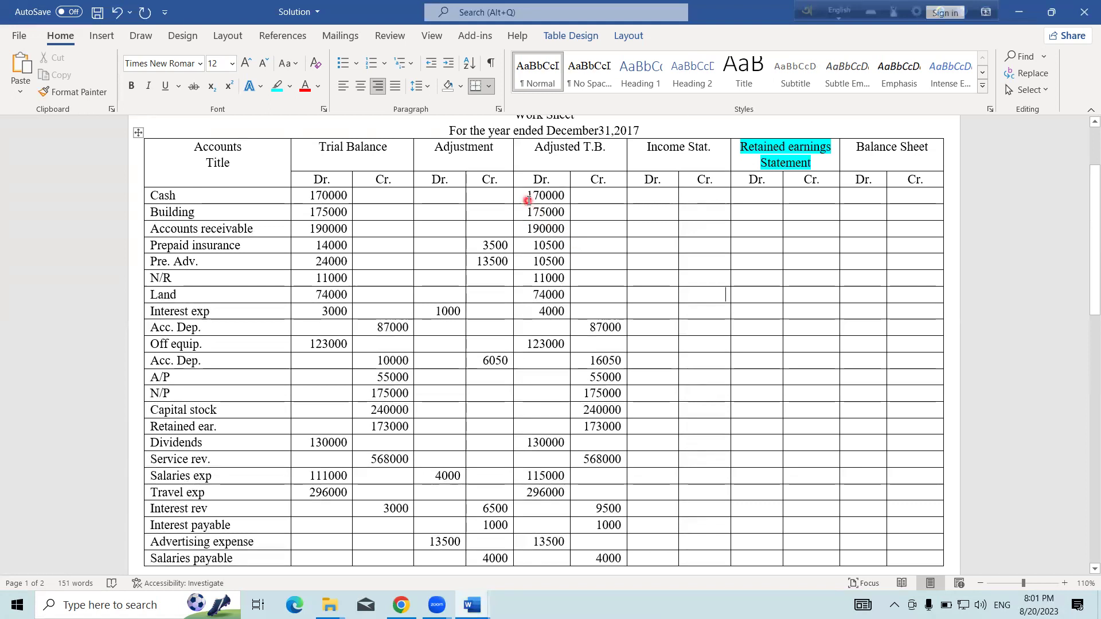
Copy the Adjusted T.B. debits from Cash through Land into the Balance Sheet Dr. column and widen that column to fit the amounts.
left_click_drag(528, 199, 565, 296)
key("ctrl+c")
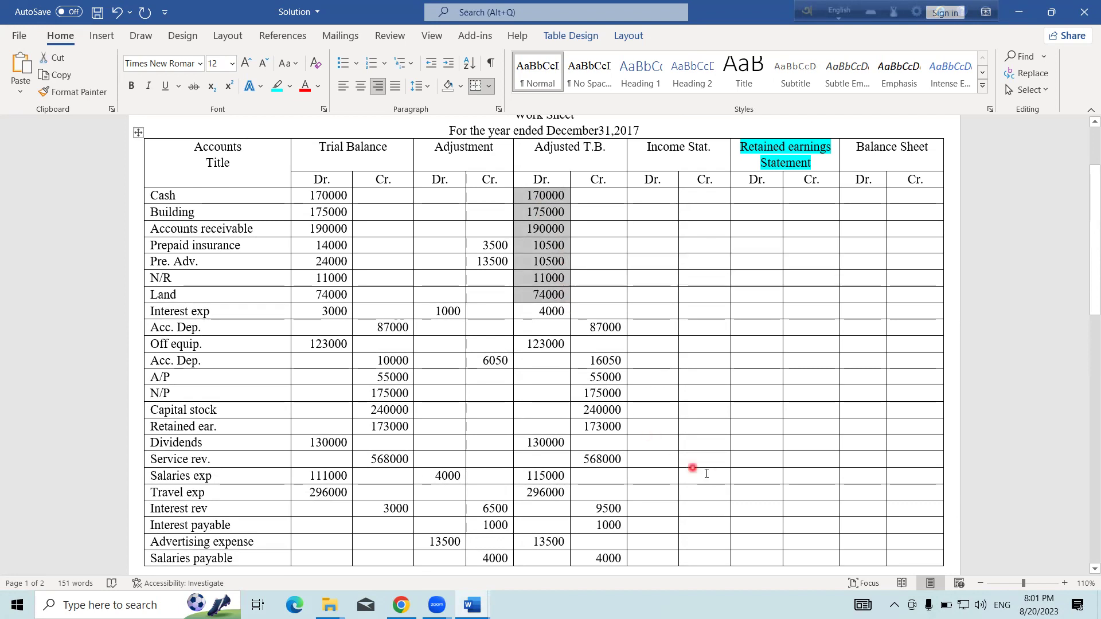
left_click(875, 199)
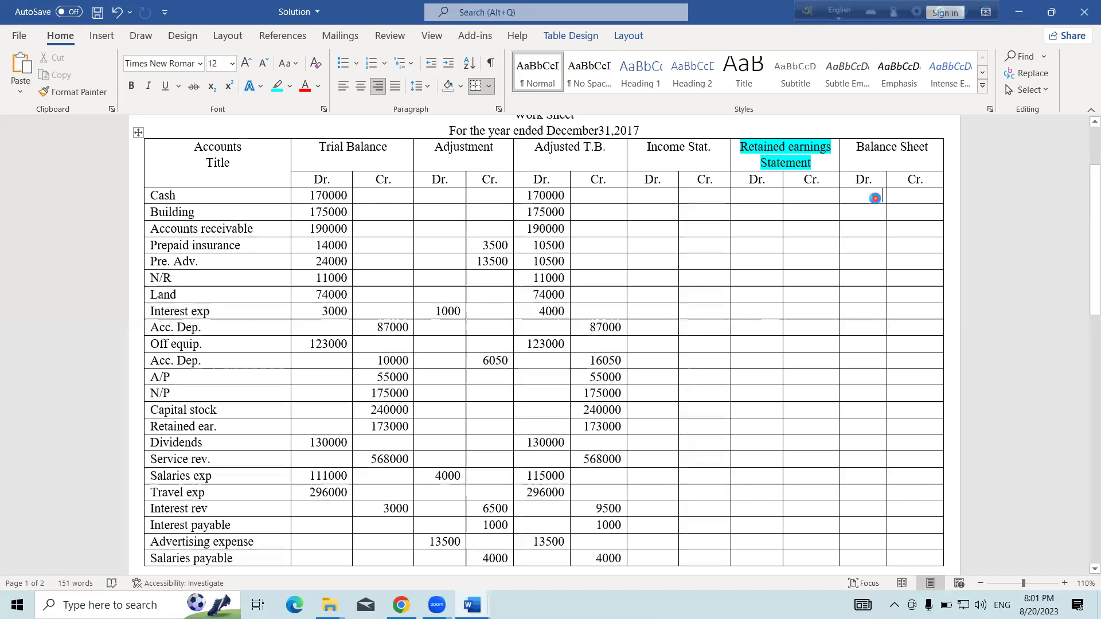
key("ctrl+v")
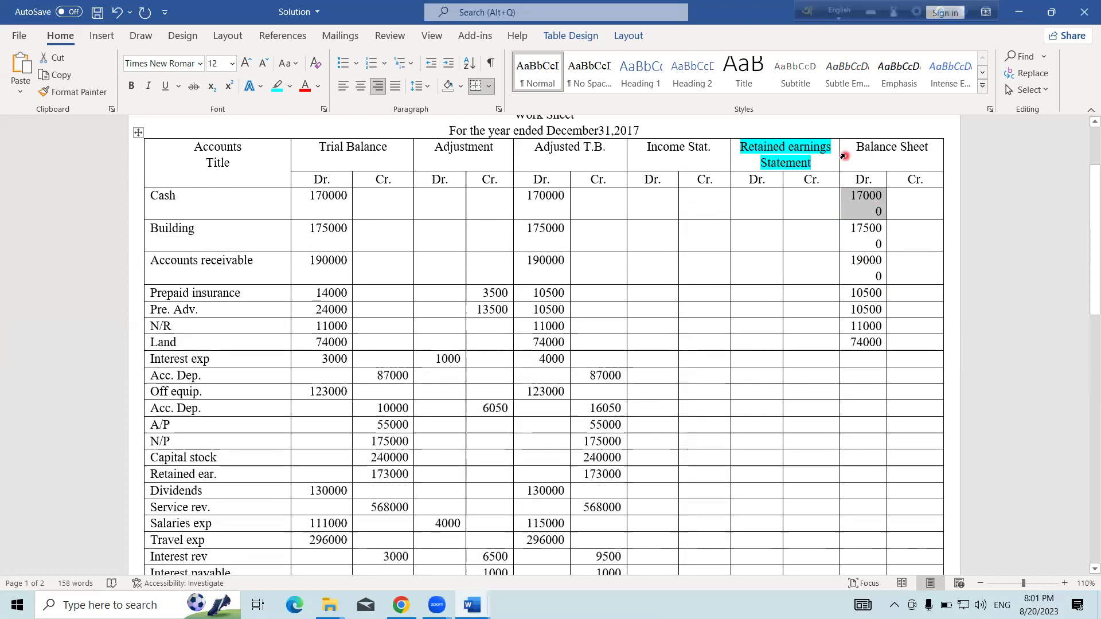
left_click_drag(835, 150, 830, 148)
left_click(866, 361)
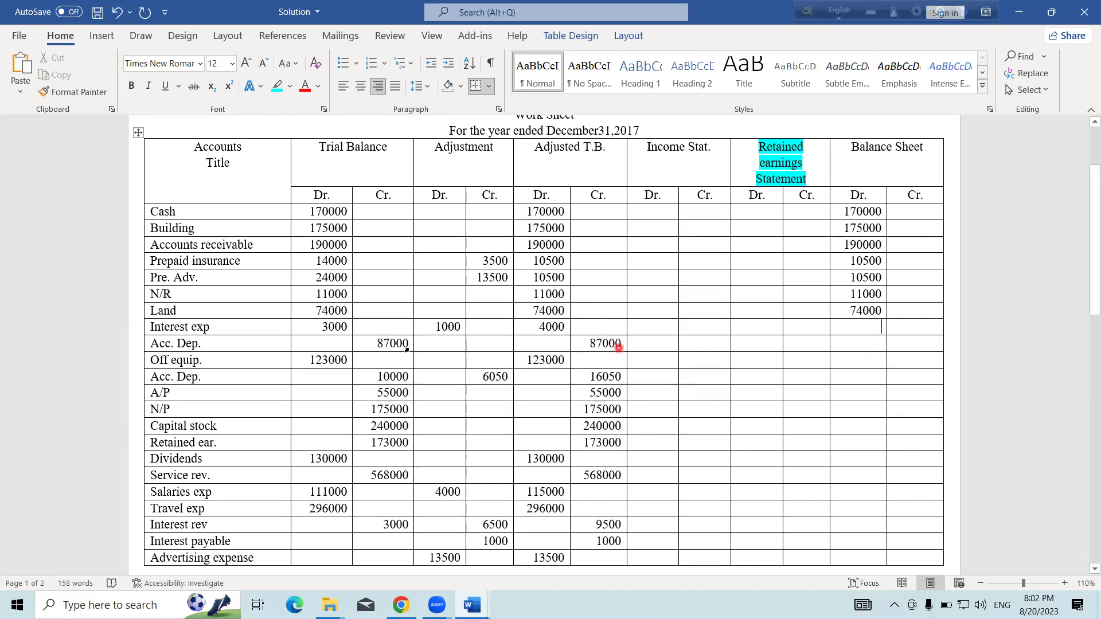
mouse_move(140, 318)
left_click(144, 312)
left_click(284, 310)
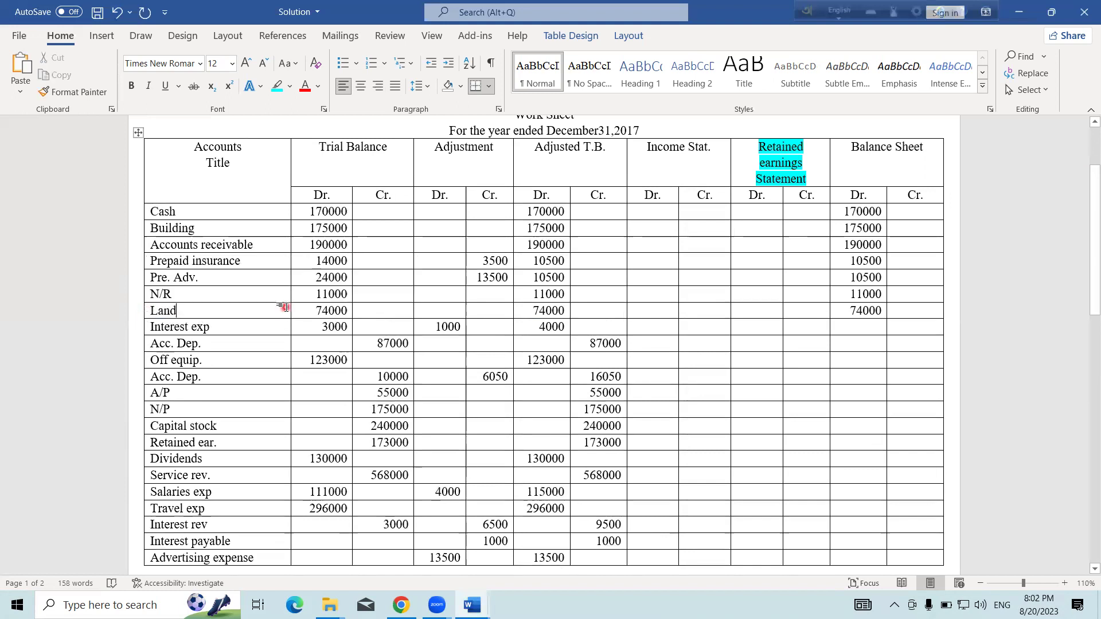
left_click_drag(283, 308, 854, 309)
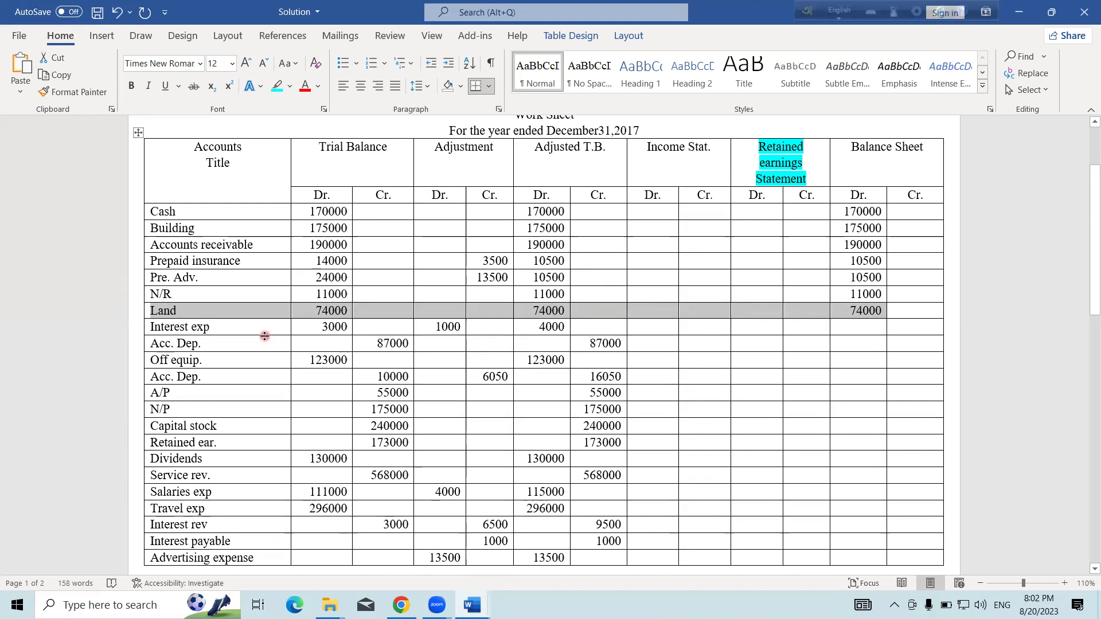
left_click(550, 341)
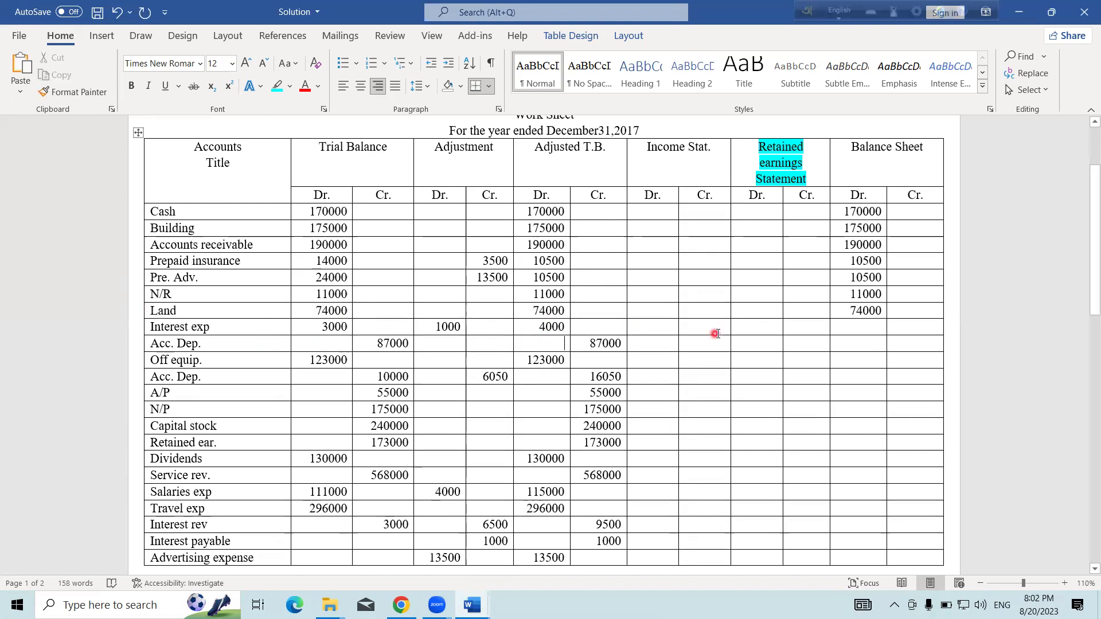
Enter 4000 as the Income Stat. debit for Interest exp and 87000 as the Balance Sheet credit for the building's Acc. Dep.
left_click(661, 328)
type("4000")
left_click(910, 345)
type("87000")
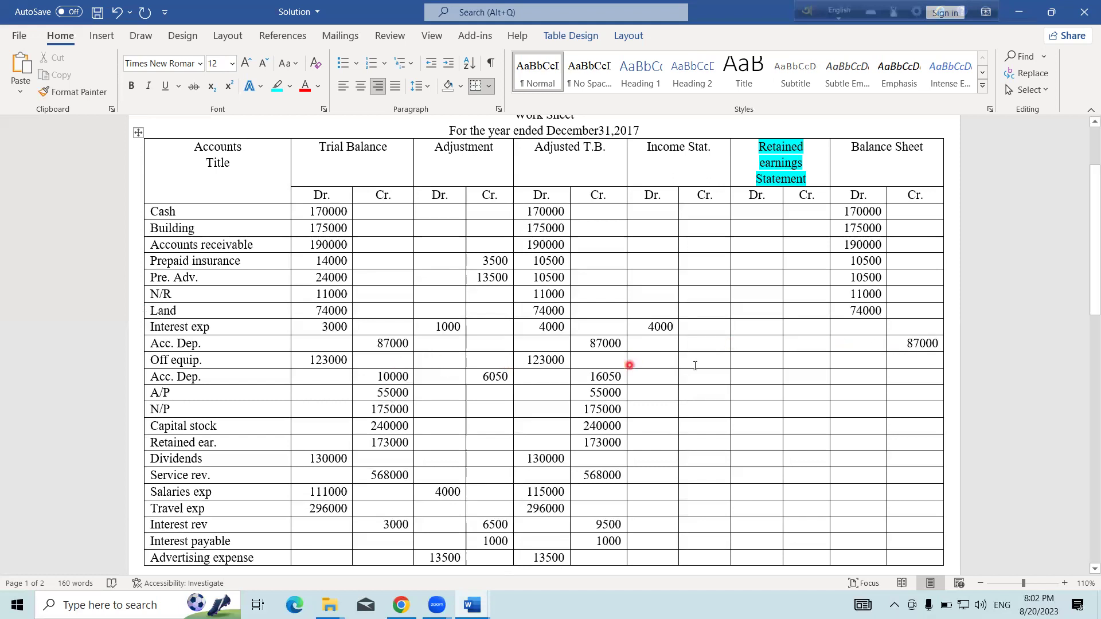
Enter 123000 as the Balance Sheet debit for Off equip. and 16050 as the credit for the Acc. Dep. beneath it.
left_click(860, 362)
type("123000")
type("16050")
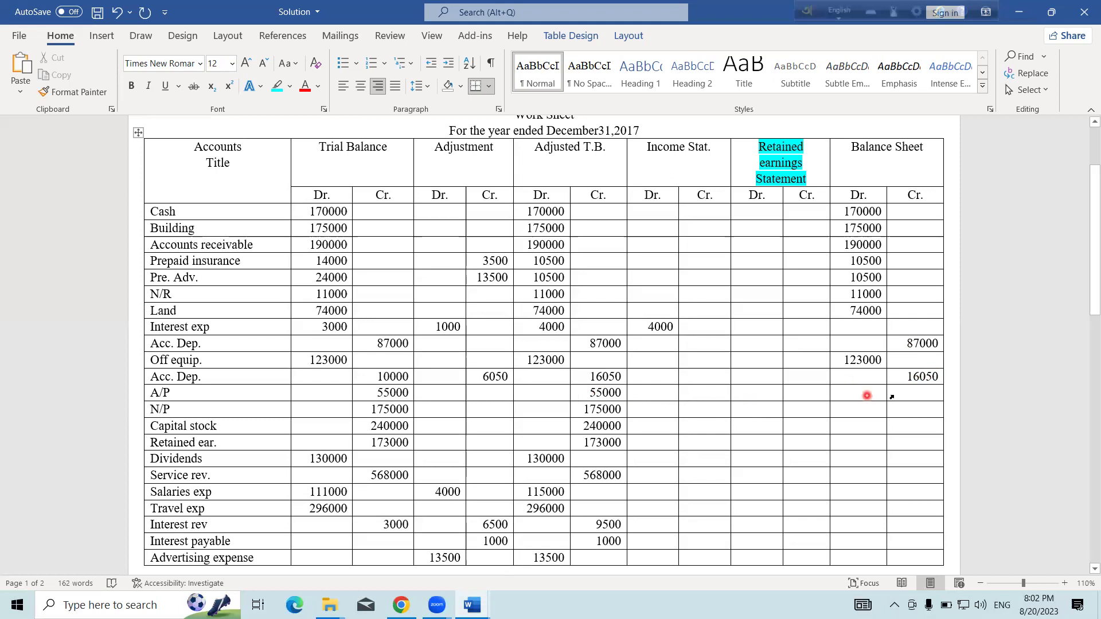
Enter Balance Sheet credits of 55000 for A/P, 175000 for N/P and 240000 for Capital stock, with the N/P amount not bold.
type("55000")
left_click(921, 413)
type("175000")
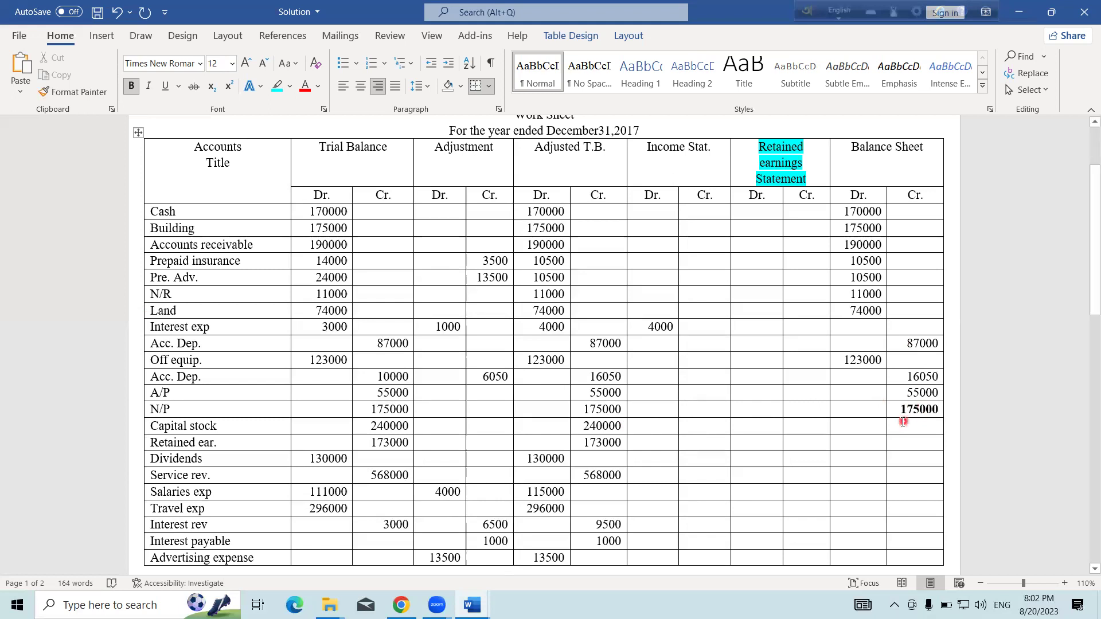
left_click(907, 427)
type("240000")
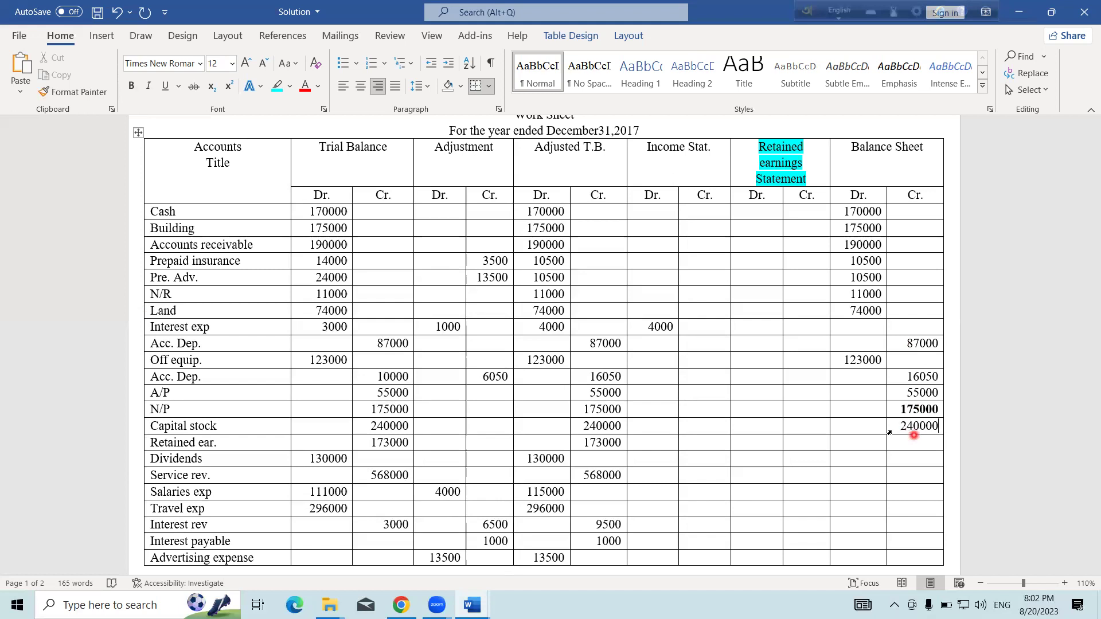
left_click_drag(898, 410, 939, 411)
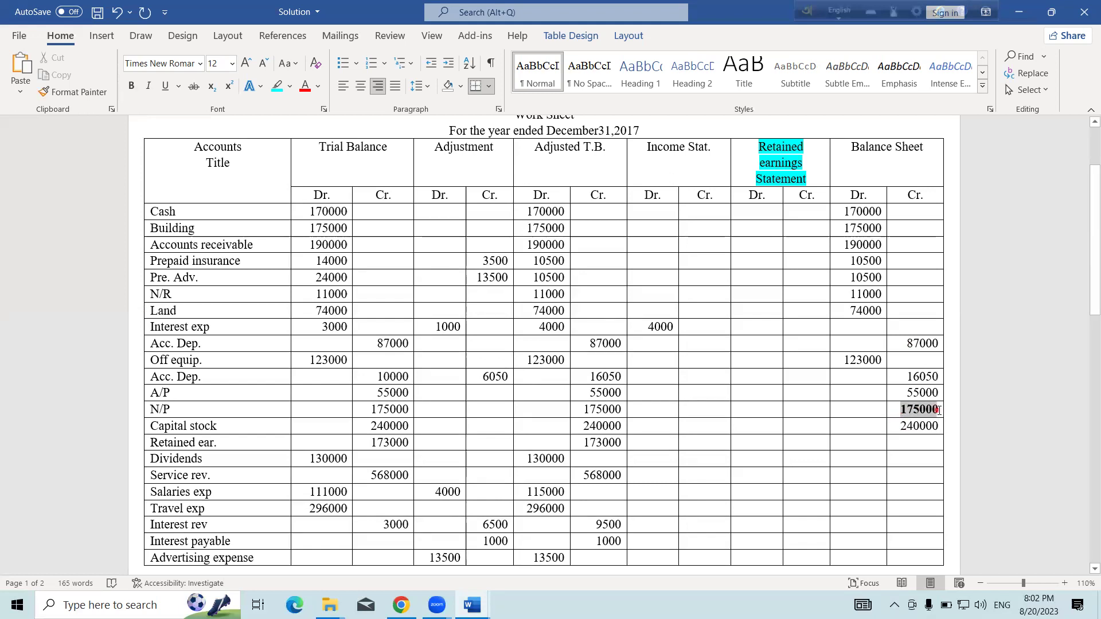
left_click(133, 86)
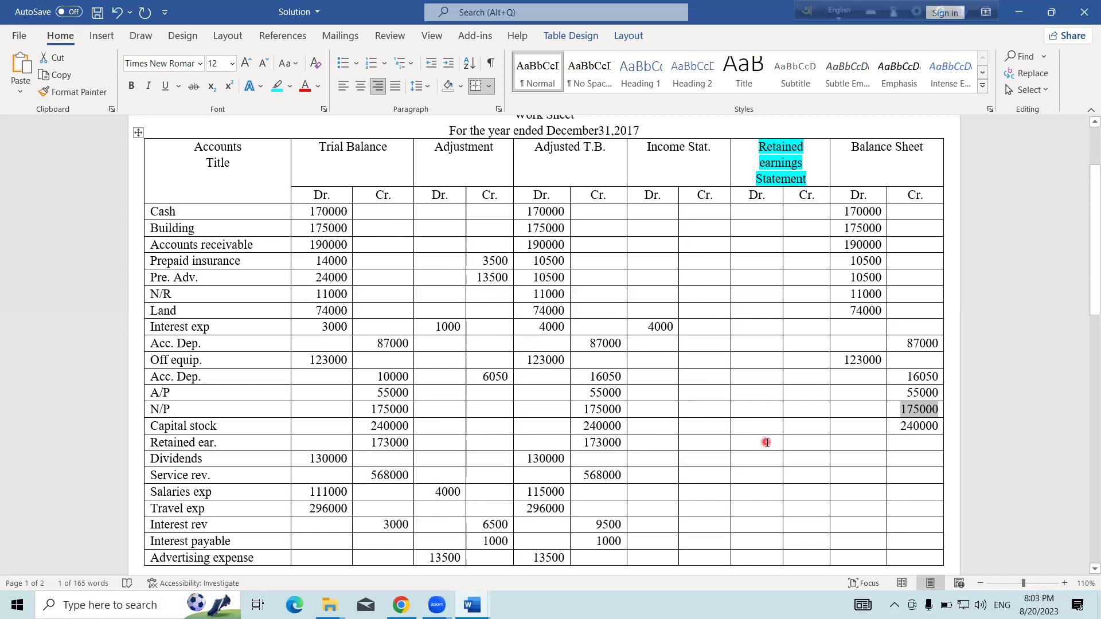
Enter 173000 as the Retained earnings Statement credit for Retained ear. and widen that column to fit the amount on one line.
left_click(799, 445)
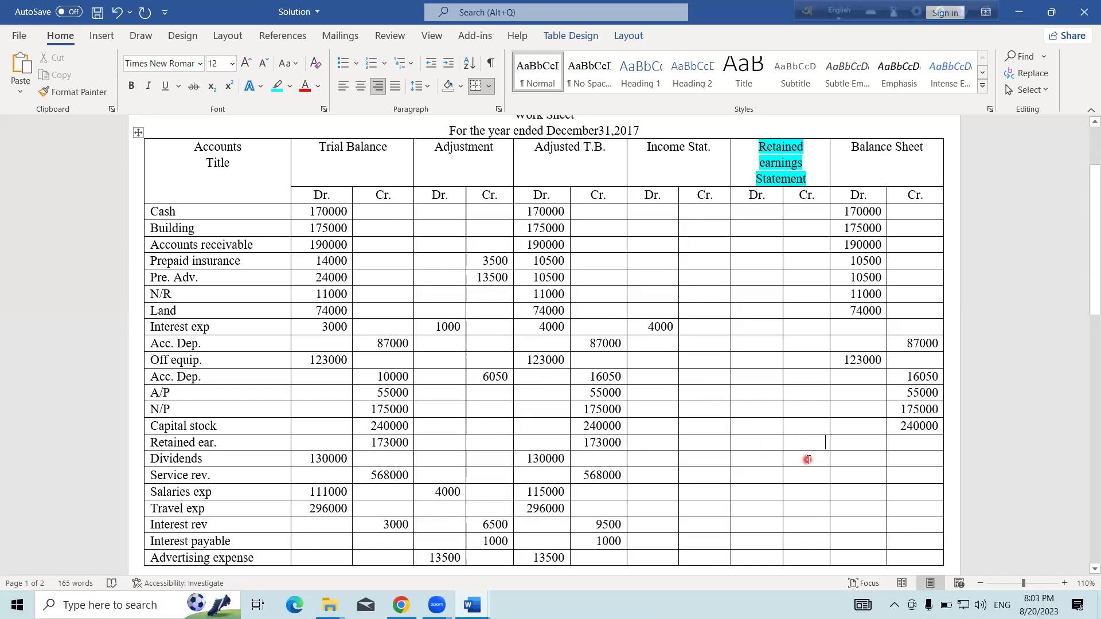
type("173000")
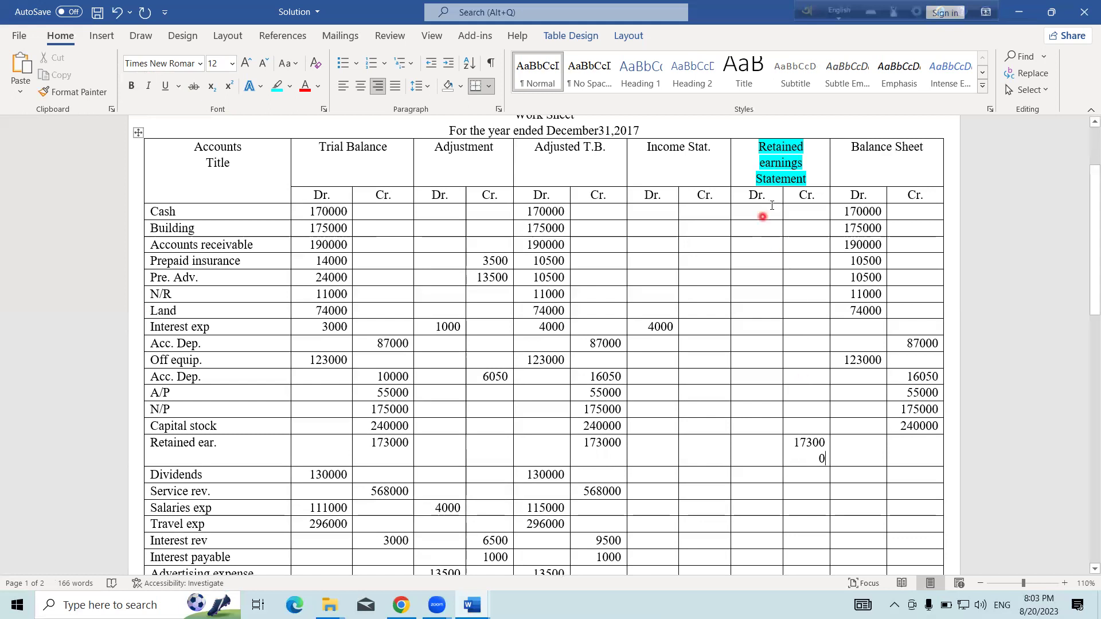
left_click_drag(779, 196, 778, 195)
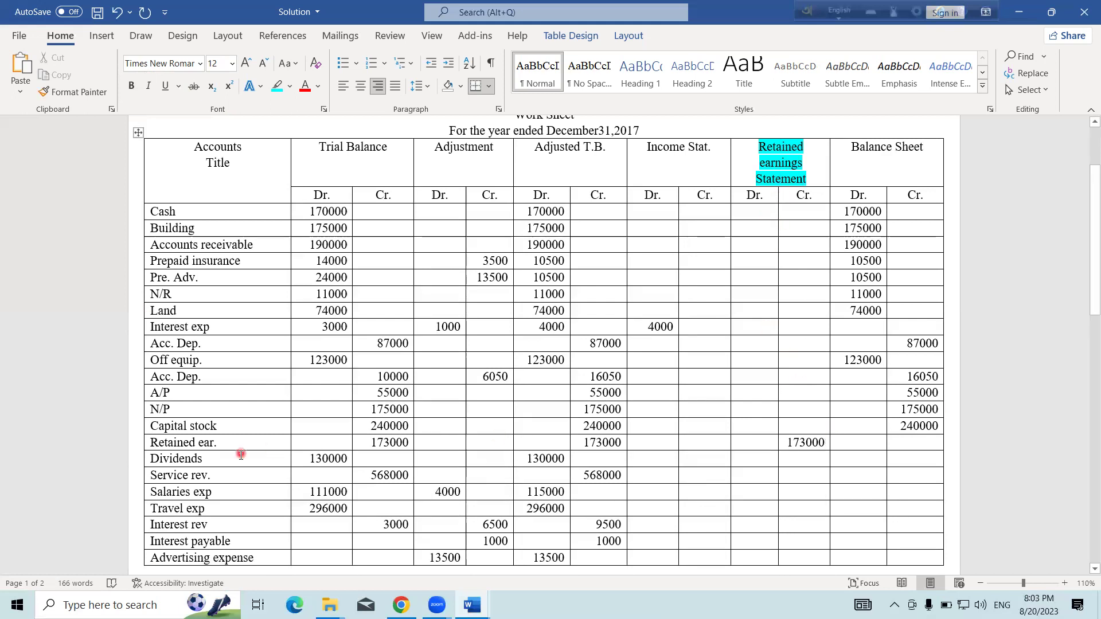
Enter 130000 as the Retained earnings Statement debit for Dividends and adjust the neighbouring column borders so it fits on one line.
left_click(761, 462)
type("13000")
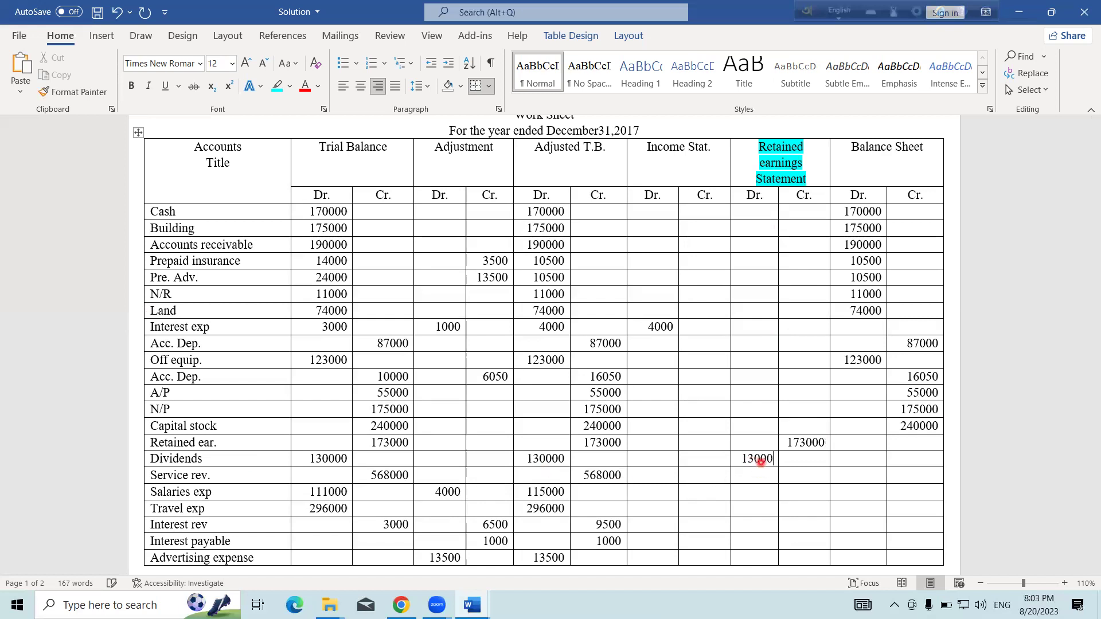
type("0")
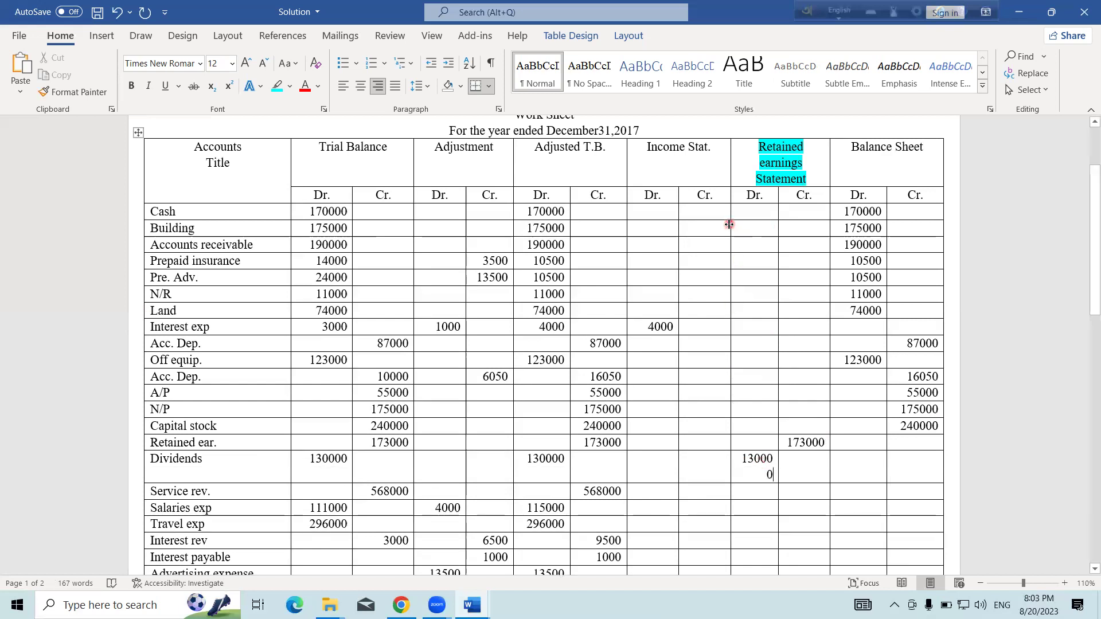
left_click_drag(728, 224, 723, 225)
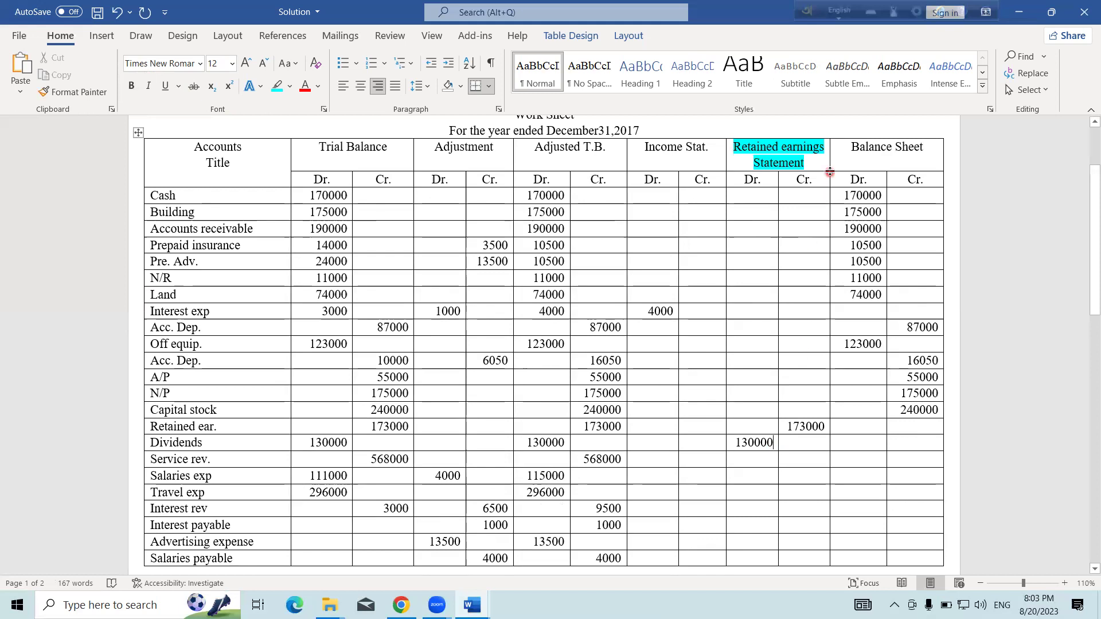
left_click_drag(830, 160, 782, 178)
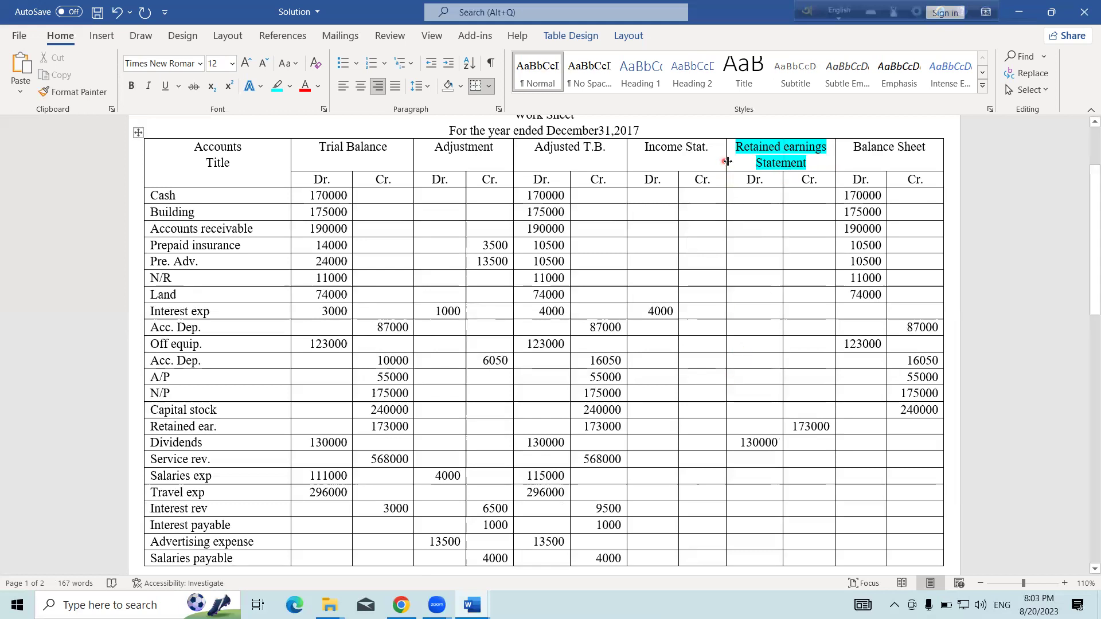
left_click_drag(727, 162, 731, 162)
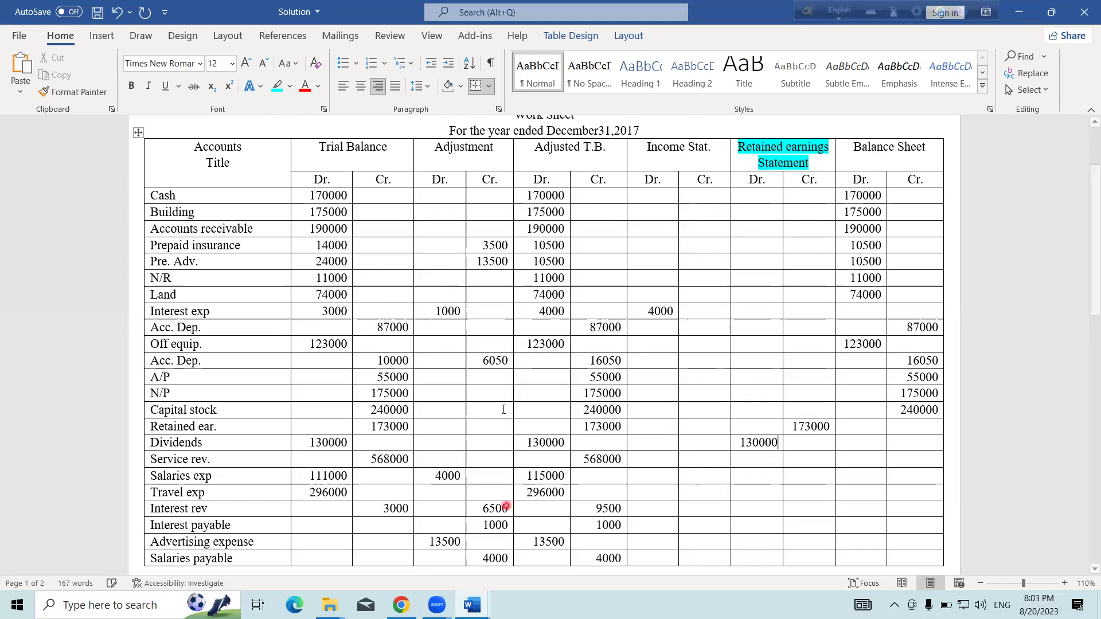
Enter the Income Stat. credit of 568000 for Service rev. and debits of 115000 for Salaries exp and 296000 for Travel exp.
scroll(504, 408, "down", 3)
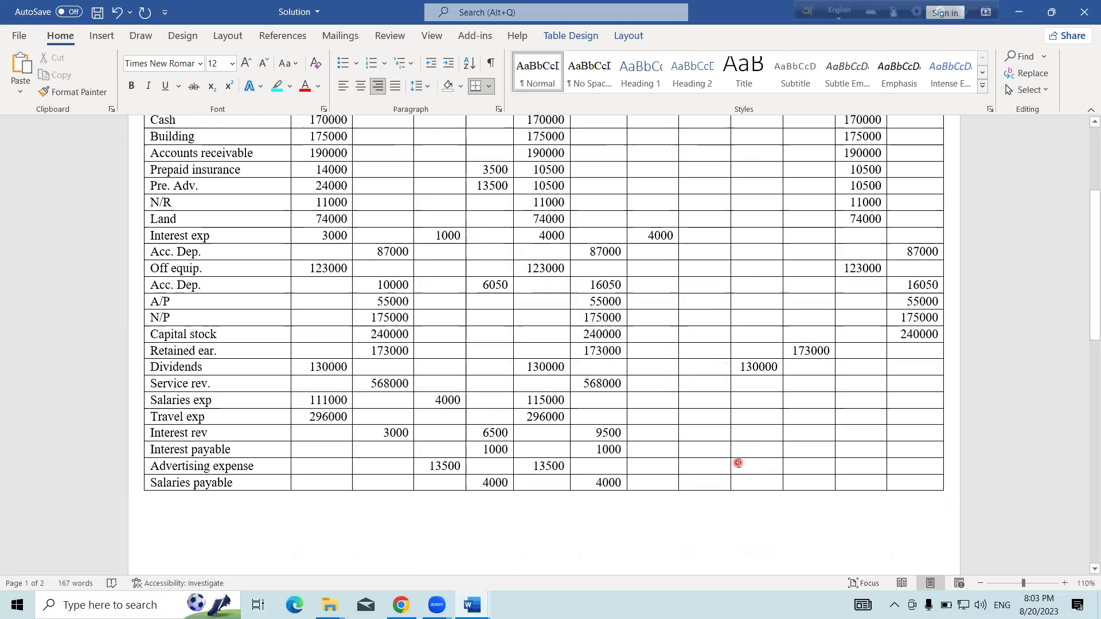
type("568000")
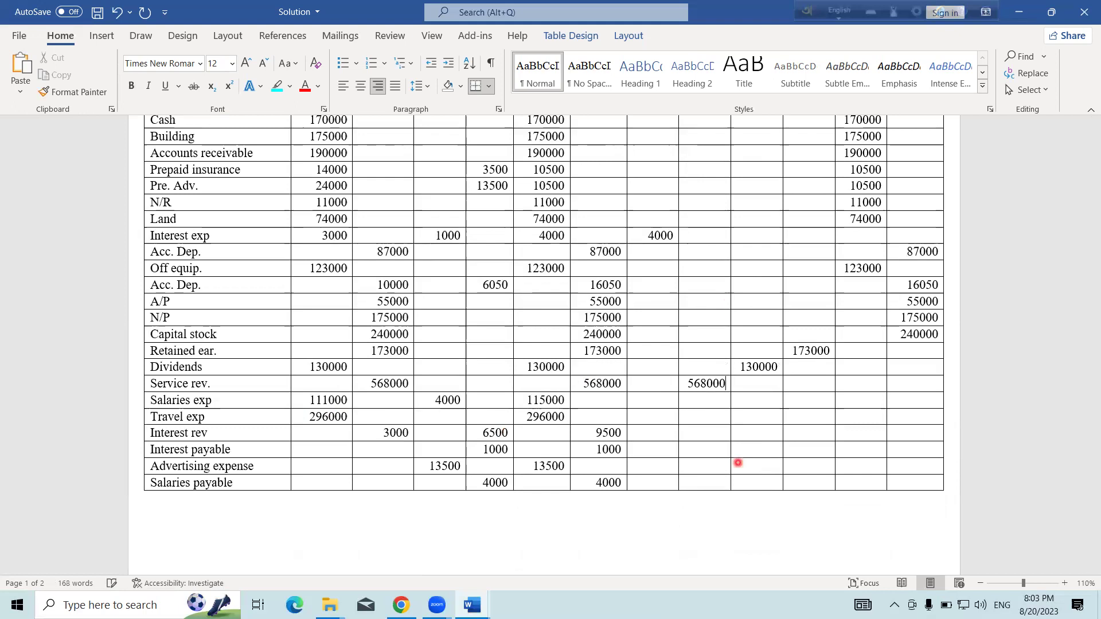
left_click(655, 398)
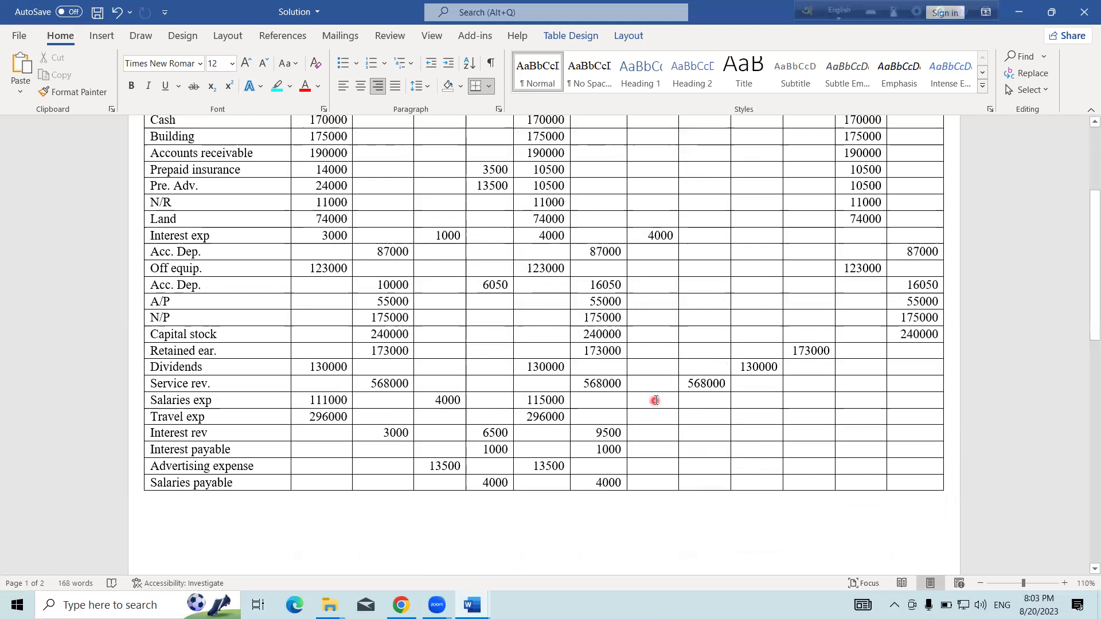
left_click(676, 426)
type("115000")
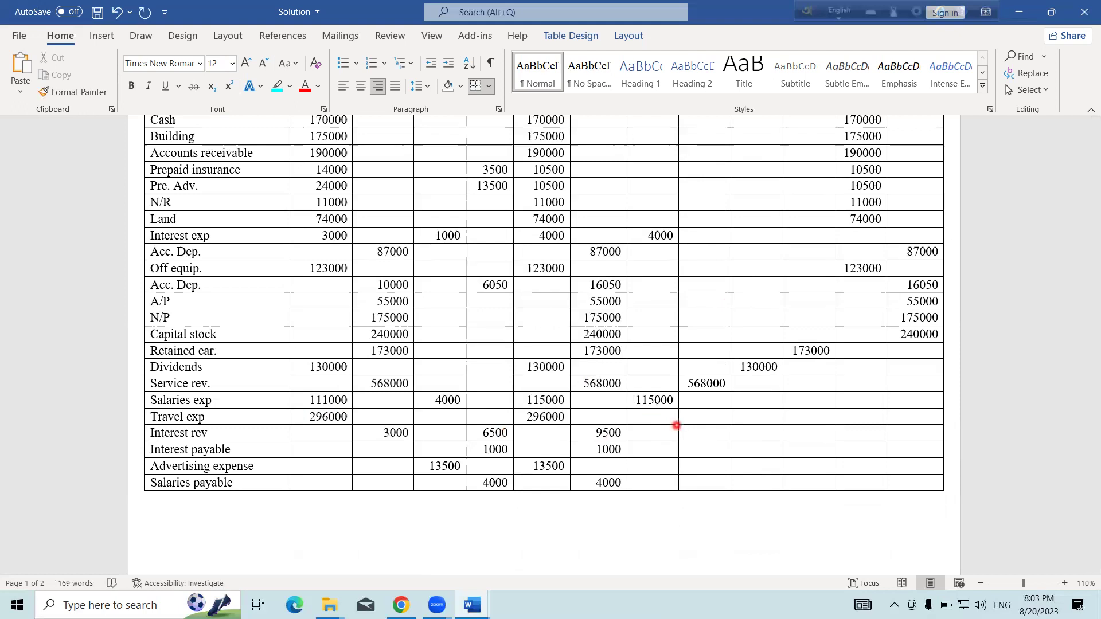
left_click(670, 430)
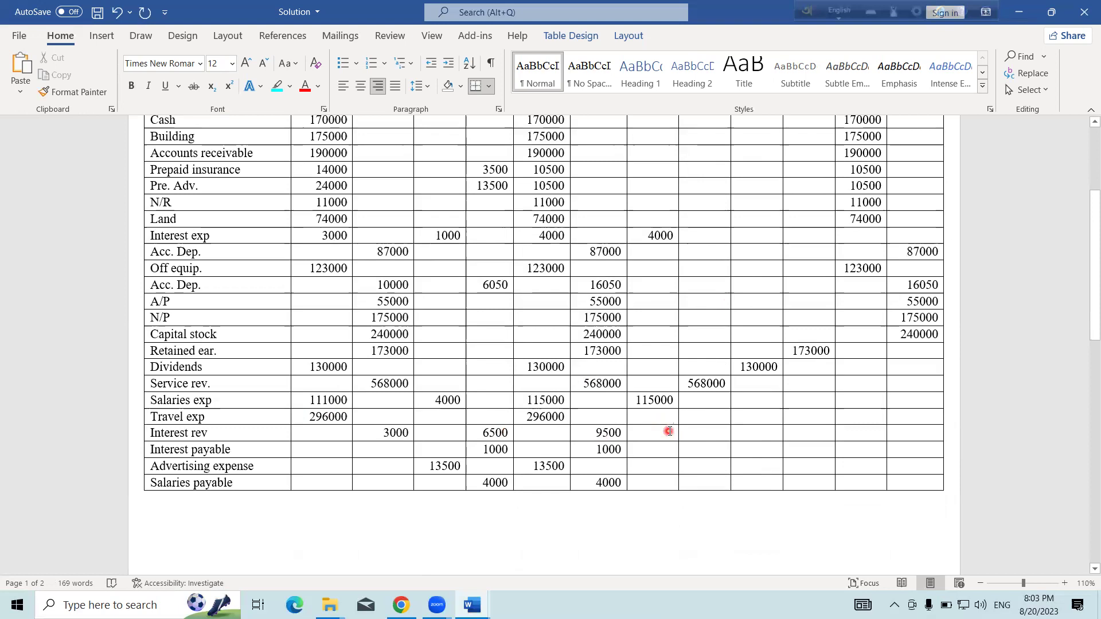
type("296000")
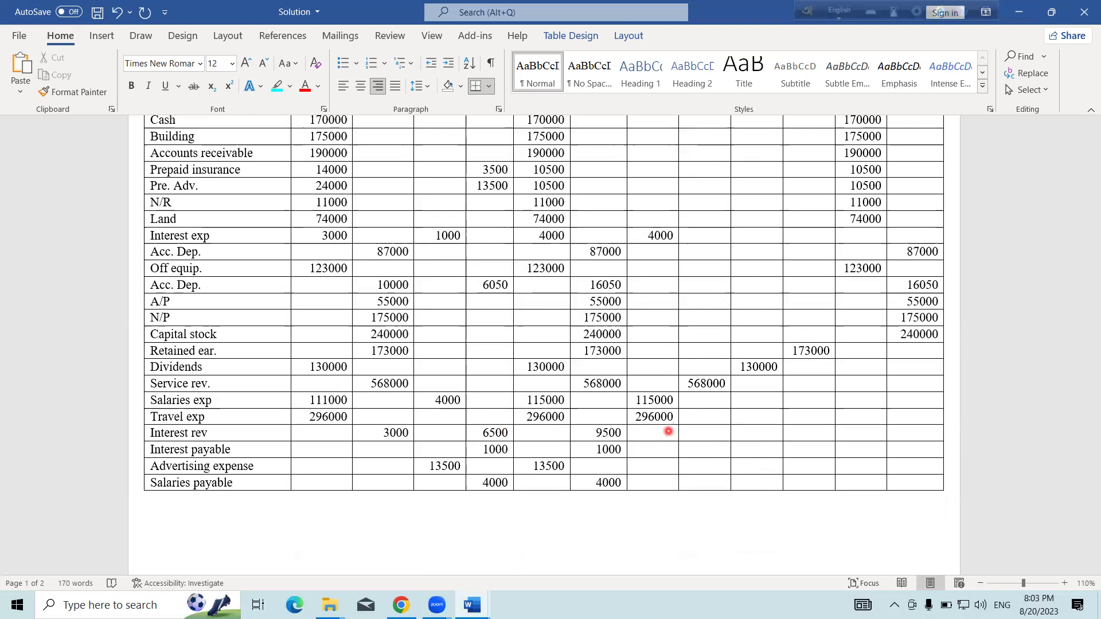
Enter 9500 as the Income Stat. credit for Interest rev and 1000 as the Balance Sheet credit for Interest payable.
left_click(717, 434)
type("9500")
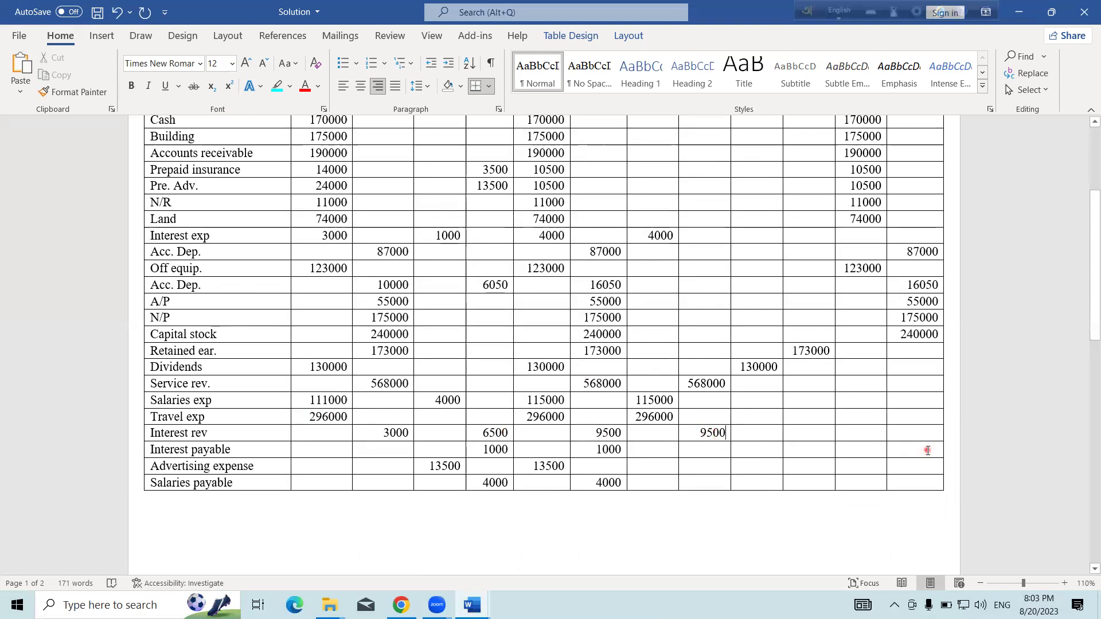
type("1000")
Enter 13500 as the Income Stat. debit for Advertising expense and 4000 as the Balance Sheet credit for Salaries payable.
scroll(712, 328, "up", 4)
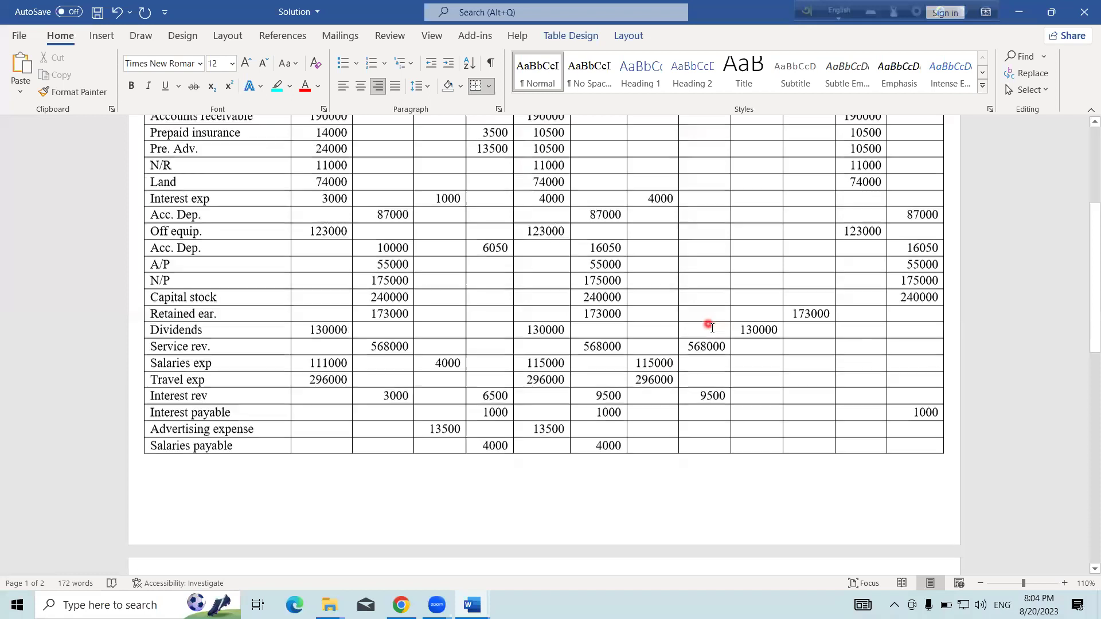
scroll(712, 328, "down", 4)
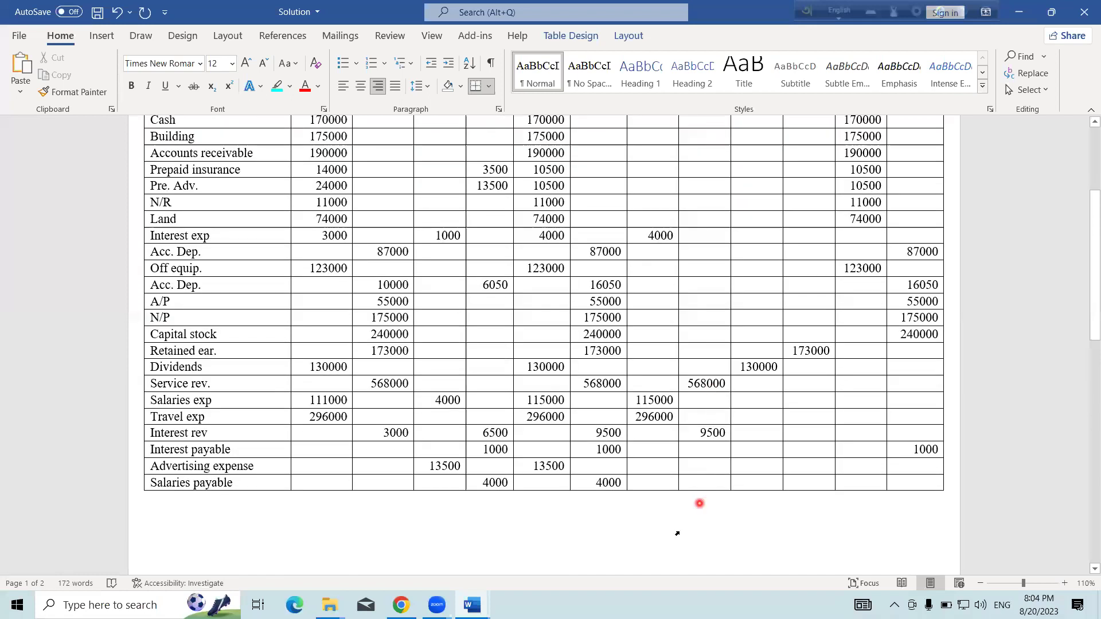
left_click(659, 470)
type("1")
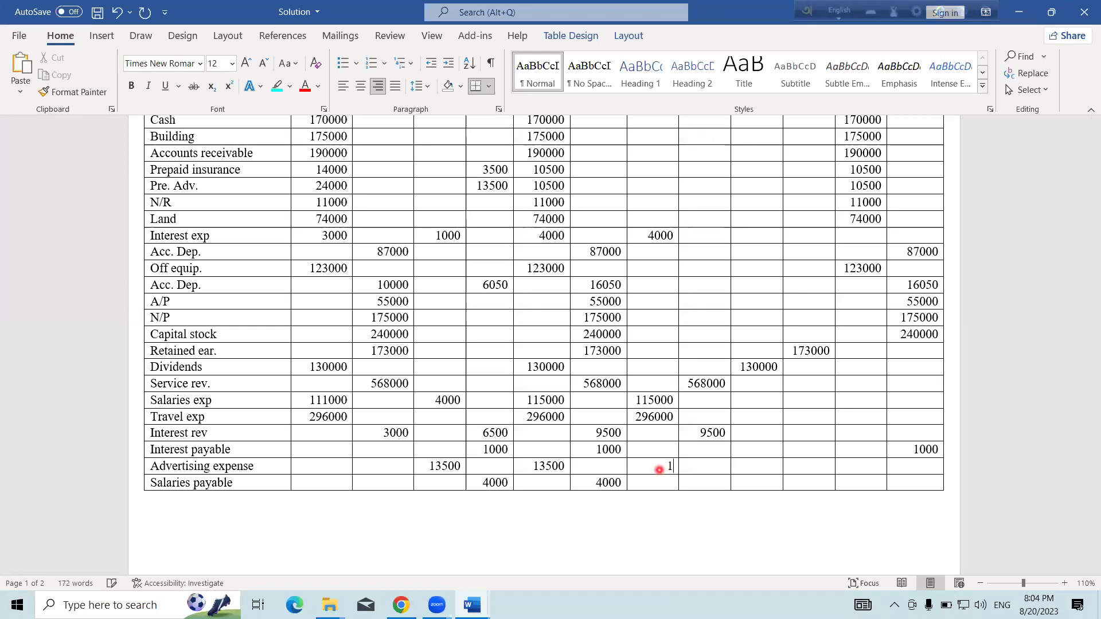
type("3500")
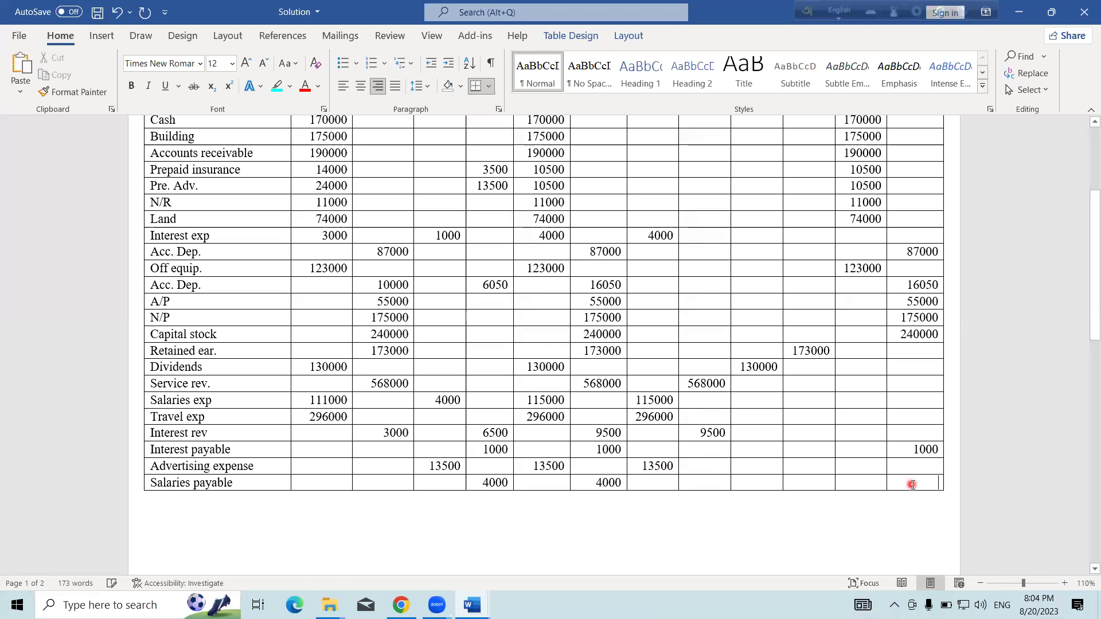
type("4000")
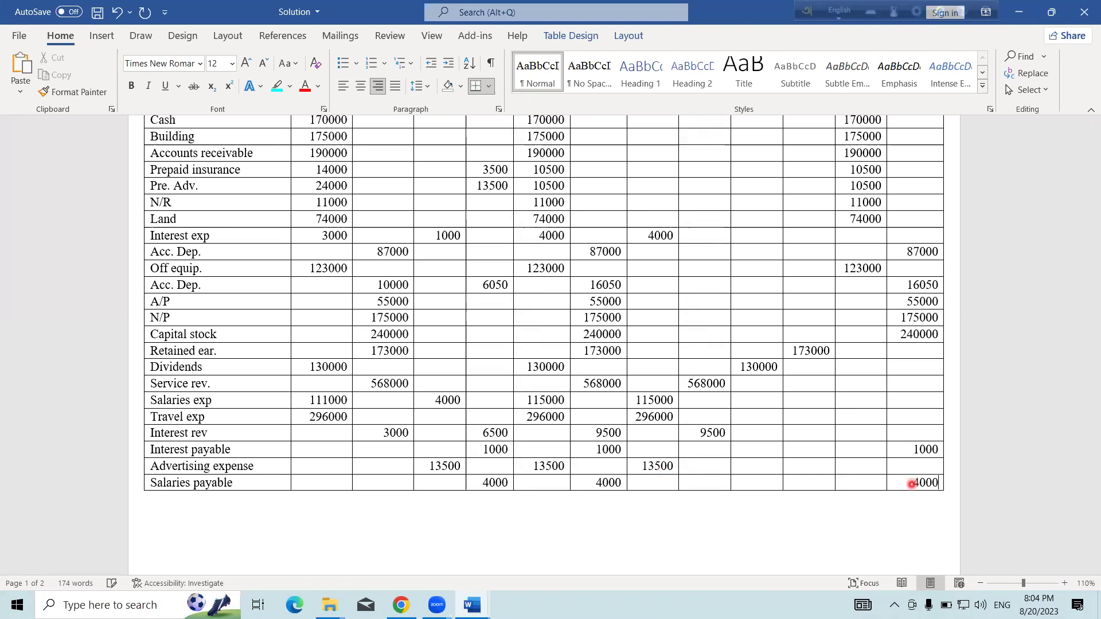
Enter 6500 as the Balance Sheet debit for Interest receivable and 3500 as the Income Stat. debit for both Insurance expense and Depreciation- Equipment.
scroll(781, 486, "down", 3)
scroll(781, 486, "down", 3)
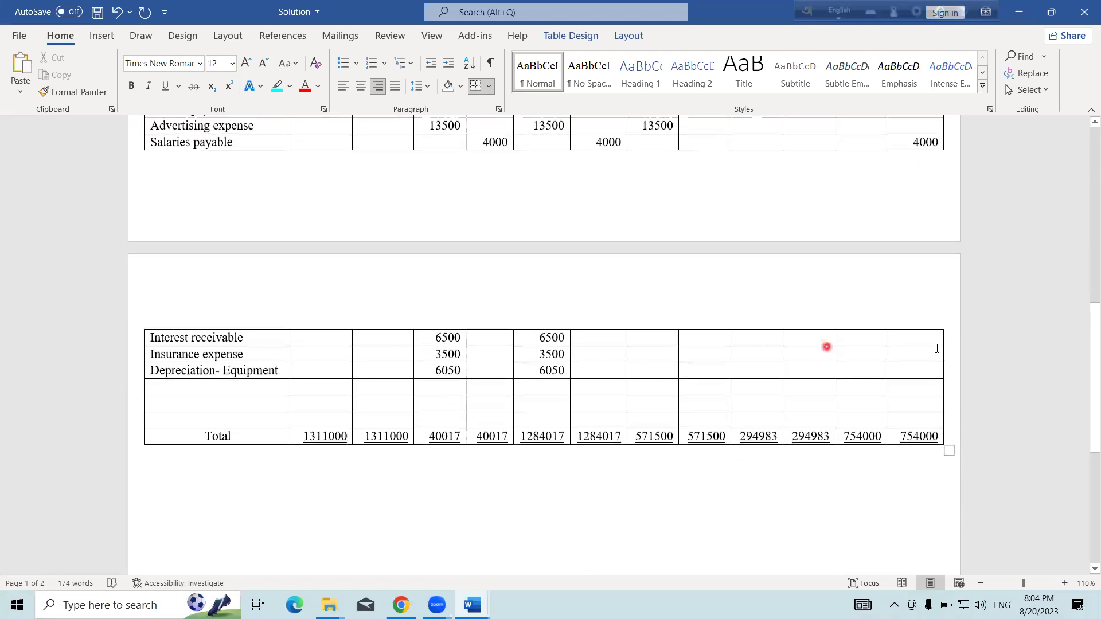
left_click(859, 340)
type("6500")
type("3")
type("35")
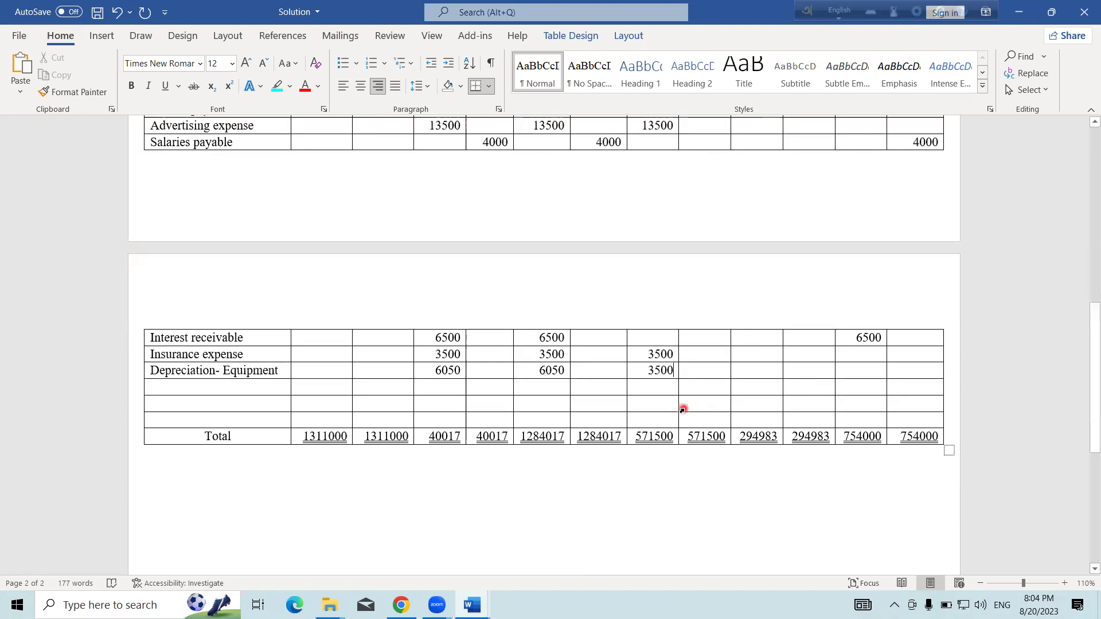
scroll(682, 409, "up", 3)
scroll(693, 377, "down", 2)
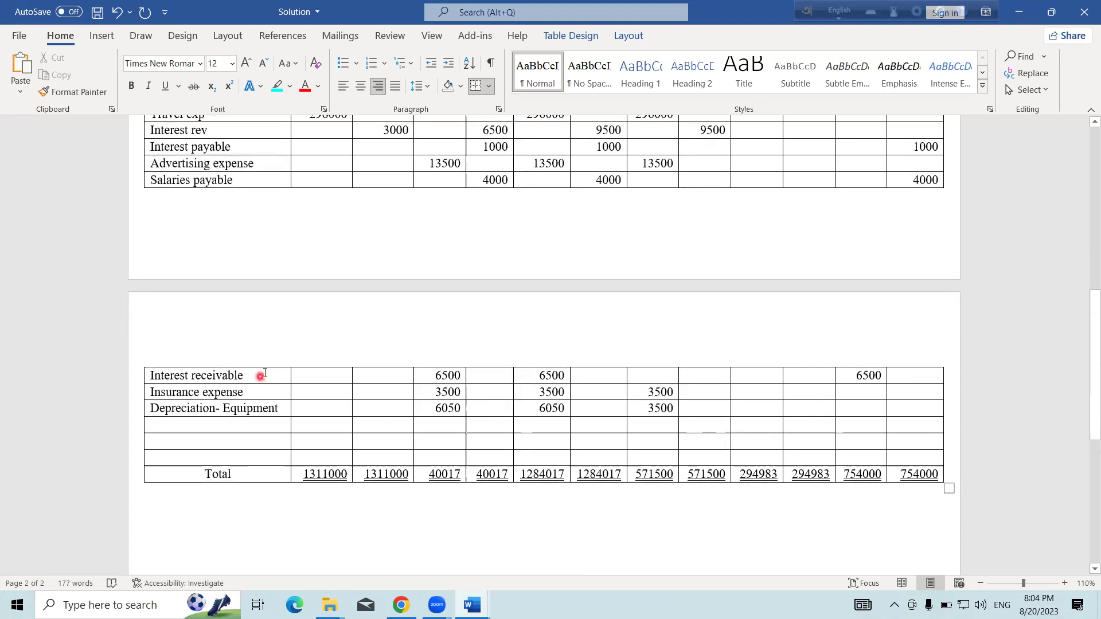
left_click_drag(194, 377, 238, 375)
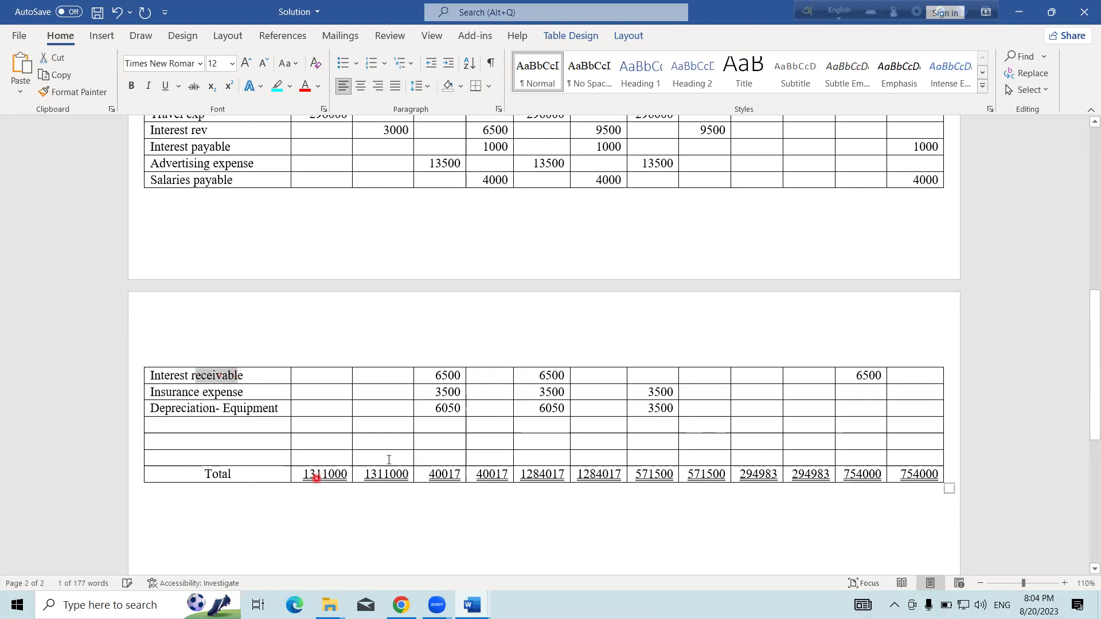
left_click(390, 316)
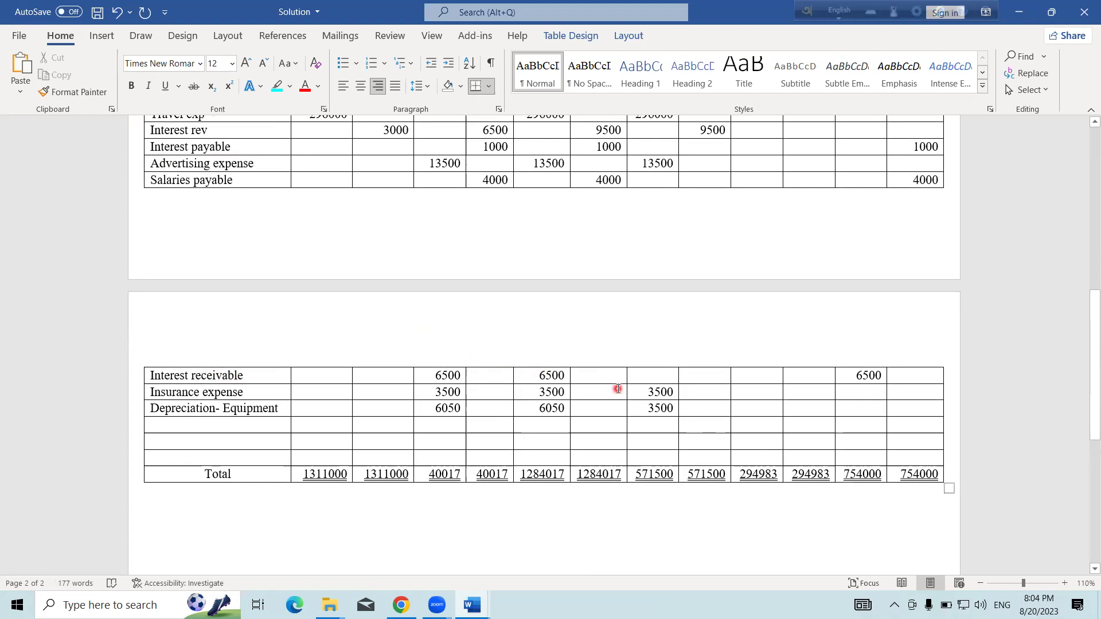
scroll(682, 314, "up", 3)
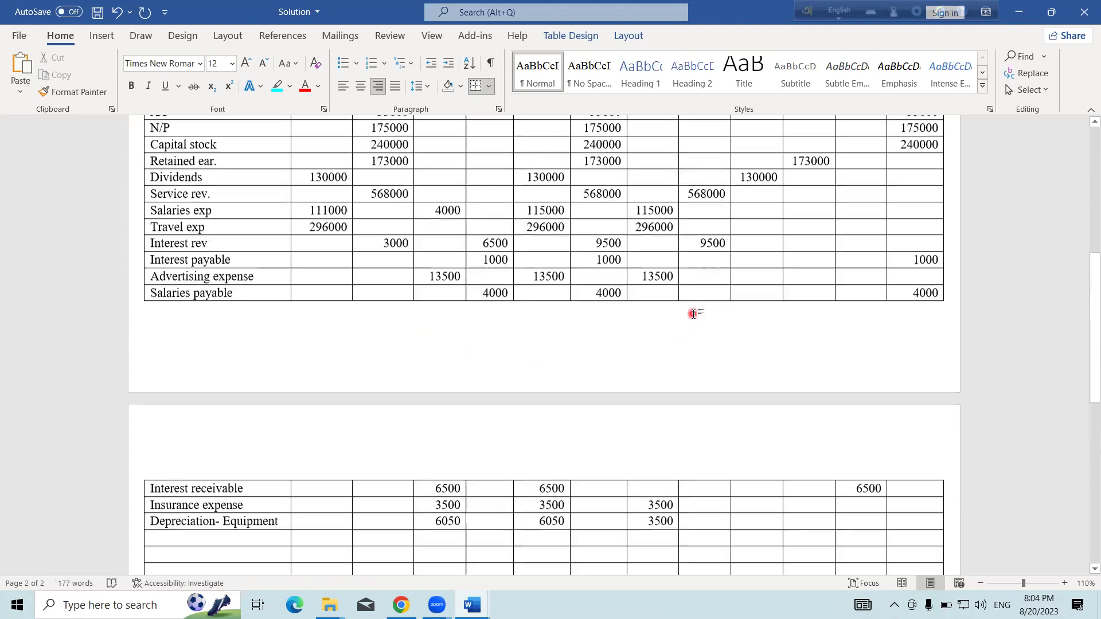
Correct both the debit and credit totals of the Income Stat. columns to 577500 in the Total row.
scroll(694, 314, "up", 3)
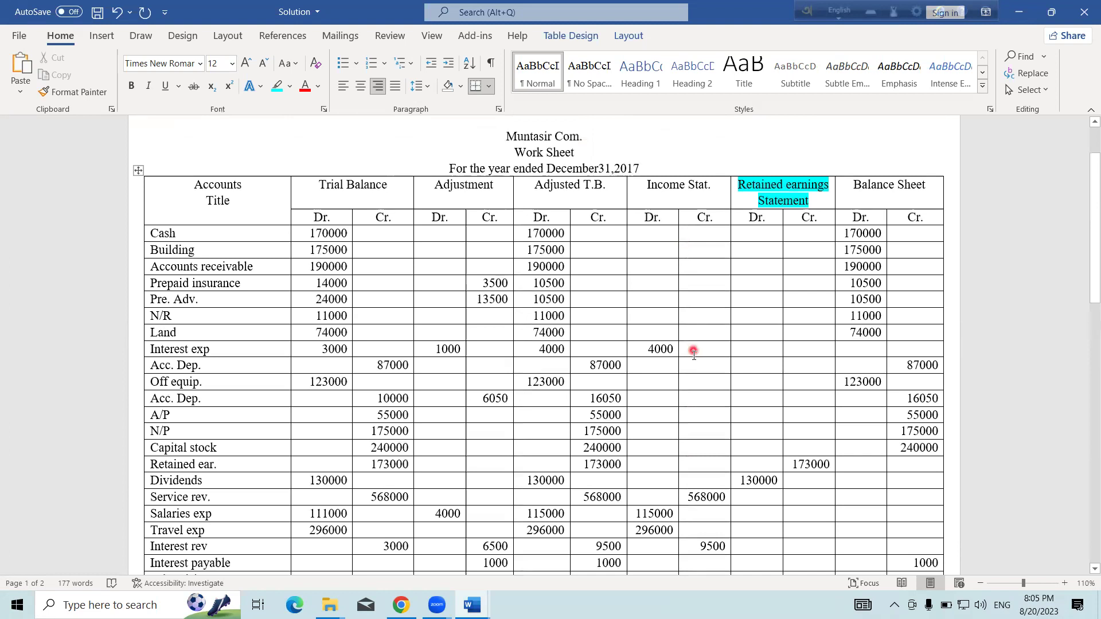
scroll(694, 351, "down", 2)
scroll(694, 356, "down", 5)
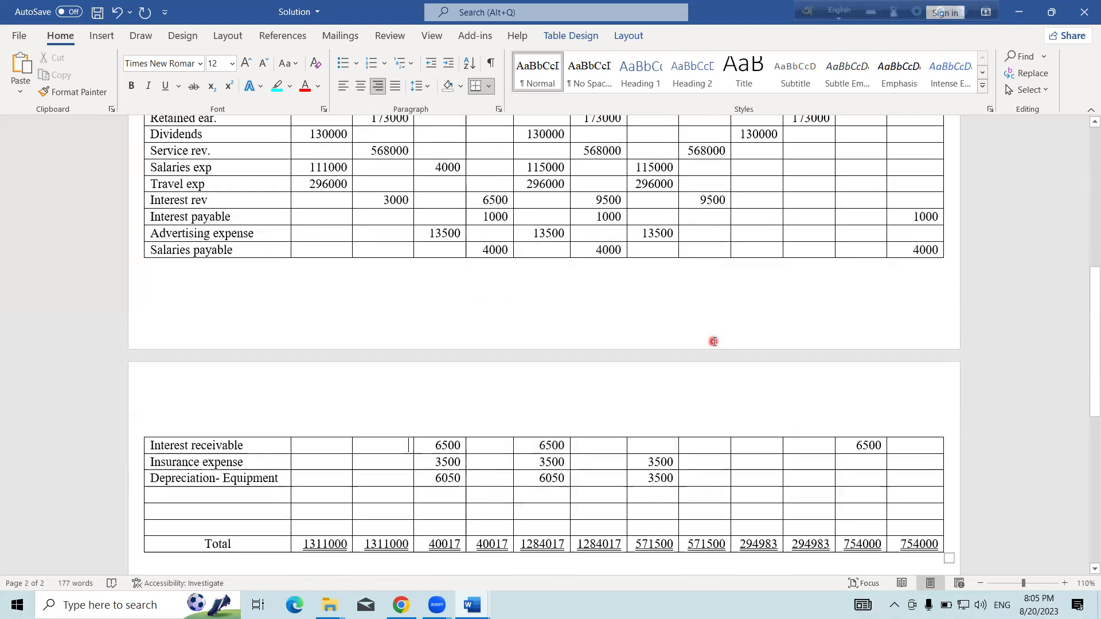
scroll(712, 344, "up", 3)
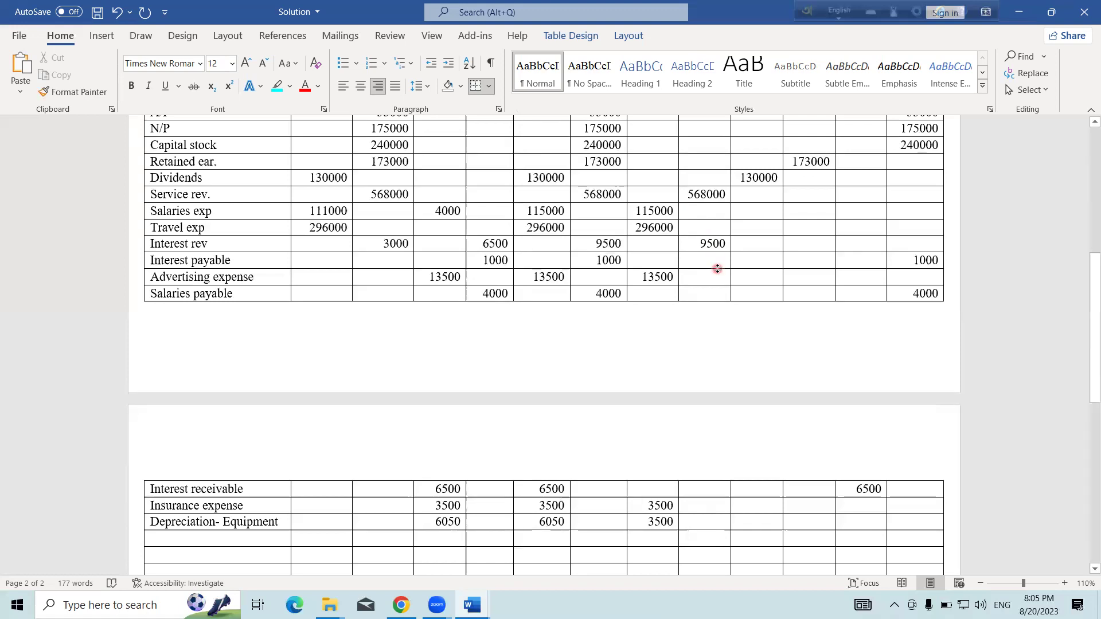
scroll(717, 270, "down", 4)
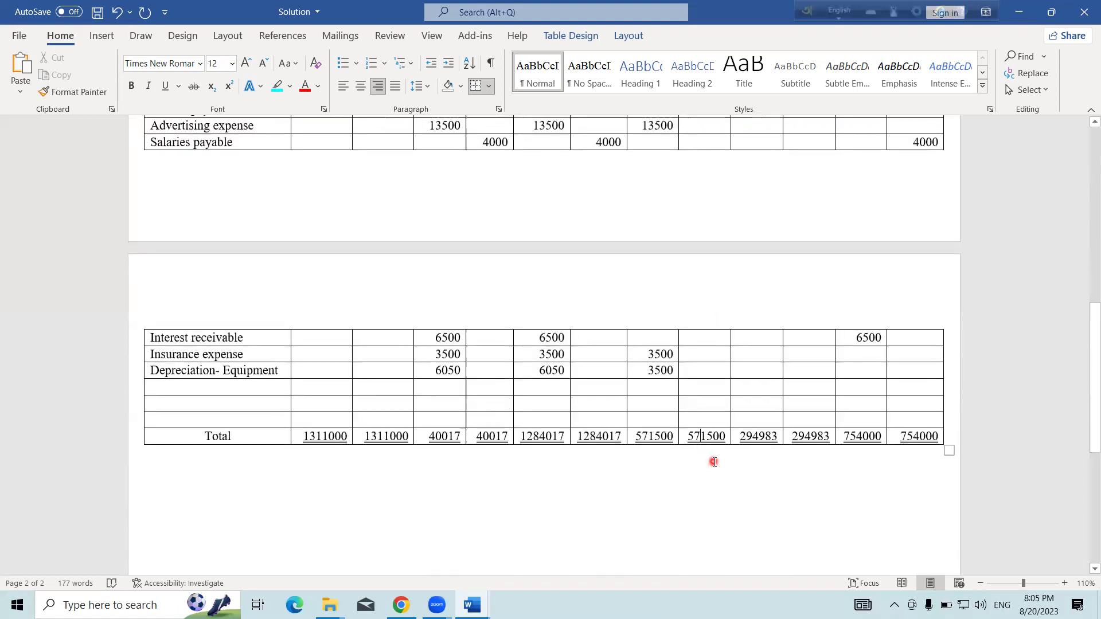
key("BackSpace")
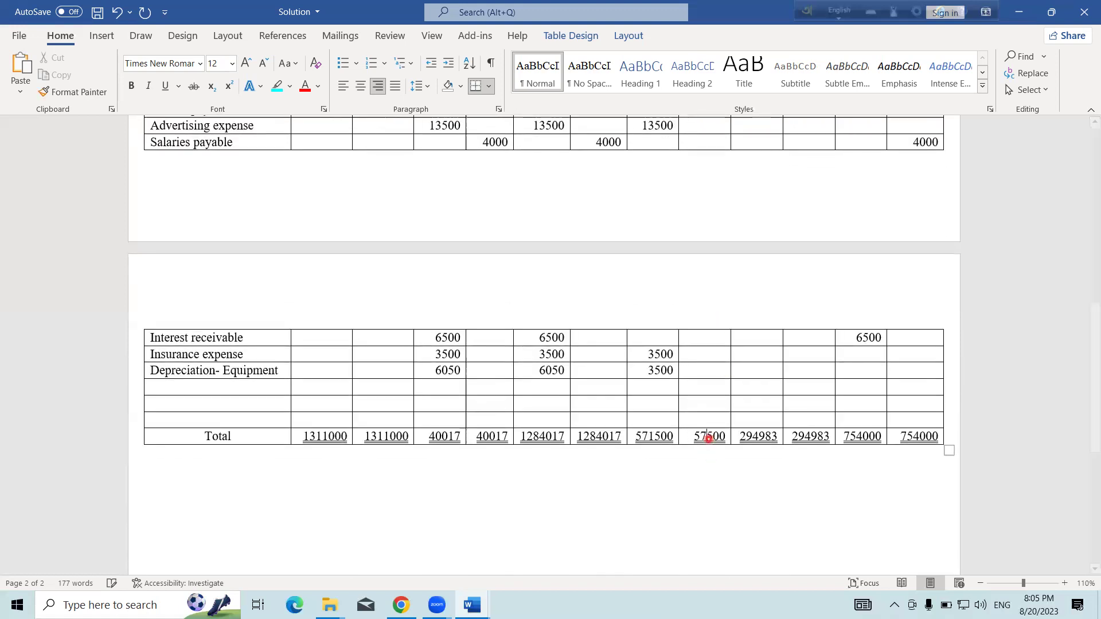
left_click(654, 437)
key("BackSpace")
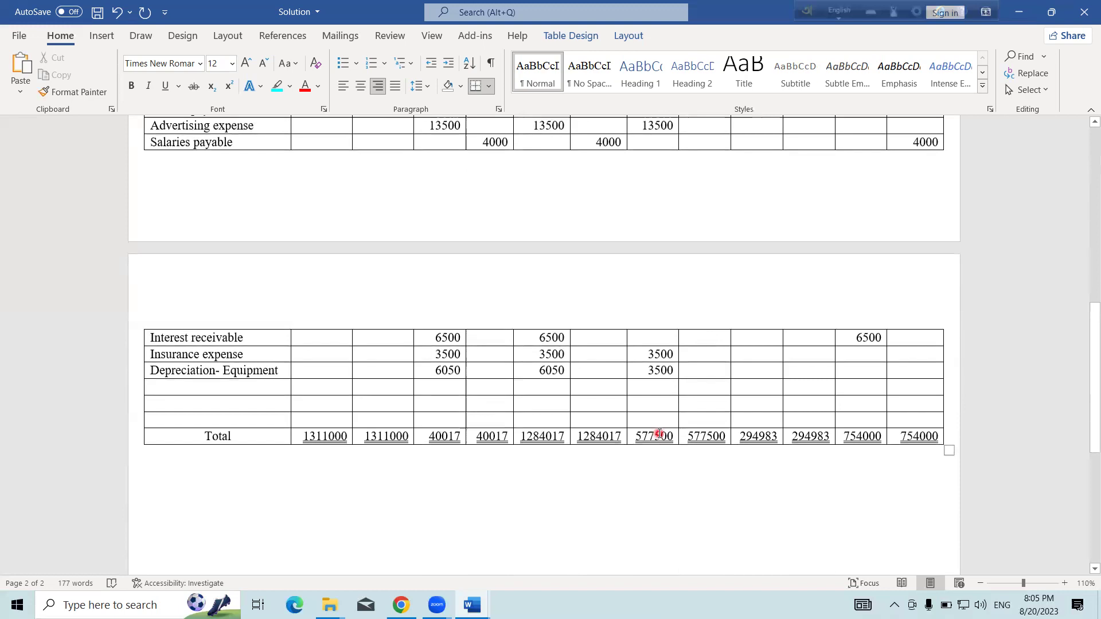
Review the Income Stat. debit entries from Interest exp through Depreciation- Equipment against the revenue credits.
scroll(659, 433, "up", 2)
scroll(783, 410, "up", 5)
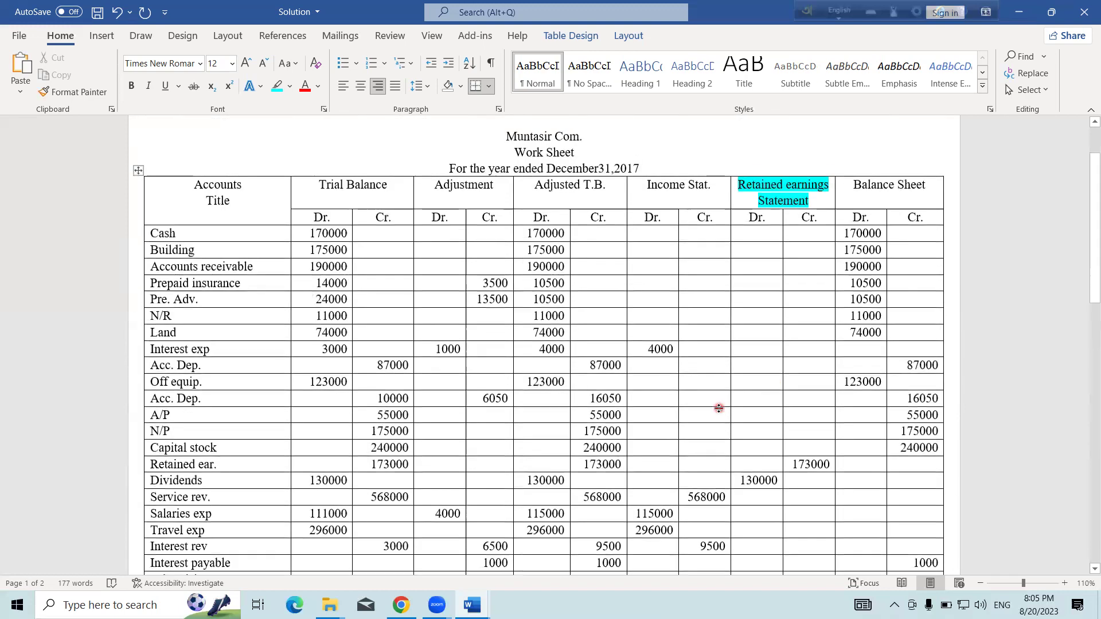
scroll(774, 386, "down", 6)
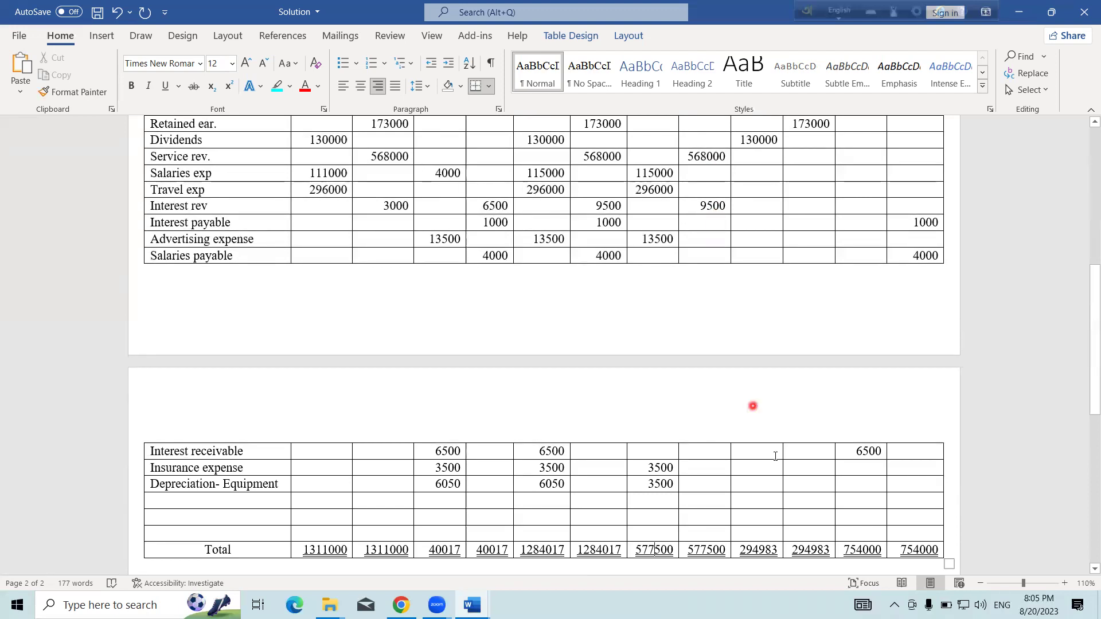
left_click_drag(655, 503, 646, 271)
left_click(670, 359)
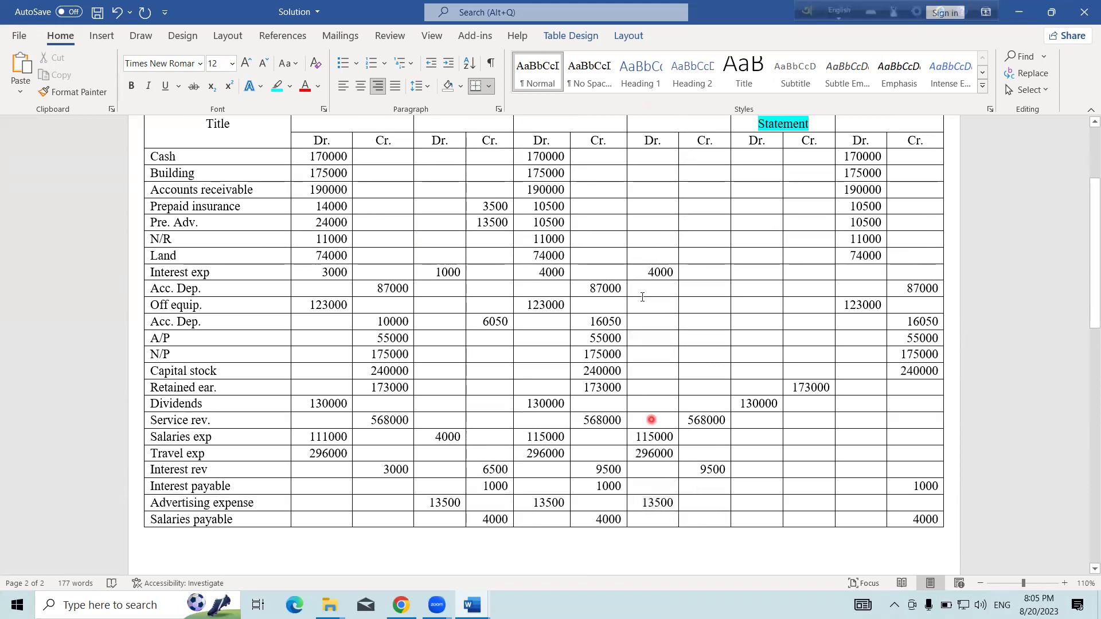
left_click(653, 300)
scroll(654, 393, "down", 3)
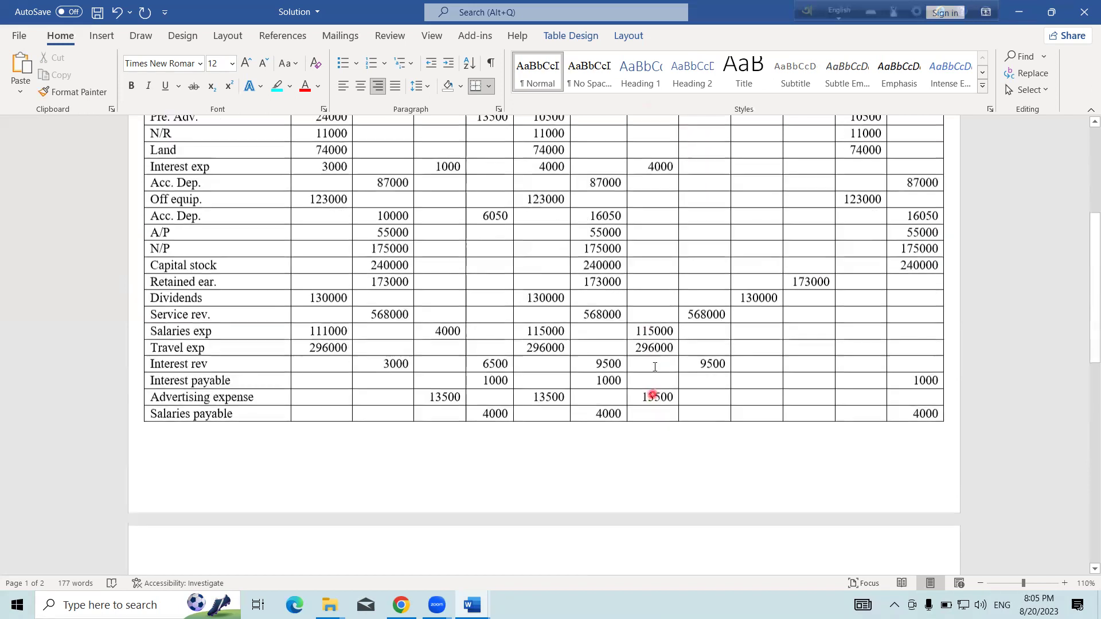
left_click(636, 323)
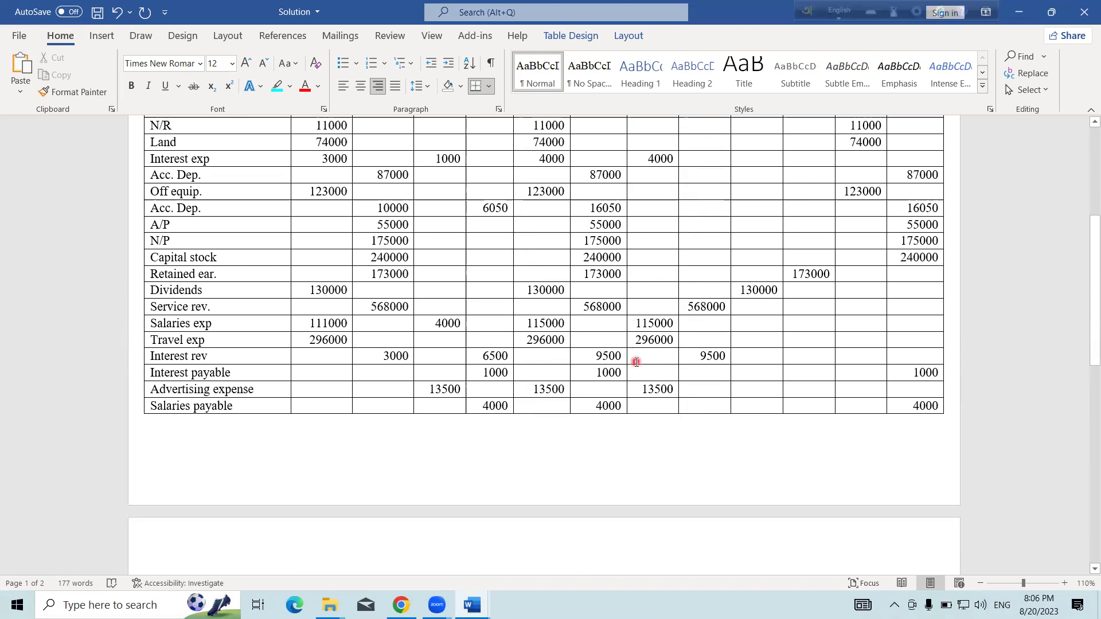
scroll(636, 350, "down", 3)
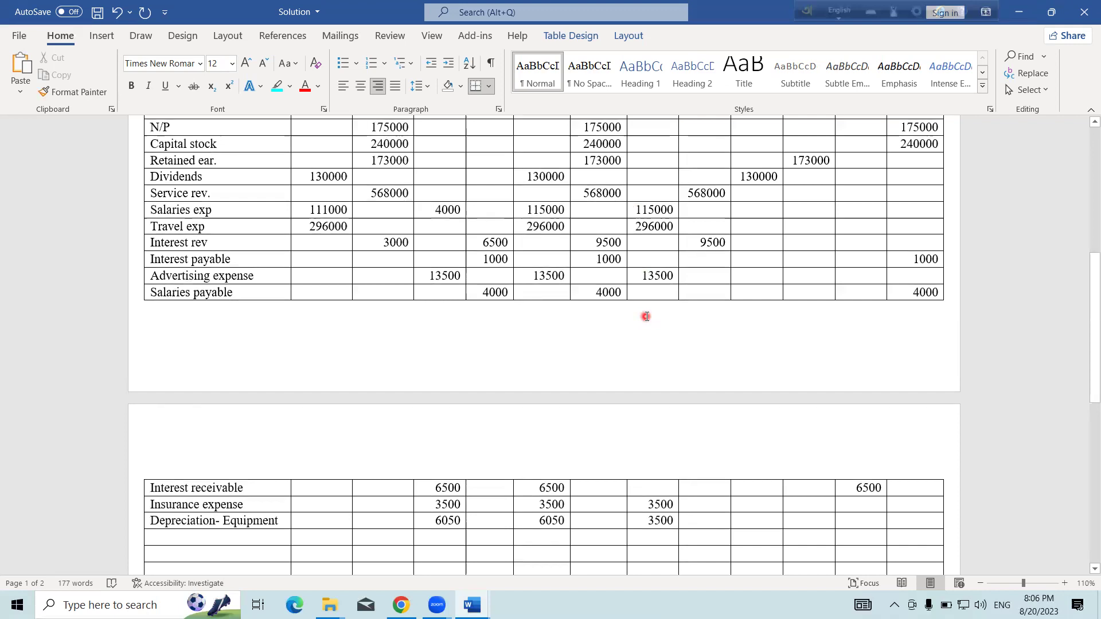
scroll(647, 313, "down", 3)
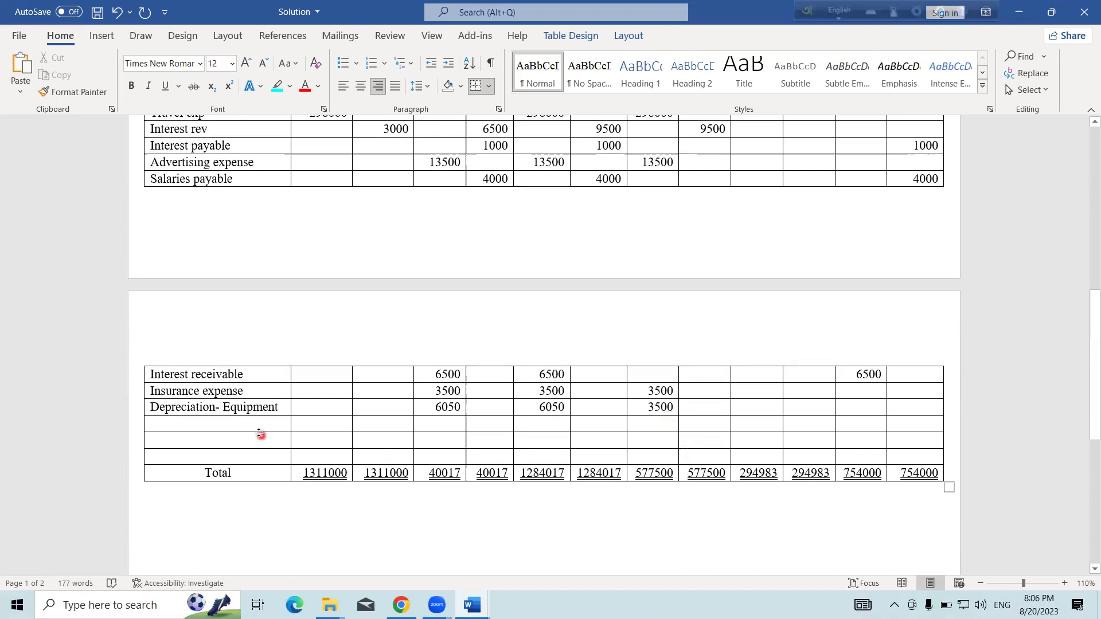
Add a Net income row below Depreciation- Equipment and enter 142000 as its Income Stat. debit.
left_click_drag(251, 424, 251, 440)
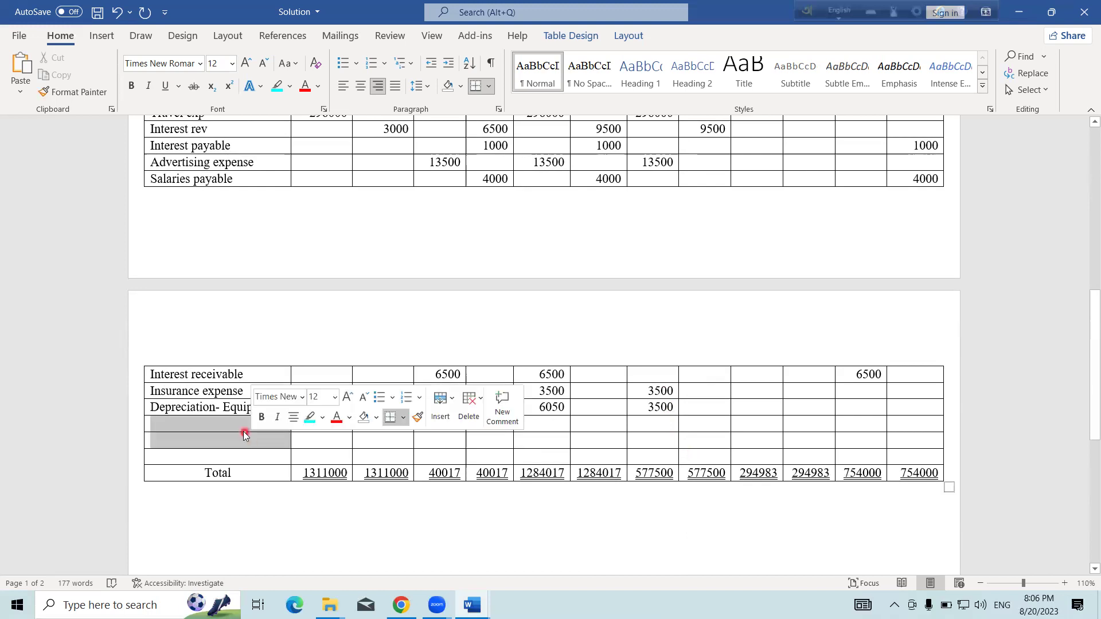
left_click(219, 426)
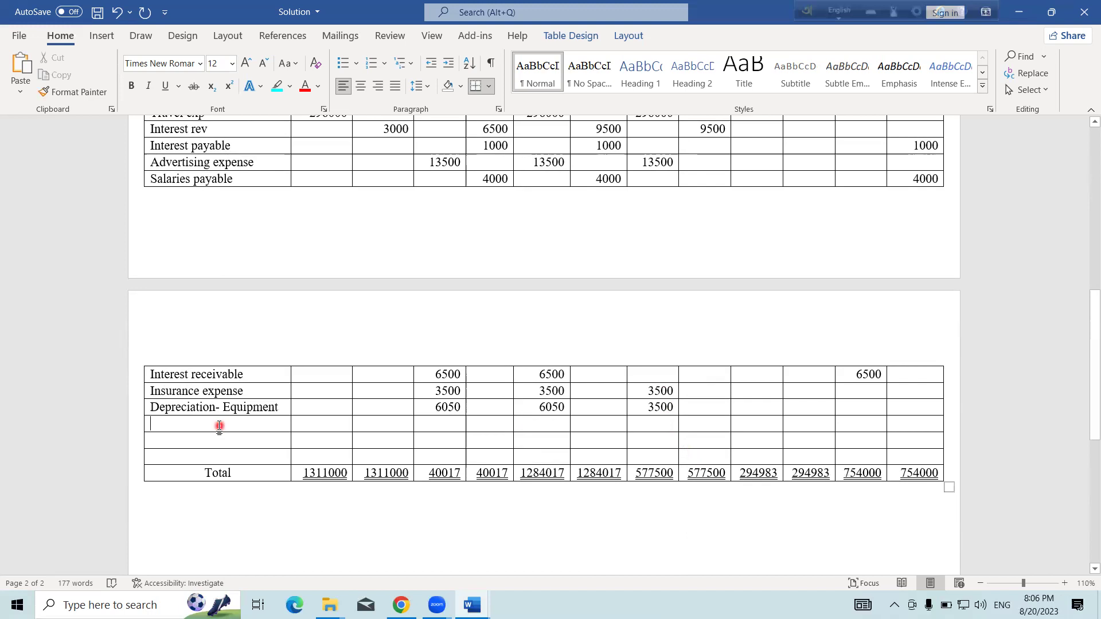
type("Net income")
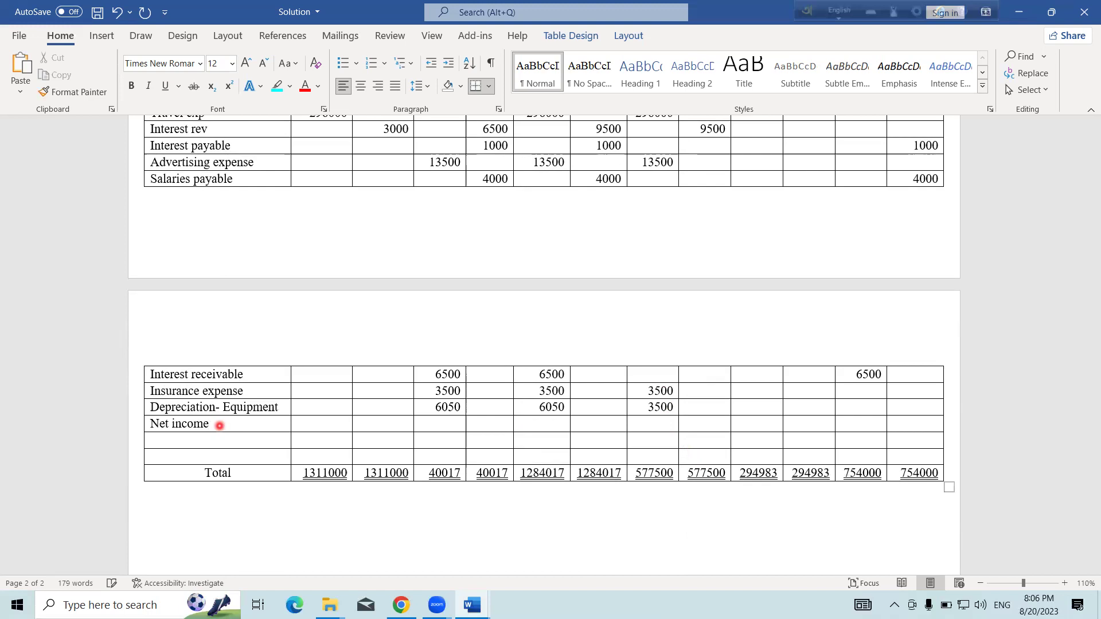
left_click_drag(219, 426, 688, 425)
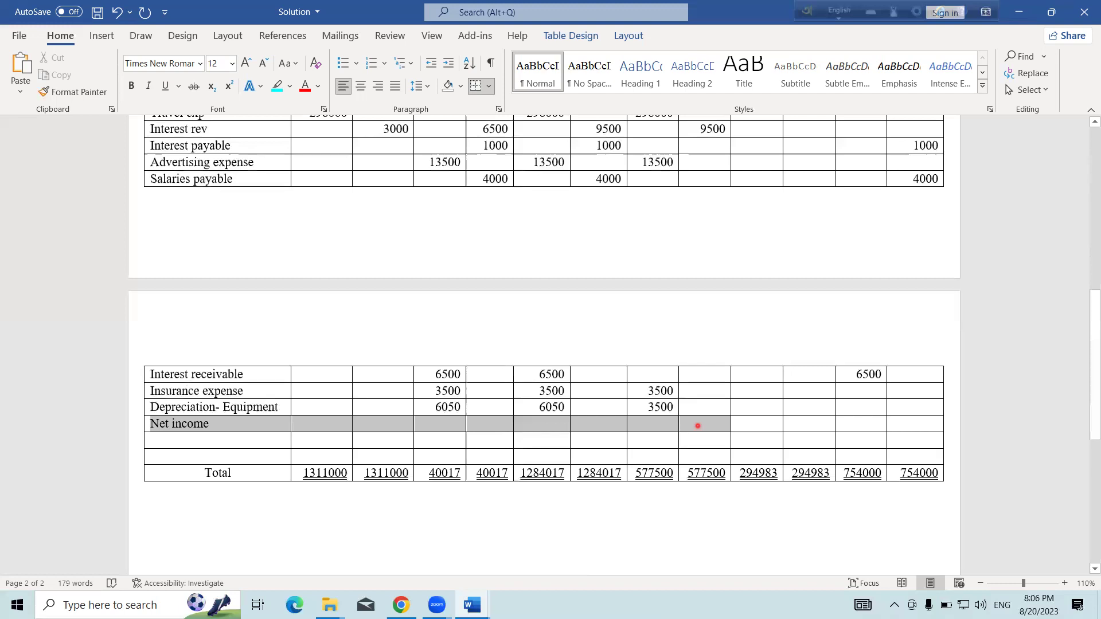
left_click(655, 424)
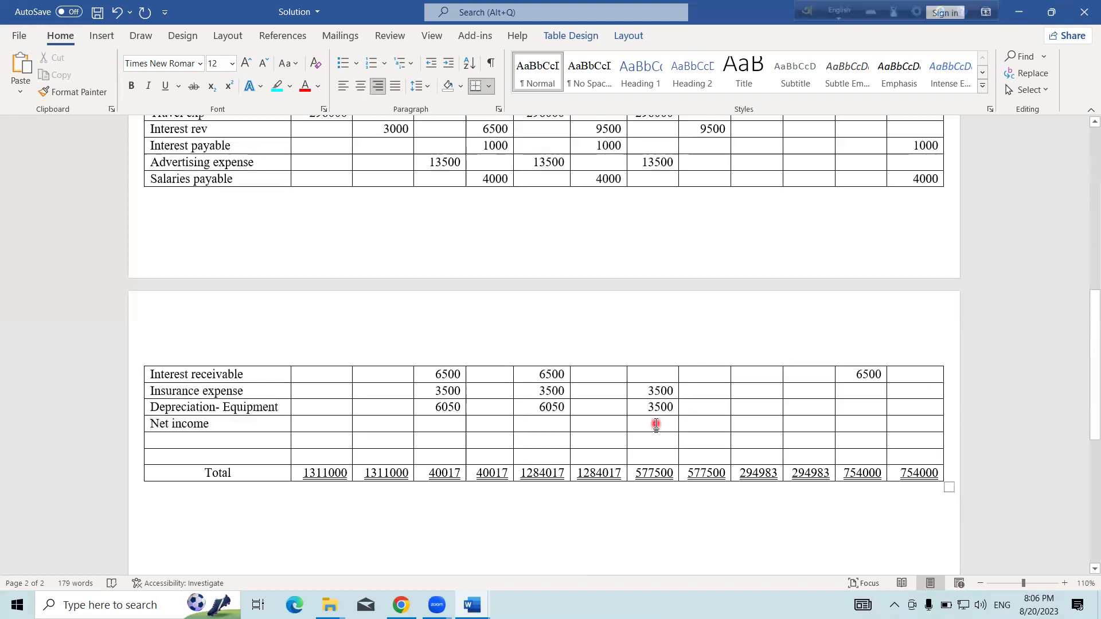
type("142000")
Enter 142000 as the Retained earnings Statement credit for Net income.
scroll(664, 398, "up", 2)
scroll(675, 356, "down", 2)
scroll(766, 412, "up", 5)
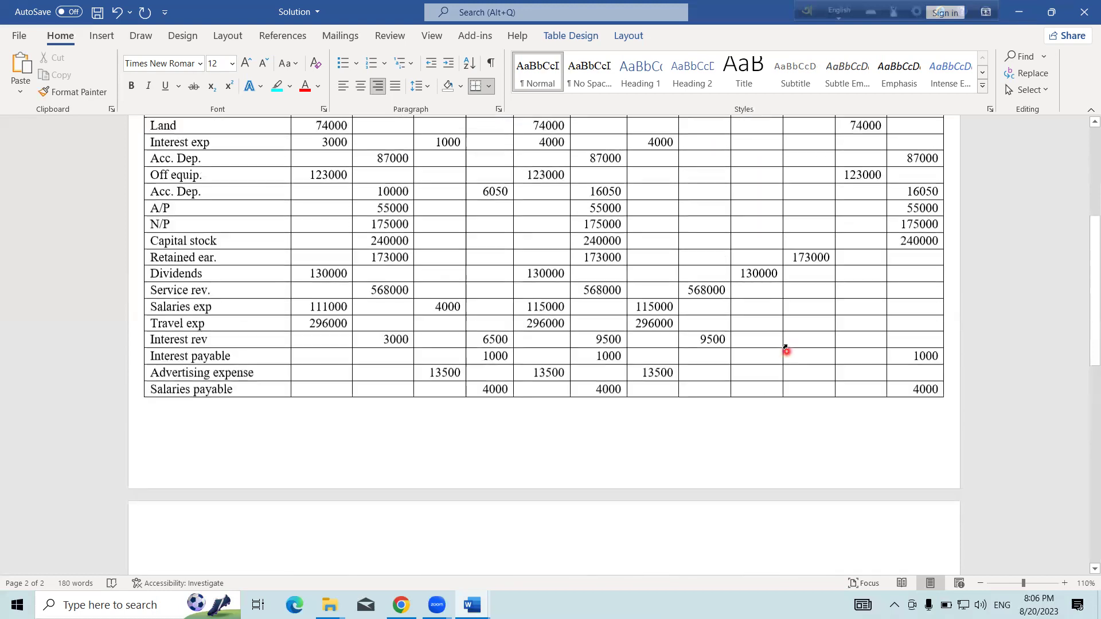
scroll(749, 247, "up", 3)
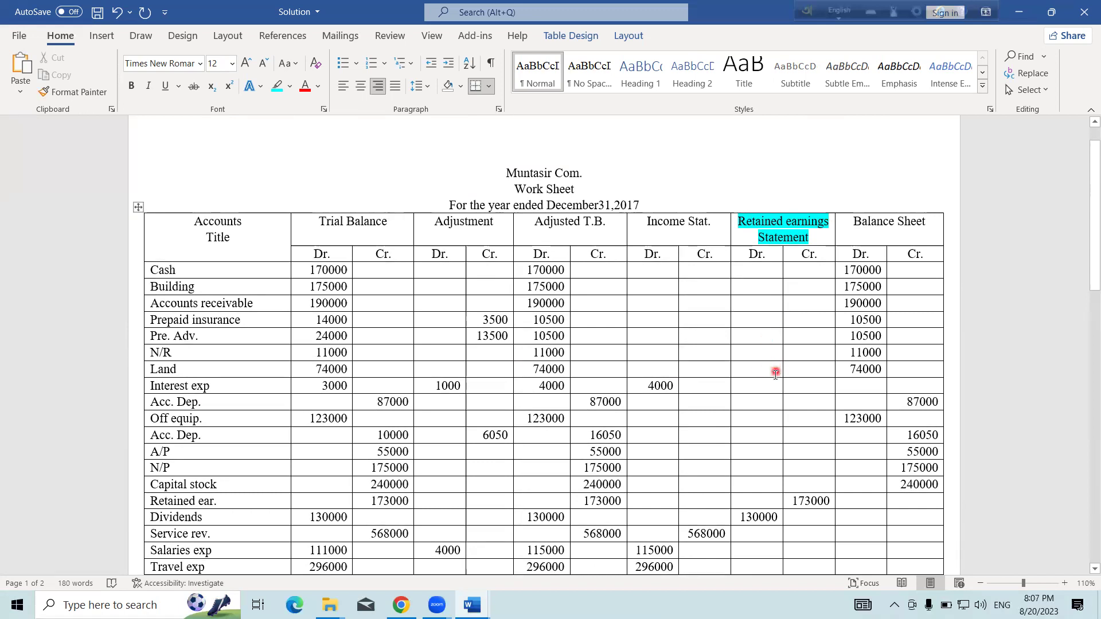
left_click(799, 413)
scroll(717, 344, "down", 8)
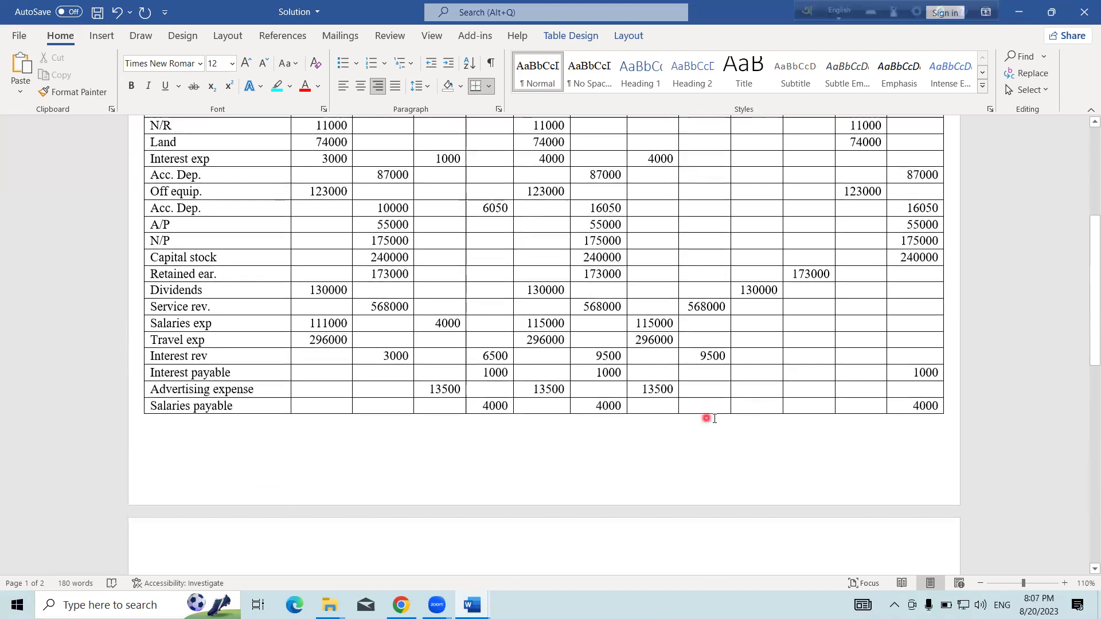
scroll(724, 438, "down", 2)
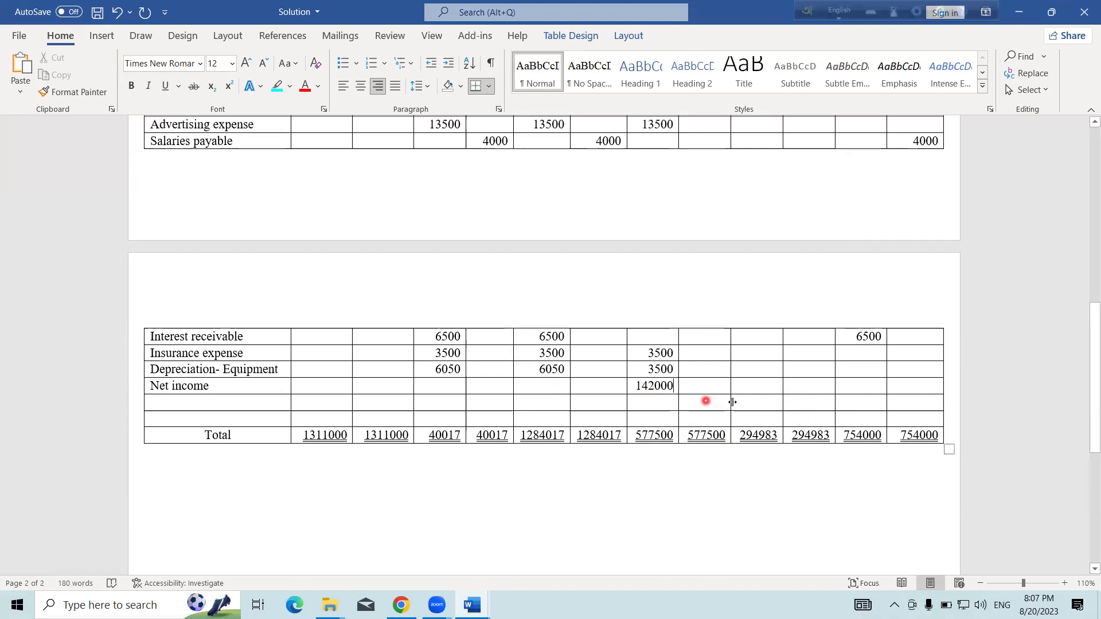
left_click(798, 386)
type("142000")
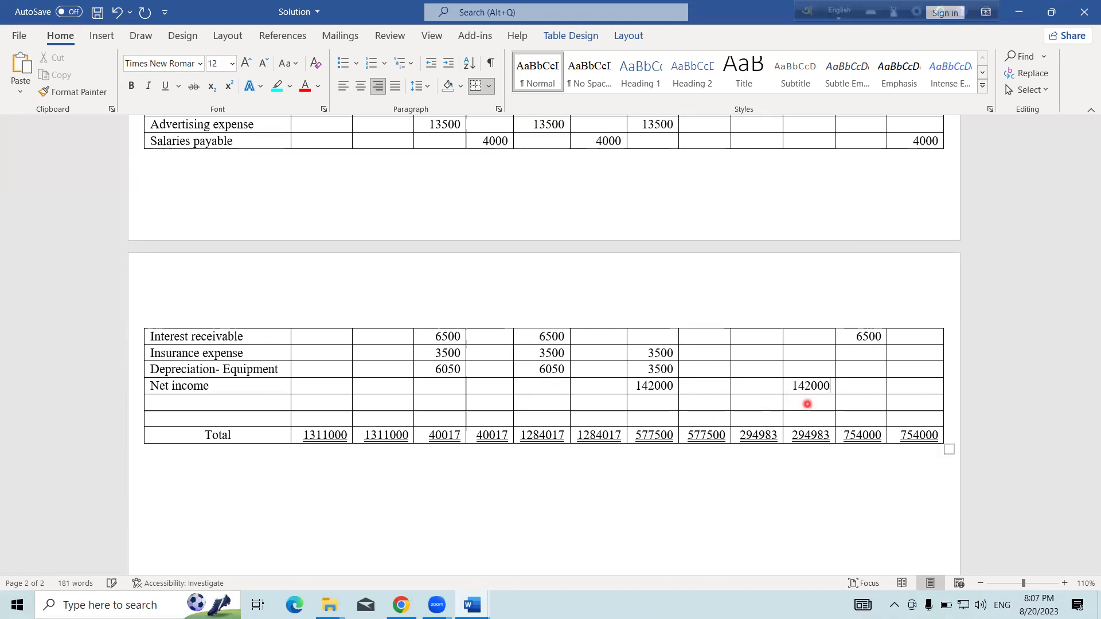
Examine the Retained earnings Statement credits for Retained ear. and Net income alongside the Dividends debit.
scroll(807, 404, "up", 8)
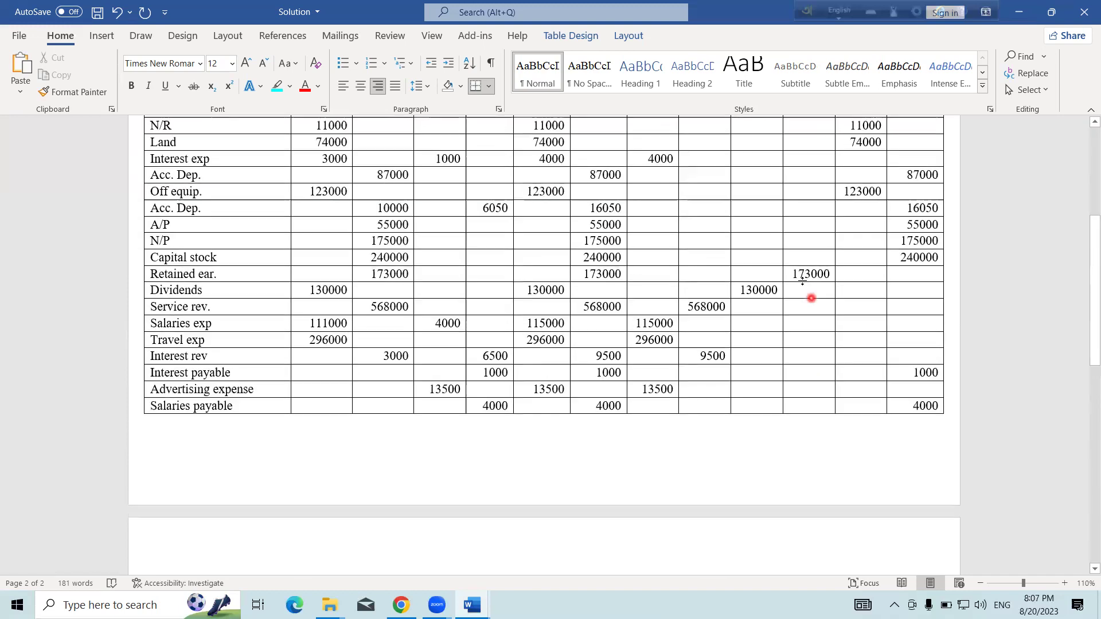
left_click_drag(796, 280, 826, 277)
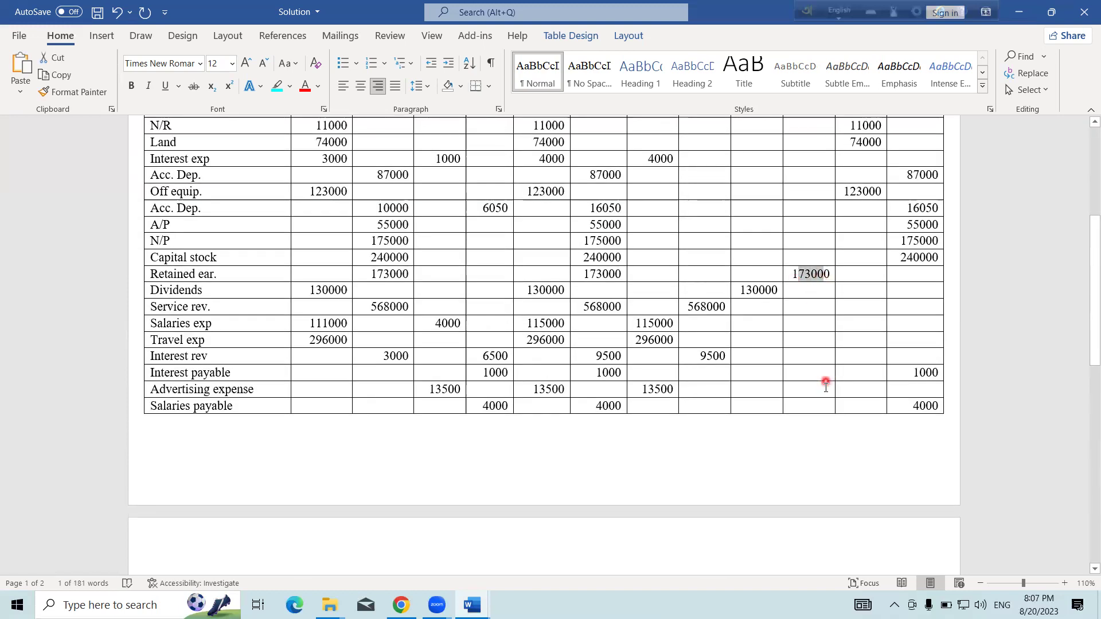
scroll(829, 377, "down", 5)
left_click_drag(796, 349, 826, 348)
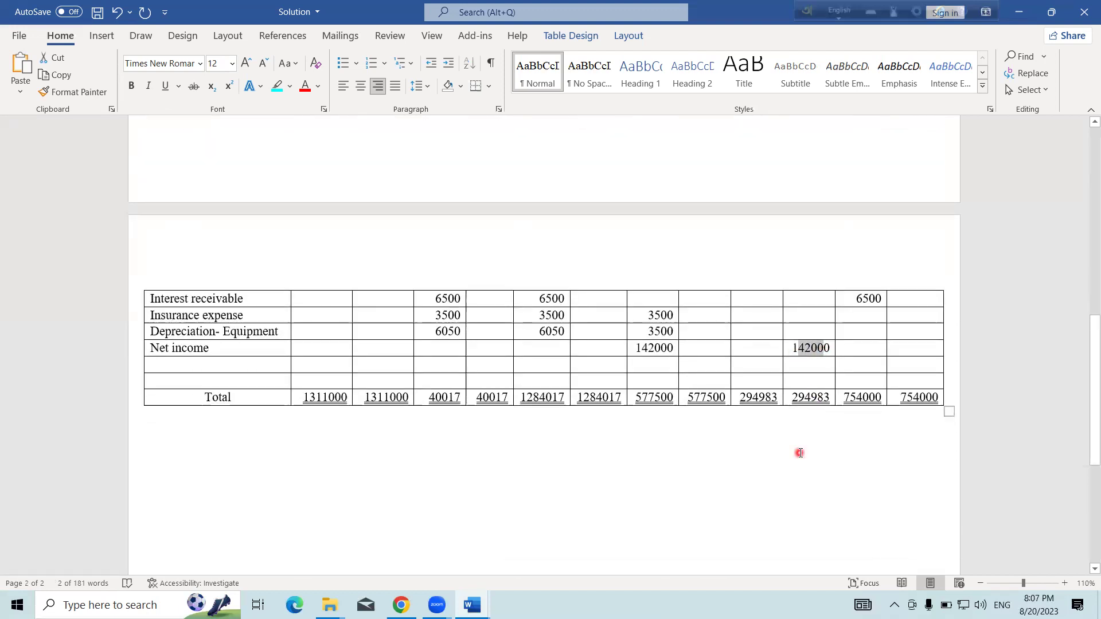
scroll(794, 436, "up", 4)
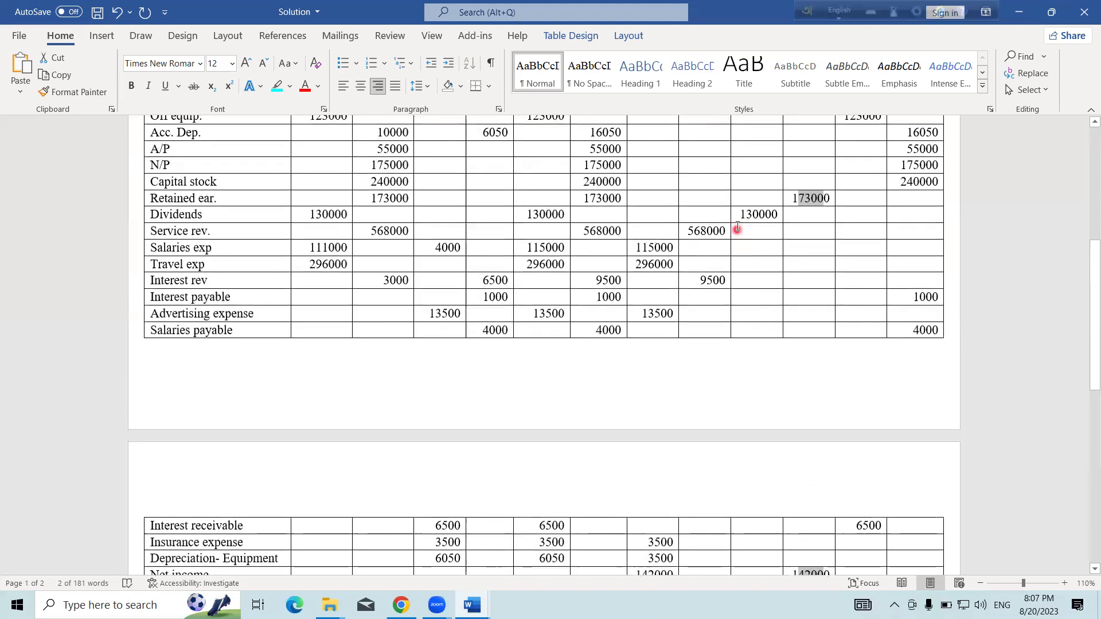
left_click_drag(740, 215, 778, 215)
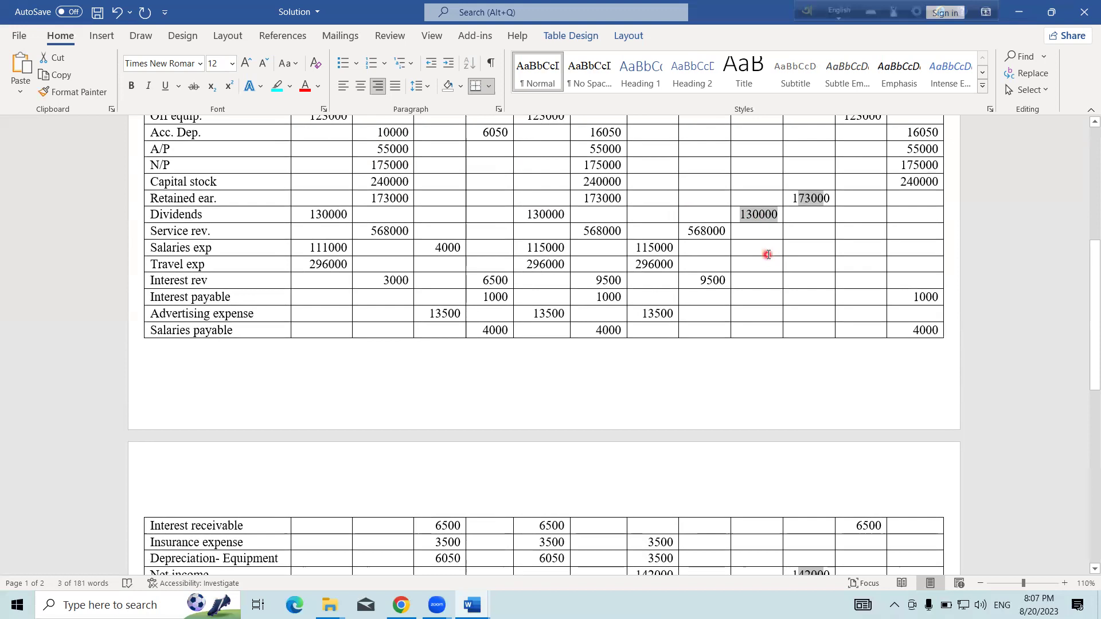
scroll(761, 411, "down", 3)
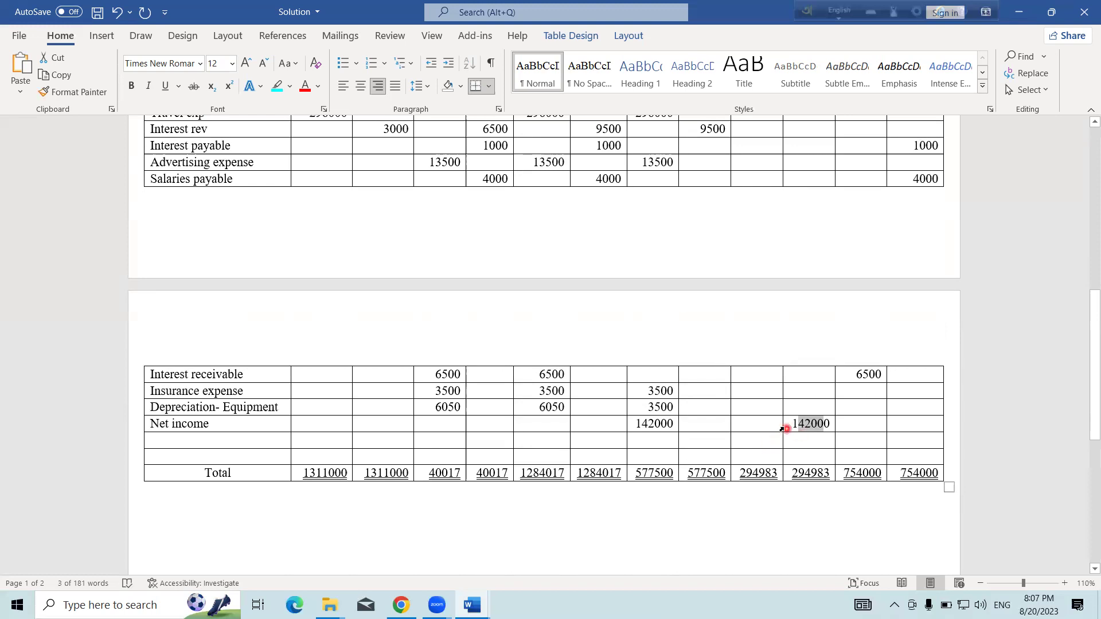
Mark the Retained ear. label with its statement credit, the Net income credit and the Dividends debit to trace ending retained earnings.
scroll(781, 421, "up", 5)
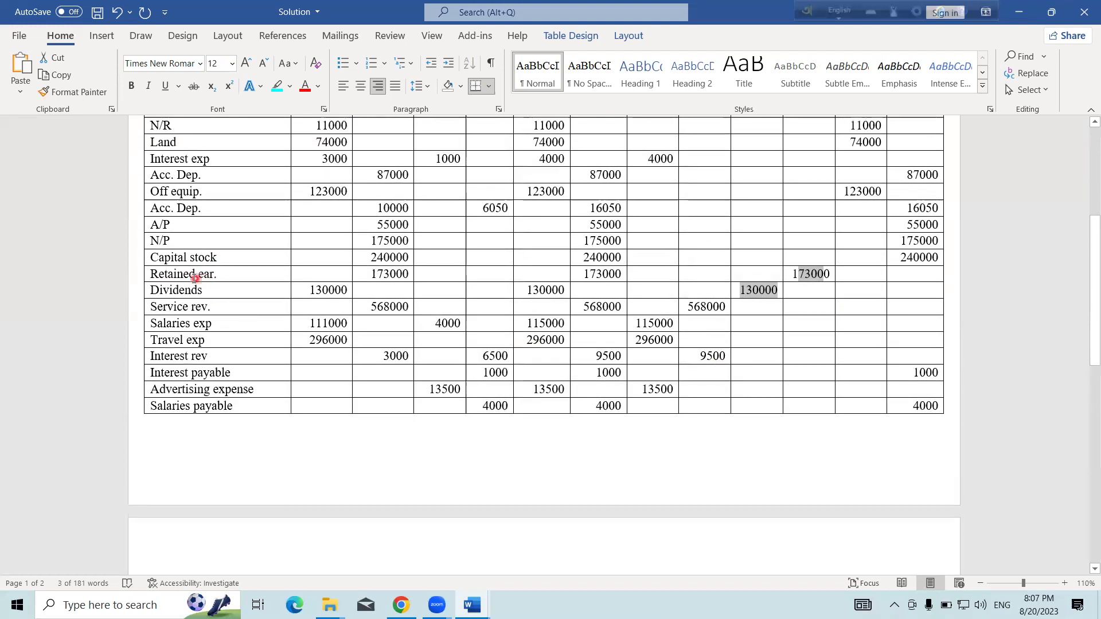
left_click_drag(148, 274, 231, 273)
left_click_drag(792, 273, 833, 276)
scroll(799, 430, "down", 4)
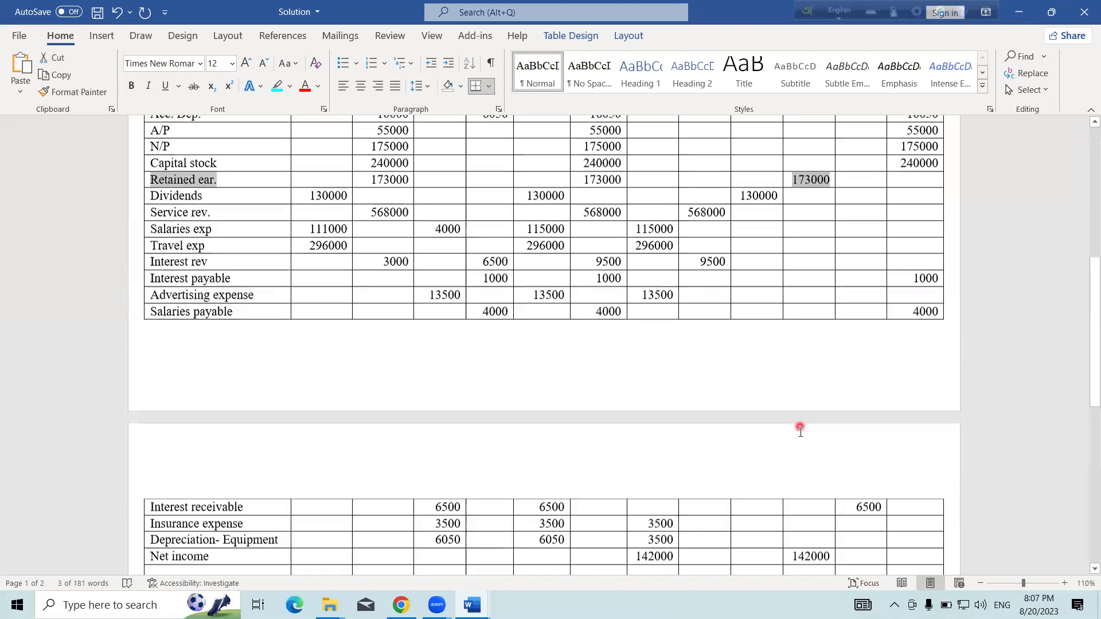
double_click(799, 436, "ctrl")
left_click_drag(792, 423, 829, 425)
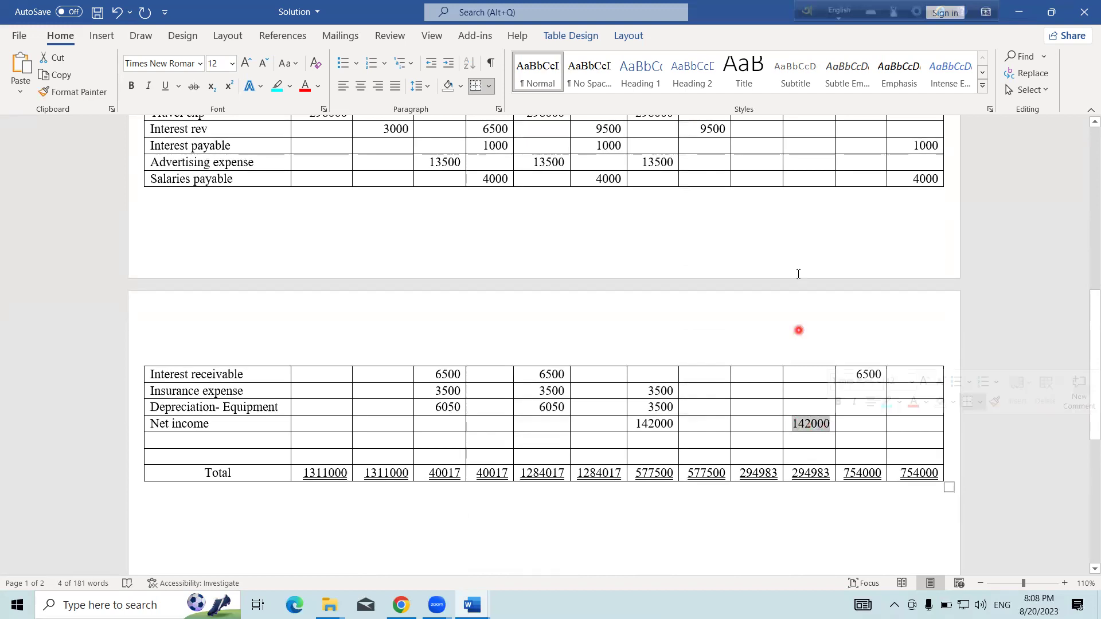
scroll(799, 327, "up", 4)
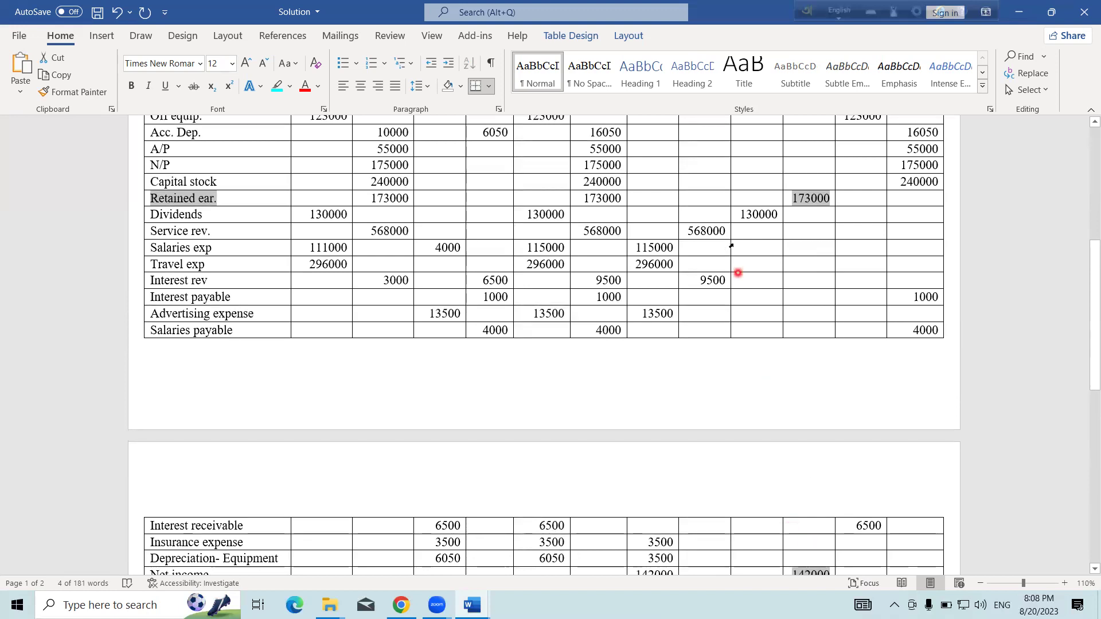
left_click_drag(756, 216, 777, 215)
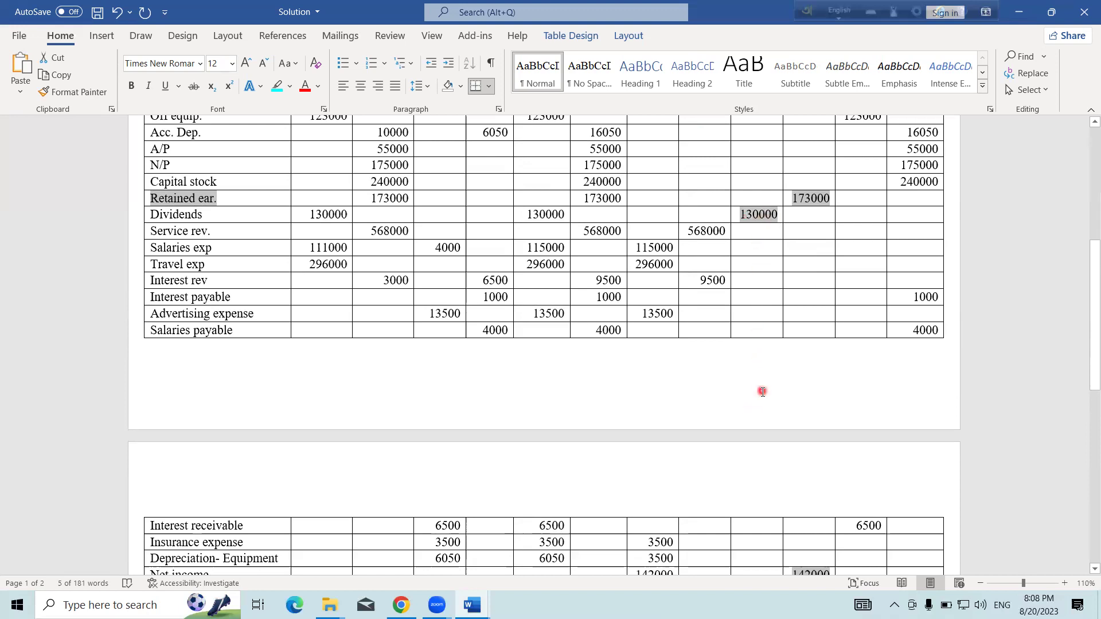
scroll(762, 389, "down", 2)
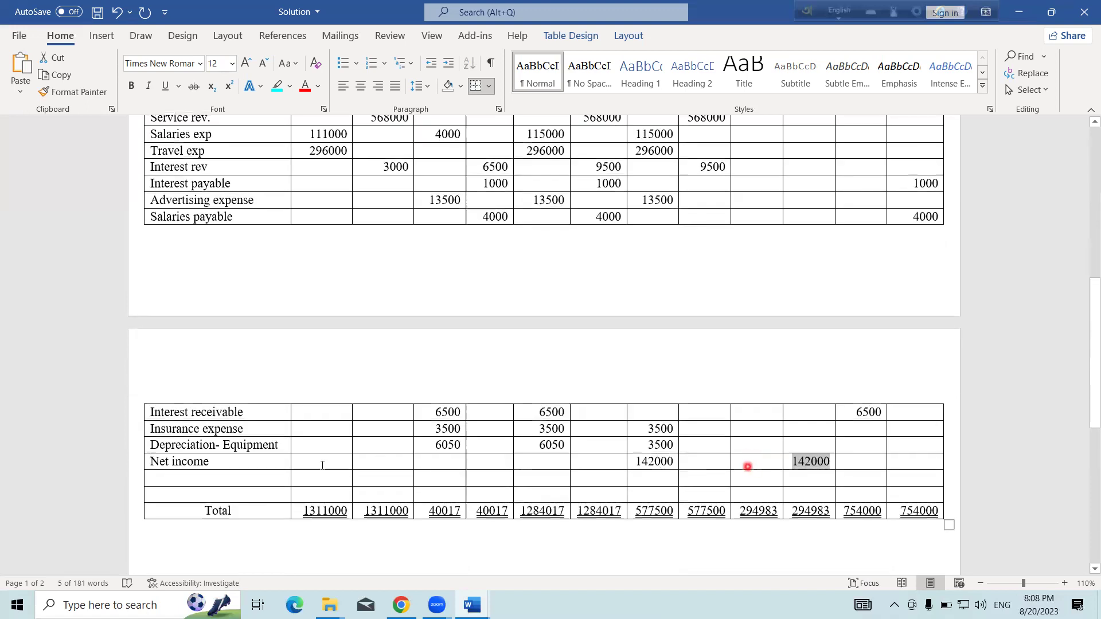
Add a row label Retained Earnings(31.12.17) below Net income.
left_click(243, 478)
type("Retained Earnings(")
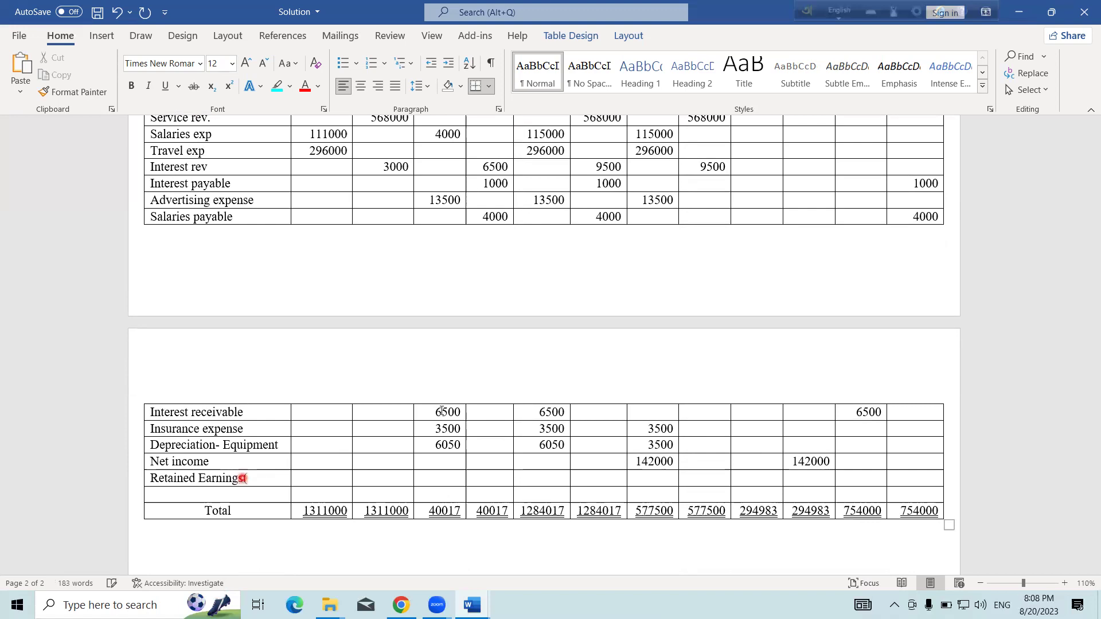
scroll(617, 373, "up", 8)
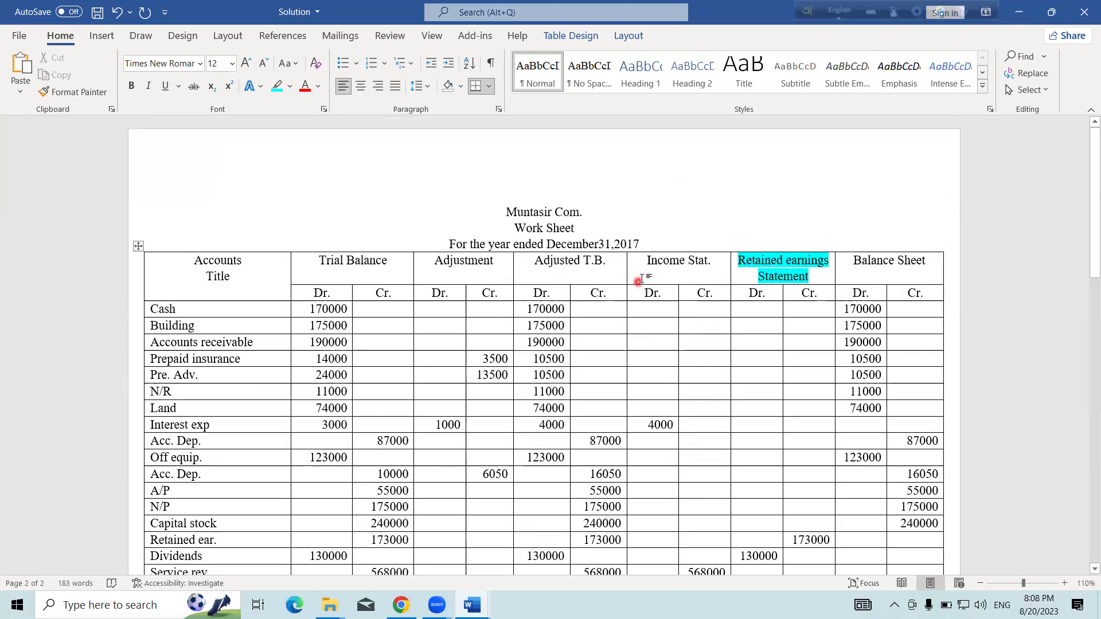
scroll(598, 361, "down", 9)
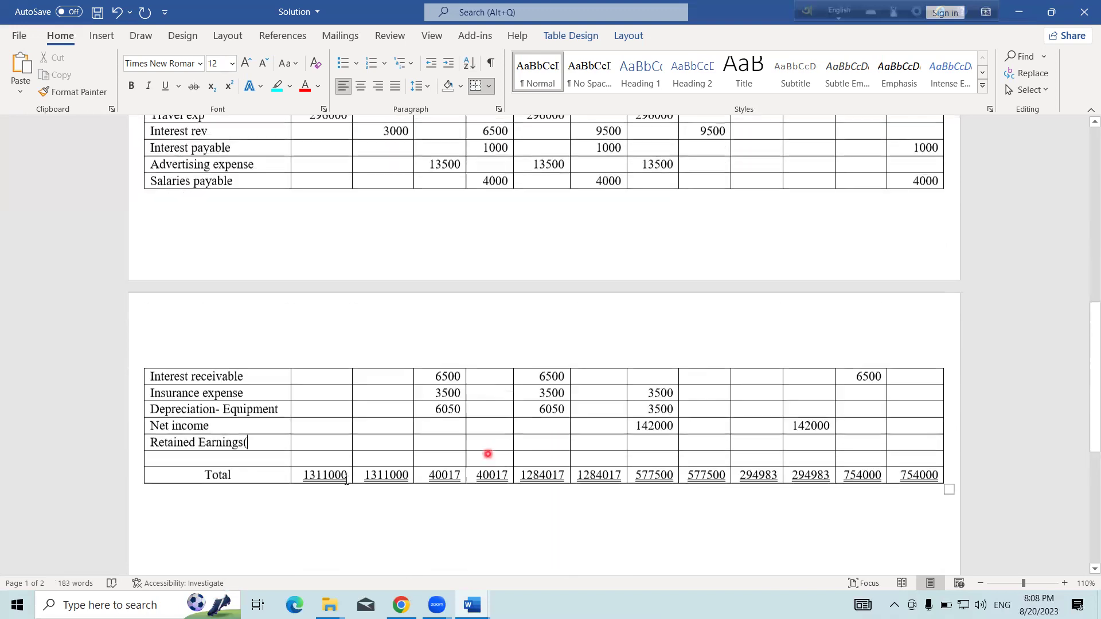
scroll(488, 454, "down", 1)
type("31.12.1")
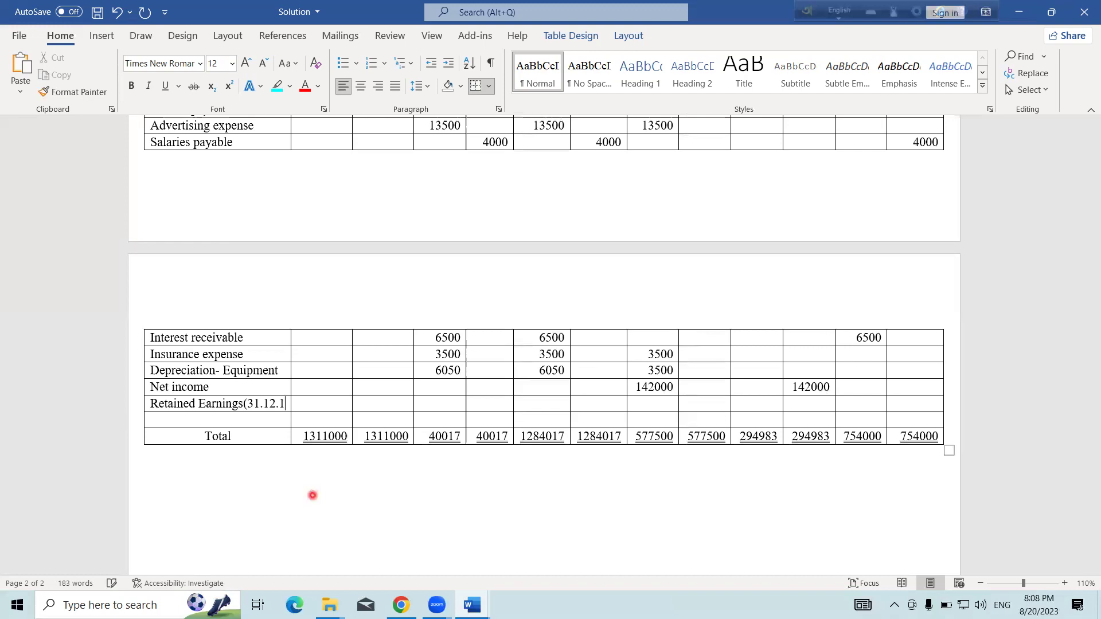
type("7")
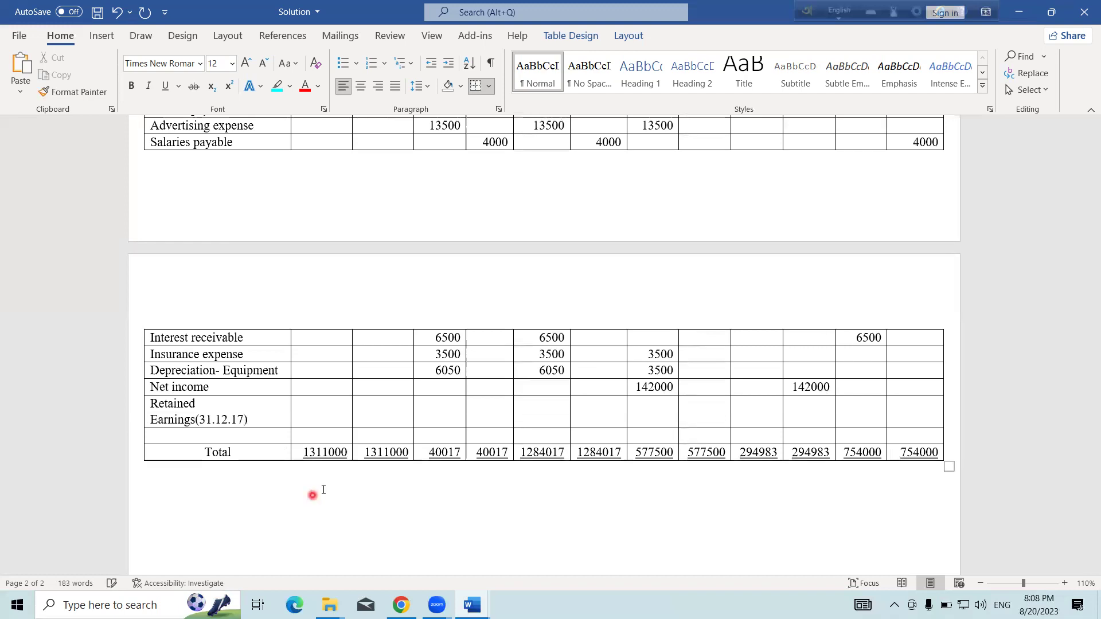
Shorten the new row label to Retained Earnin(31.12.17) so it fits on one line.
left_click_drag(291, 343, 292, 344)
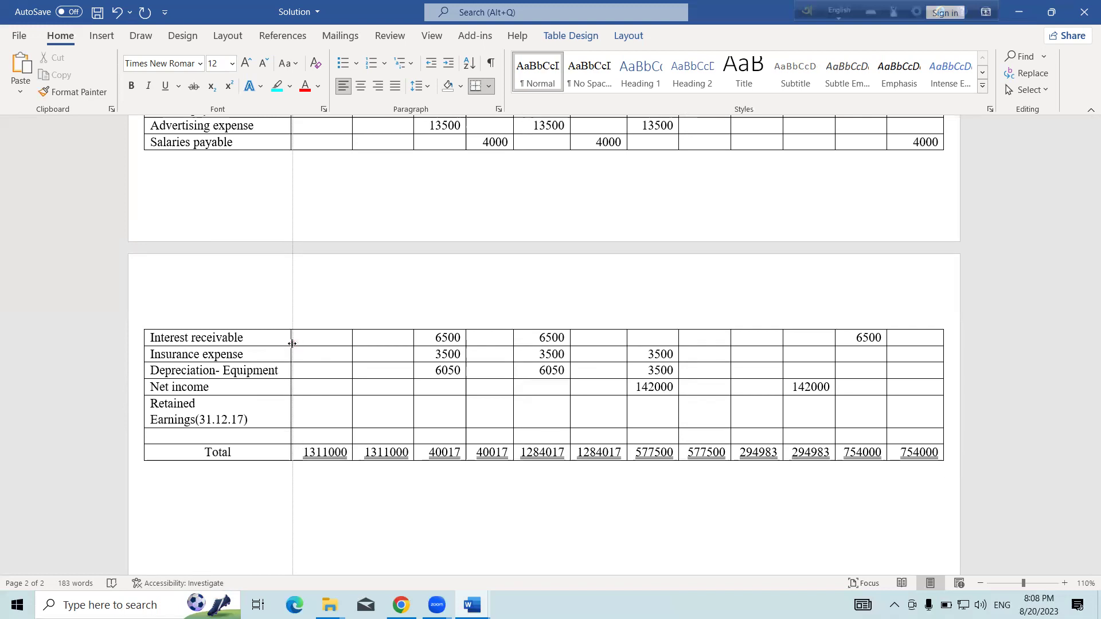
left_click(196, 419)
key("BackSpace")
key("BackSpace")
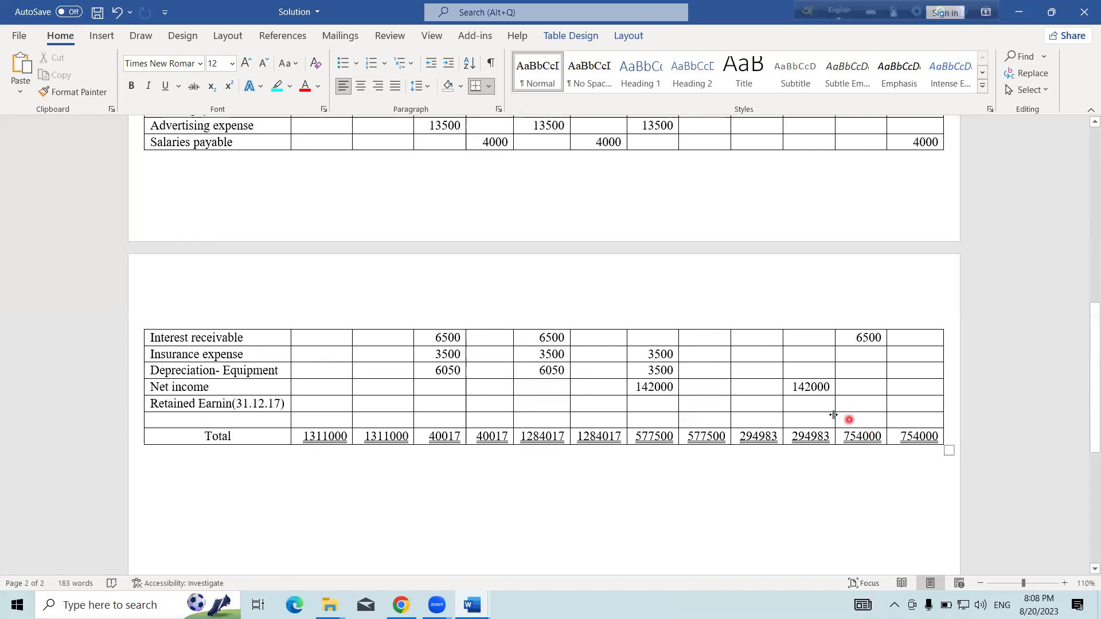
Trace the Retained ear. and Net income credits and set the Retained earnings Statement credit total to 315000.
scroll(848, 418, "up", 5)
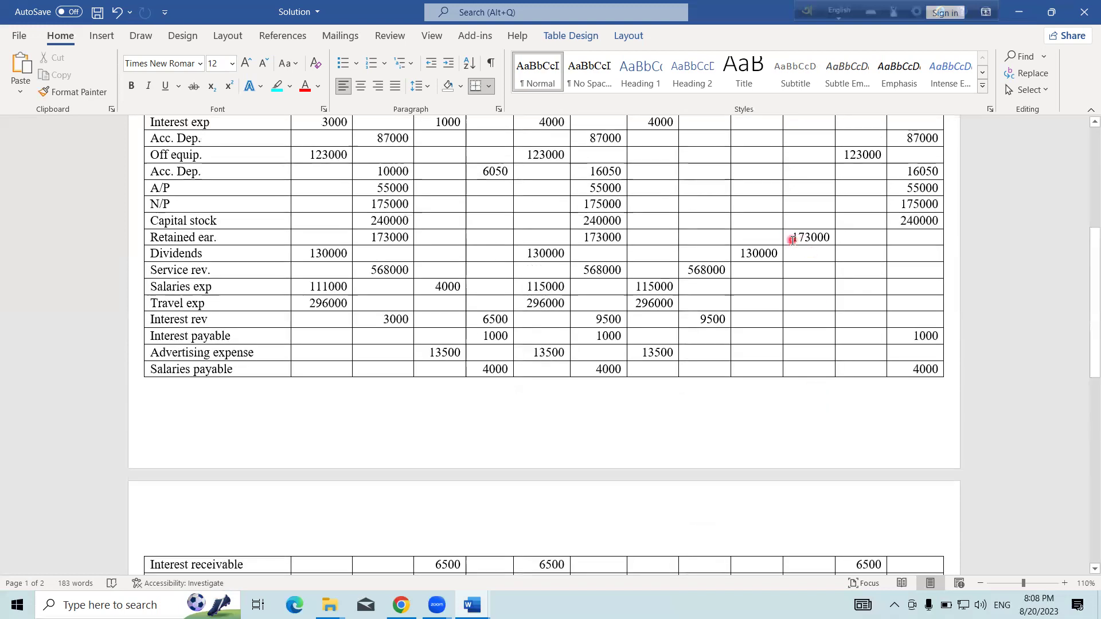
left_click_drag(793, 239, 831, 239)
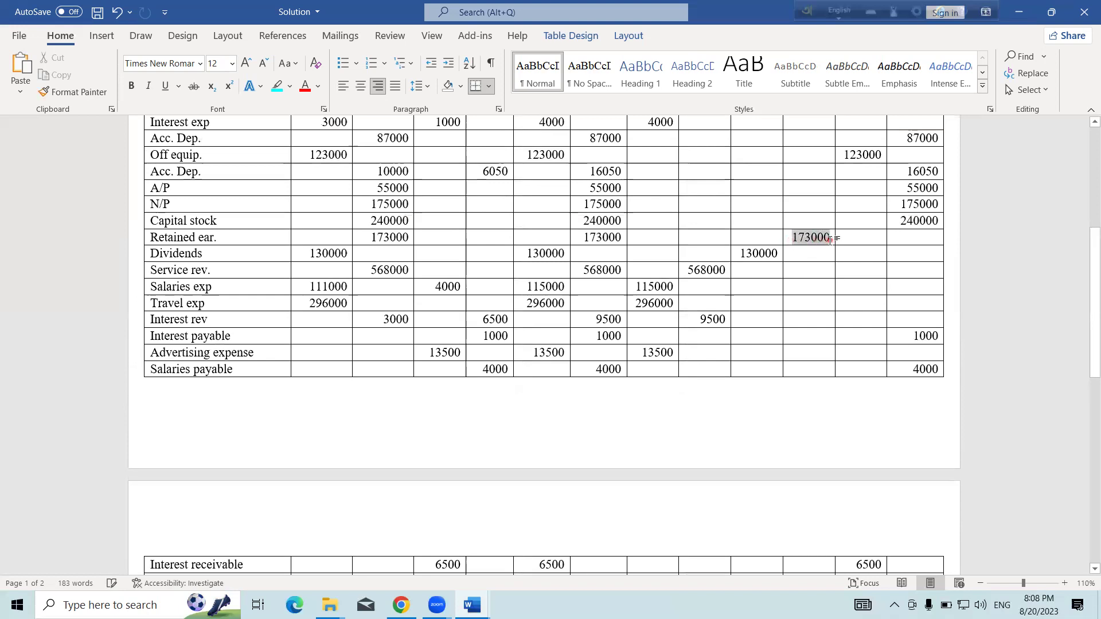
left_click(845, 398)
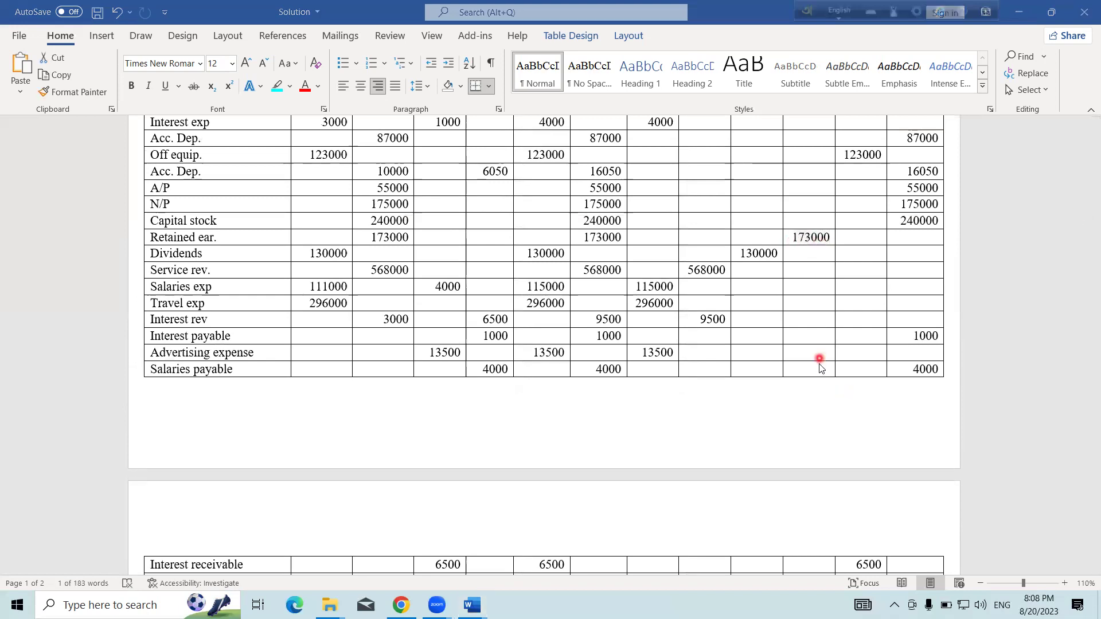
scroll(818, 361, "down", 3)
scroll(804, 489, "down", 1)
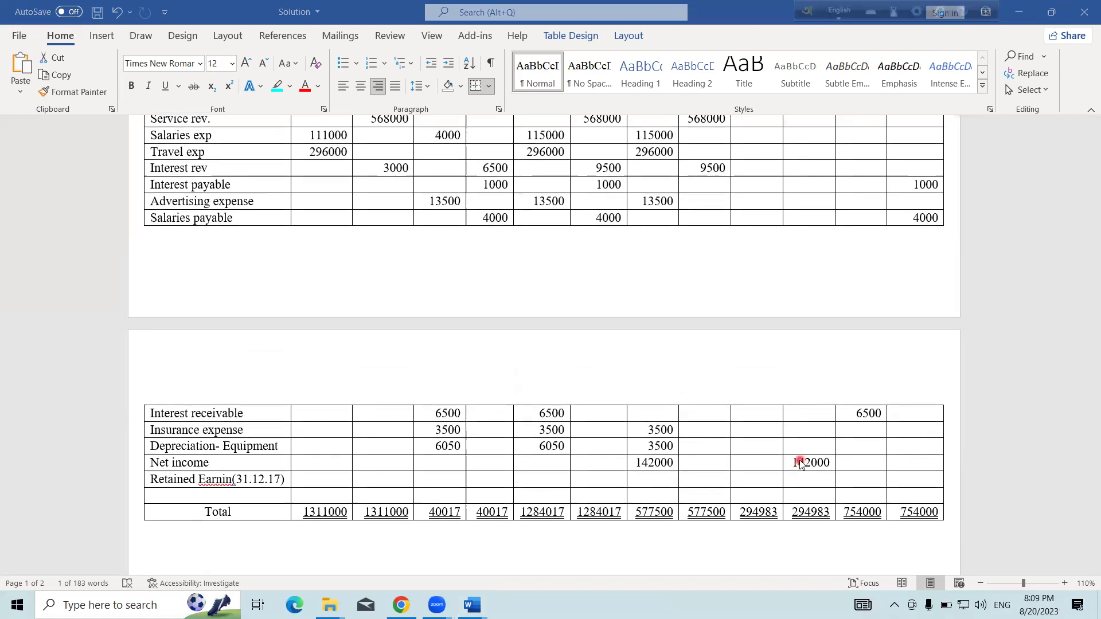
left_click(830, 513)
key("BackSpace")
key("BackSpace")
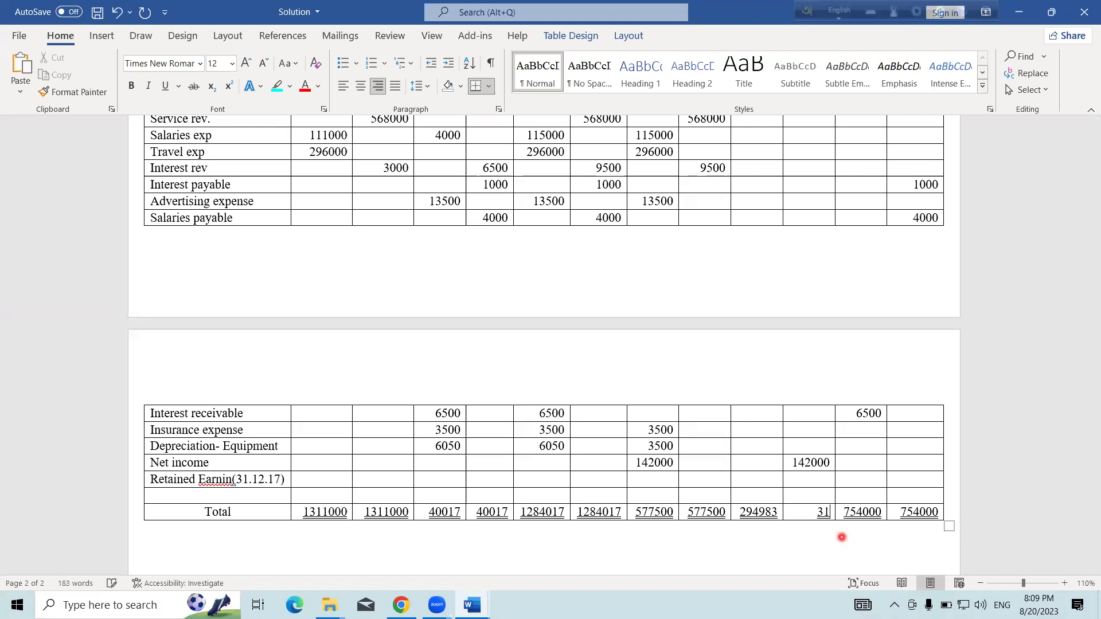
type("000")
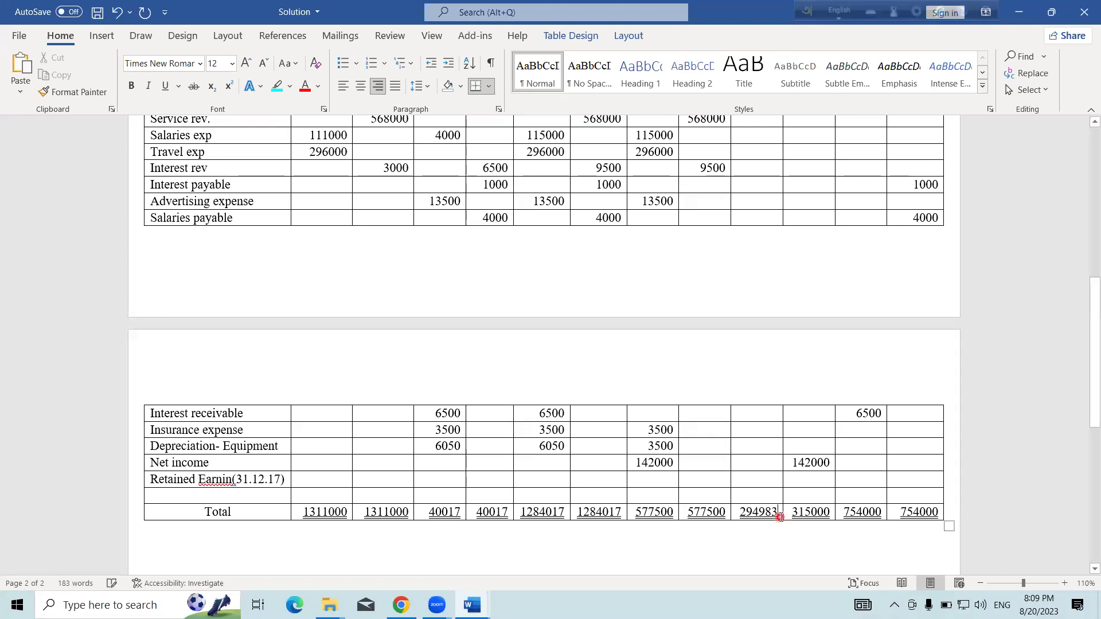
Set the Retained earnings Statement debit total to 315000.
key("BackSpace")
key("BackSpace")
key("BackSpace")
key("BackSpace")
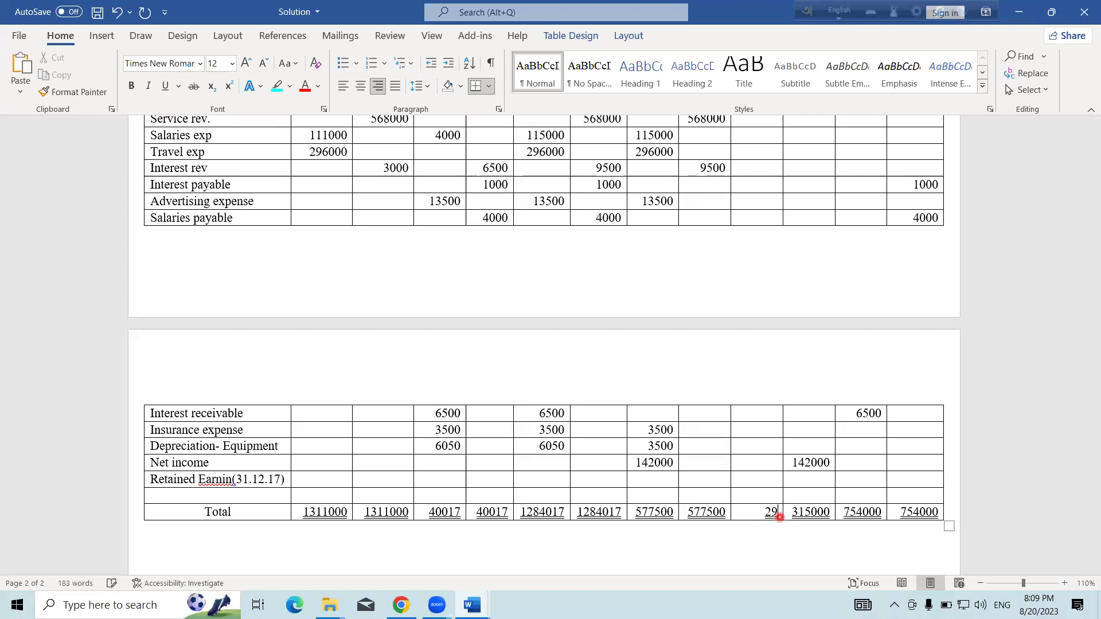
type("315000")
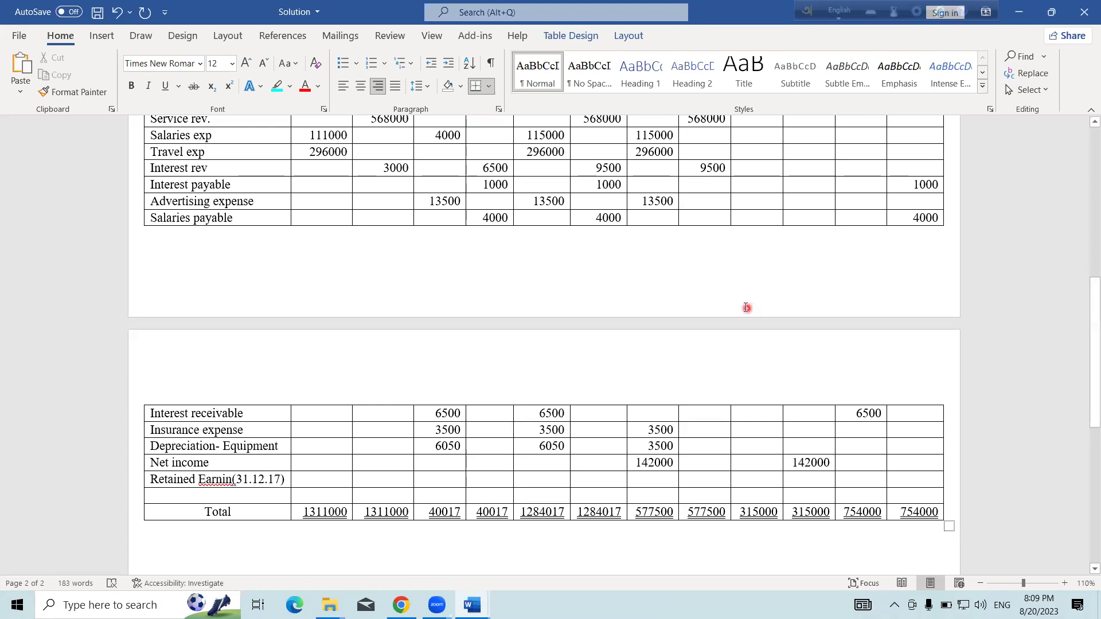
Enter 185000 as the Retained earnings Statement debit for Retained Earnin(31.12.17) and add the flagged word Earnin to the dictionary.
scroll(791, 442, "up", 3)
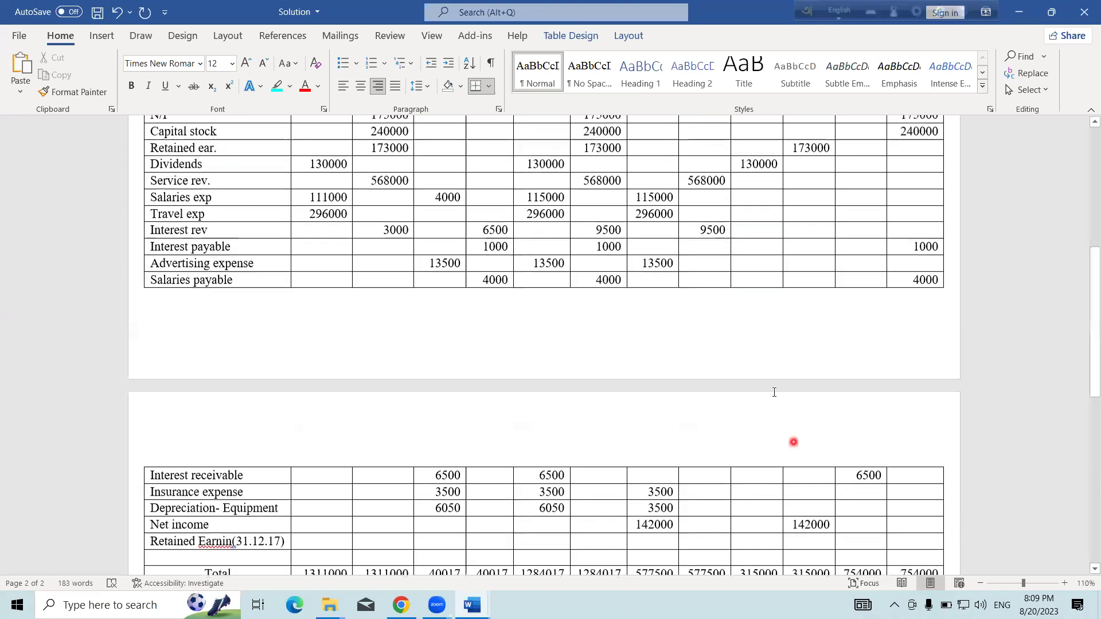
left_click_drag(739, 216, 778, 215)
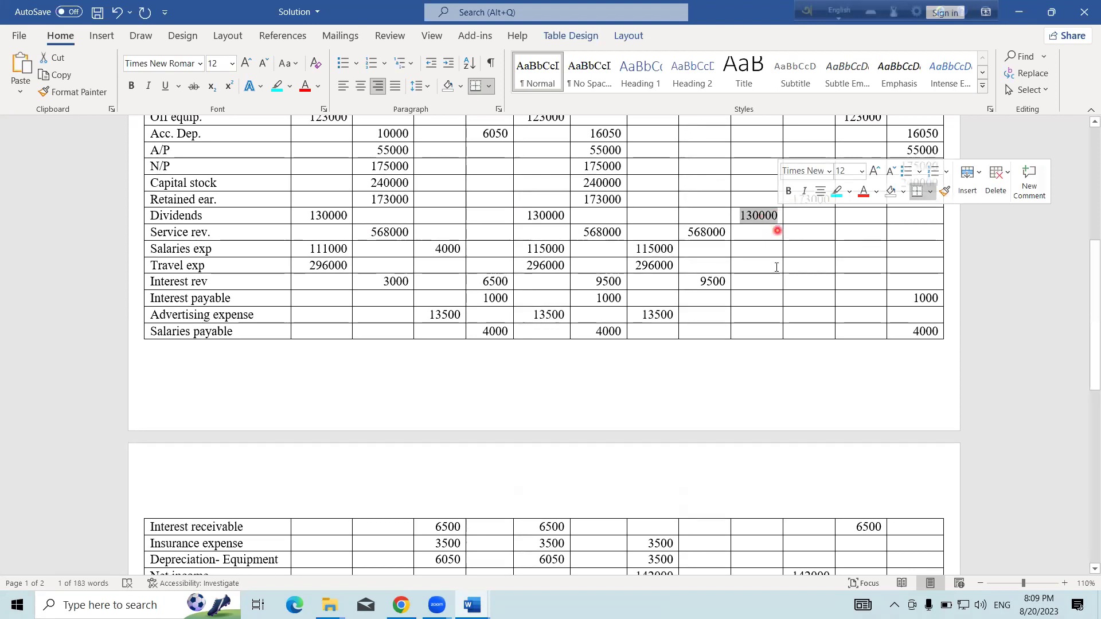
scroll(782, 449, "down", 3)
left_click(756, 485)
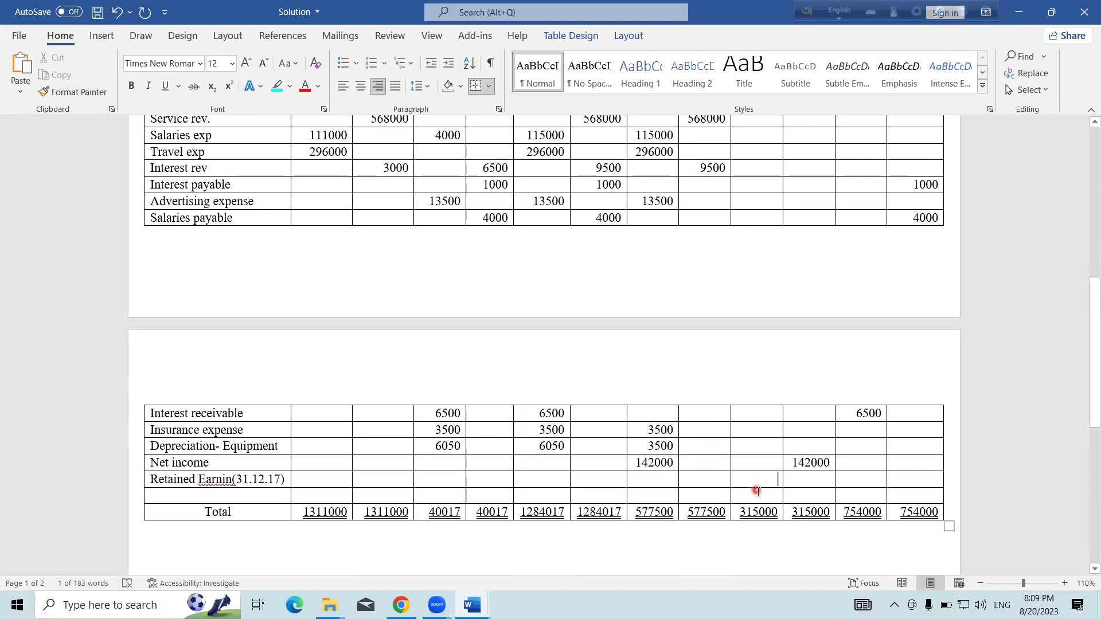
type("185000")
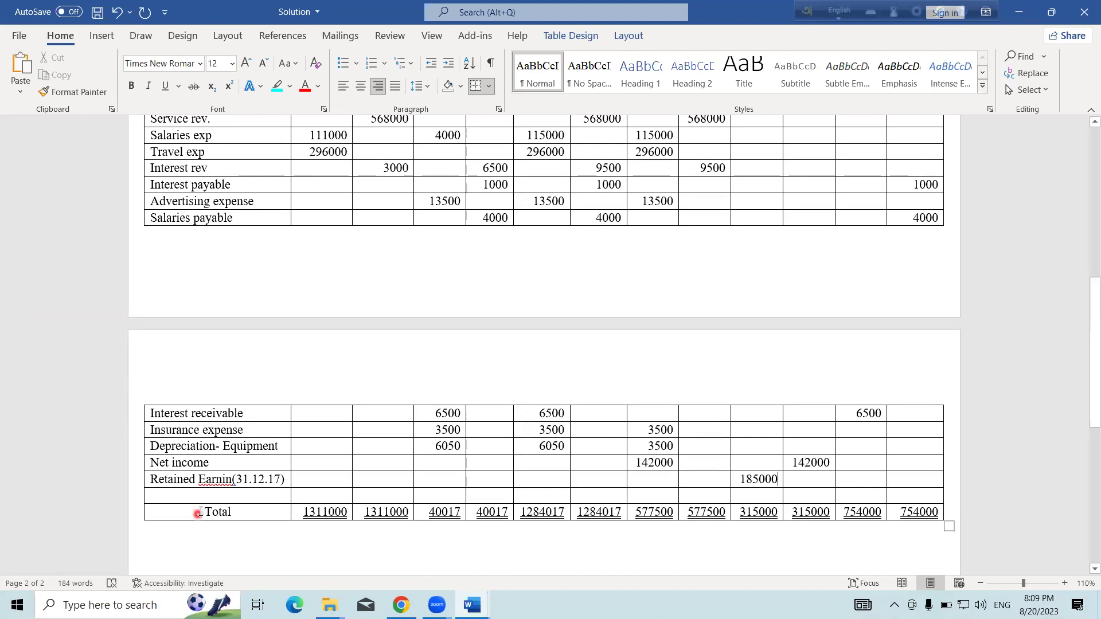
right_click(211, 487)
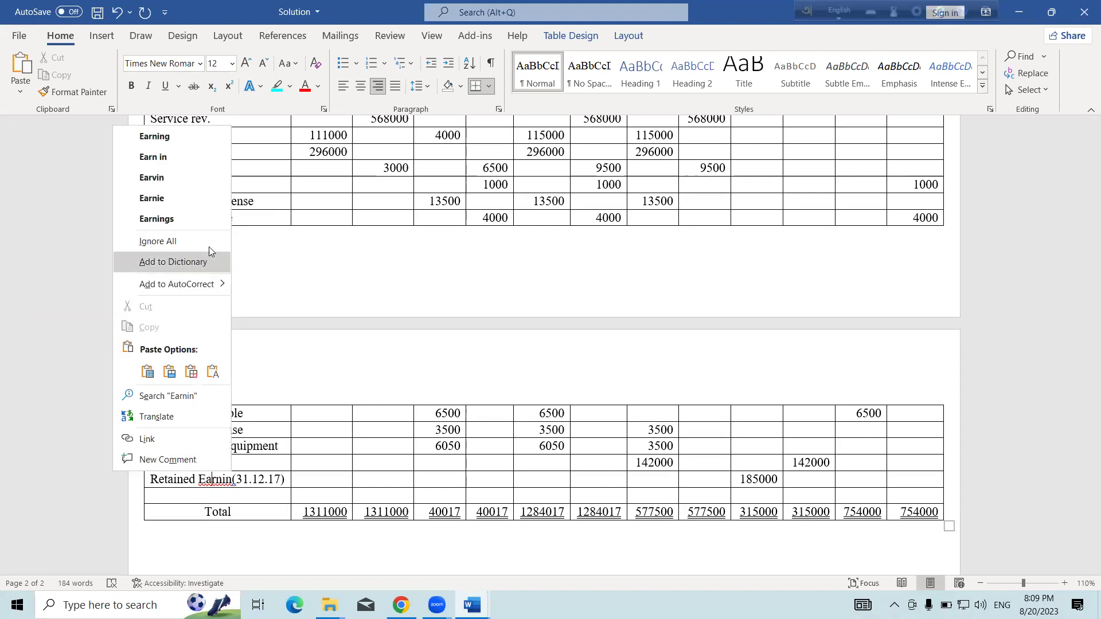
left_click(192, 262)
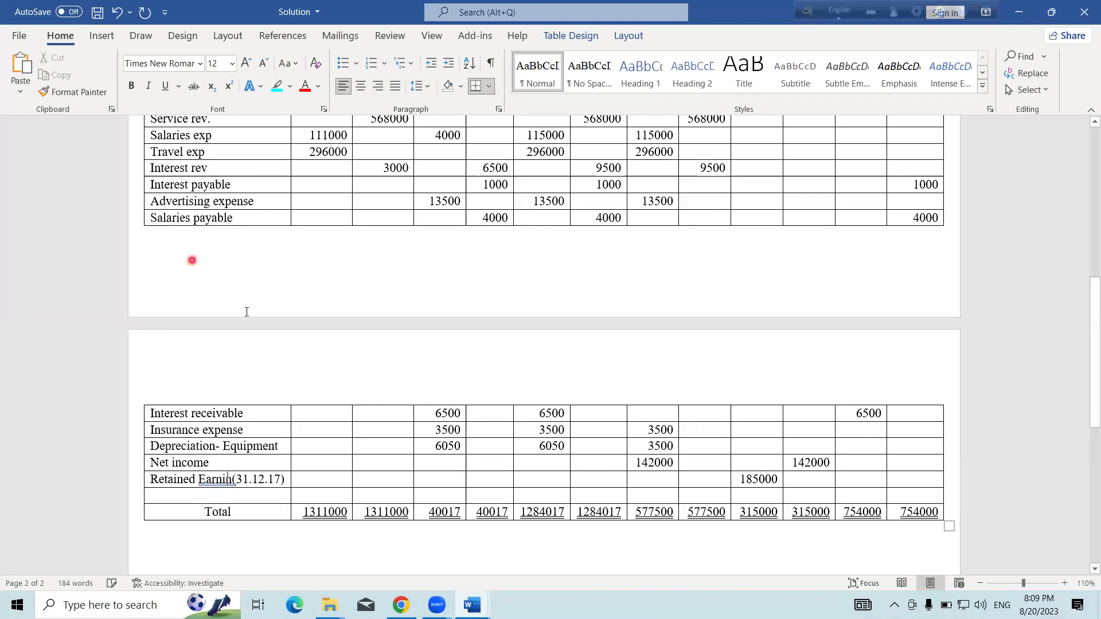
Enter 185000 as the Balance Sheet credit for Retained Earnin(31.12.17).
left_click(739, 480)
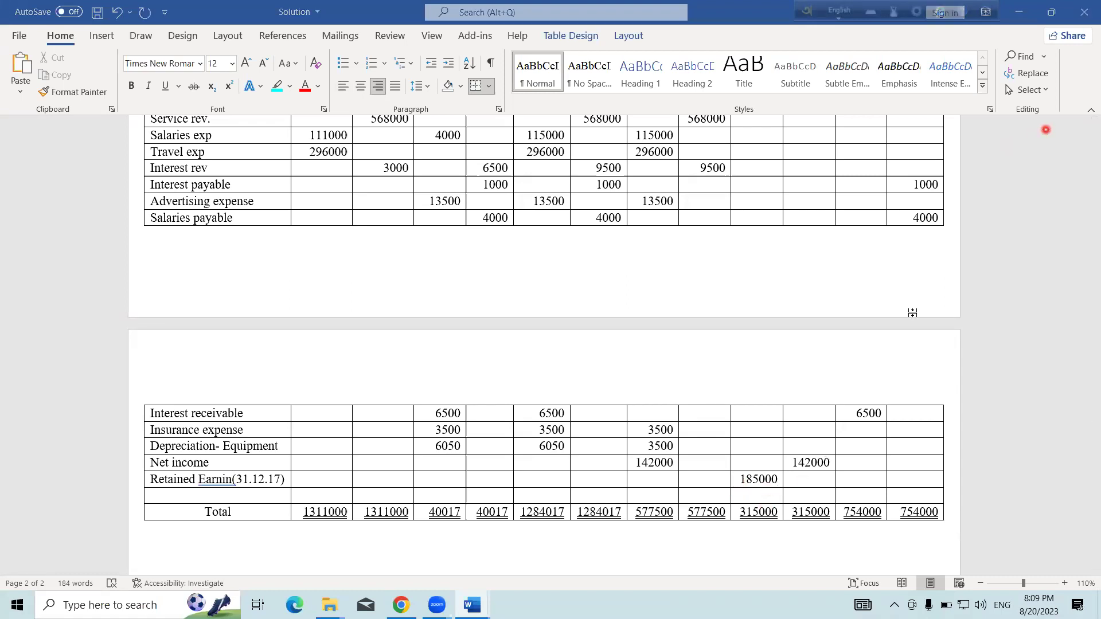
left_click(914, 480)
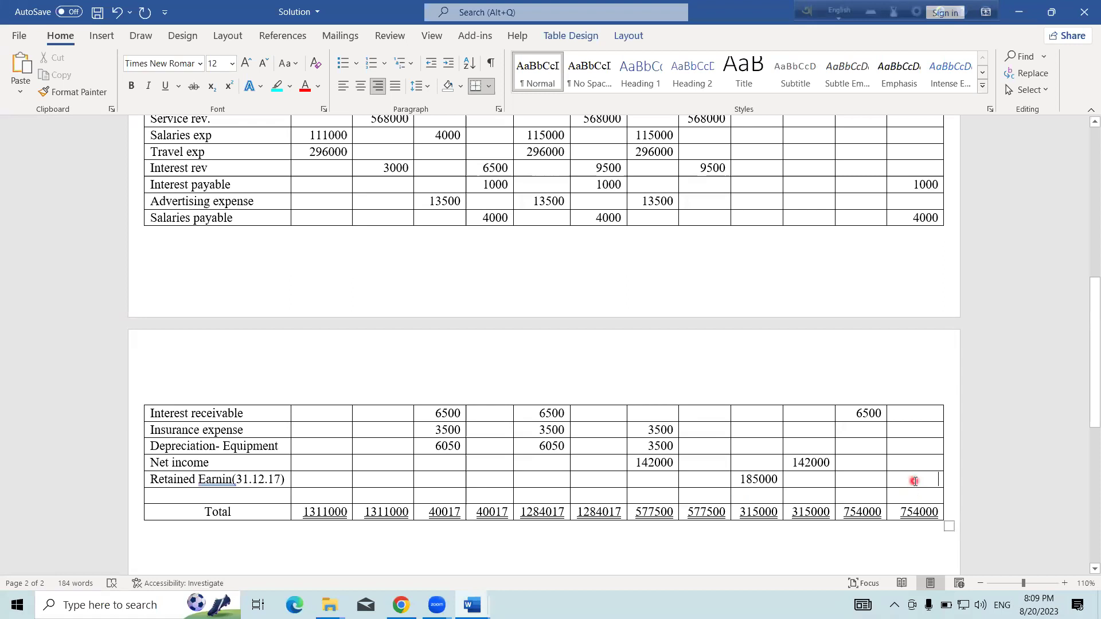
type("18500")
Clear the Balance Sheet credit and debit amounts in the Total row.
left_click(938, 512)
key("BackSpace")
key("BackSpace")
key("BackSpace")
key("BackSpace")
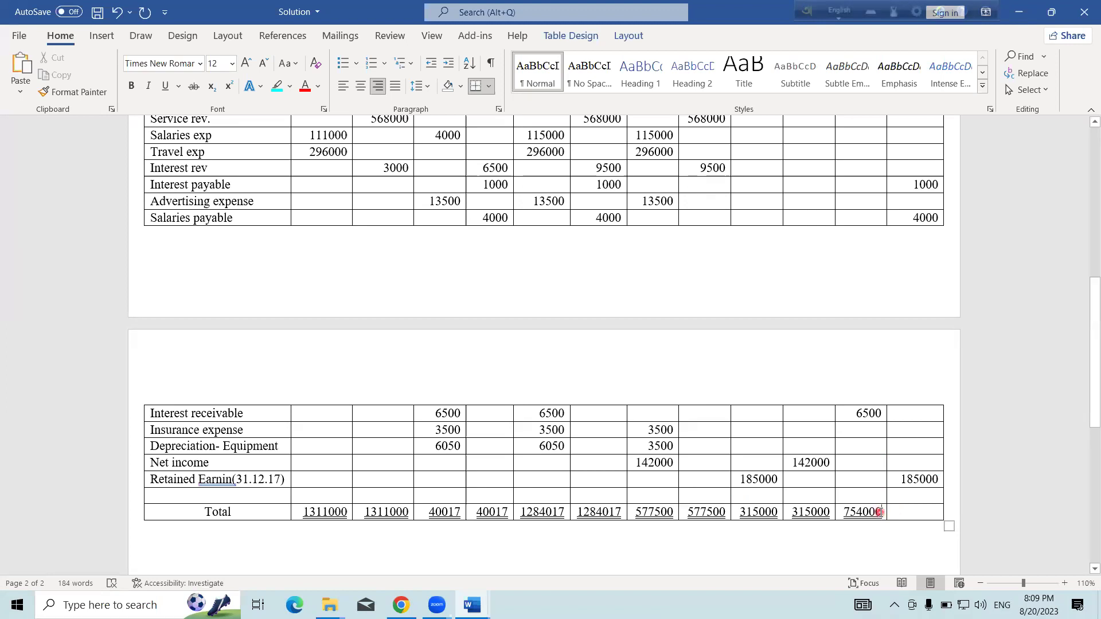
key("BackSpace")
key("BackSpace")
key("BackSpace")
Review the Trial Balance, Adjustment, Income Stat. and Balance Sheet column headings by marking each one at the start of the work sheet.
scroll(929, 401, "up", 4)
scroll(894, 298, "up", 5)
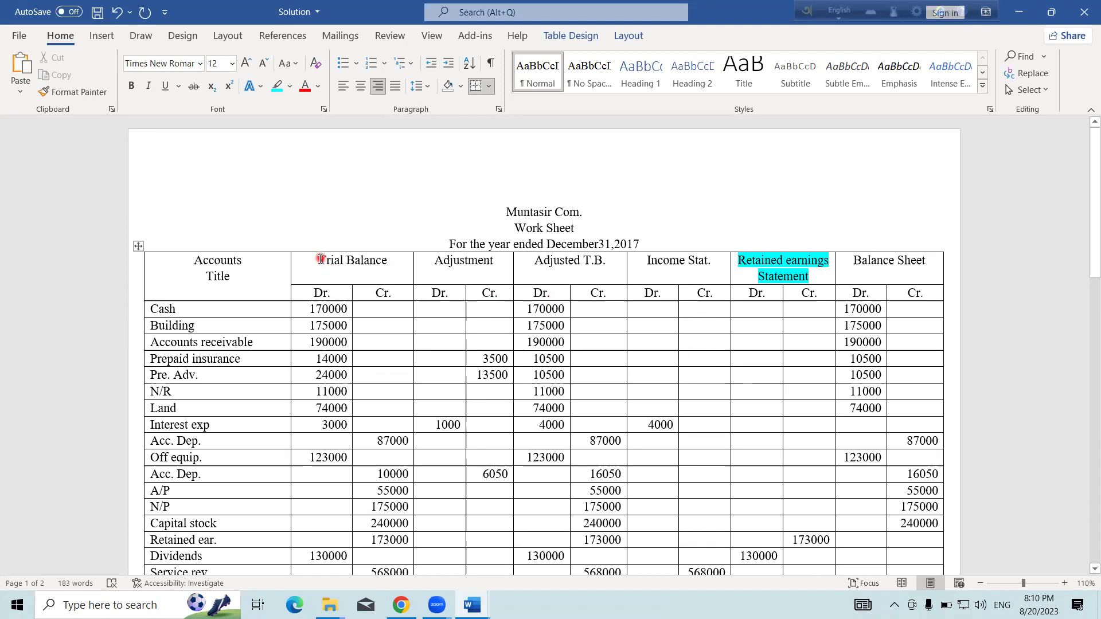
left_click_drag(319, 261, 389, 262)
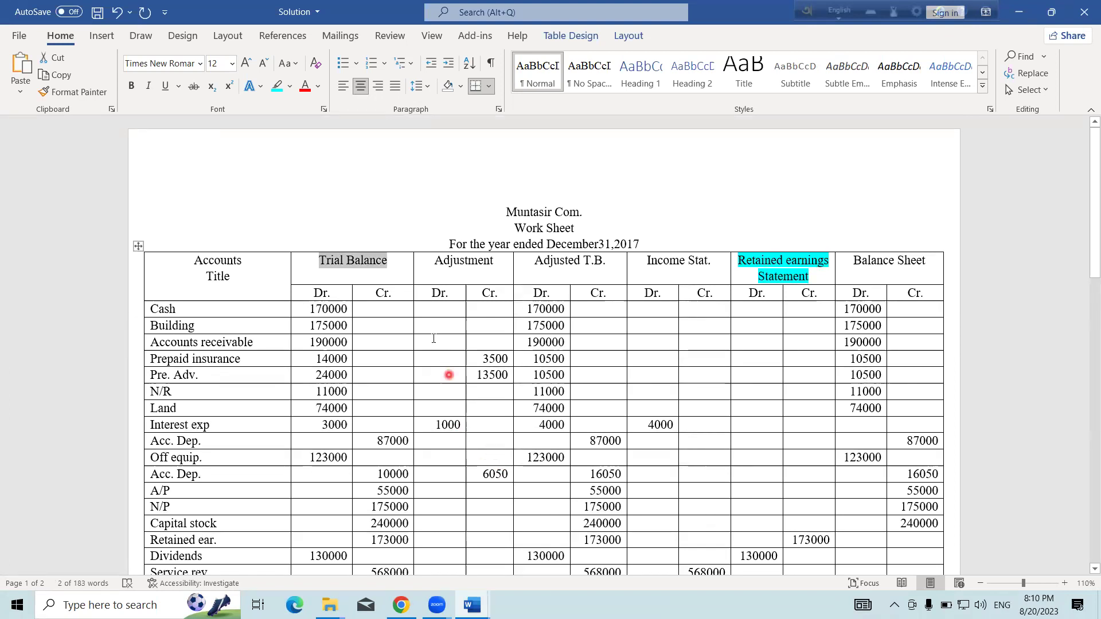
left_click_drag(434, 261, 494, 261)
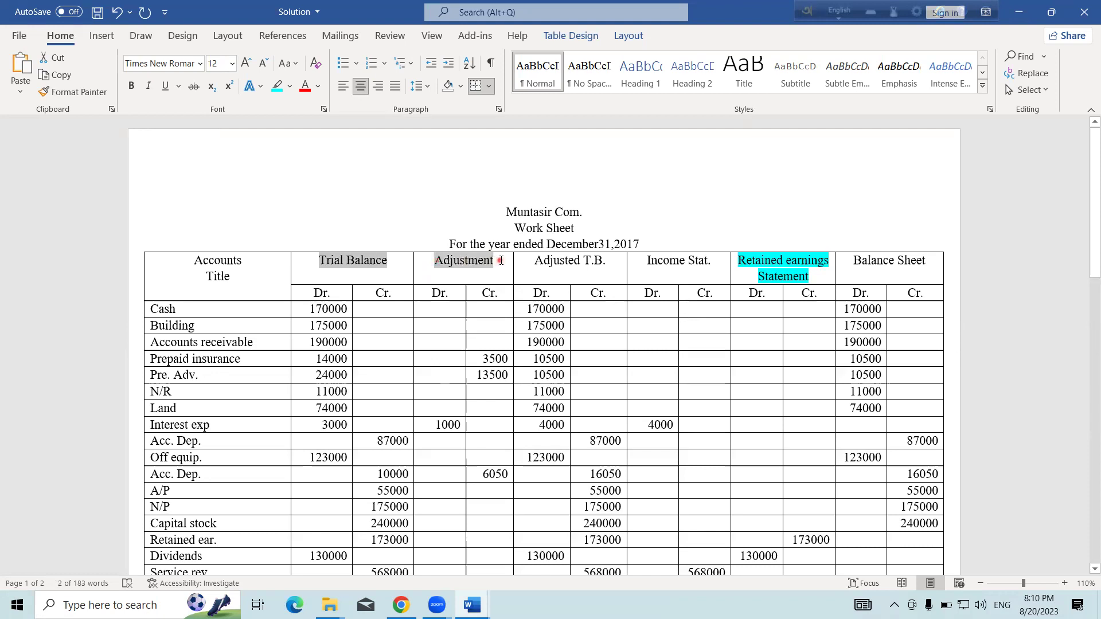
left_click_drag(645, 262, 718, 263)
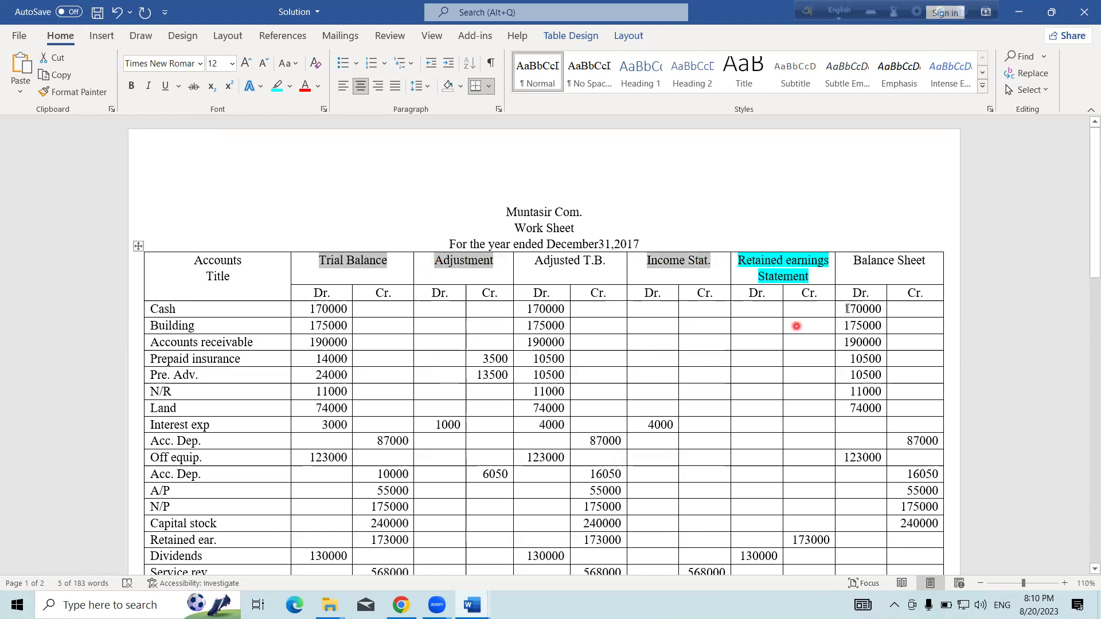
left_click_drag(853, 261, 927, 262)
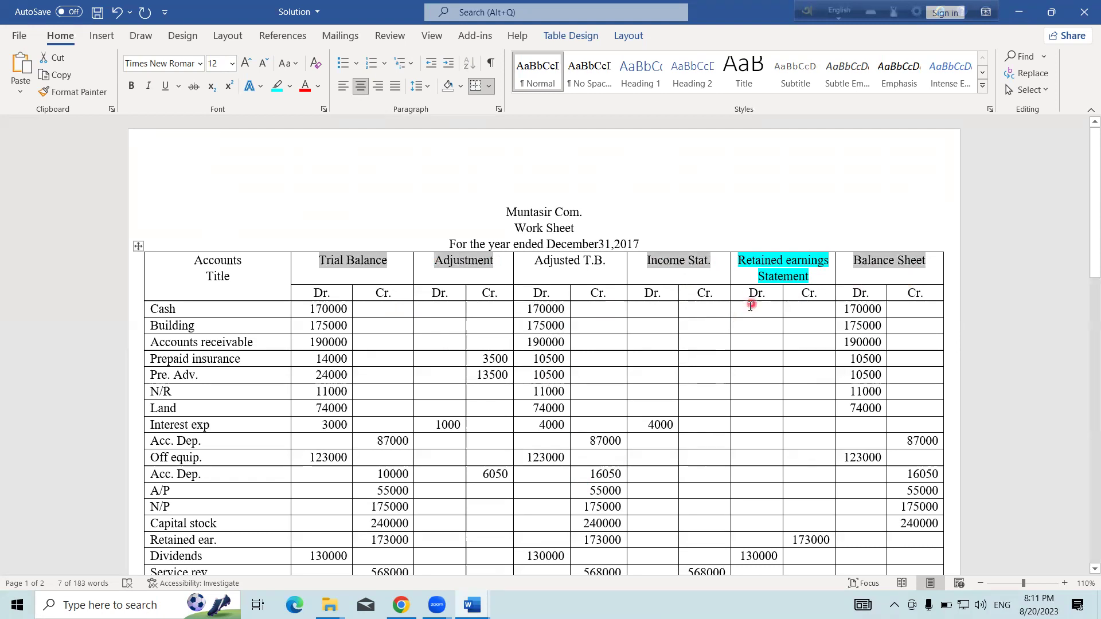
left_click(672, 181)
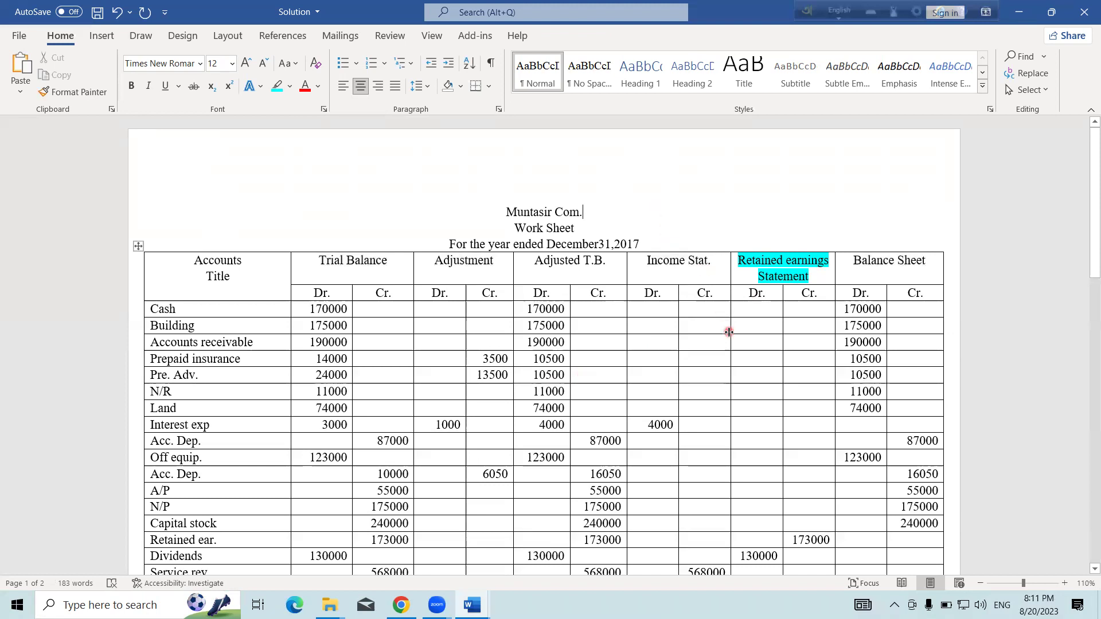
Switch to the (F) Work Sheet document and view the solved Exercise C-15 work sheet for Muntasir Com.
scroll(729, 332, "down", 3)
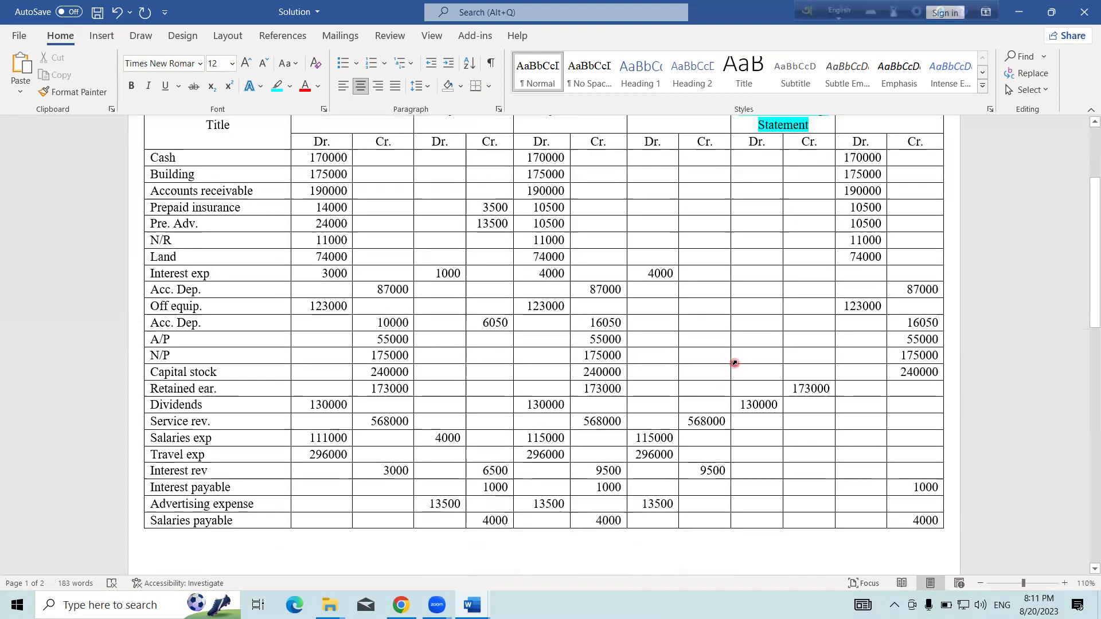
scroll(748, 357, "down", 3)
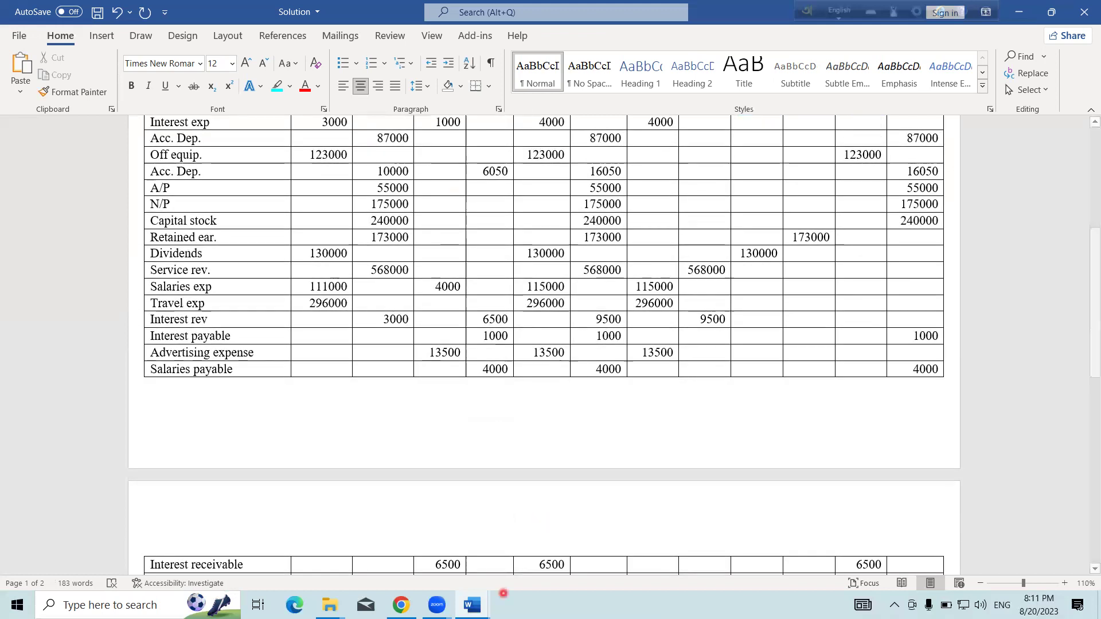
left_click(473, 605)
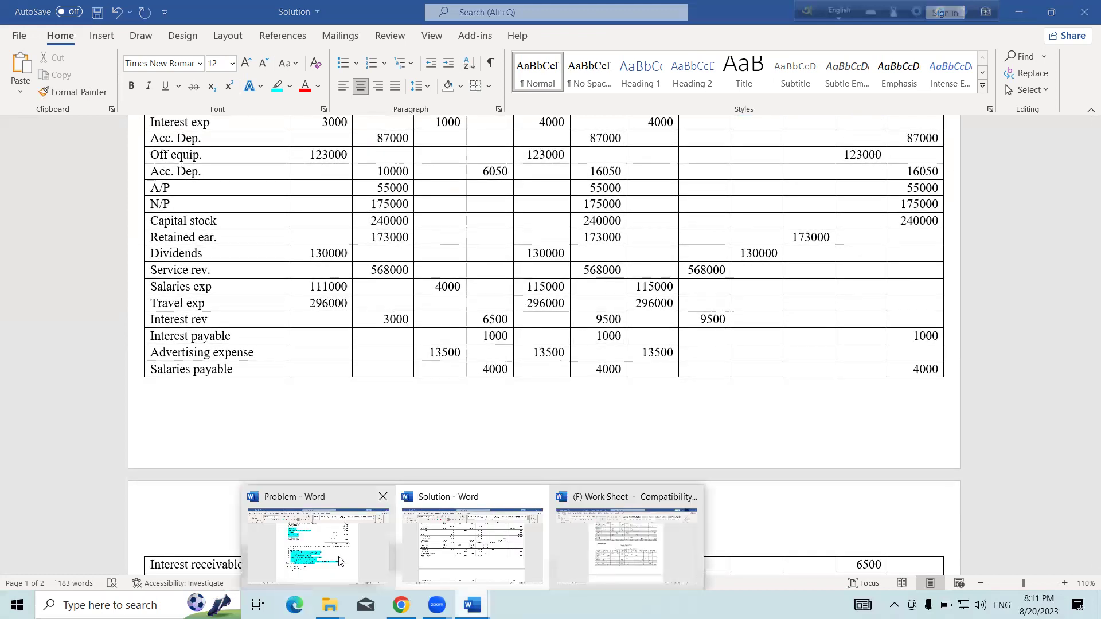
left_click(619, 546)
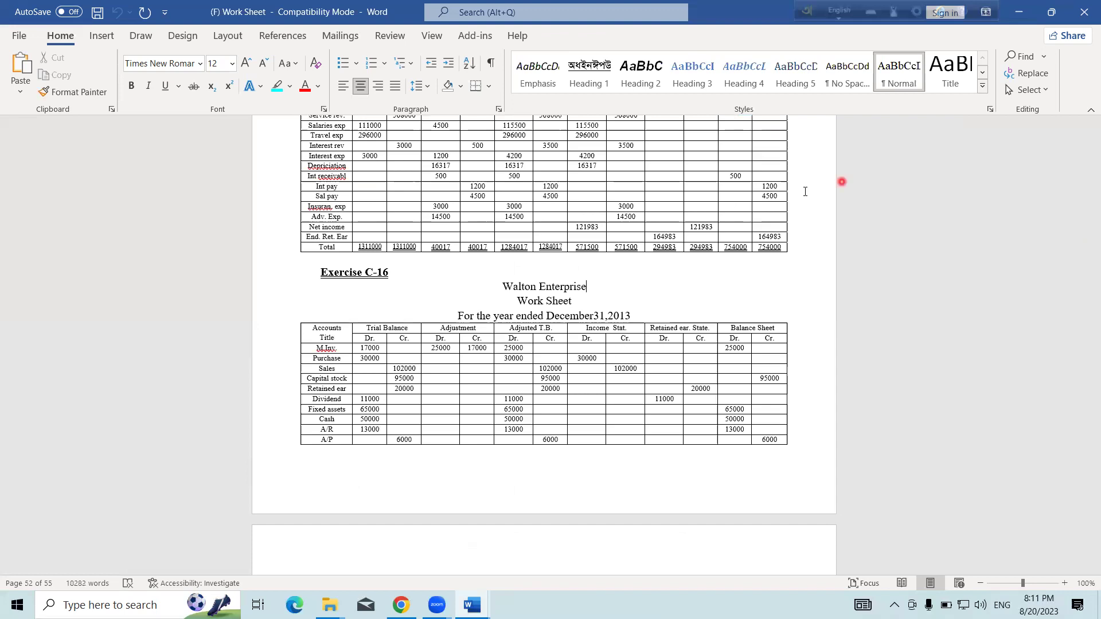
scroll(866, 350, "up", 5)
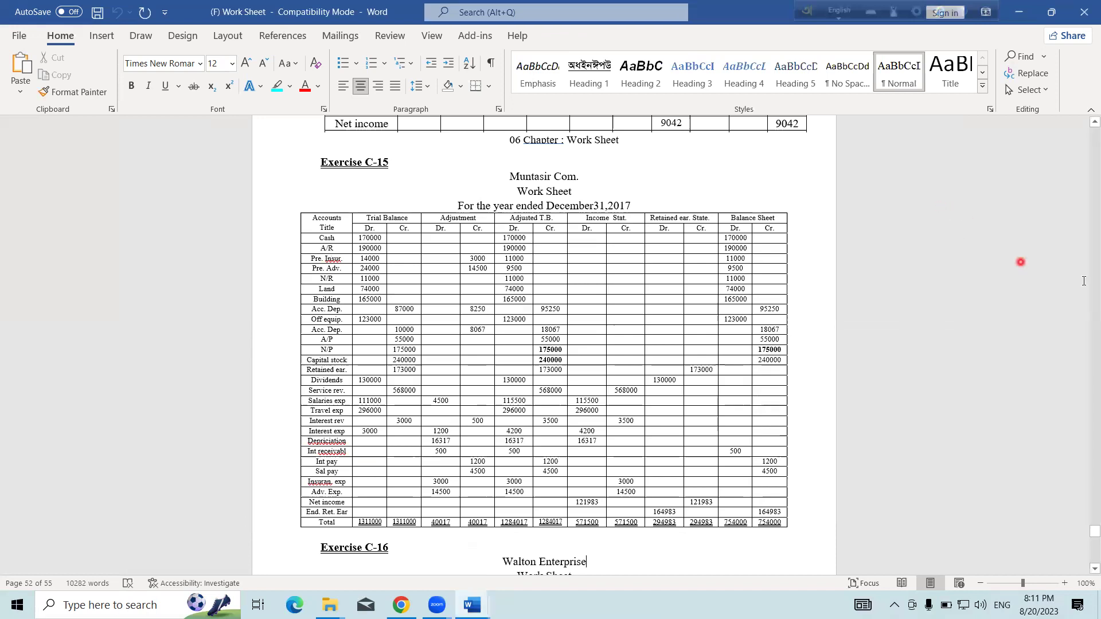
Insert a page break before the Exercise C-16 problem heading so it starts on the next page with its text.
left_click_drag(1085, 537, 1086, 271)
left_click(615, 315)
scroll(615, 315, "down", 6)
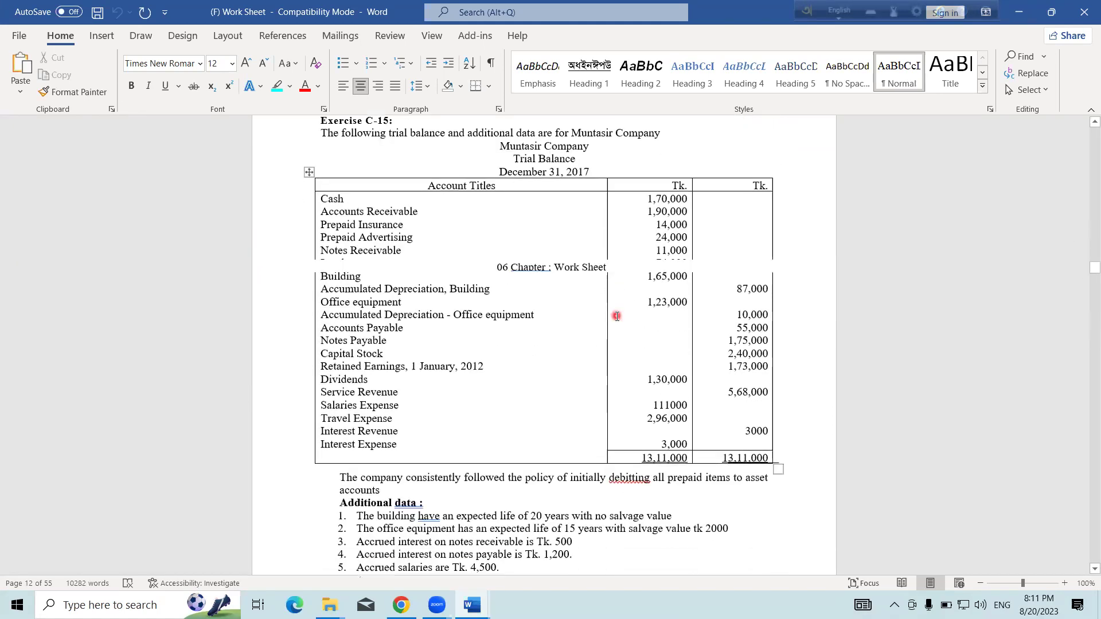
scroll(614, 318, "down", 9)
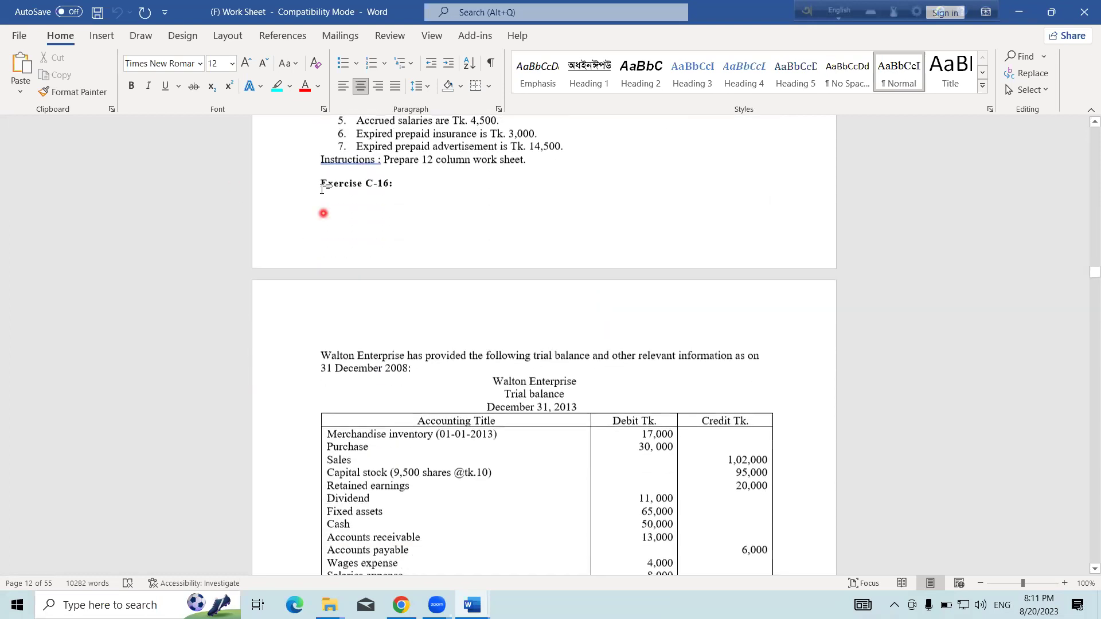
left_click(322, 183)
key("ctrl+Return")
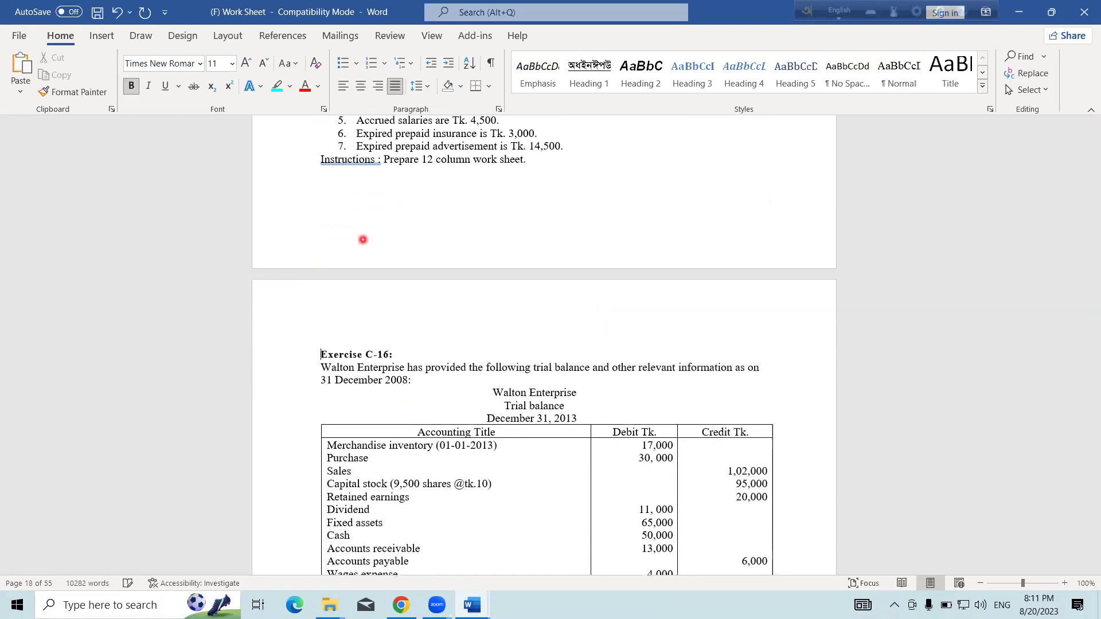
Examine the Exercise C-16 trial balance and adjustments for Walton Enterprise.
scroll(364, 241, "down", 4)
scroll(422, 277, "down", 3)
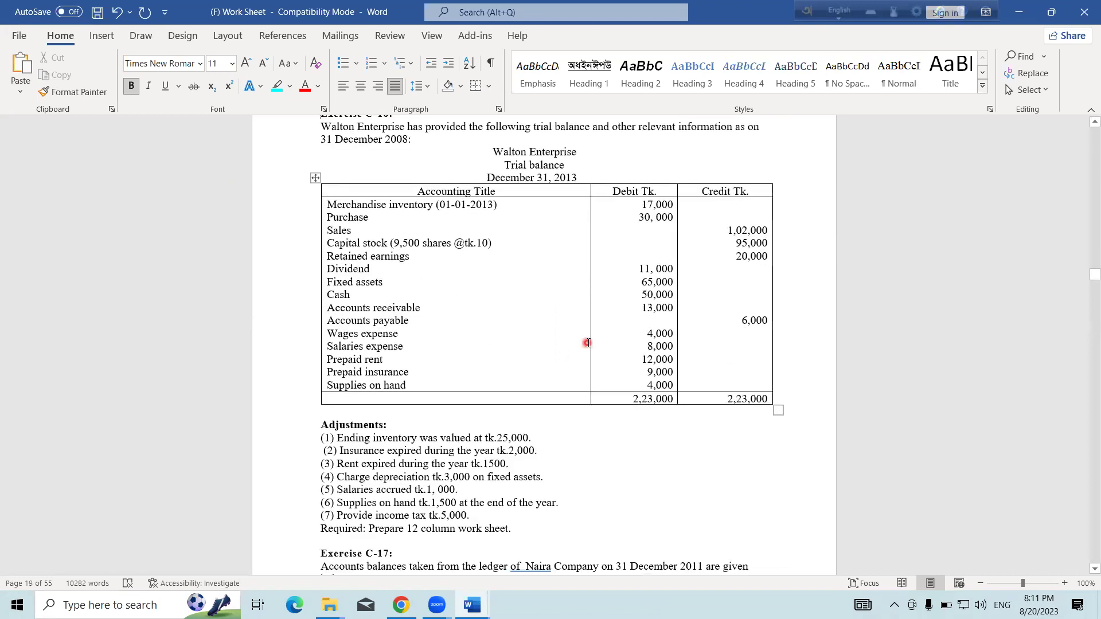
scroll(588, 342, "up", 1)
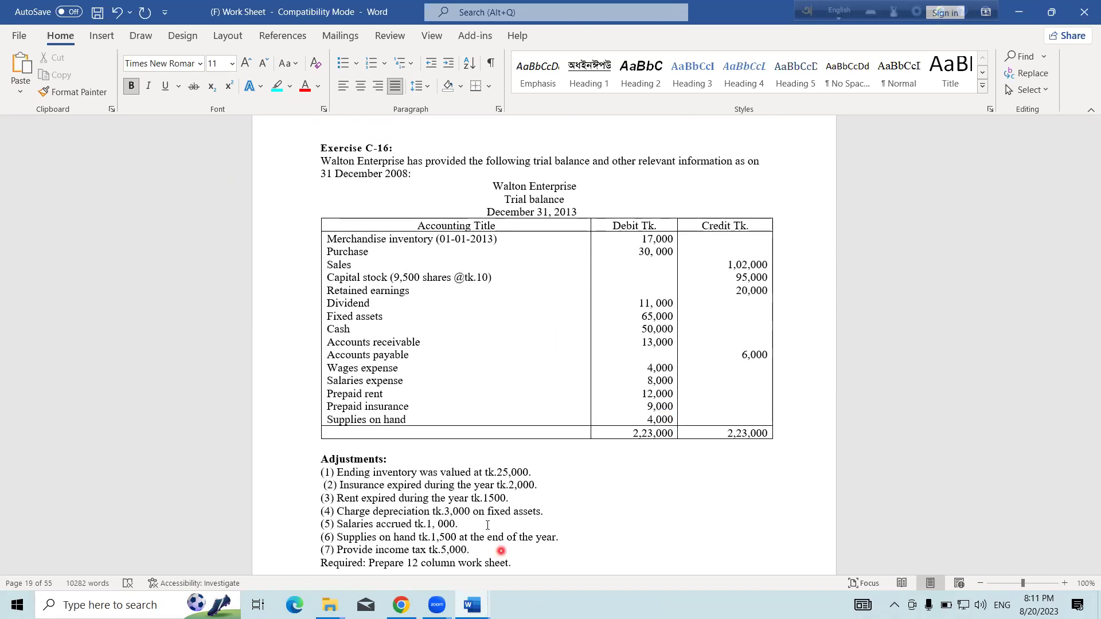